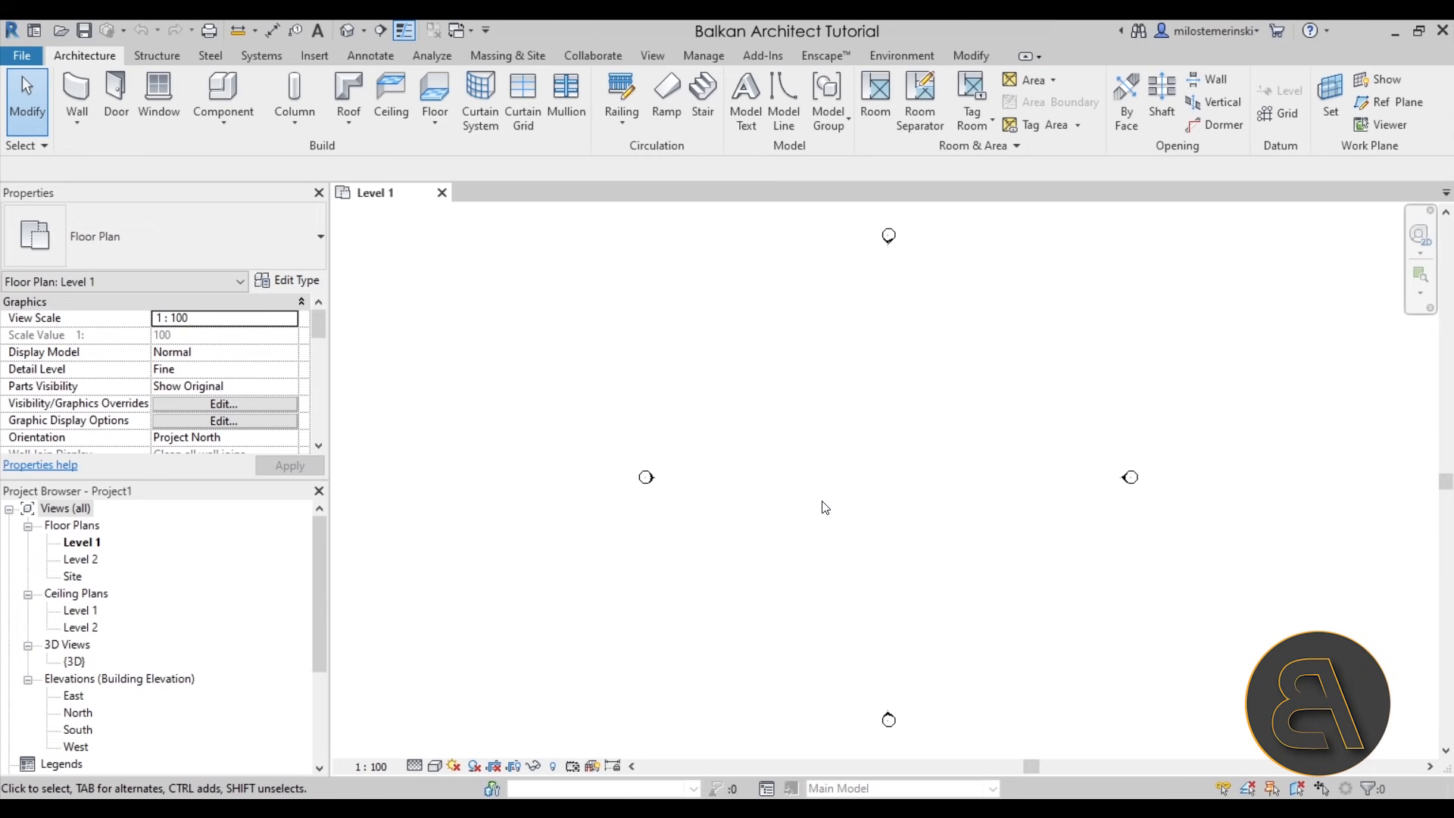
Draw a straight horizontal Generic - 400mm wall about 9 m long between the elevation markers on Level 1
{"action": "left_click", "coordinate": [80, 91]}
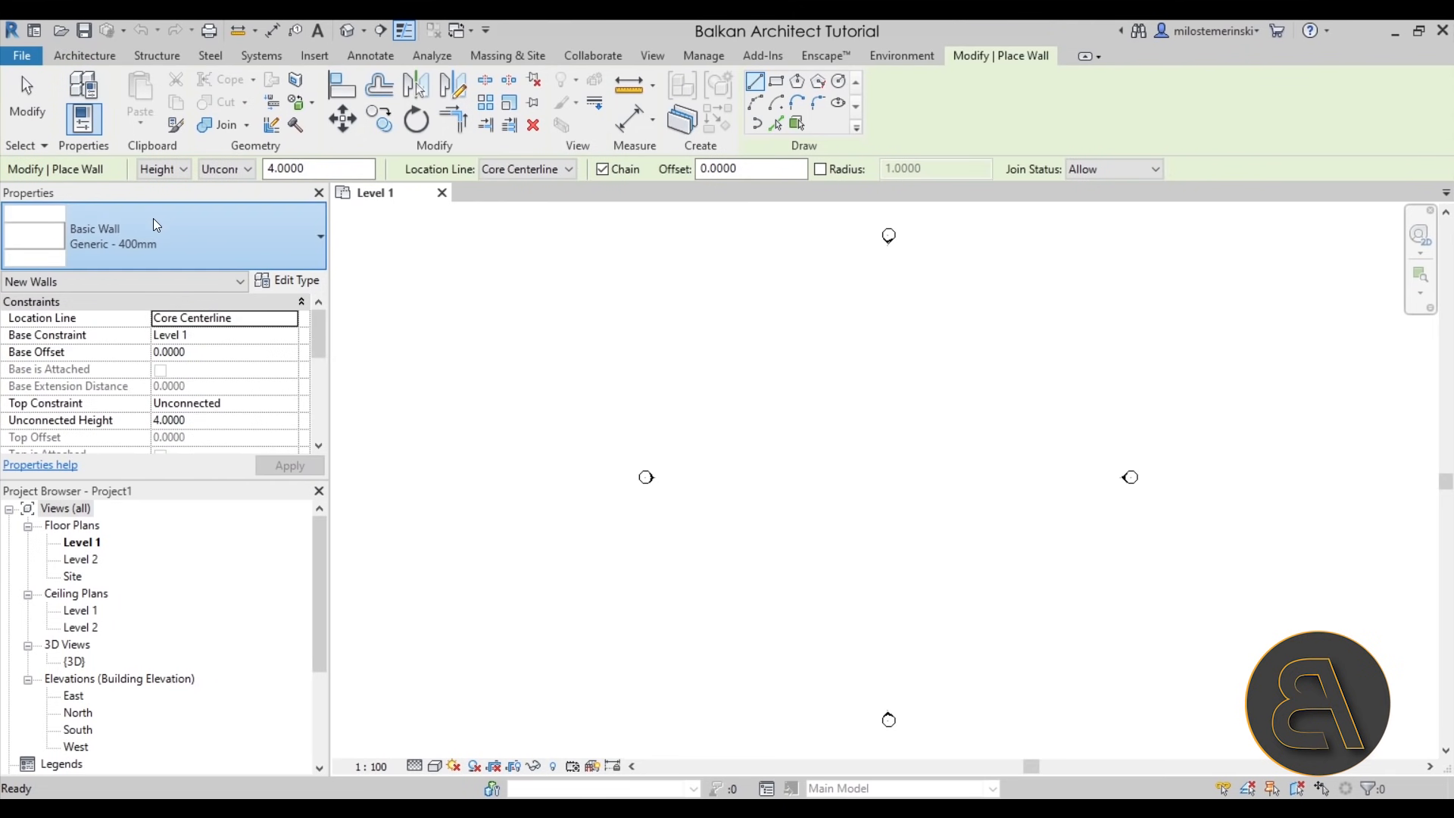
{"action": "left_click", "coordinate": [155, 235]}
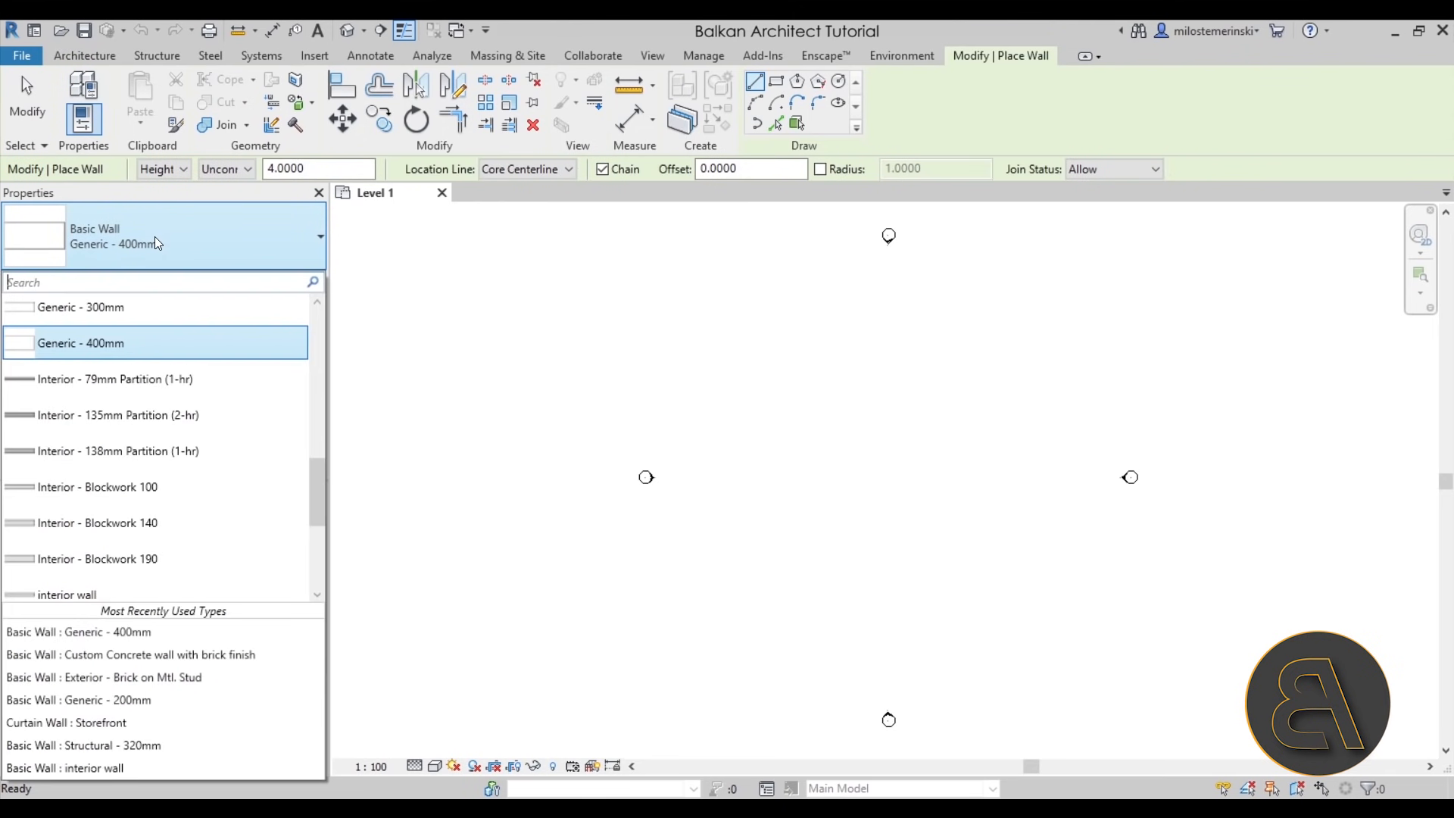
{"action": "left_click", "coordinate": [71, 342]}
{"action": "left_click", "coordinate": [828, 489]}
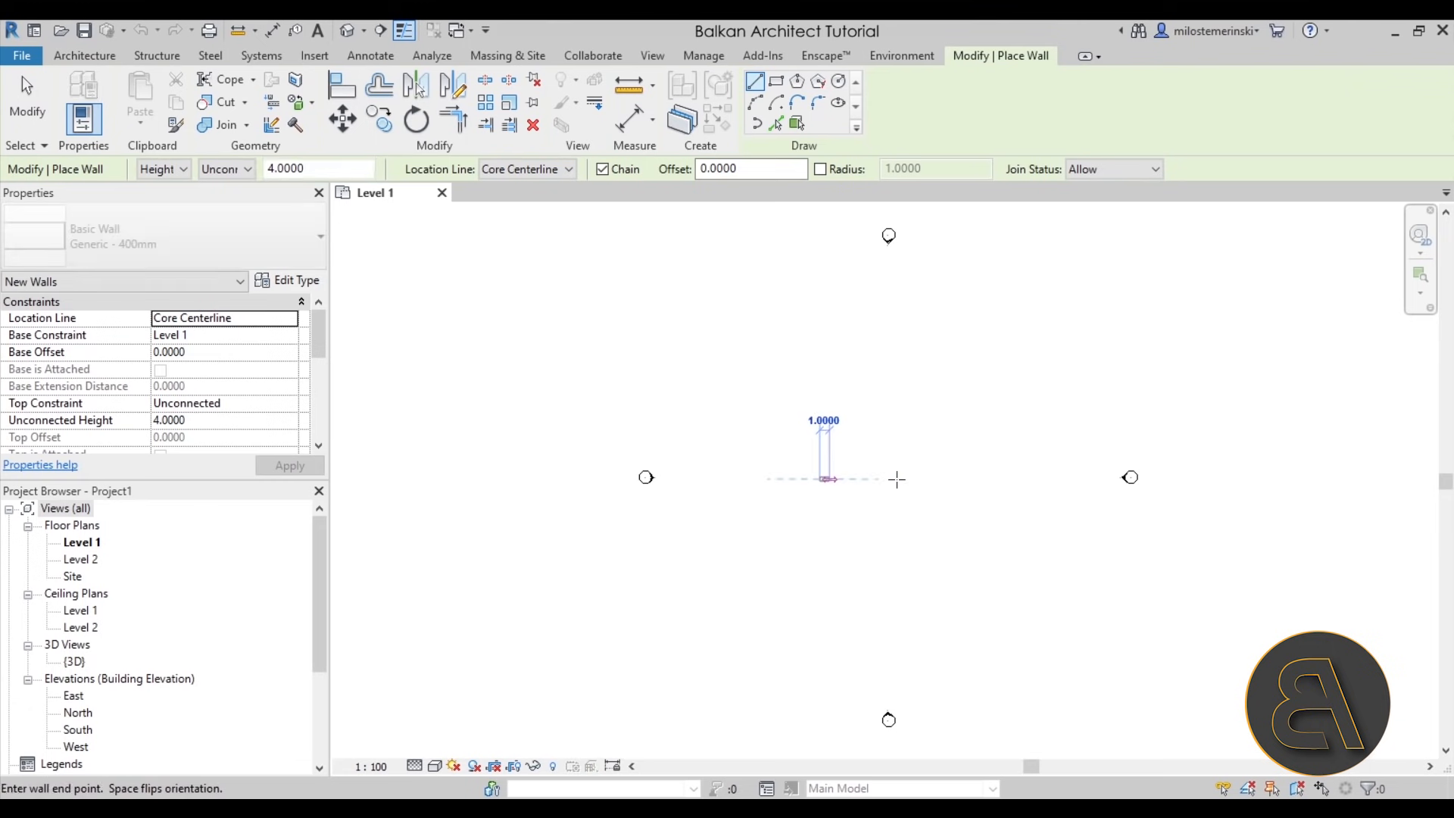
{"action": "scroll", "coordinate": [871, 492], "scroll_direction": "up", "scroll_amount": 3}
{"action": "key", "text": "Escape"}
{"action": "key", "text": "Escape"}
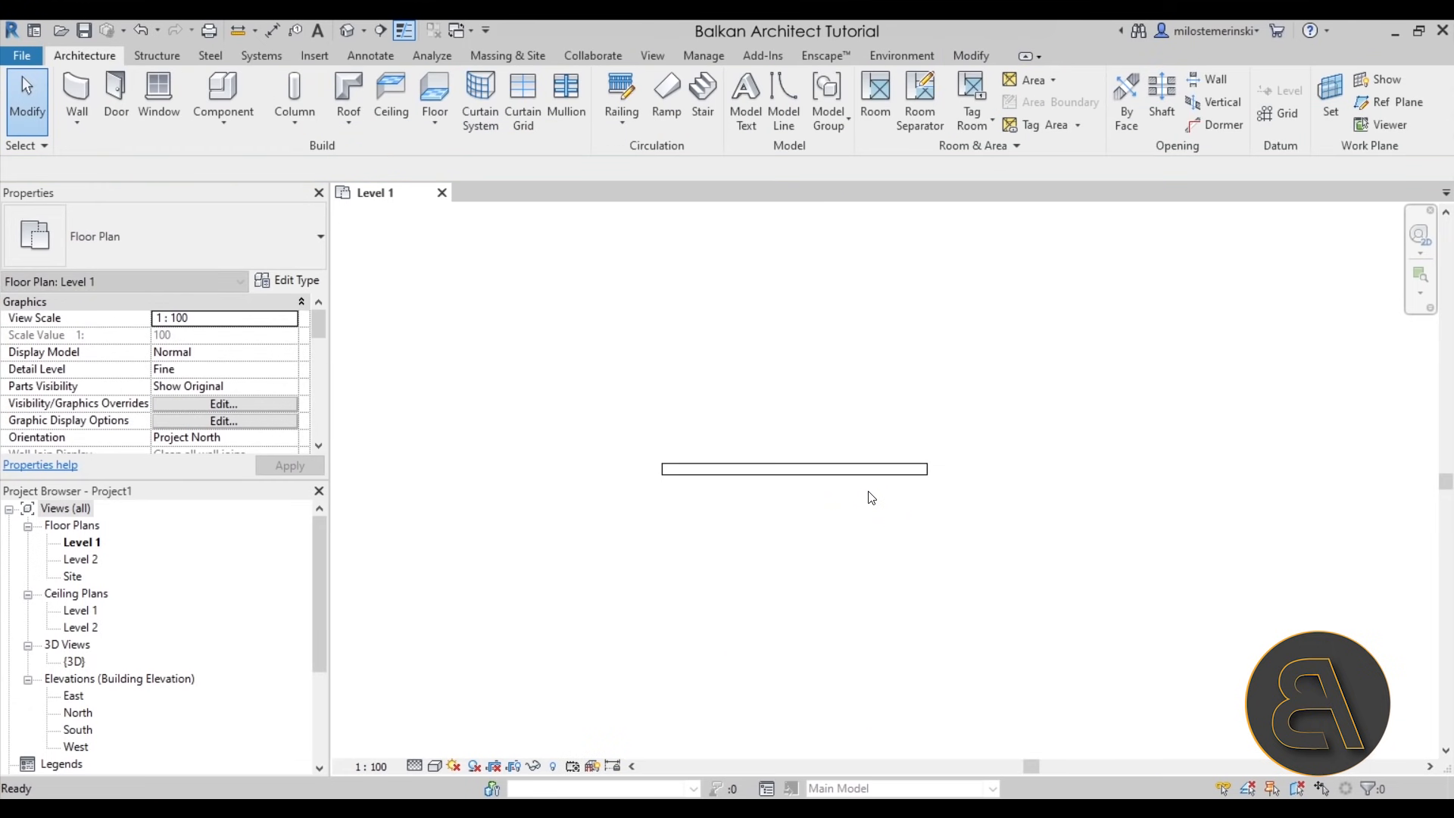
{"action": "scroll", "coordinate": [801, 493], "scroll_direction": "up", "scroll_amount": 2}
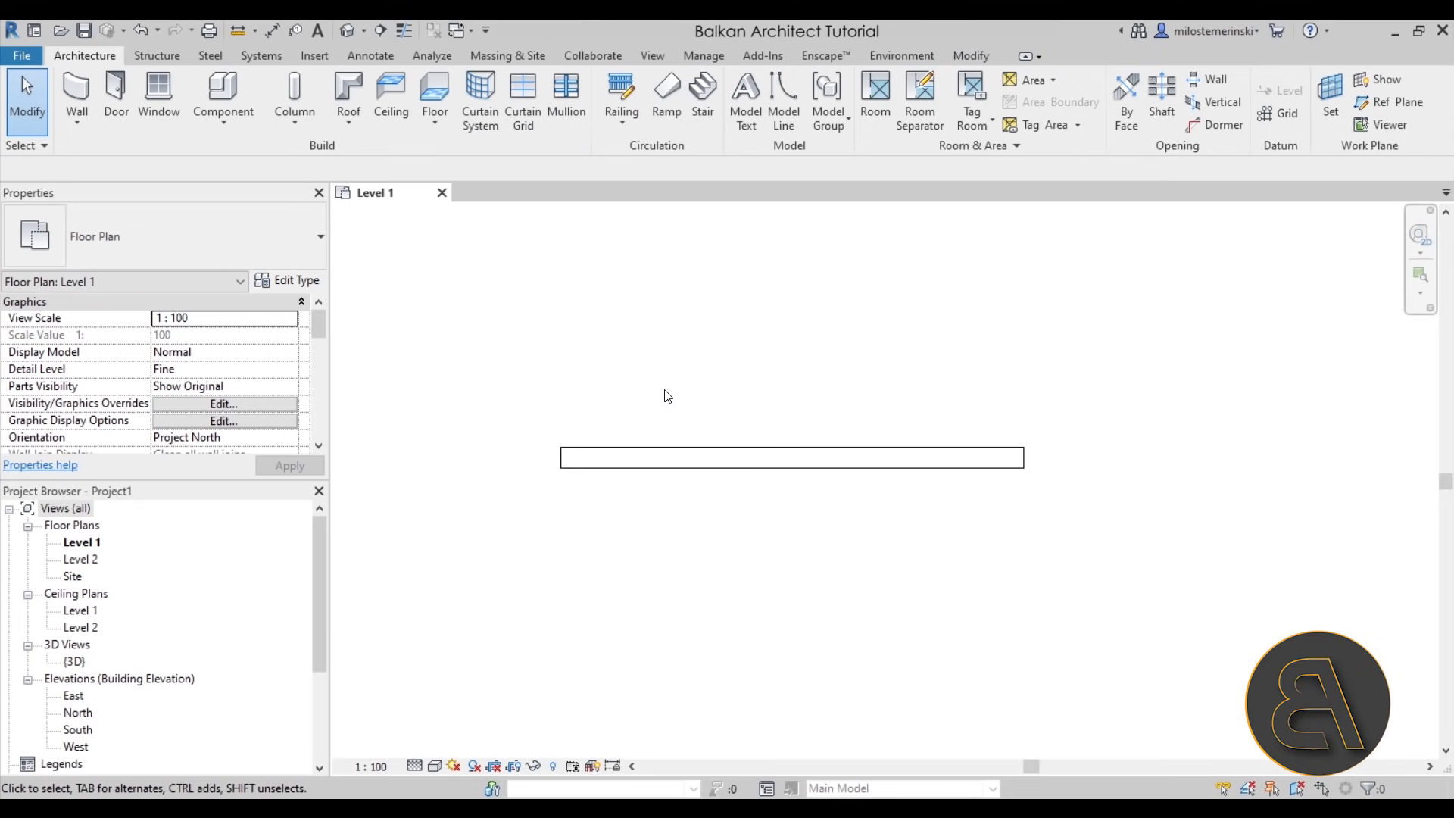
Show the wall in the default 3D view and open its type's layer structure for editing
{"action": "left_click", "coordinate": [346, 32]}
{"action": "mouse_move", "coordinate": [854, 561]}
{"action": "middle_mouse_down", "text": "shift"}
{"action": "mouse_move", "coordinate": [876, 610]}
{"action": "mouse_move", "coordinate": [729, 590]}
{"action": "mouse_move", "coordinate": [772, 601]}
{"action": "mouse_move", "coordinate": [761, 553]}
{"action": "mouse_move", "coordinate": [806, 568]}
{"action": "middle_mouse_up", "text": "shift"}
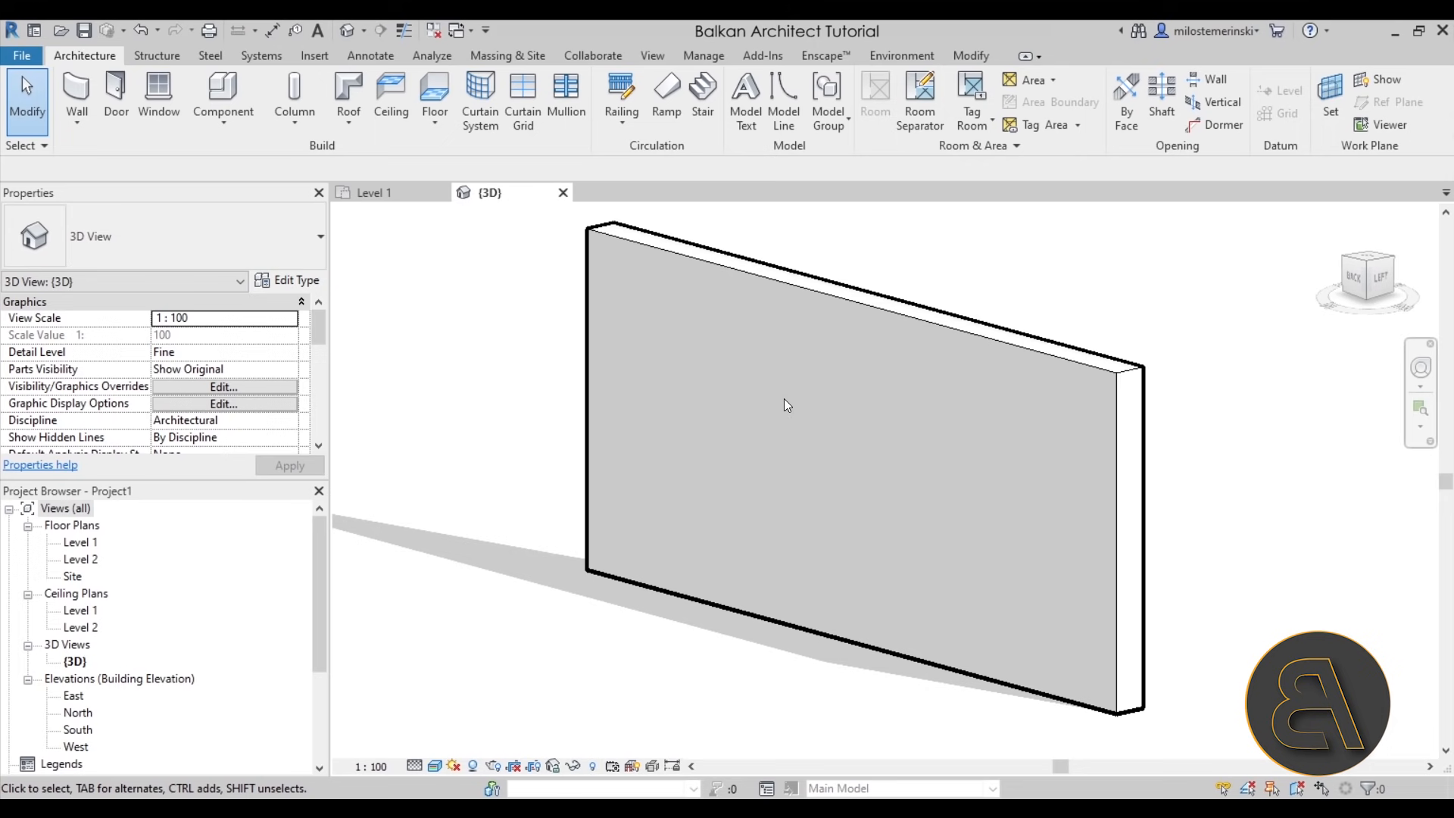
{"action": "left_click", "coordinate": [788, 356]}
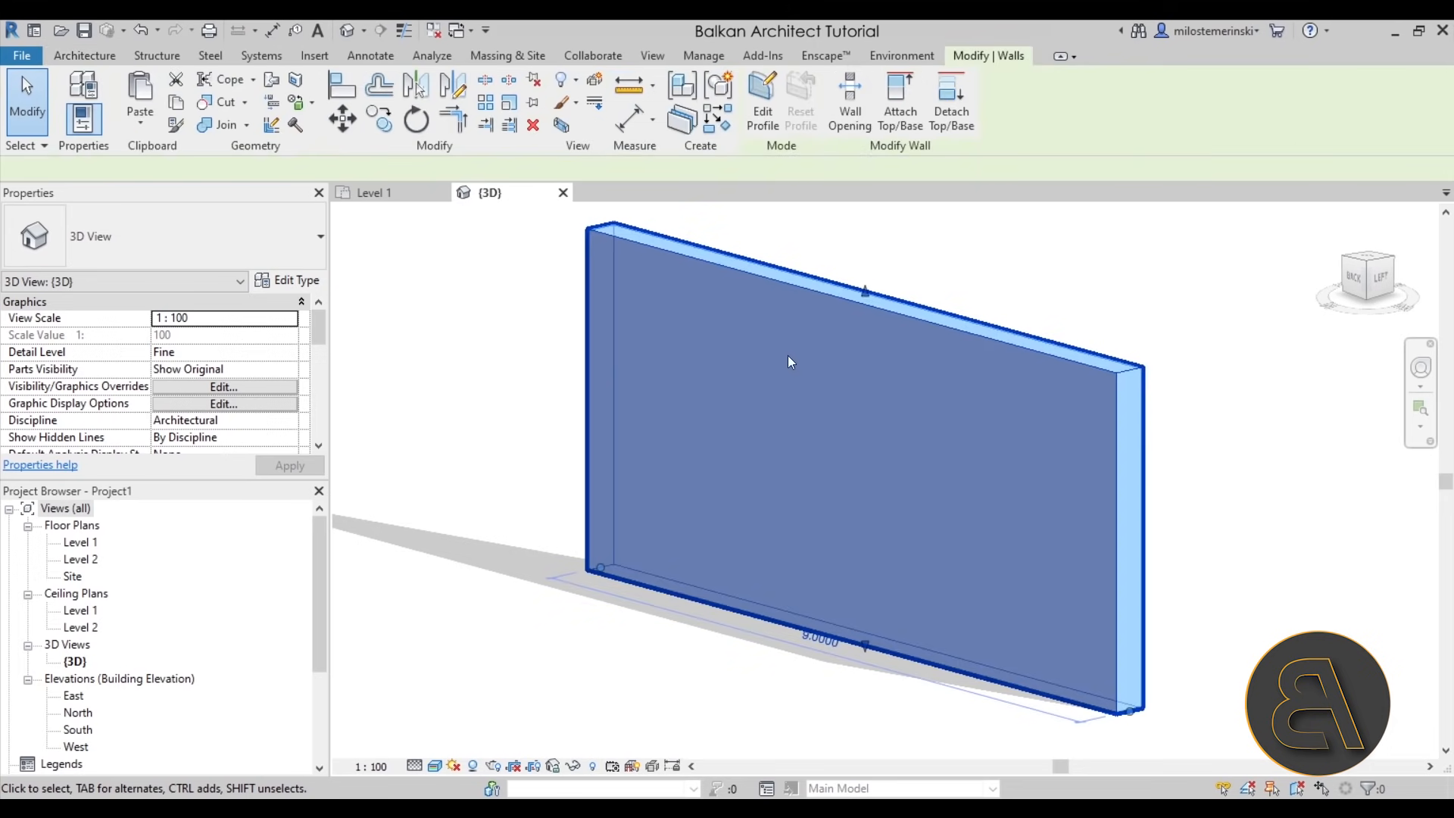
{"action": "left_click", "coordinate": [295, 282]}
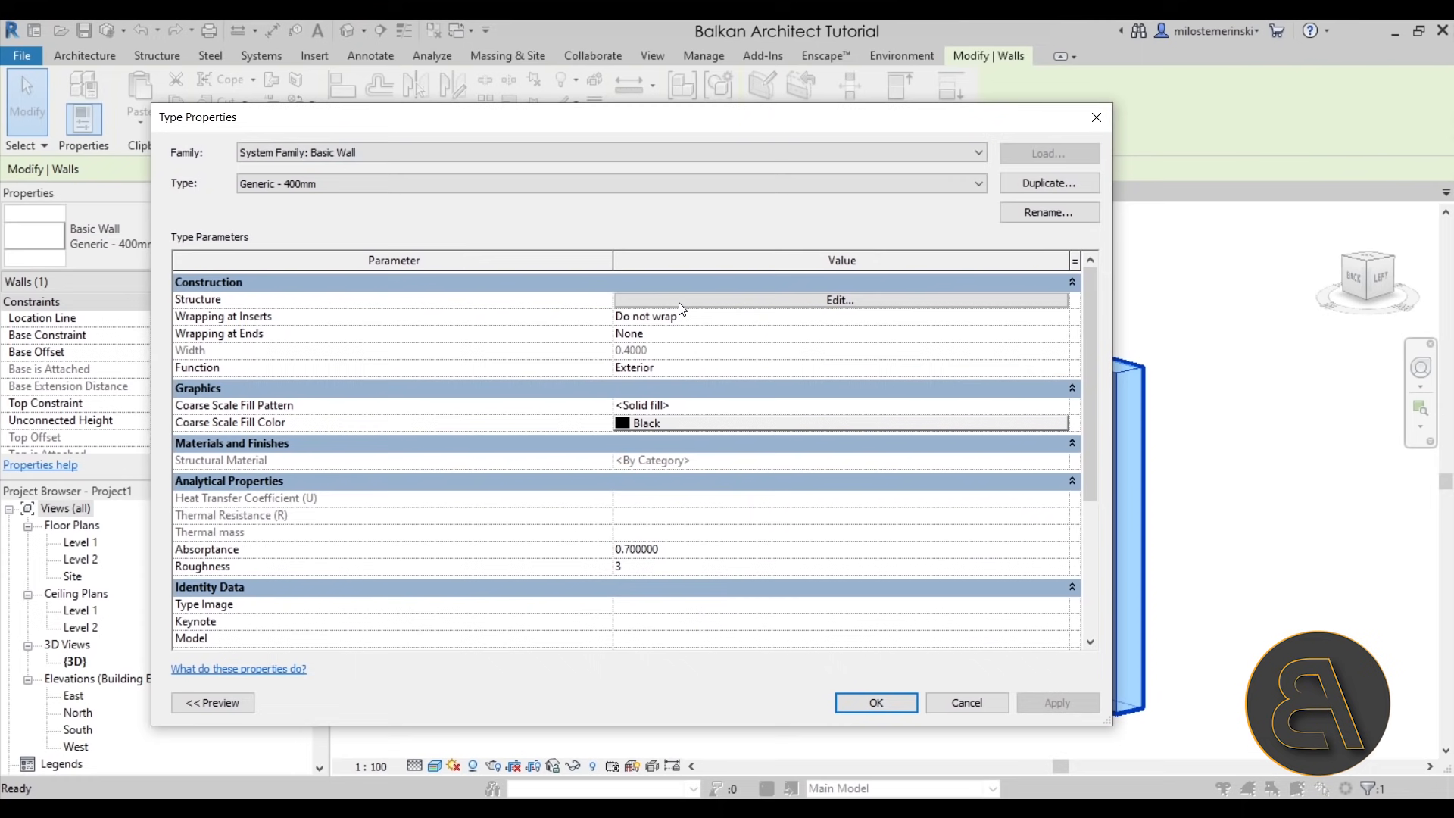
{"action": "left_click", "coordinate": [658, 303]}
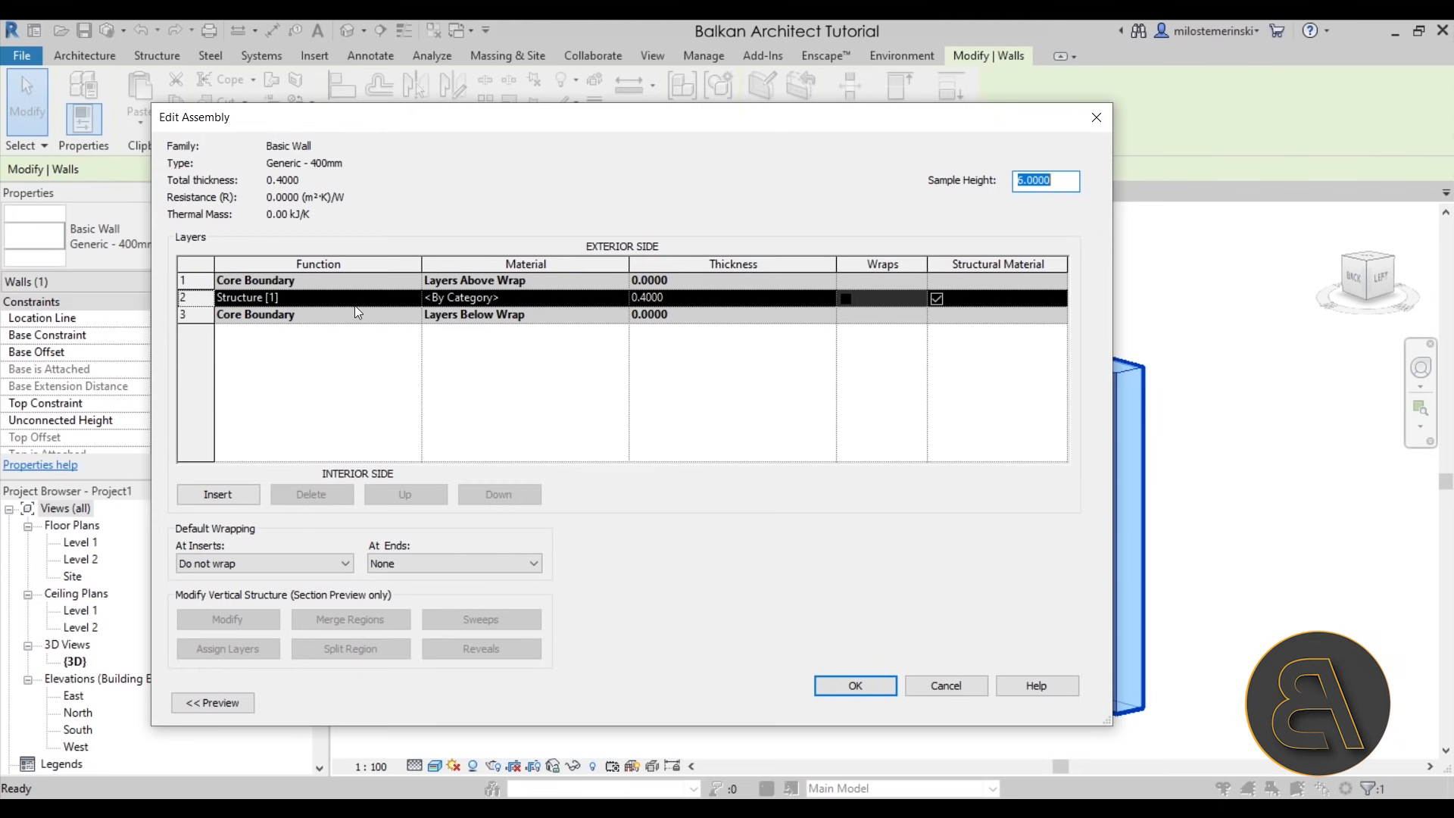
Insert a layer outside the exterior core boundary and set its function to Thermal/Air Layer [3]
{"action": "left_click", "coordinate": [196, 281]}
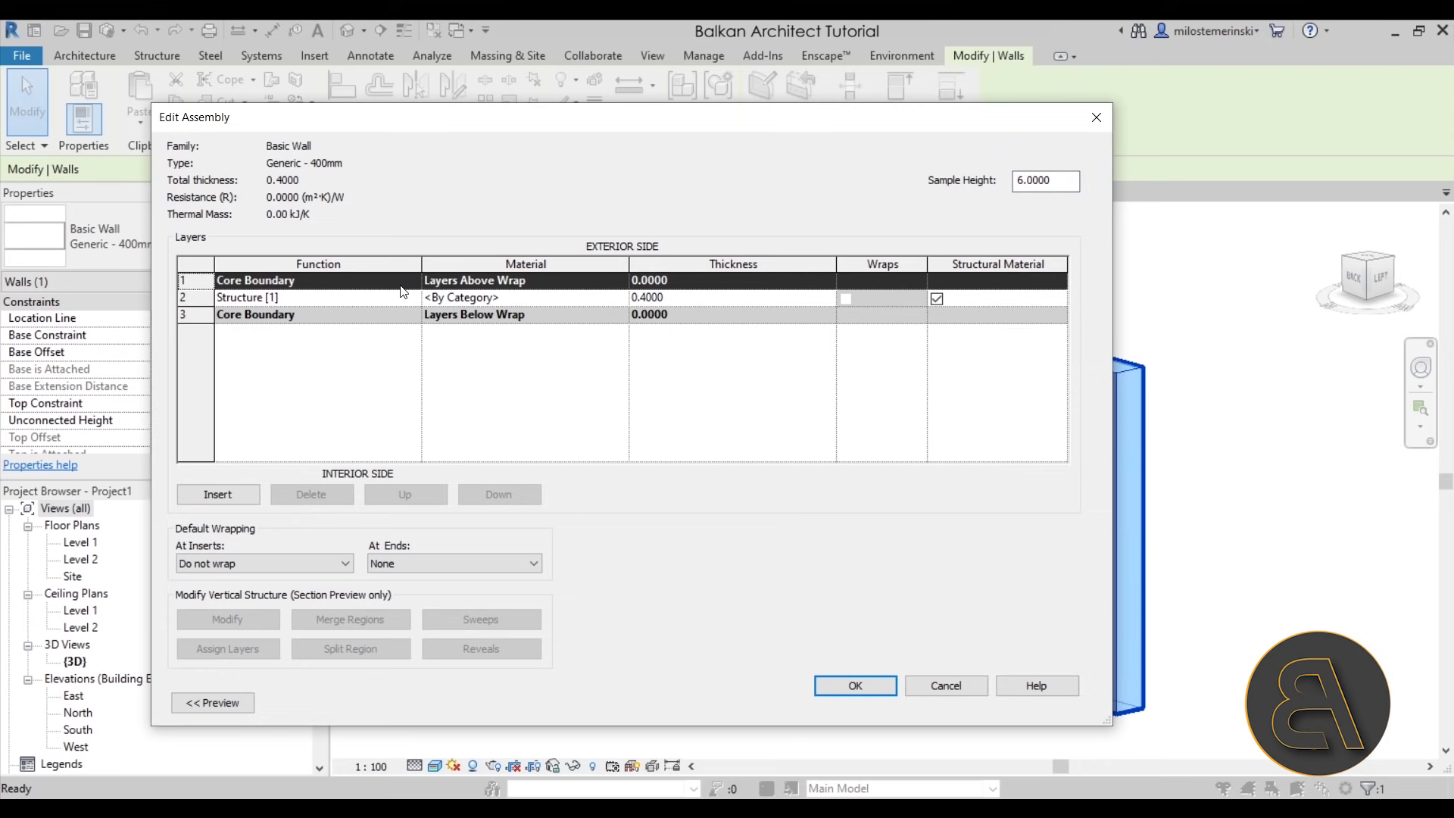
{"action": "left_click", "coordinate": [219, 496]}
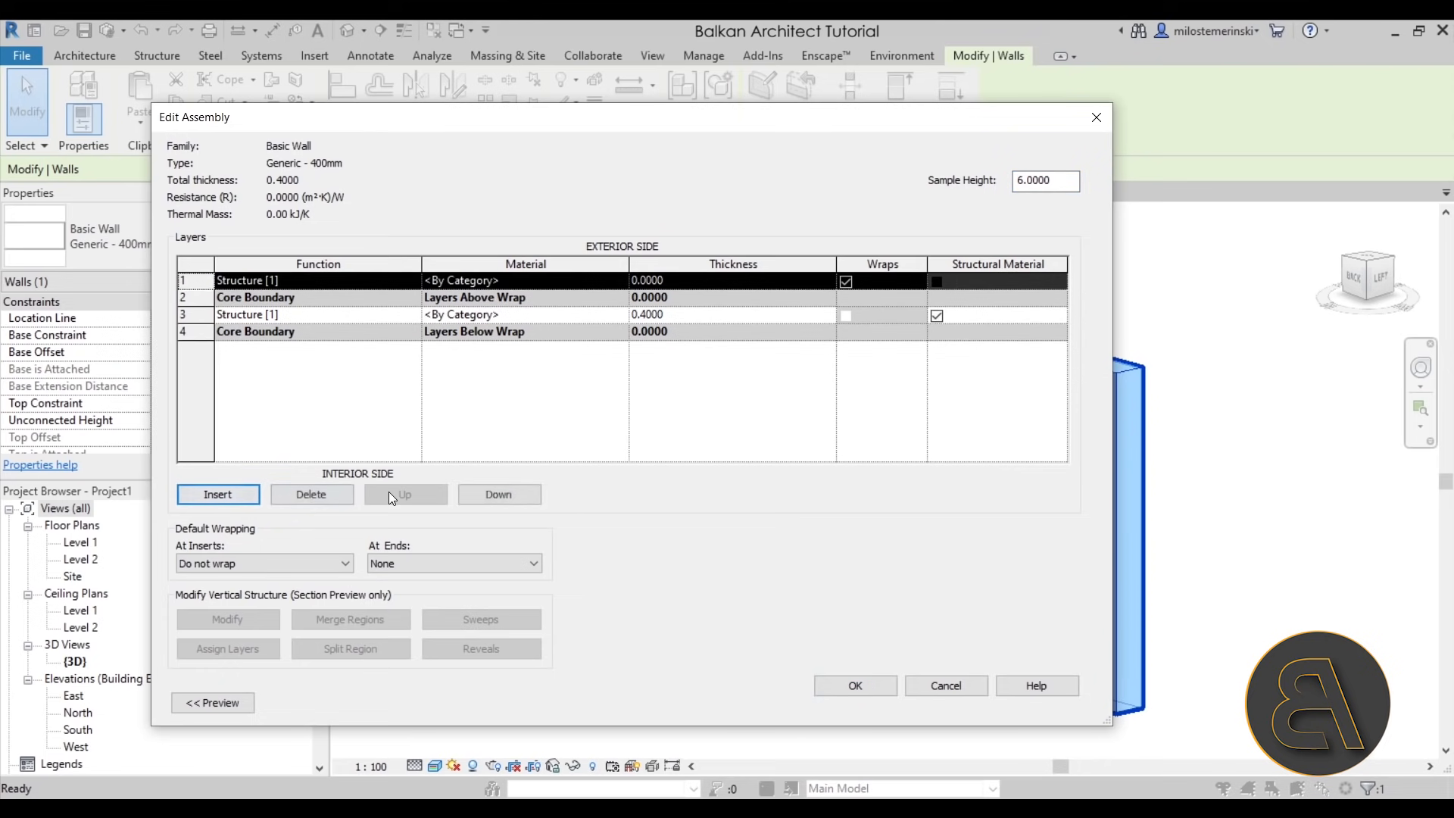
{"action": "left_click", "coordinate": [414, 281]}
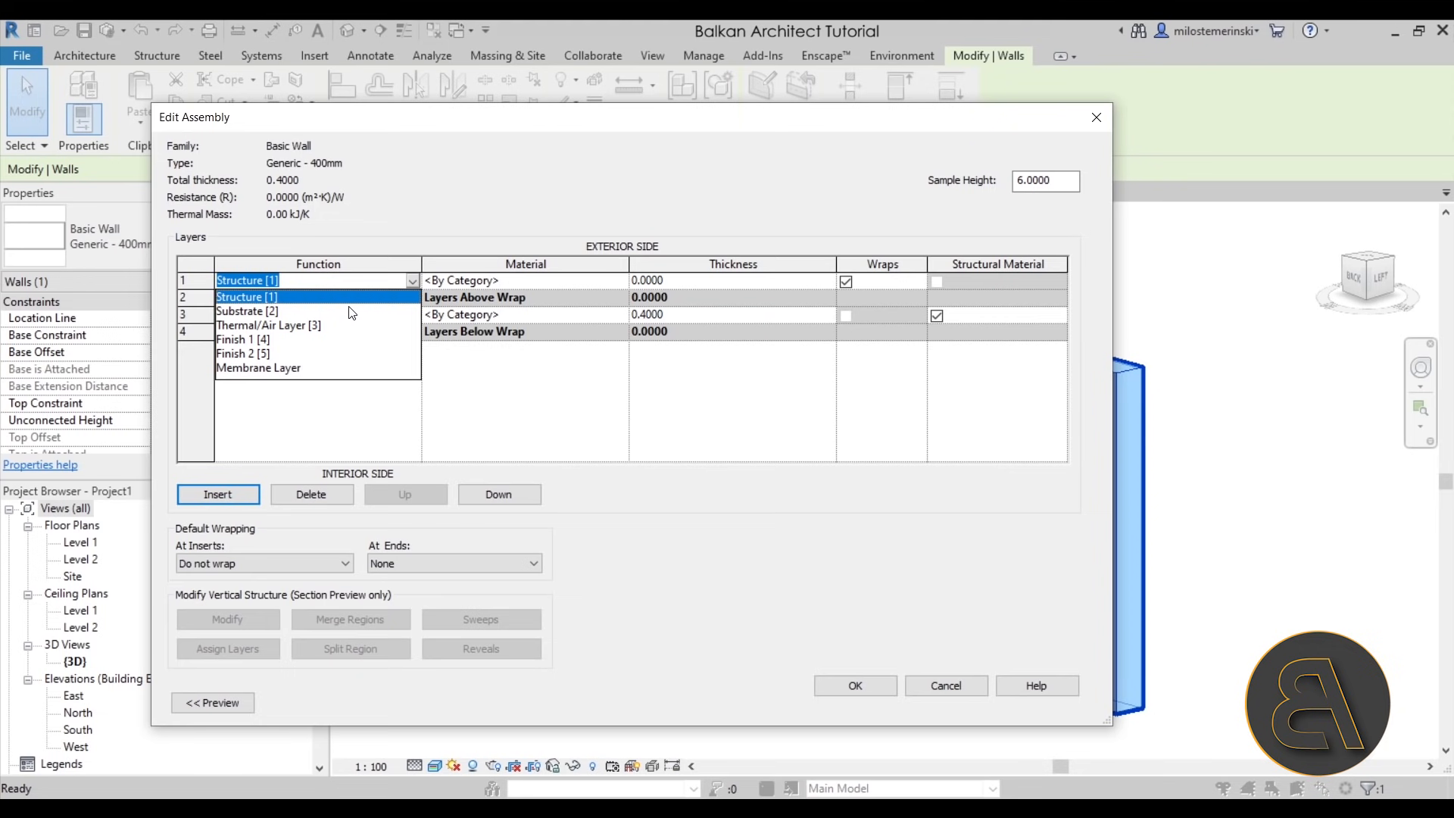
{"action": "left_click", "coordinate": [279, 328]}
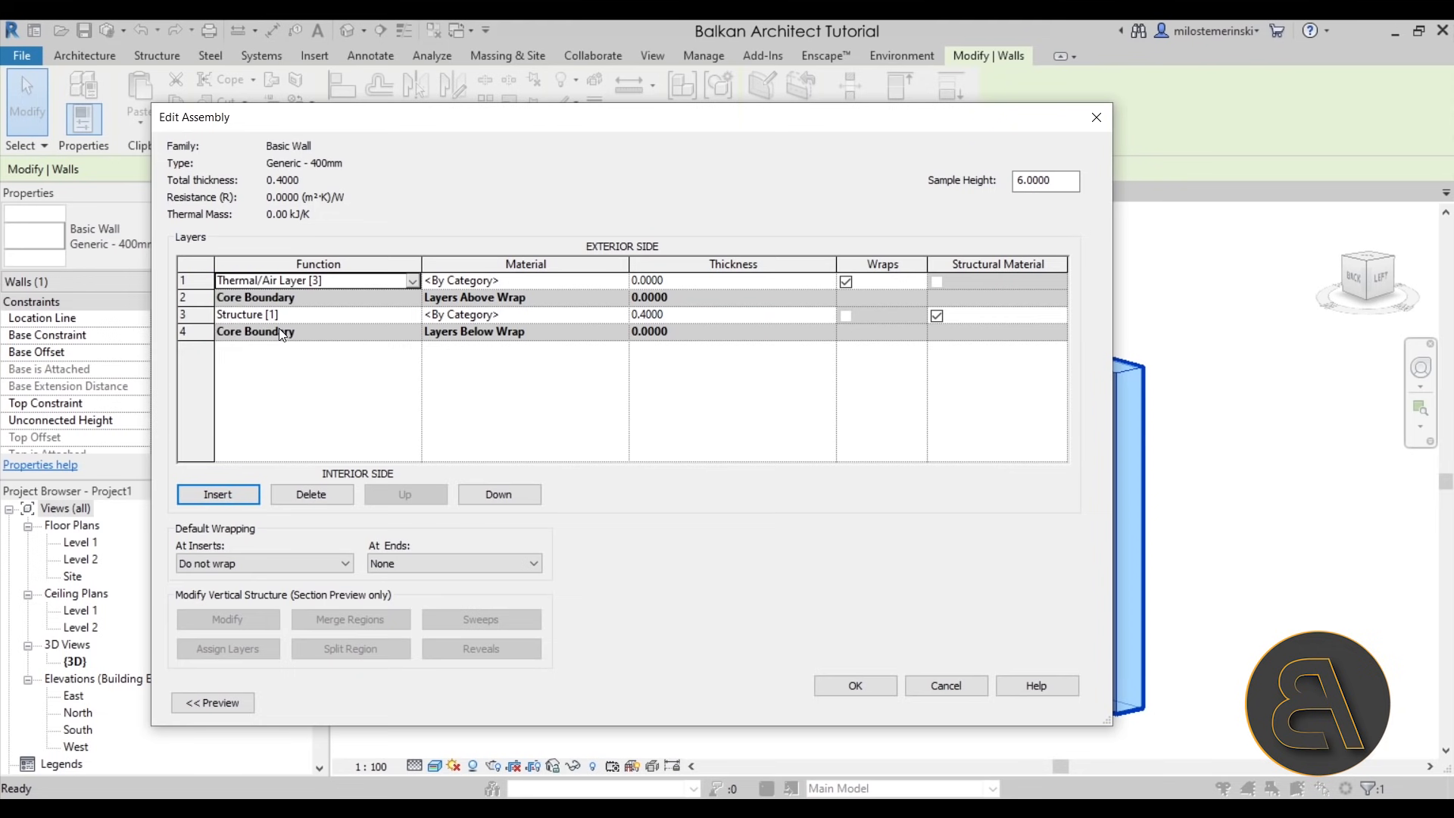
Assign the Air material to the Thermal/Air layer and set its thickness to 0.03
{"action": "left_click", "coordinate": [492, 281]}
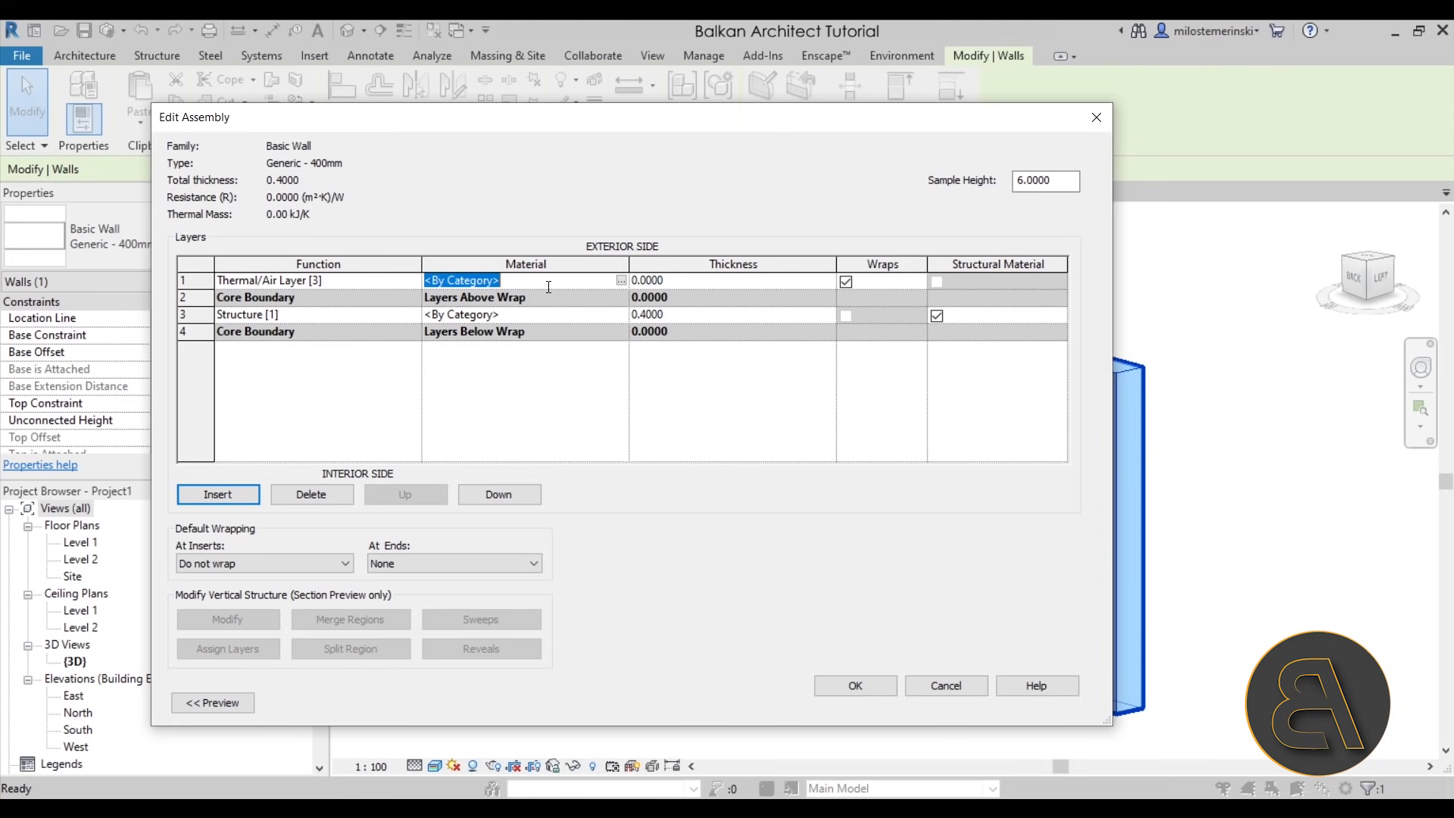
{"action": "left_click", "coordinate": [618, 283]}
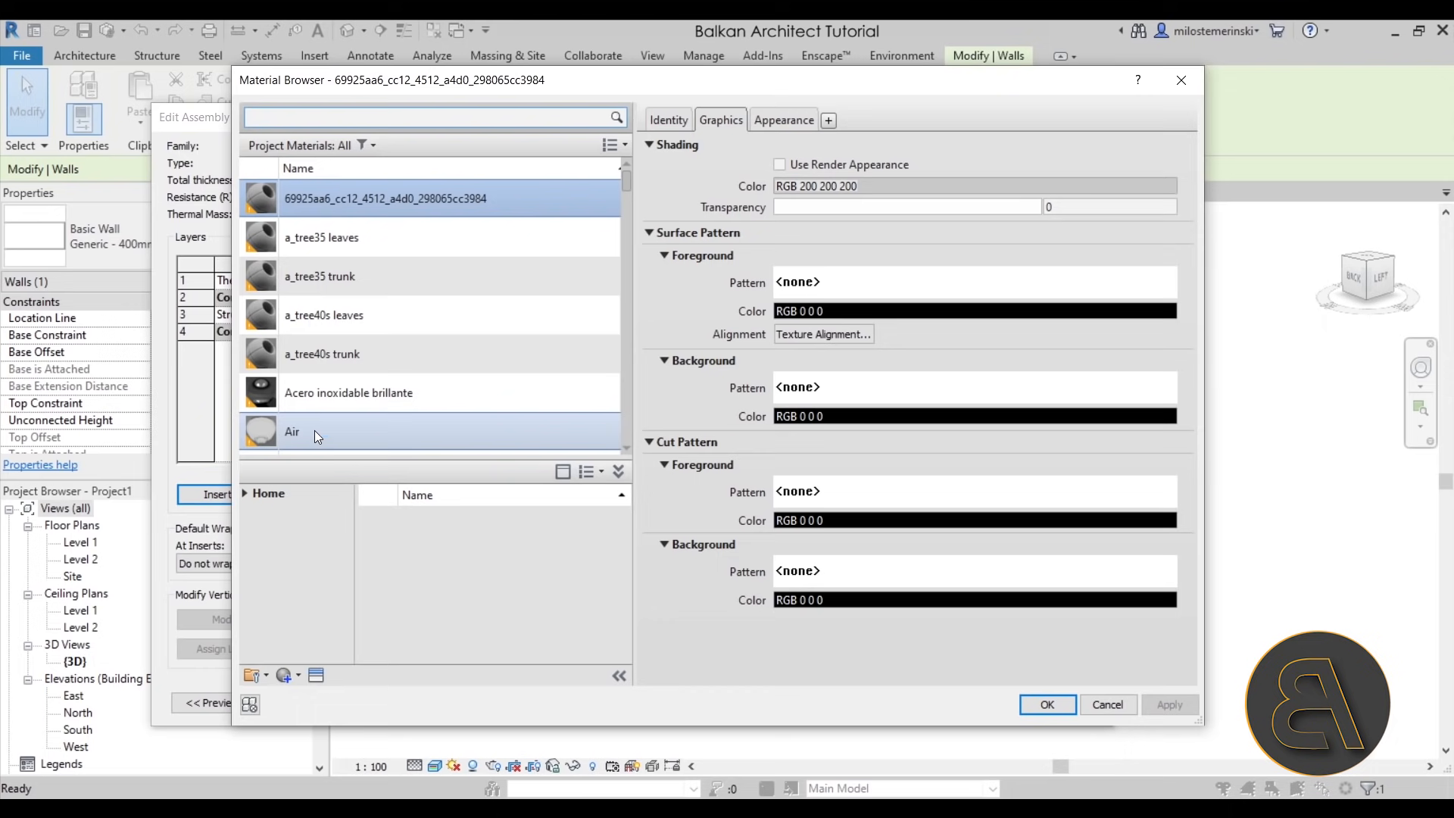
{"action": "left_click", "coordinate": [285, 438]}
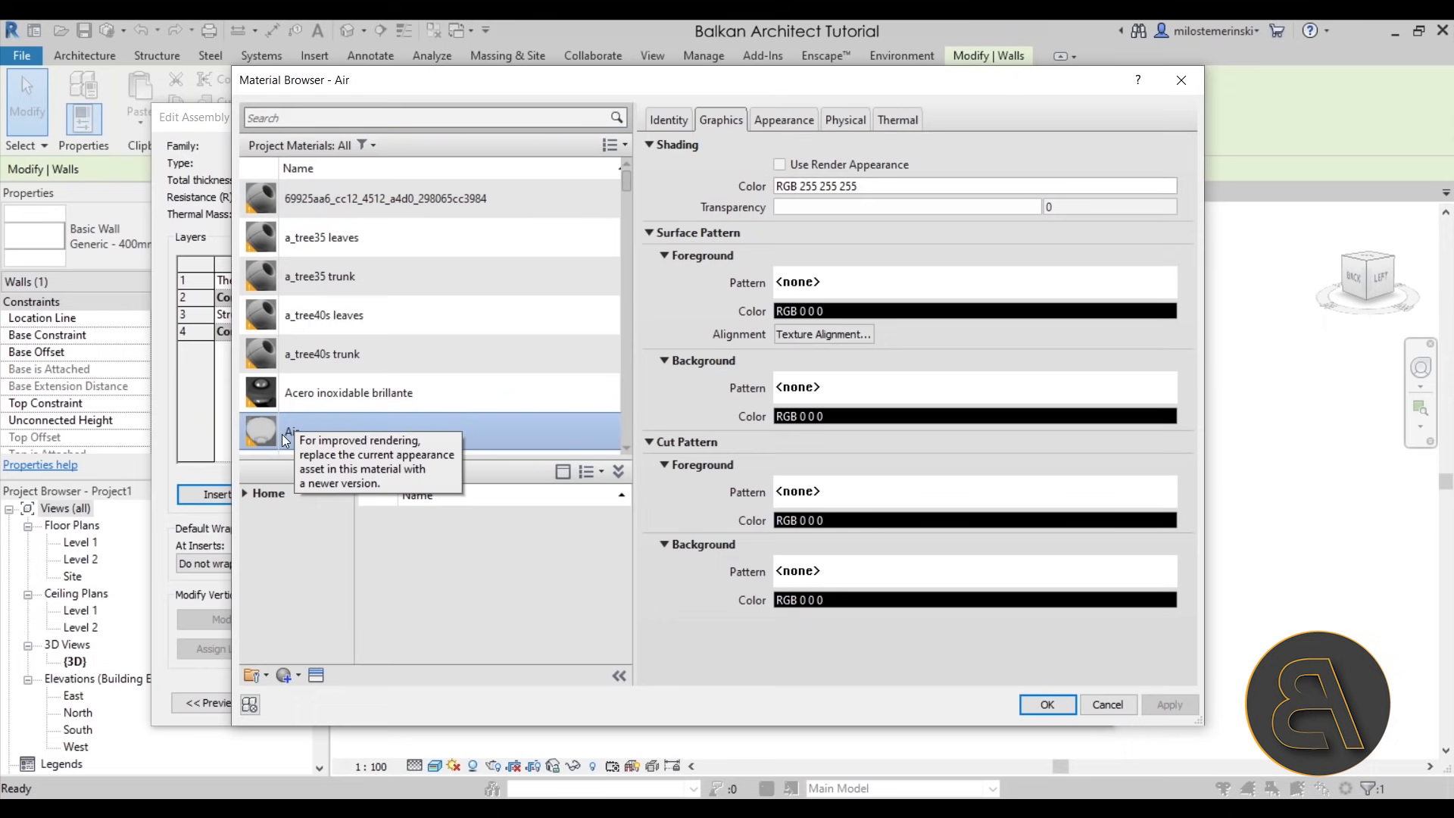
{"action": "left_click", "coordinate": [1047, 704]}
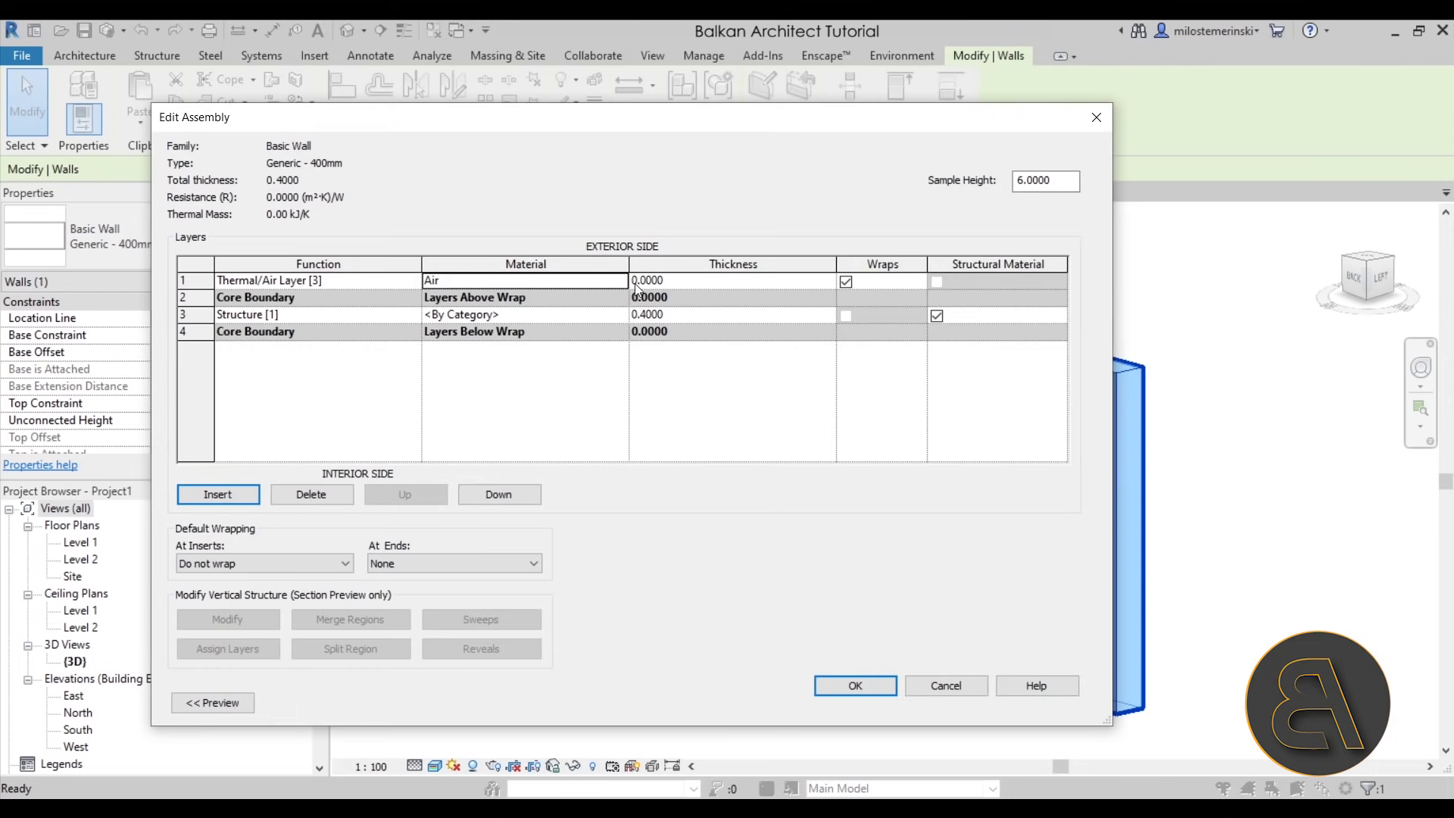
{"action": "left_click", "coordinate": [696, 281]}
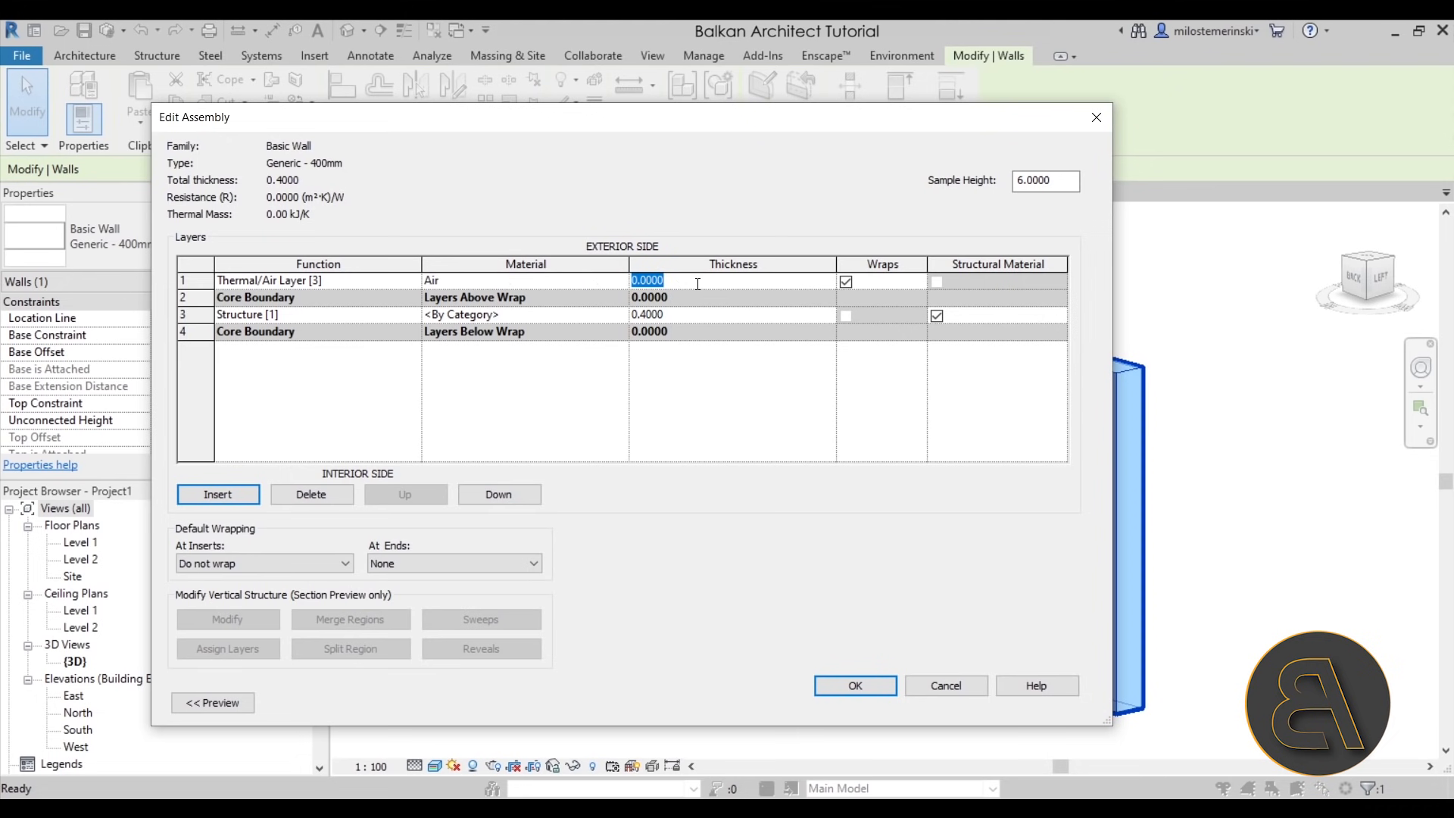
{"action": "type", "text": ".03"}
{"action": "key", "text": "Tab"}
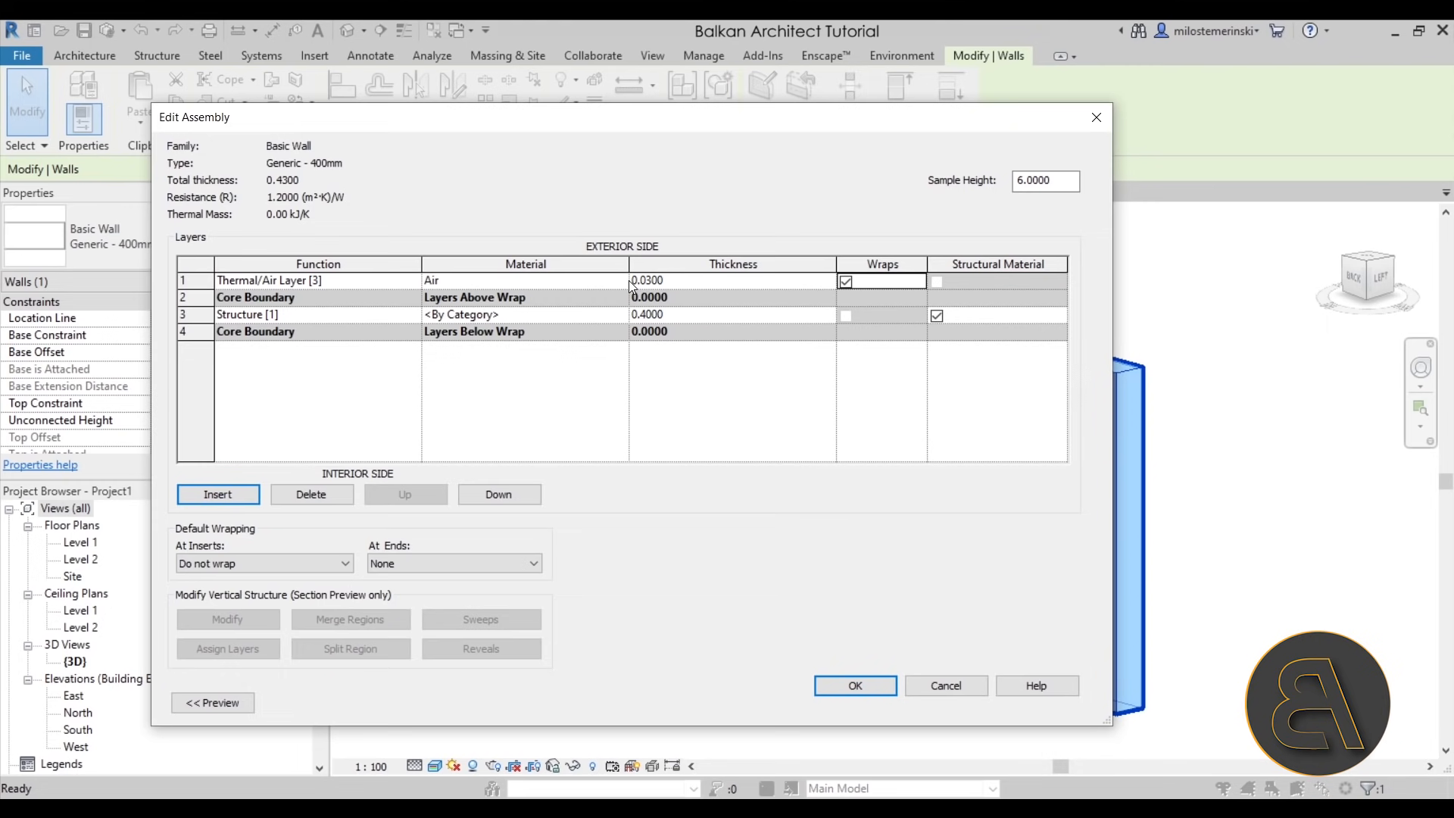
Insert another layer on the exterior side of the air layer with the function Finish 1 [4]
{"action": "left_click", "coordinate": [198, 281]}
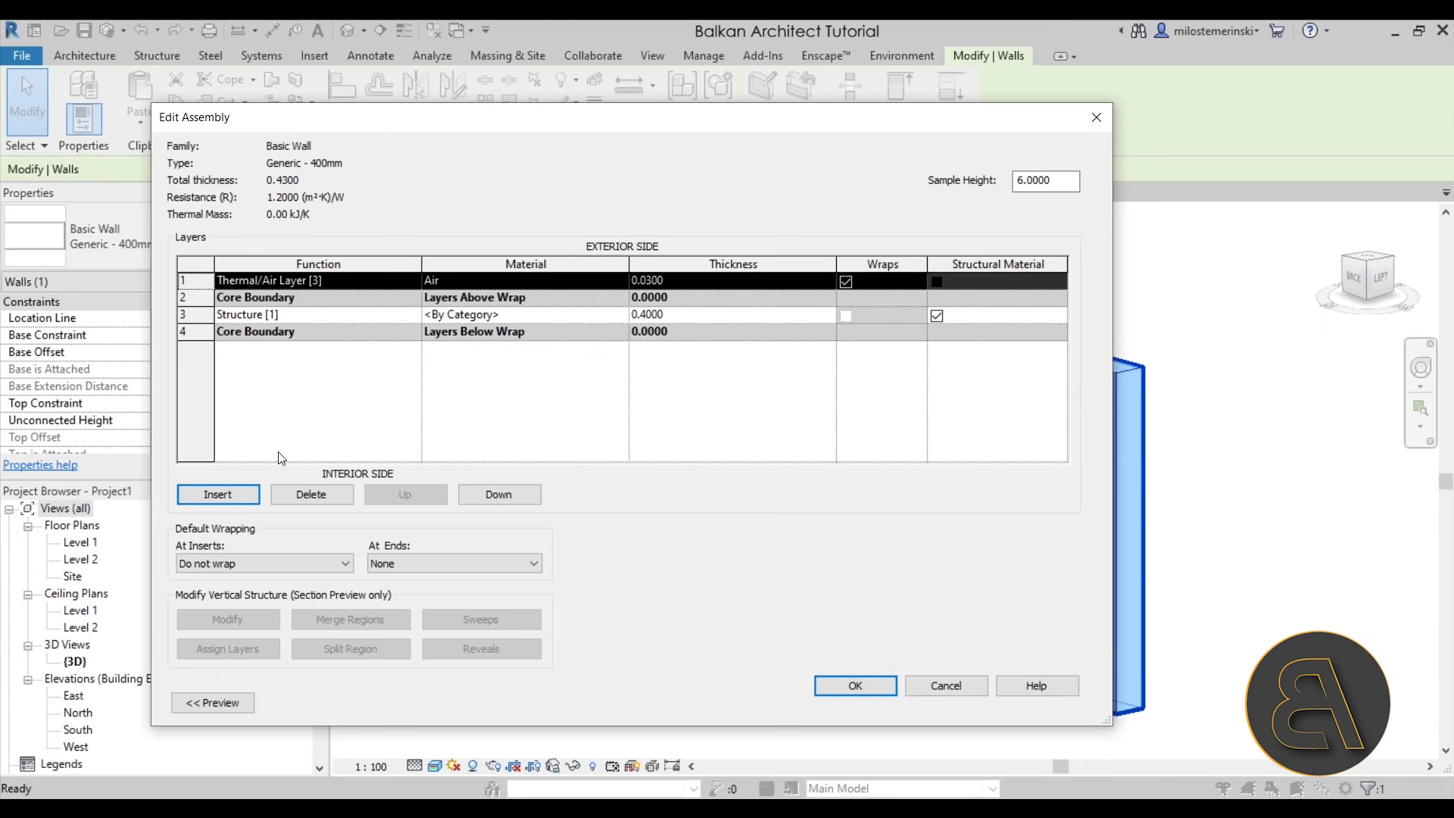
{"action": "left_click", "coordinate": [237, 494]}
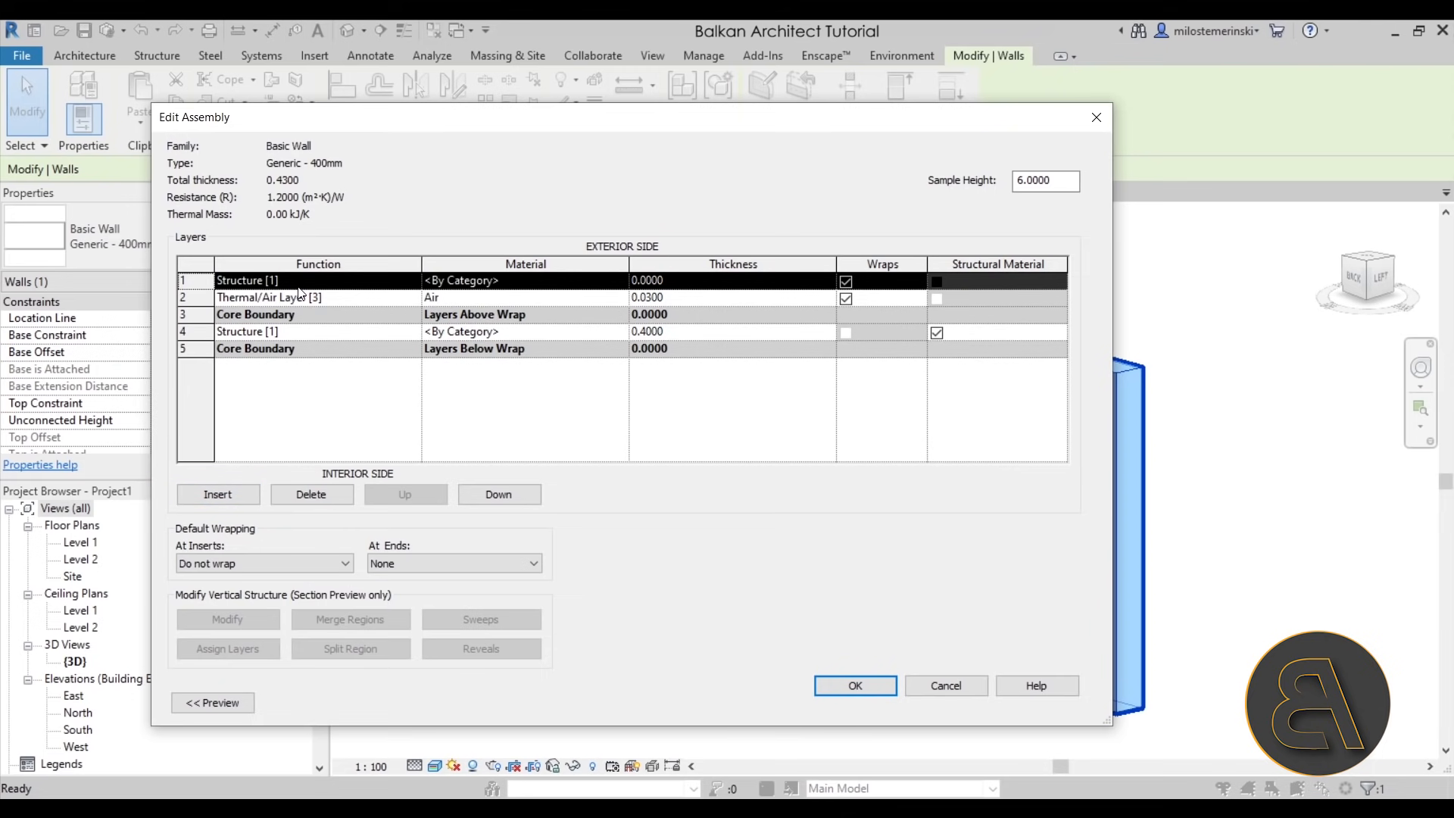
{"action": "left_click", "coordinate": [409, 286]}
{"action": "left_click", "coordinate": [412, 281]}
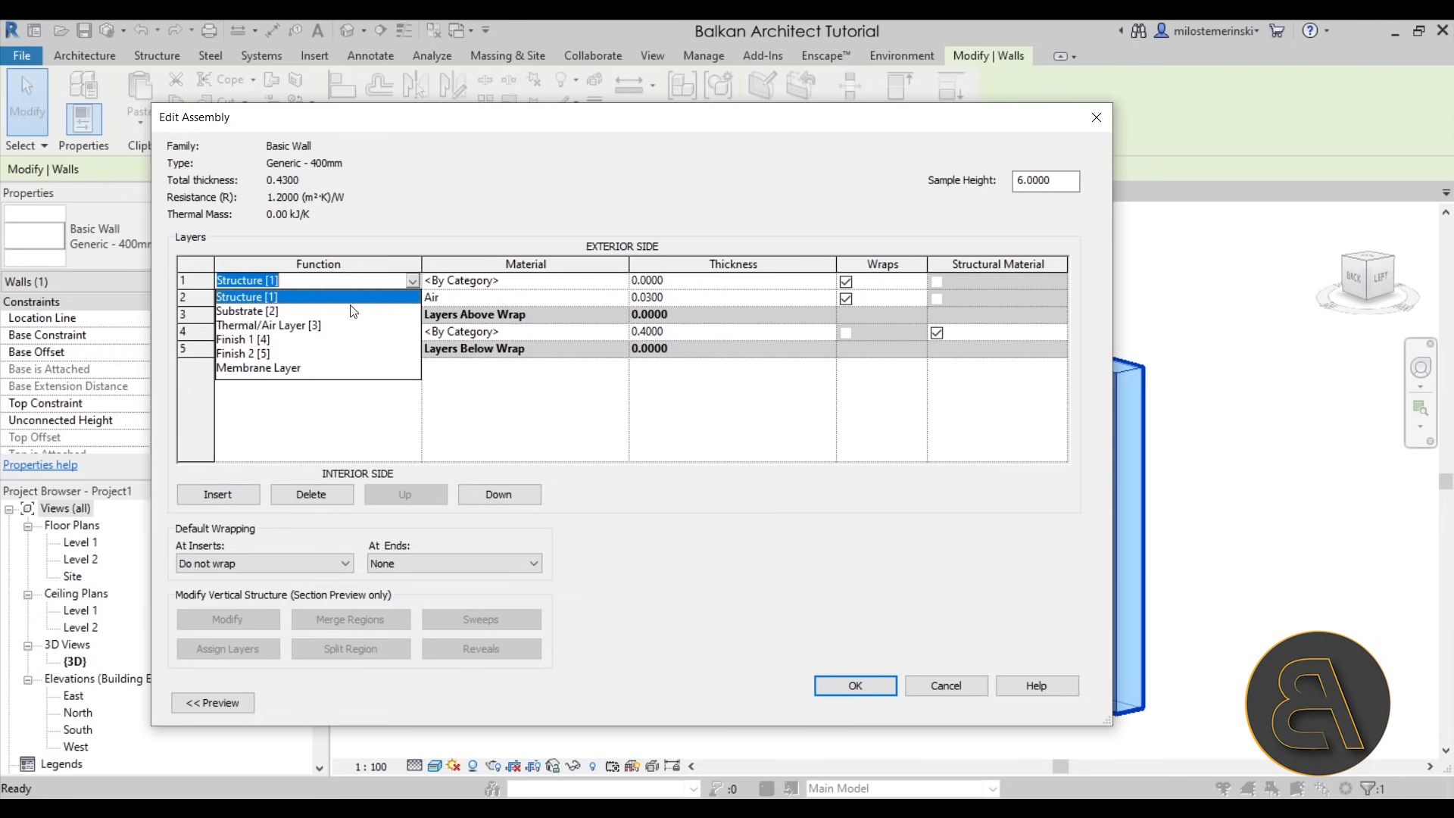
{"action": "left_click", "coordinate": [247, 339]}
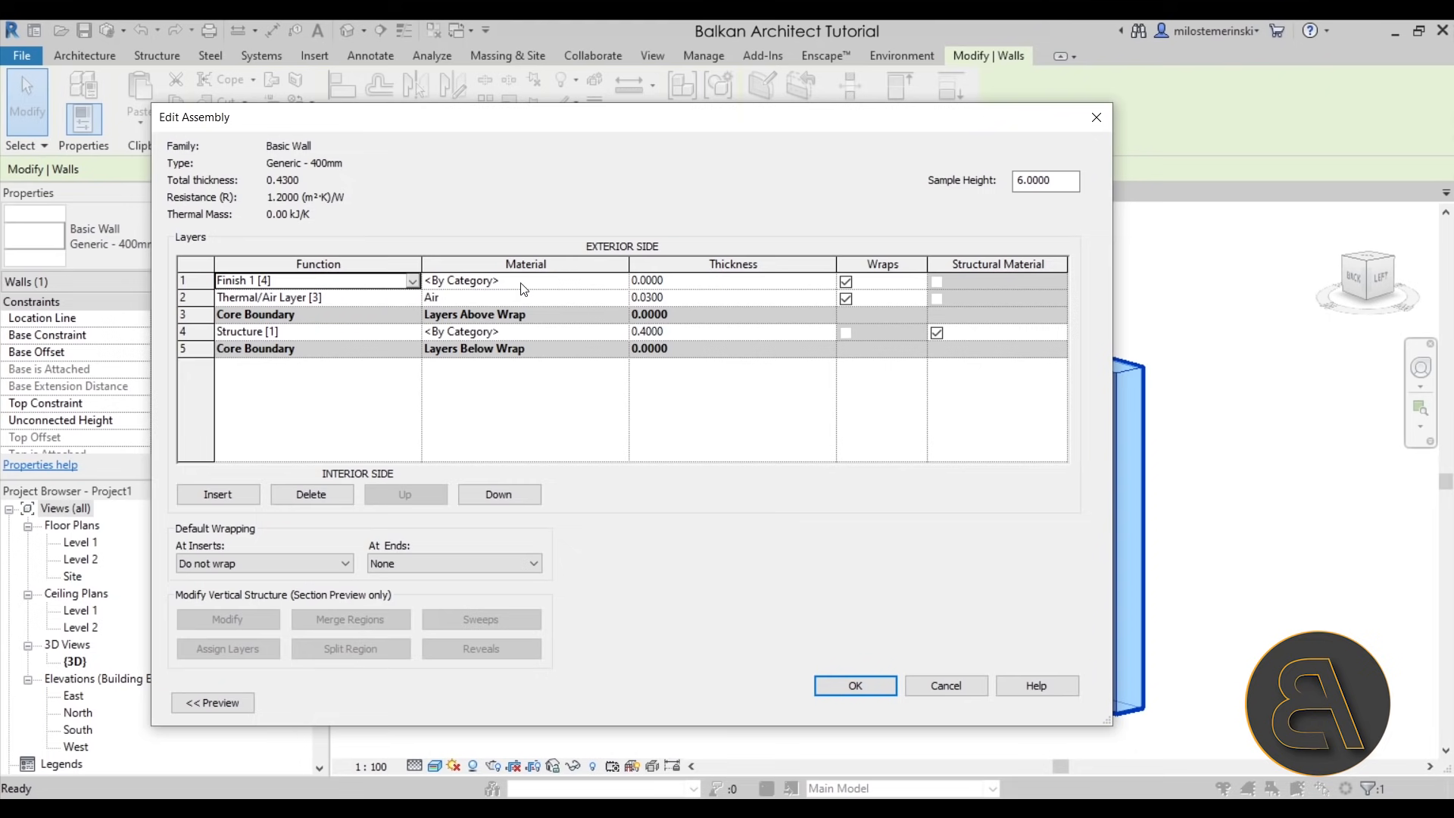
Search the materials for "stone" and assign Travertine to the Finish 1 layer after checking its appearance
{"action": "left_click", "coordinate": [618, 282]}
{"action": "left_click", "coordinate": [618, 282]}
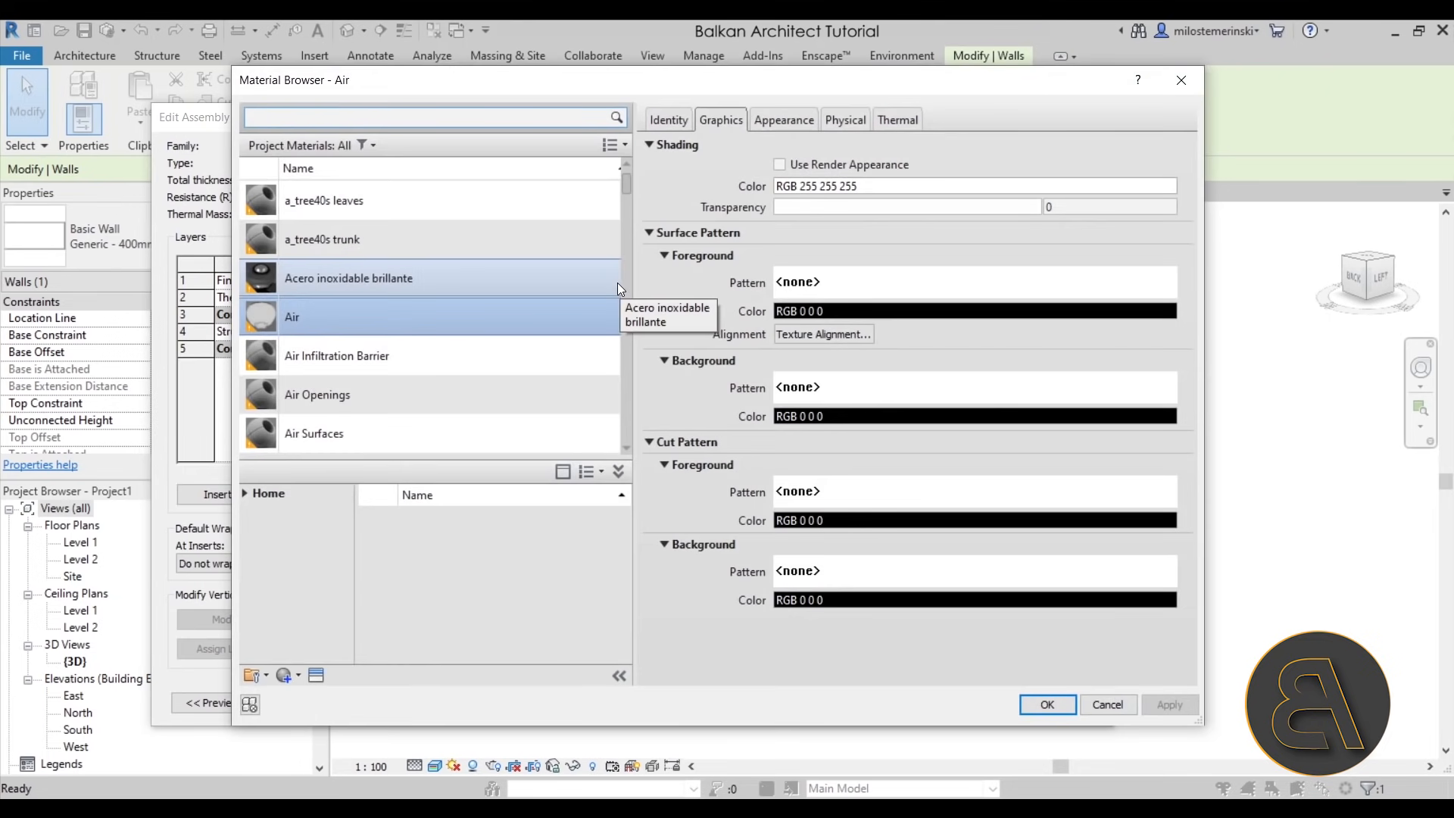
{"action": "left_click", "coordinate": [343, 117]}
{"action": "type", "text": "stone"}
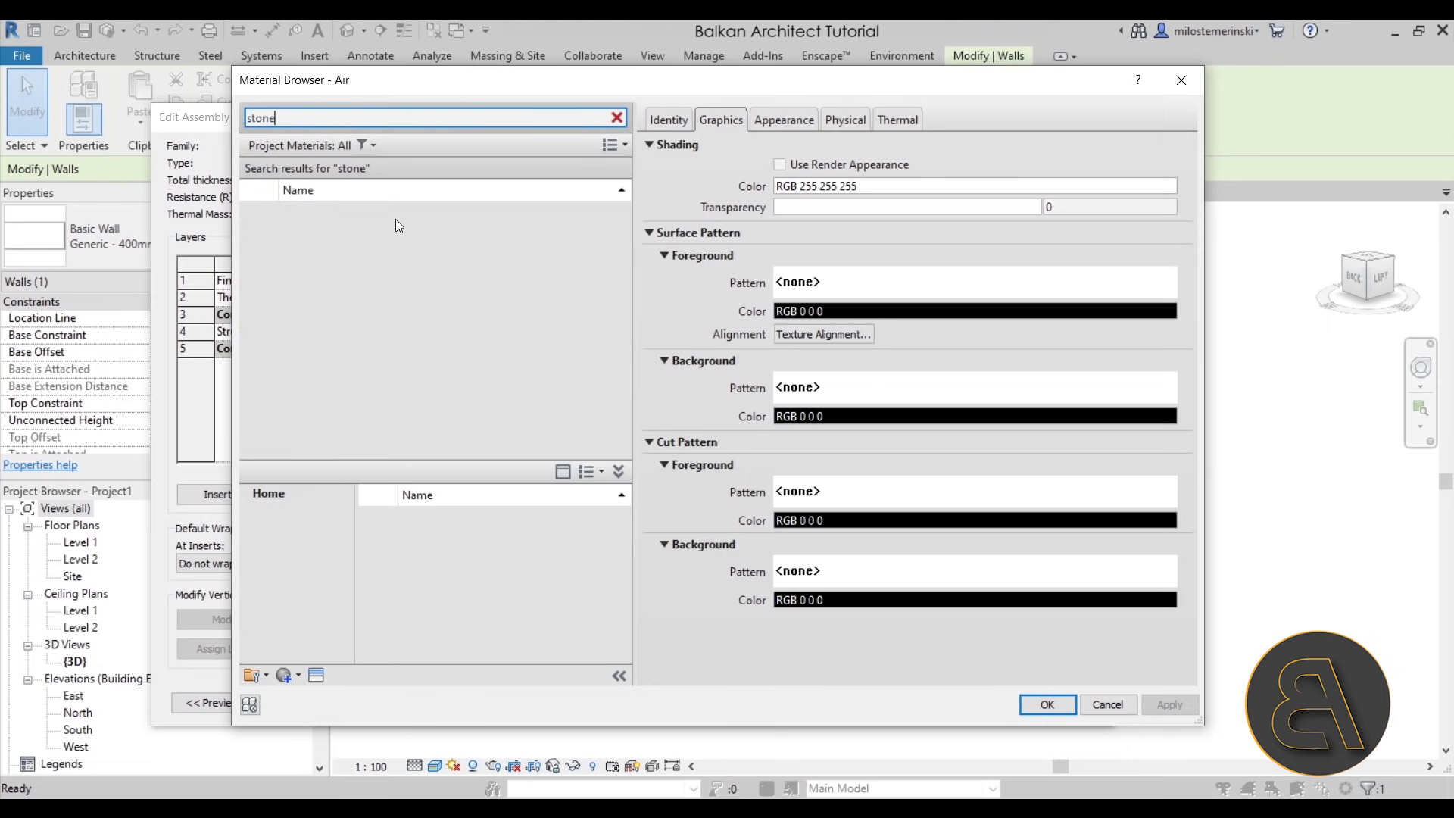
{"action": "scroll", "coordinate": [442, 242], "scroll_direction": "down", "scroll_amount": 1}
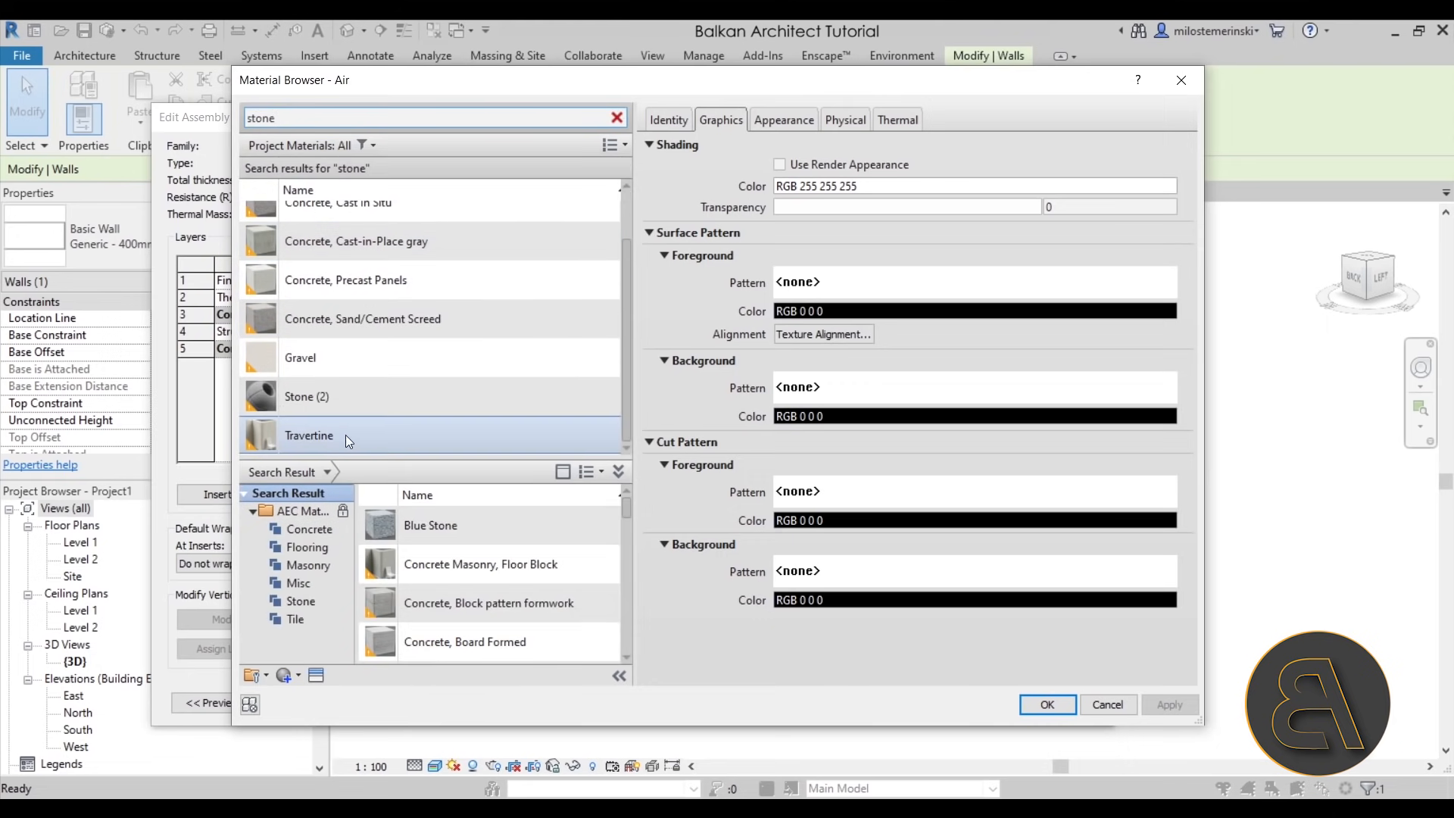
{"action": "left_click", "coordinate": [299, 442]}
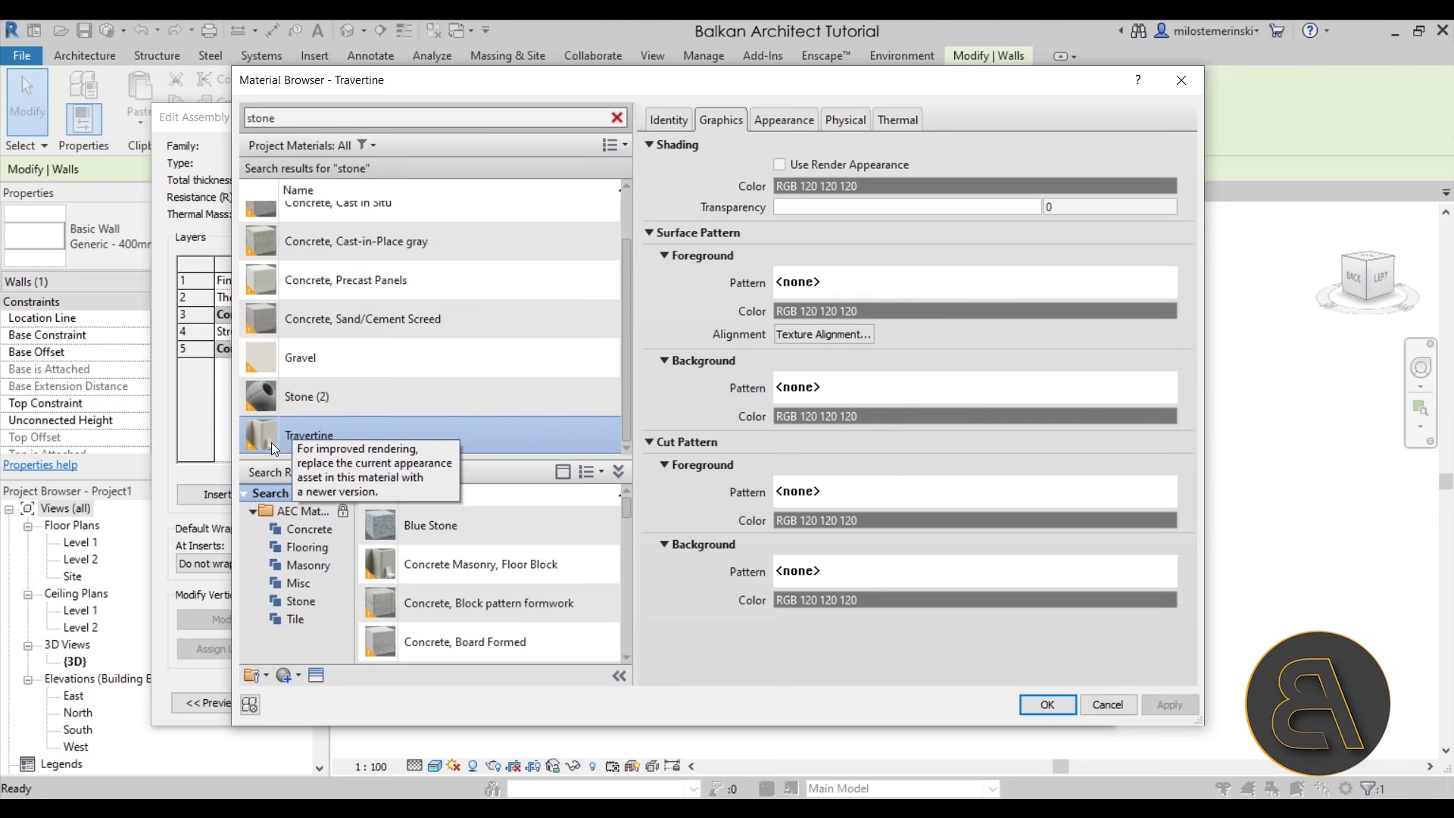
{"action": "left_click", "coordinate": [787, 119]}
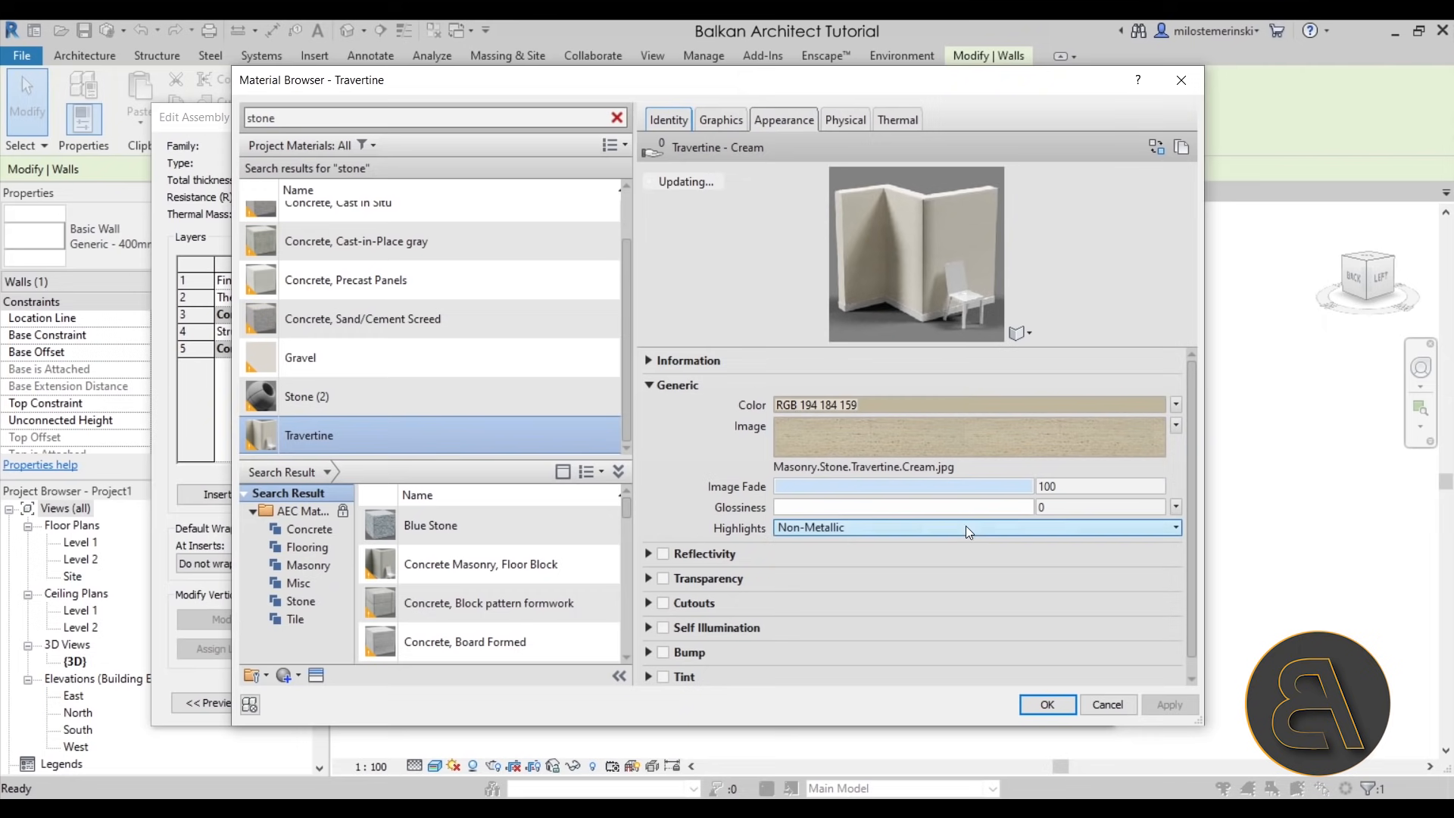
{"action": "left_click", "coordinate": [1047, 705]}
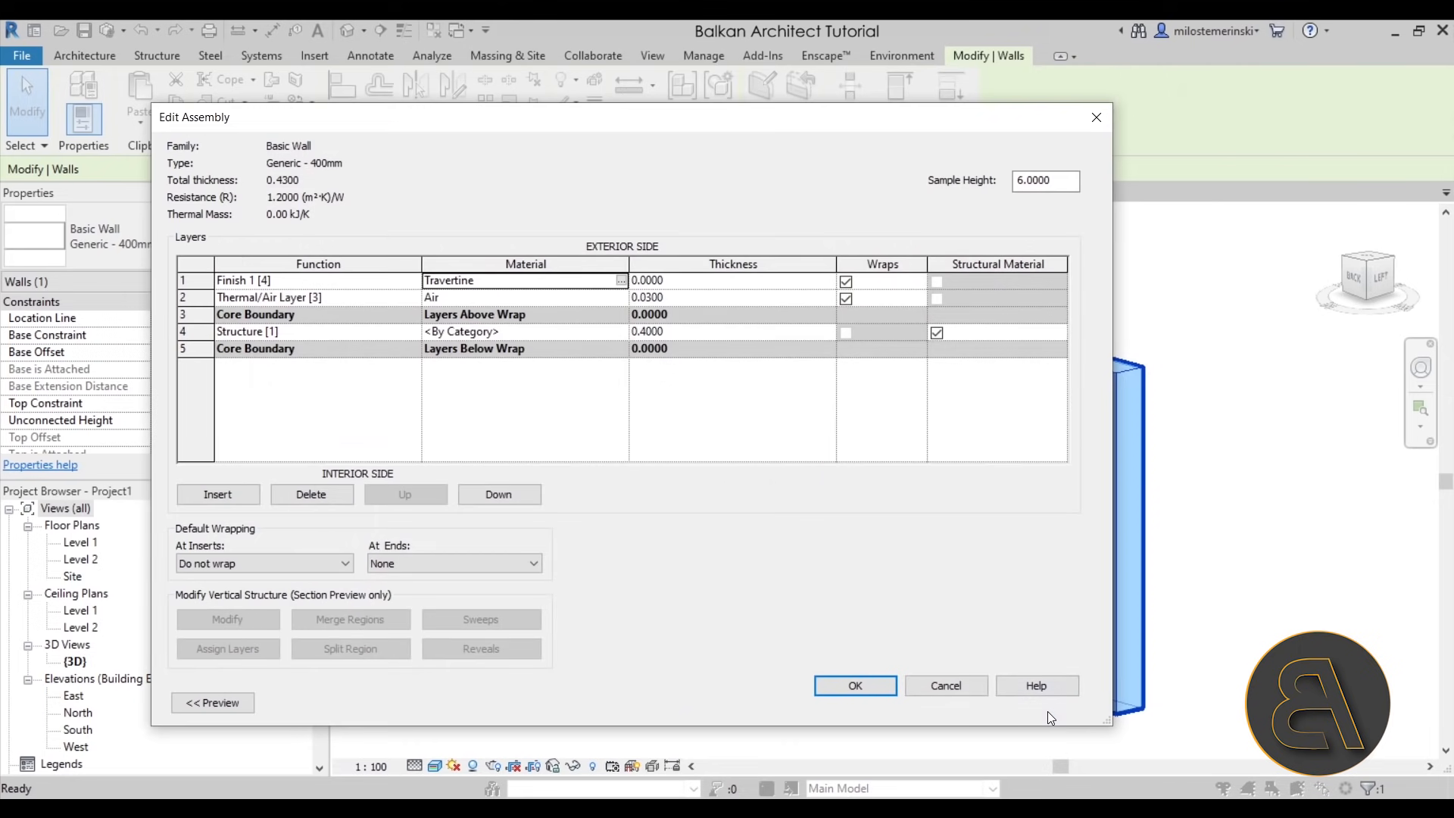
Set the Travertine layer's thickness to 0.02, accept the wall type changes and deselect the wall
{"action": "left_click", "coordinate": [713, 281]}
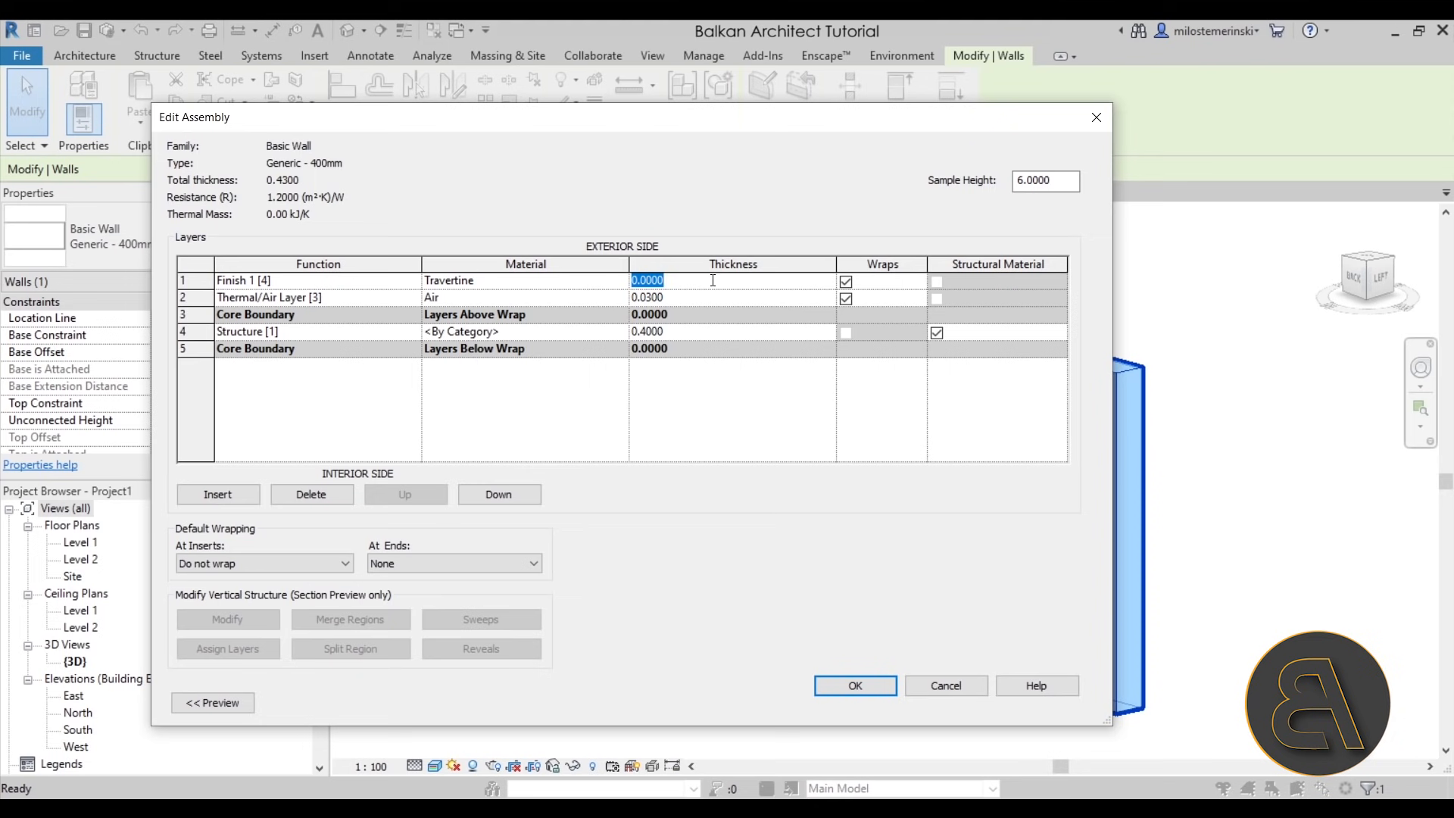
{"action": "type", "text": "0.2"}
{"action": "key", "text": "BackSpace"}
{"action": "type", "text": "02"}
{"action": "key", "text": "Tab"}
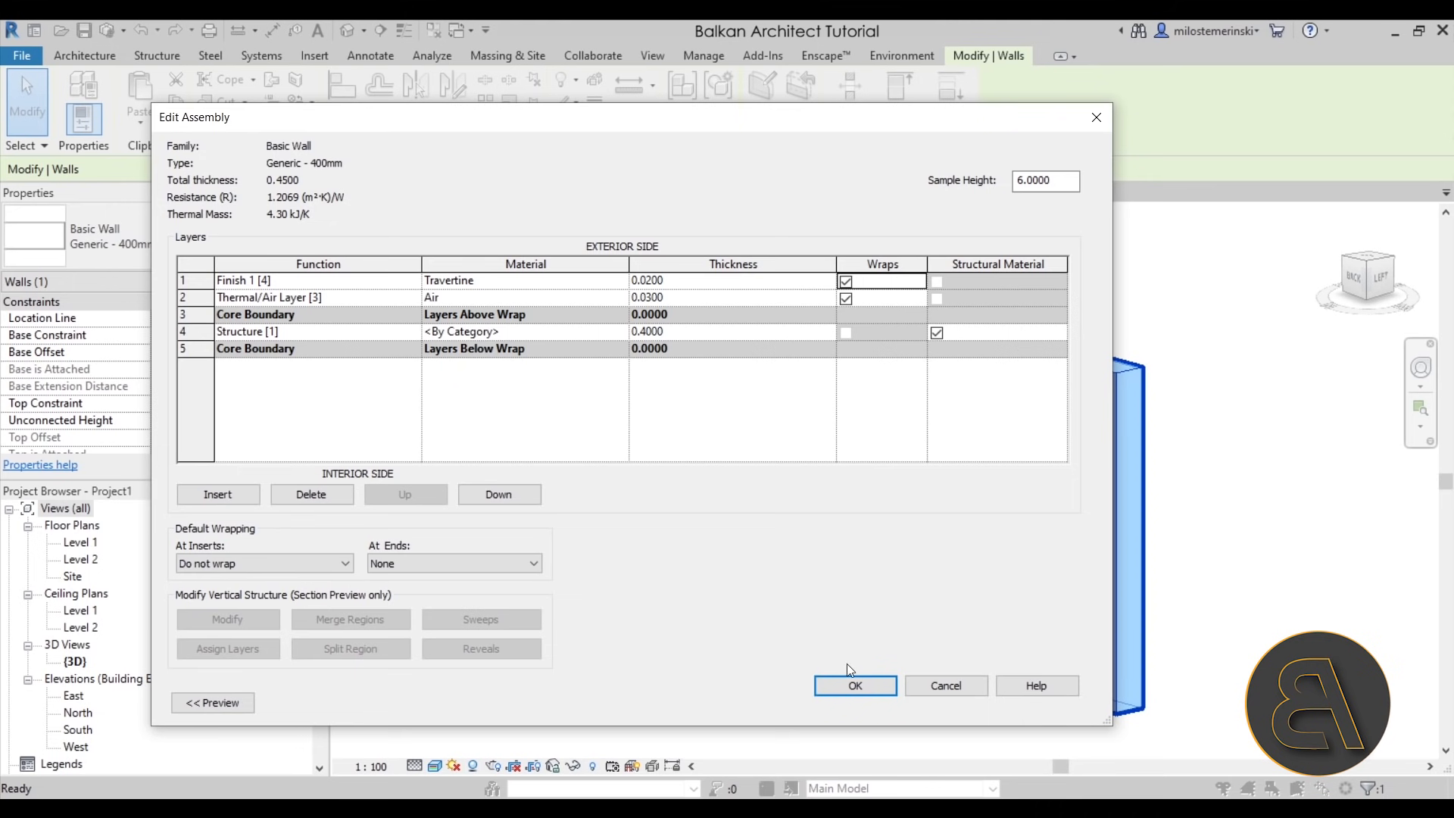
{"action": "left_click", "coordinate": [839, 691]}
{"action": "left_click", "coordinate": [876, 703]}
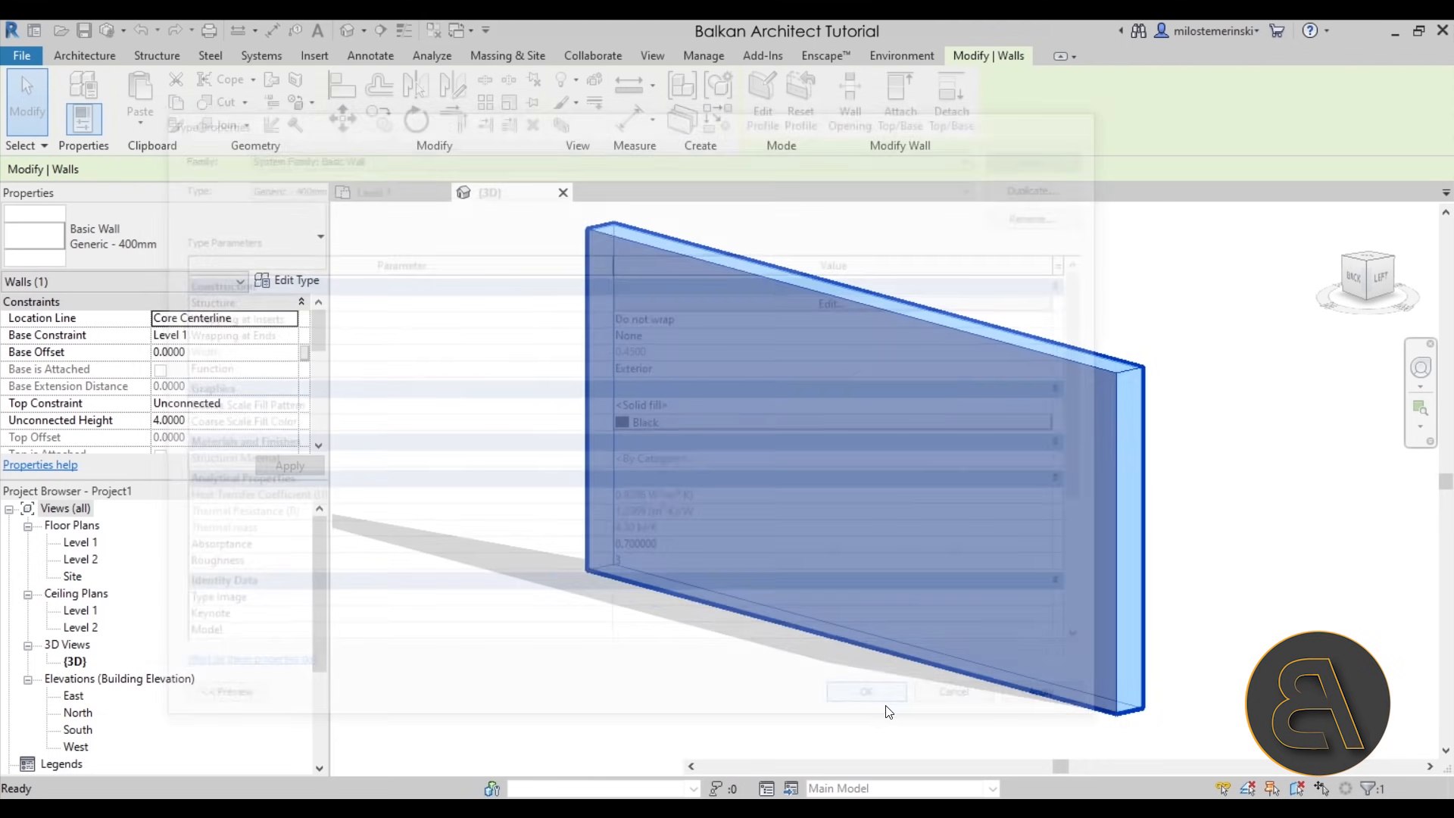
{"action": "left_click", "coordinate": [538, 413]}
Inspect the wall's exterior finish in the 3D view and return to the Level 1 floor plan
{"action": "scroll", "coordinate": [1010, 390], "scroll_direction": "up", "scroll_amount": 5}
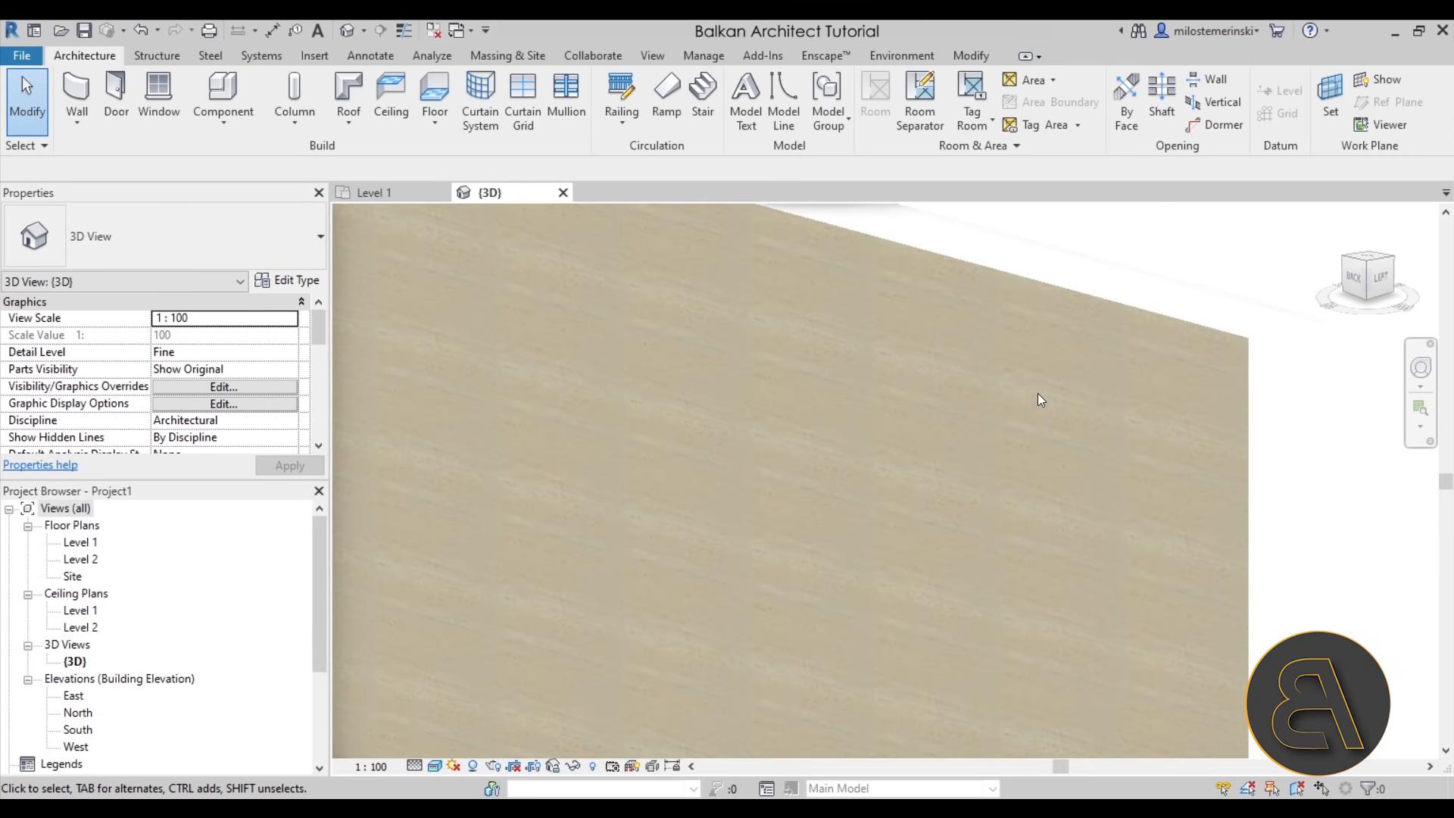
{"action": "scroll", "coordinate": [1118, 311], "scroll_direction": "down", "scroll_amount": 4}
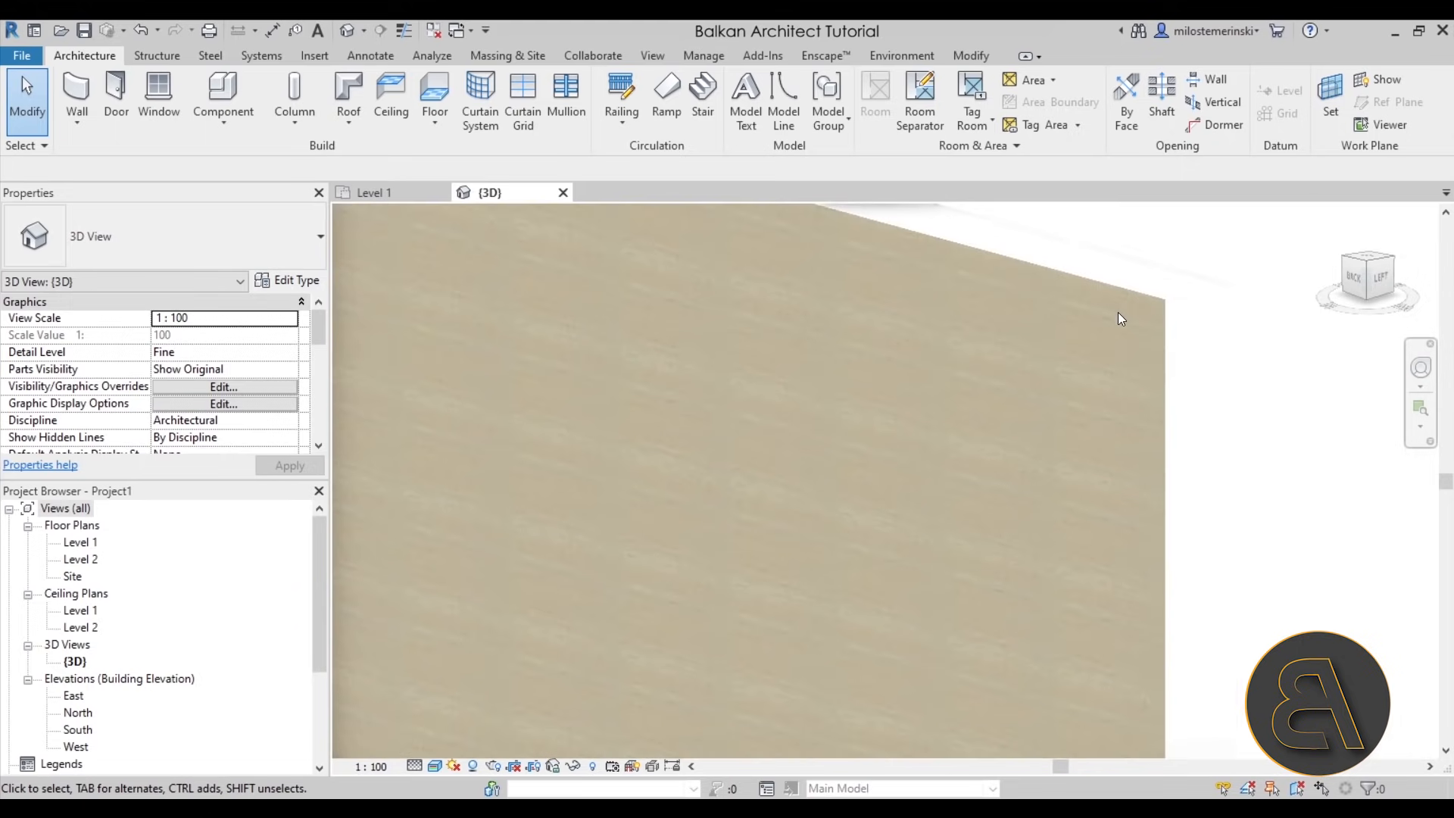
{"action": "left_click", "coordinate": [374, 193]}
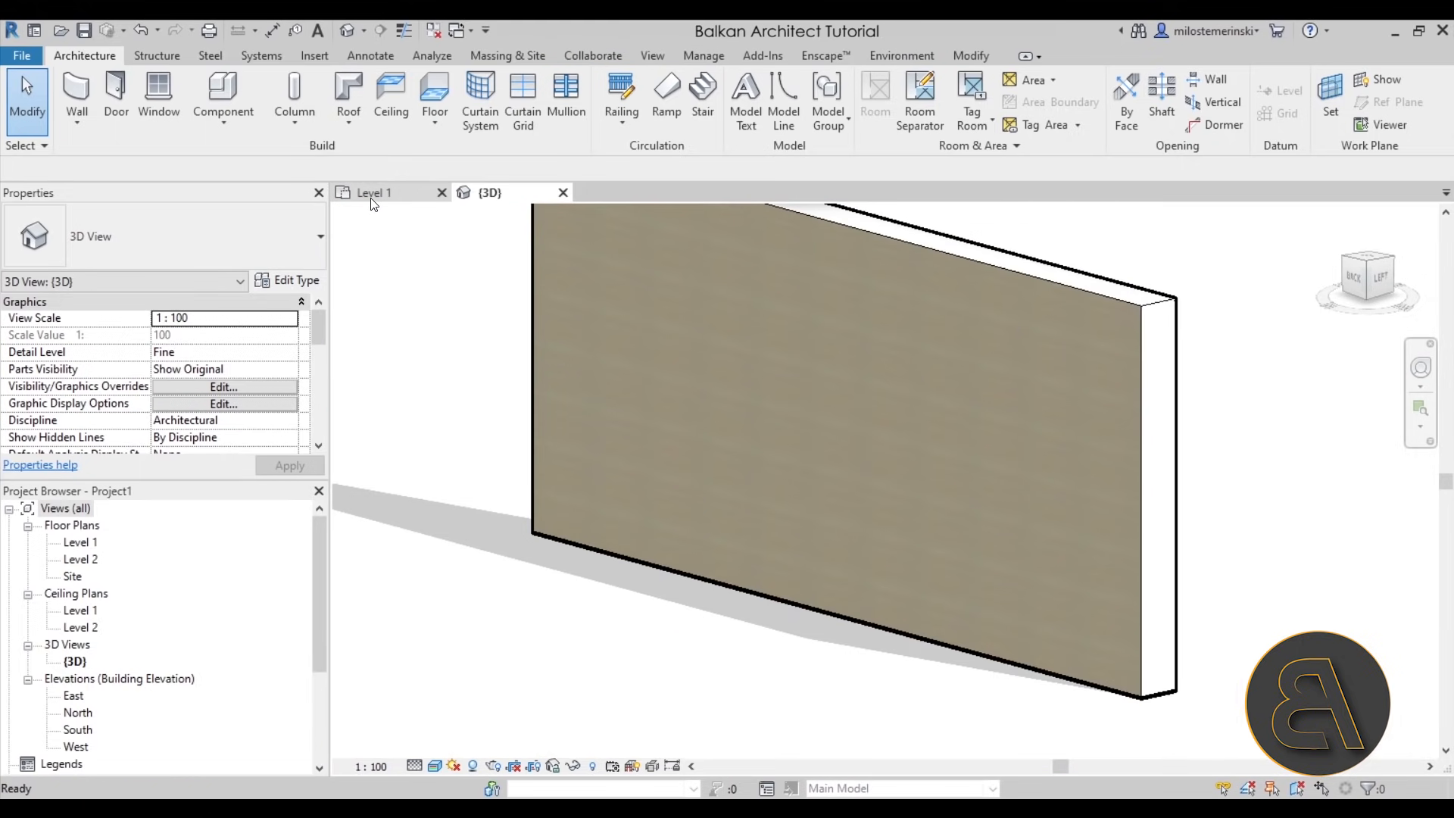
Turn on thin line display and show the wall's layers up close in the Level 1 plan
{"action": "scroll", "coordinate": [584, 455], "scroll_direction": "up", "scroll_amount": 5}
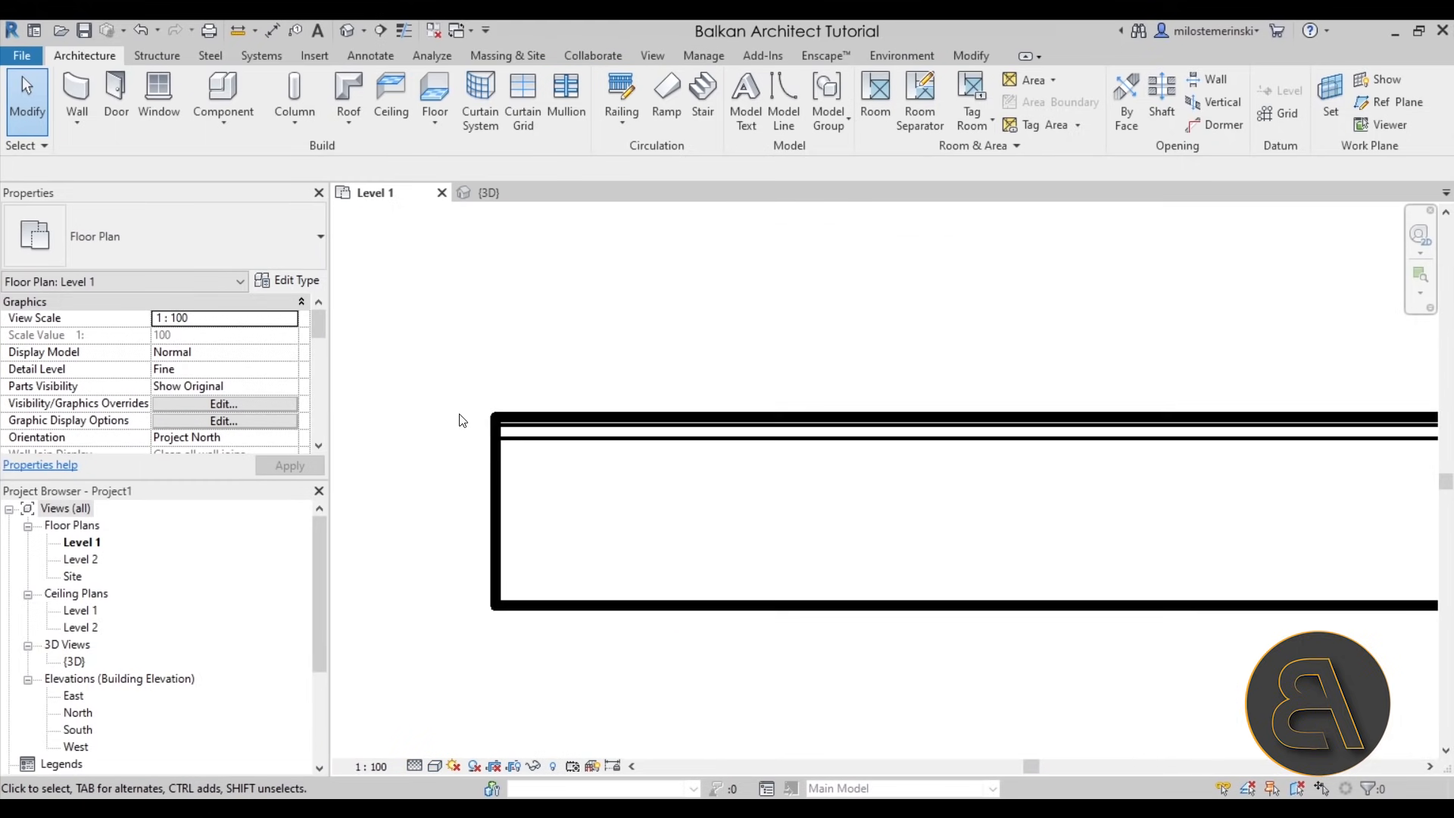
{"action": "left_click", "coordinate": [405, 30]}
{"action": "scroll", "coordinate": [485, 395], "scroll_direction": "down", "scroll_amount": 1}
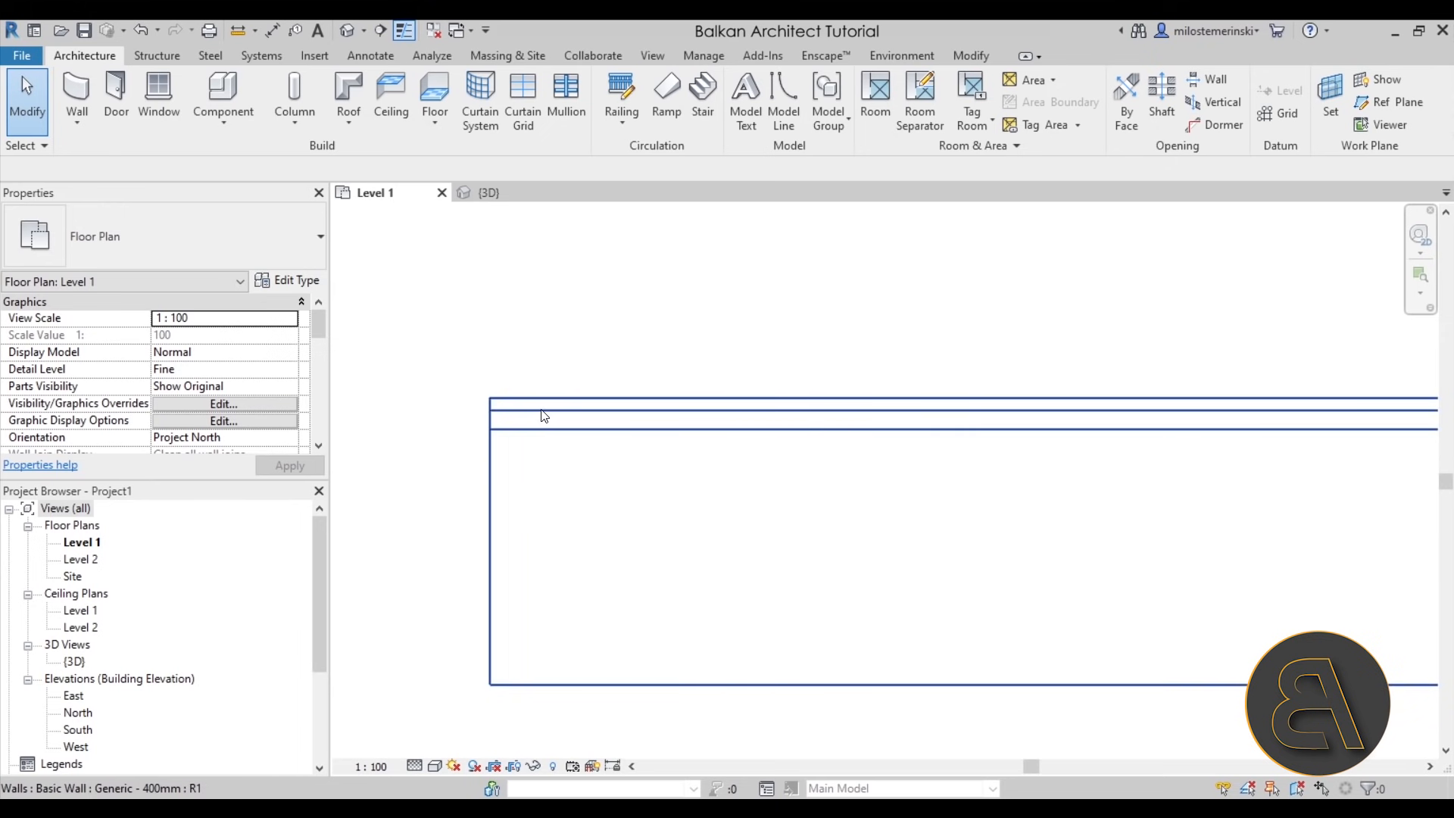
{"action": "scroll", "coordinate": [542, 416], "scroll_direction": "up", "scroll_amount": 2}
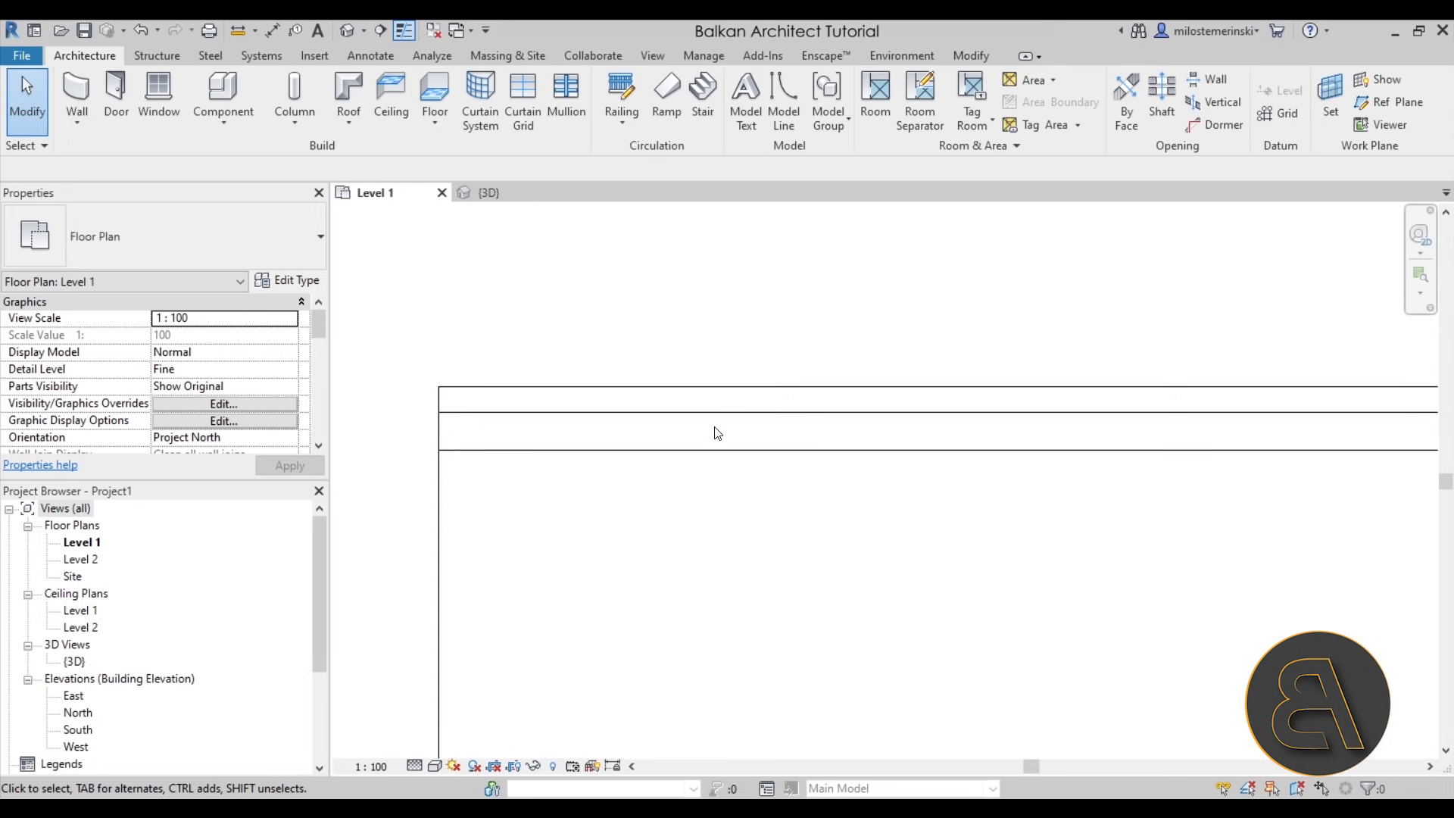
Preview the wall layers in the Level 1 plan with the Realistic visual style, and set the view to Hidden Line
{"action": "left_click", "coordinate": [436, 766]}
{"action": "left_click", "coordinate": [454, 727]}
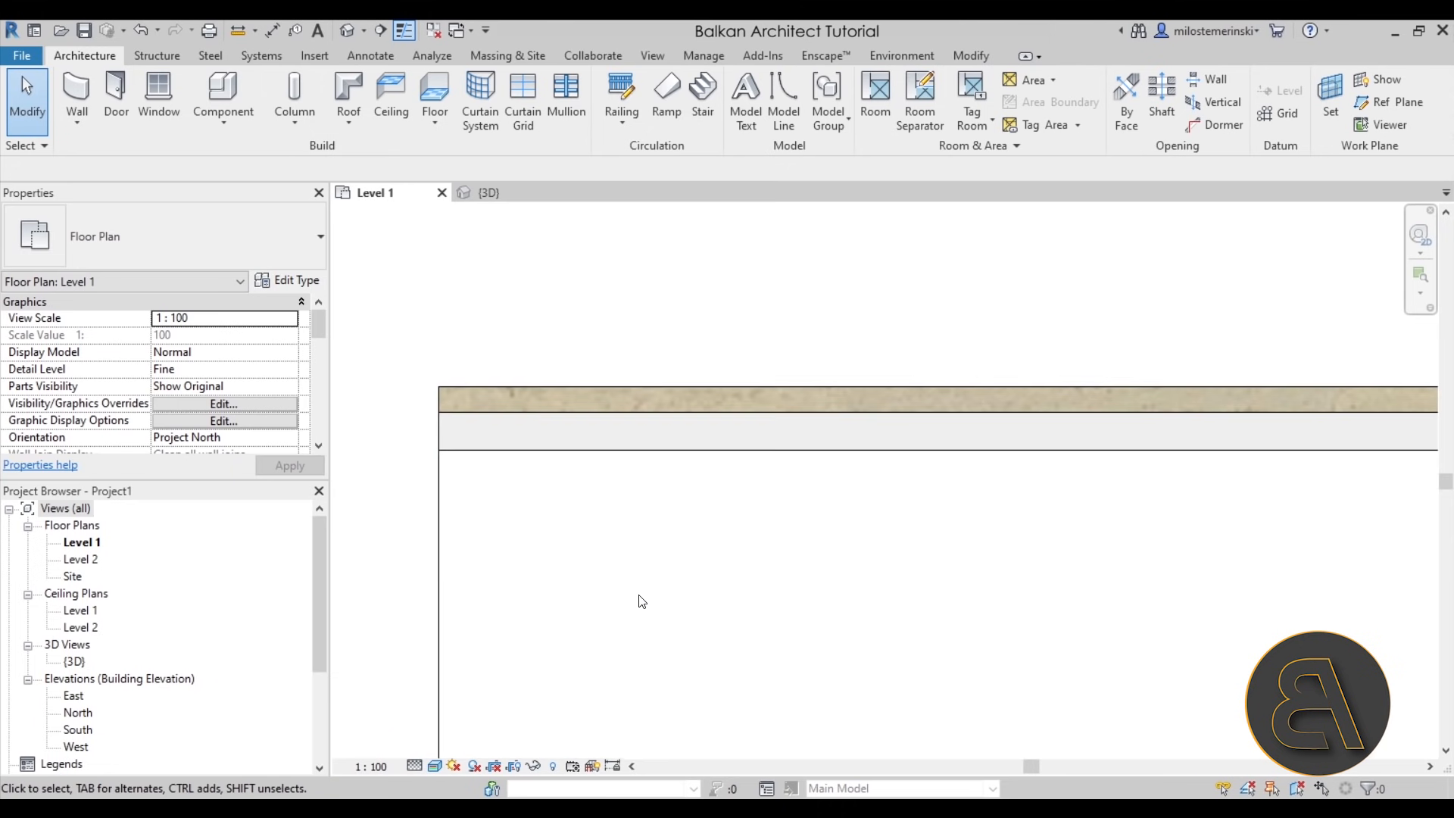
{"action": "scroll", "coordinate": [506, 453], "scroll_direction": "down", "scroll_amount": 5}
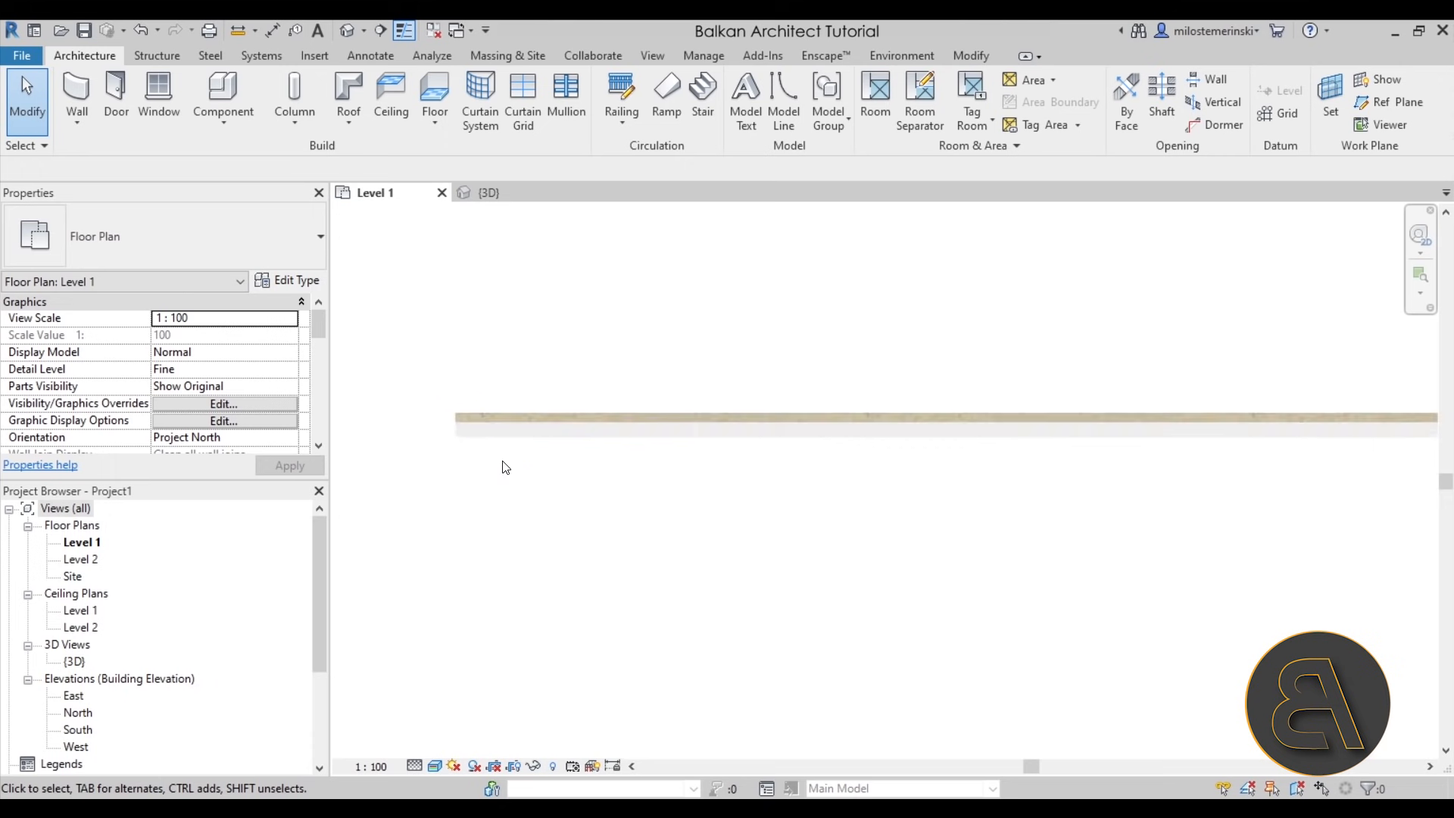
{"action": "scroll", "coordinate": [506, 454], "scroll_direction": "up", "scroll_amount": 5}
{"action": "left_click", "coordinate": [435, 767]}
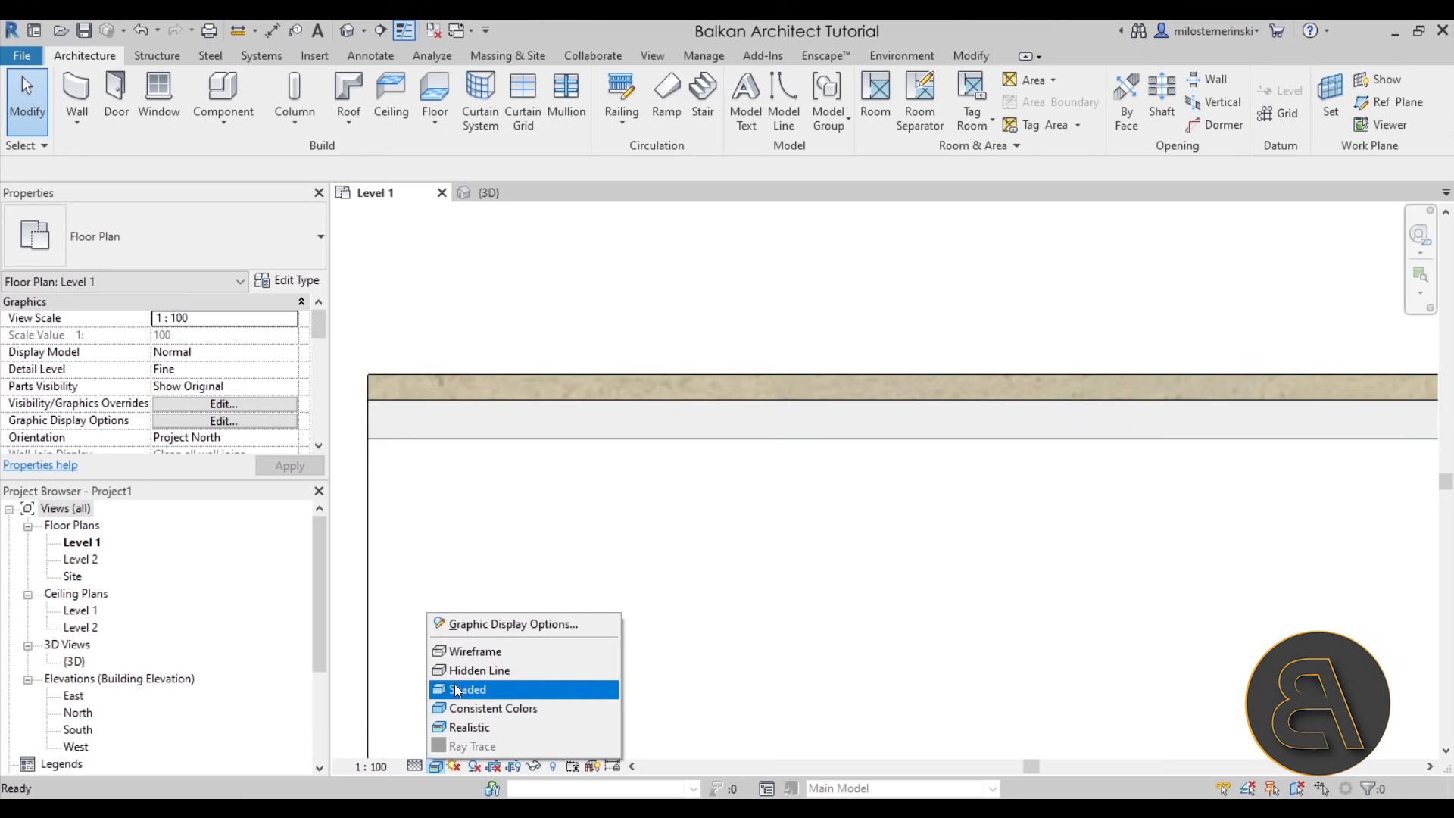
{"action": "left_click", "coordinate": [455, 671]}
Place a vertical wall reveal near one end of the travertine exterior face in the 3D view
{"action": "left_click", "coordinate": [463, 192]}
{"action": "middle_click_drag", "start_coordinate": [682, 454], "coordinate": [720, 411], "text": "shift"}
{"action": "scroll", "coordinate": [676, 469], "scroll_direction": "up", "scroll_amount": 4}
{"action": "scroll", "coordinate": [677, 470], "scroll_direction": "down", "scroll_amount": 3}
{"action": "middle_click_drag", "start_coordinate": [682, 487], "coordinate": [597, 659], "text": "shift"}
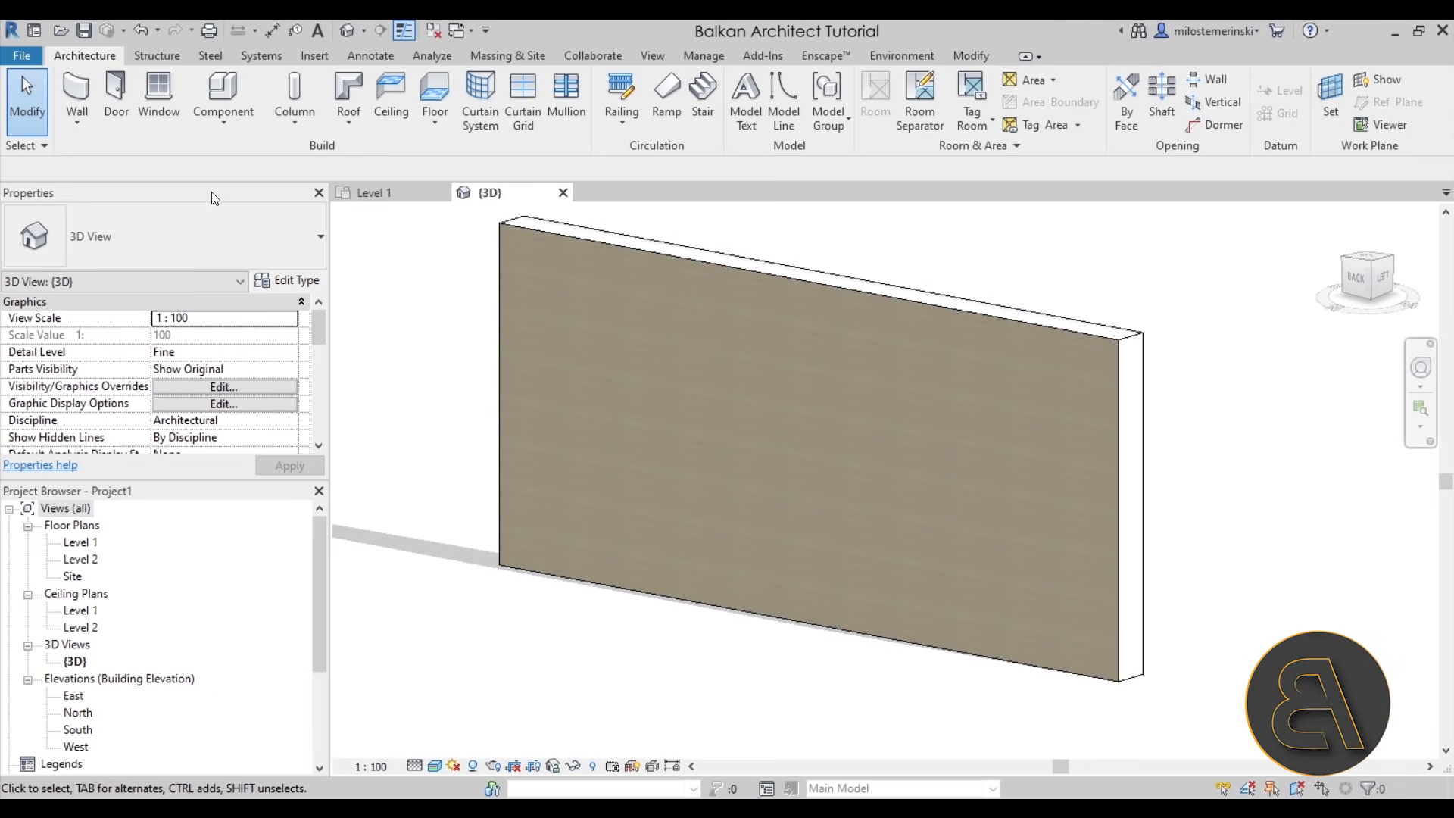
{"action": "left_click", "coordinate": [80, 134]}
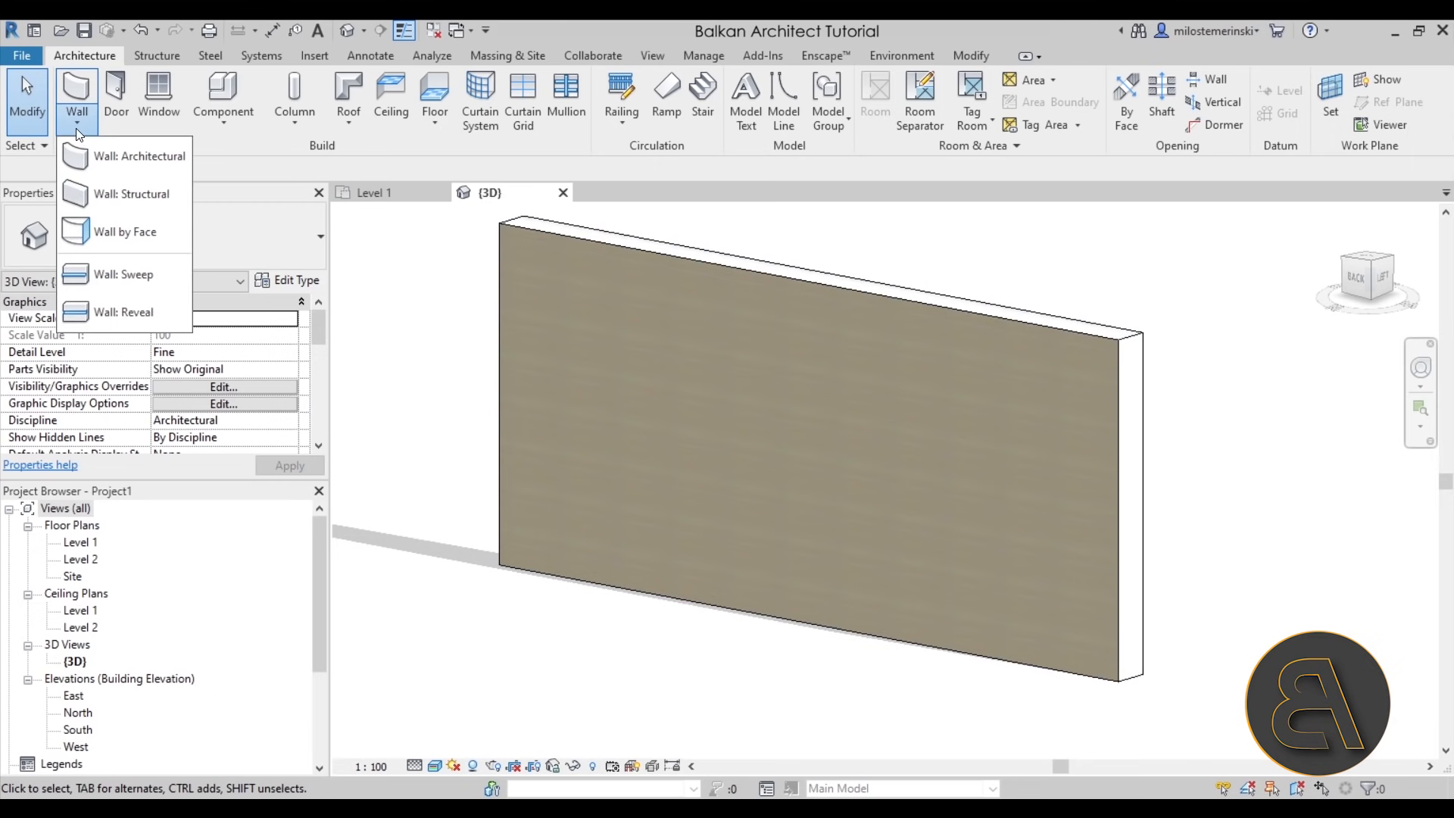
{"action": "left_click", "coordinate": [107, 322]}
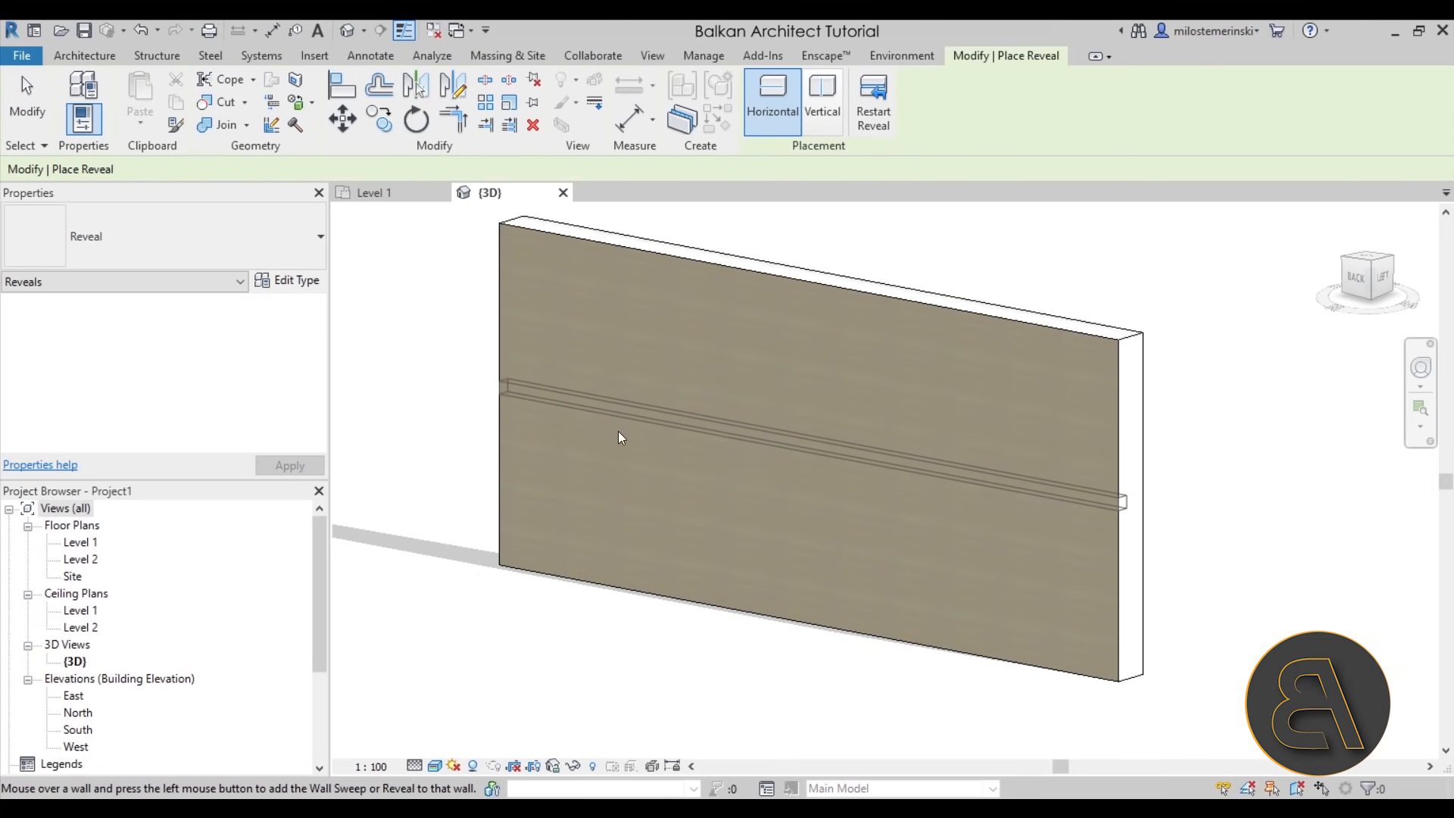
{"action": "left_click", "coordinate": [818, 125]}
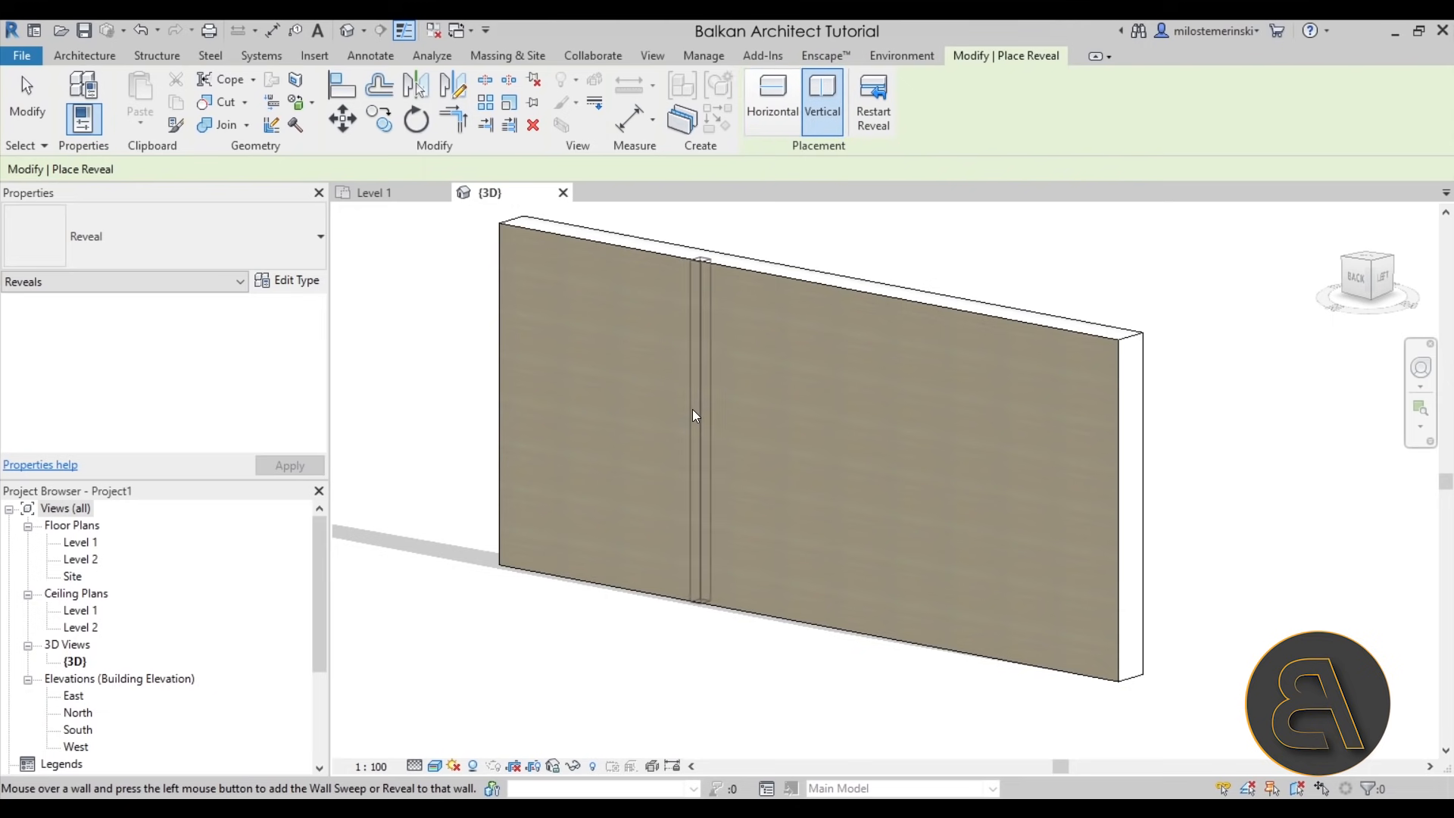
{"action": "left_click", "coordinate": [615, 431]}
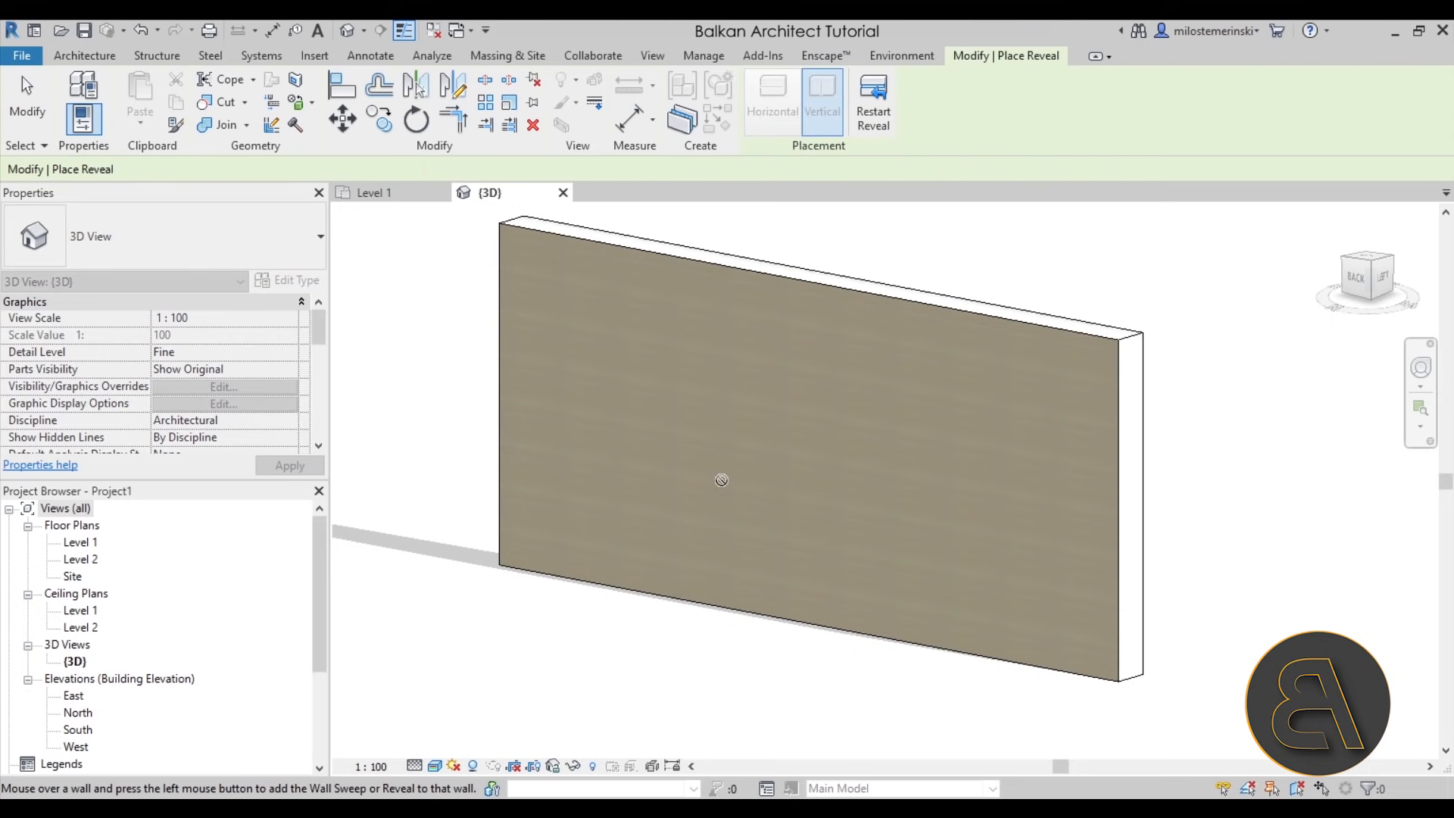
{"action": "key", "text": "Escape"}
{"action": "key", "text": "Escape"}
Examine the profile options in the placed reveal's type properties, and close them without changes
{"action": "scroll", "coordinate": [609, 248], "scroll_direction": "up", "scroll_amount": 4}
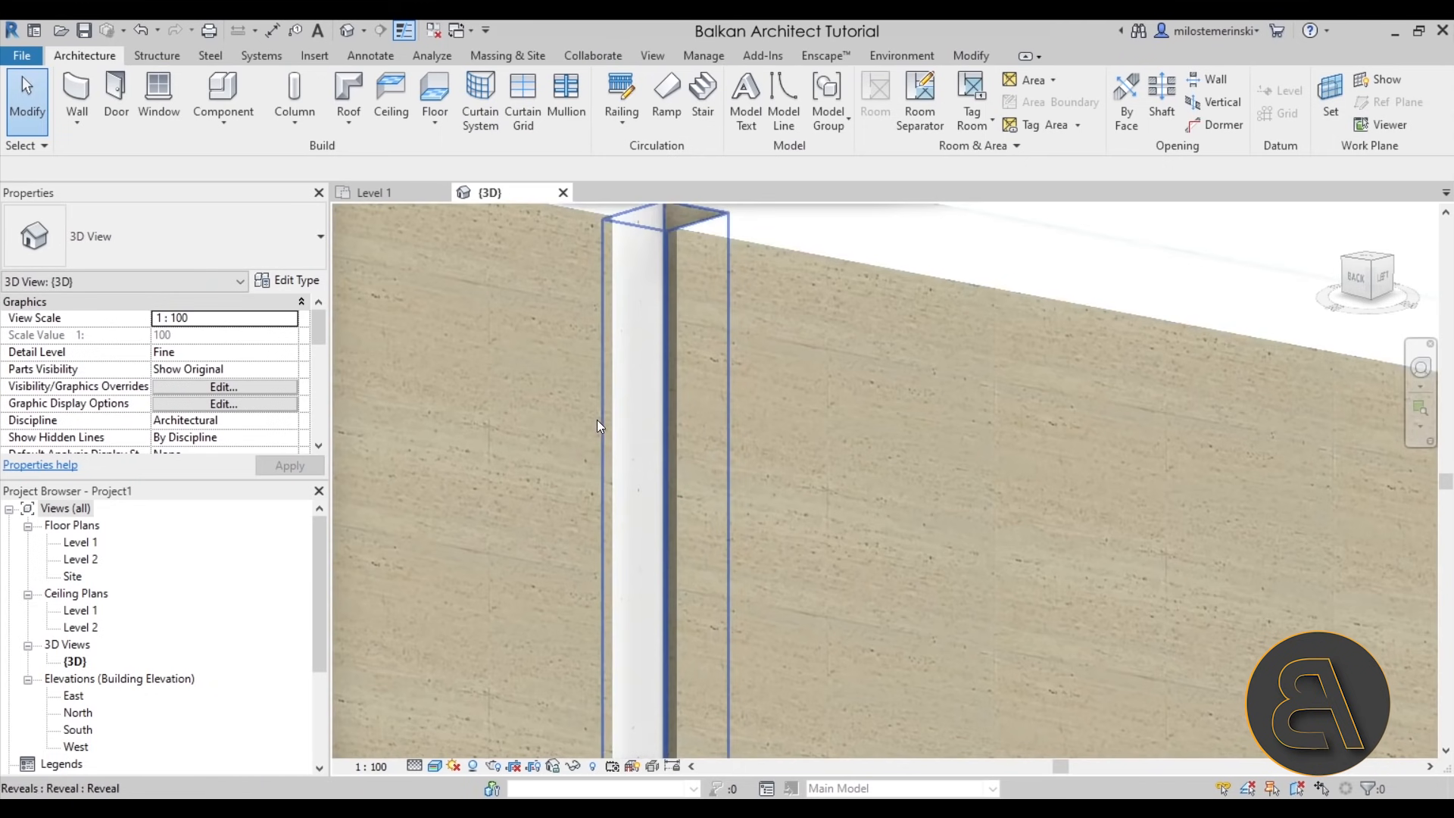
{"action": "scroll", "coordinate": [597, 420], "scroll_direction": "down", "scroll_amount": 1}
{"action": "left_click", "coordinate": [607, 415]}
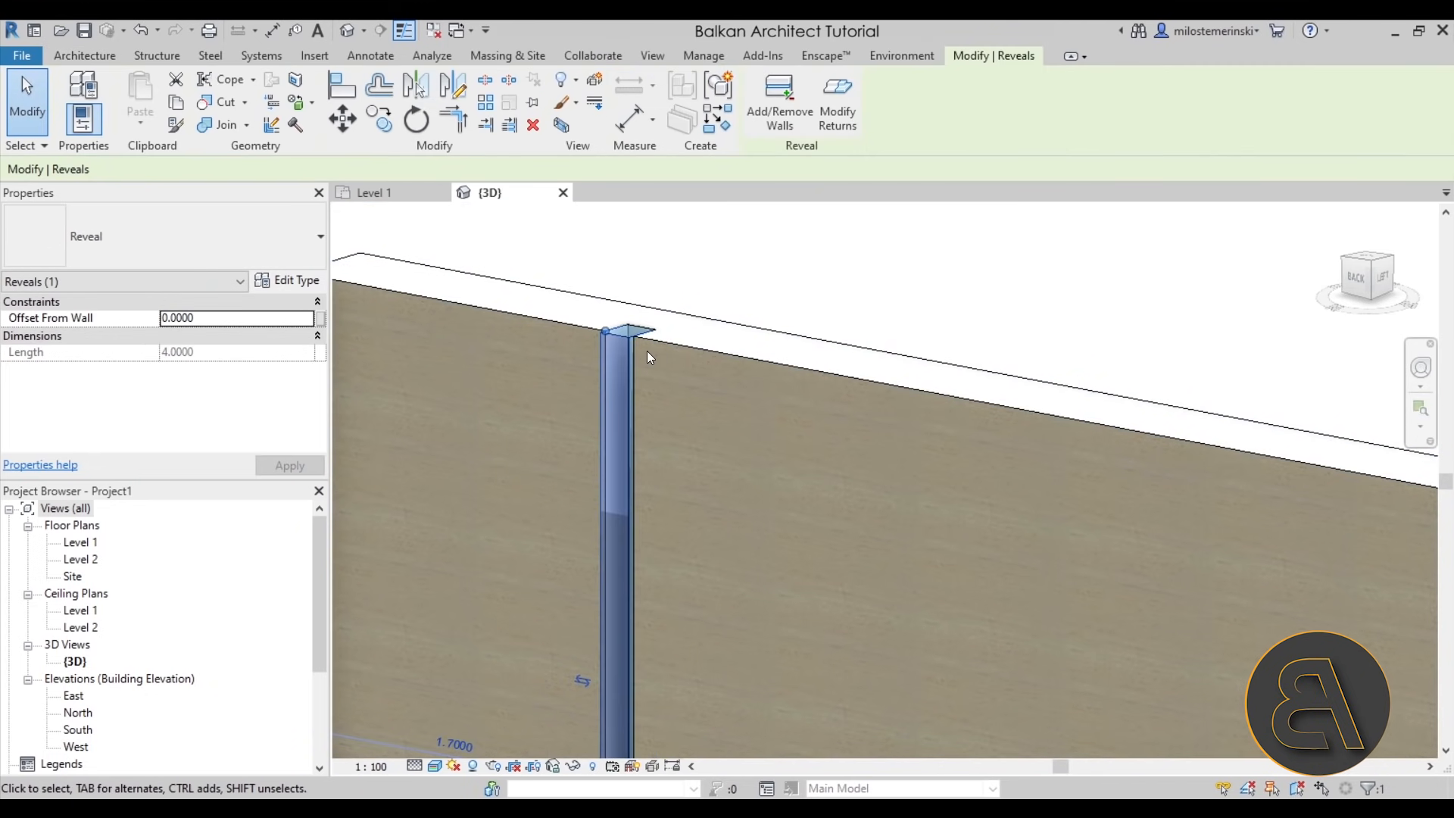
{"action": "scroll", "coordinate": [647, 352], "scroll_direction": "down", "scroll_amount": 2}
{"action": "left_click", "coordinate": [282, 282]}
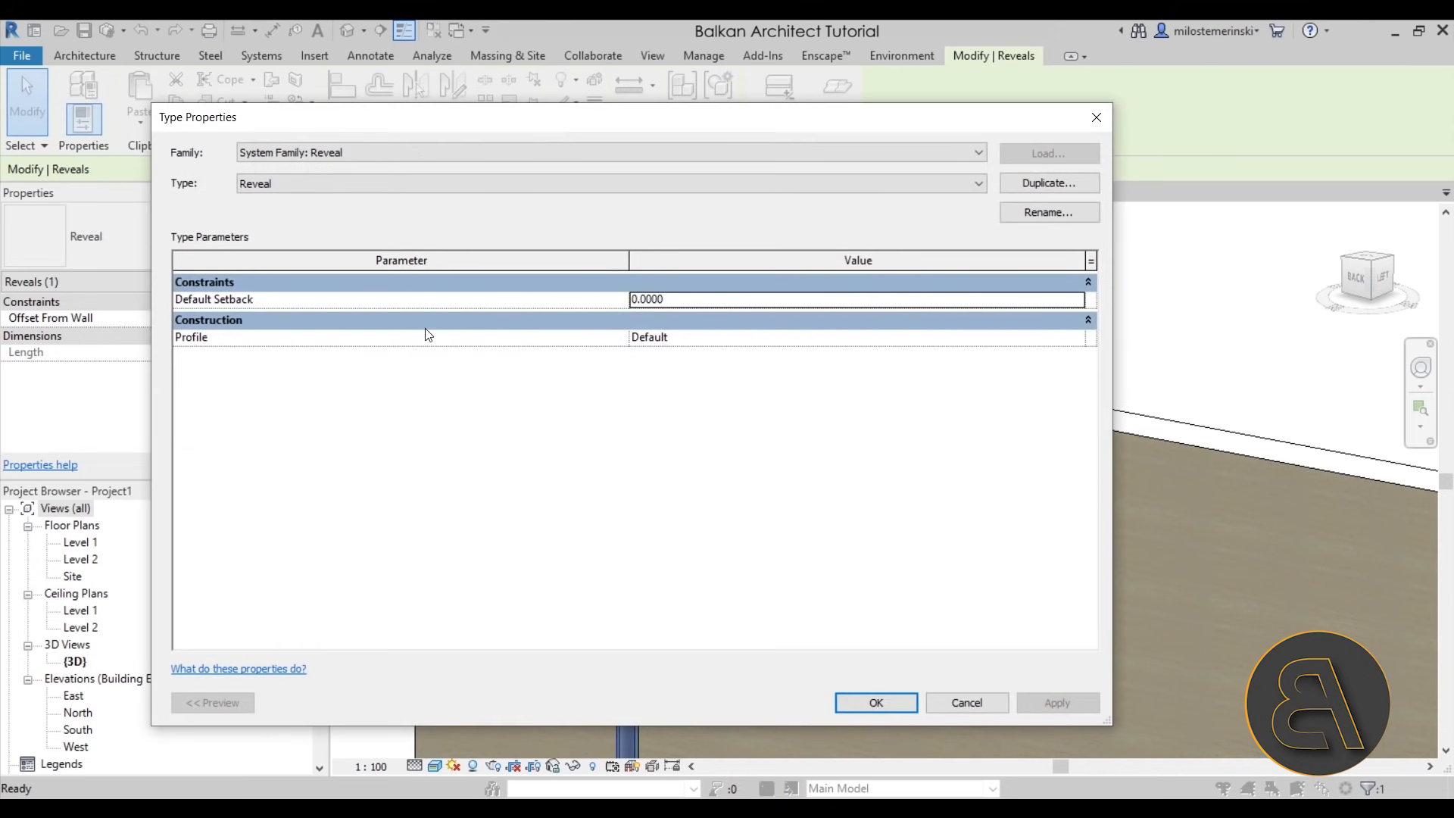
{"action": "left_click", "coordinate": [679, 340]}
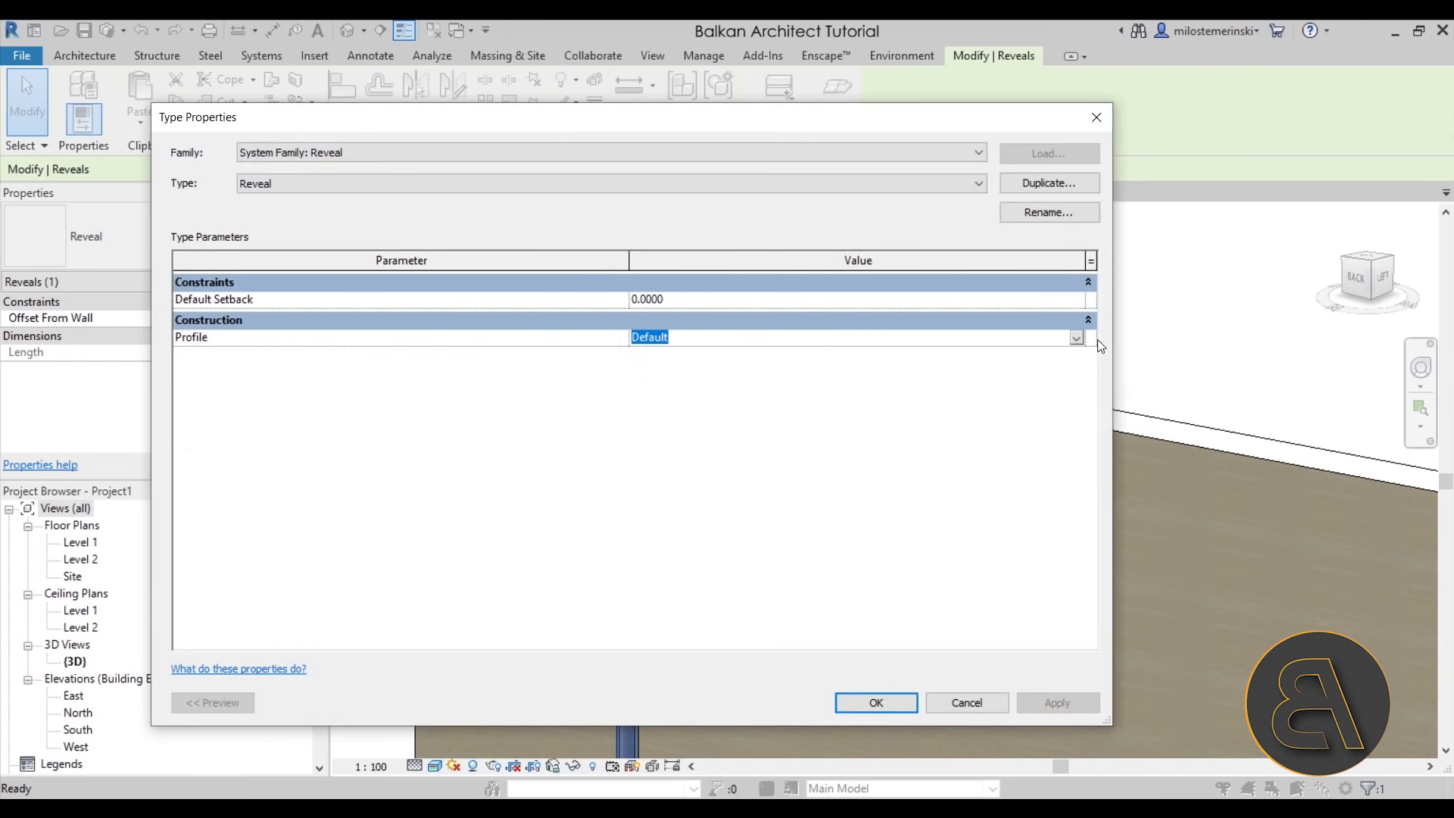
{"action": "left_click", "coordinate": [1075, 338]}
{"action": "scroll", "coordinate": [917, 368], "scroll_direction": "down", "scroll_amount": 2}
{"action": "scroll", "coordinate": [918, 369], "scroll_direction": "down", "scroll_amount": 1}
{"action": "scroll", "coordinate": [892, 413], "scroll_direction": "up", "scroll_amount": 3}
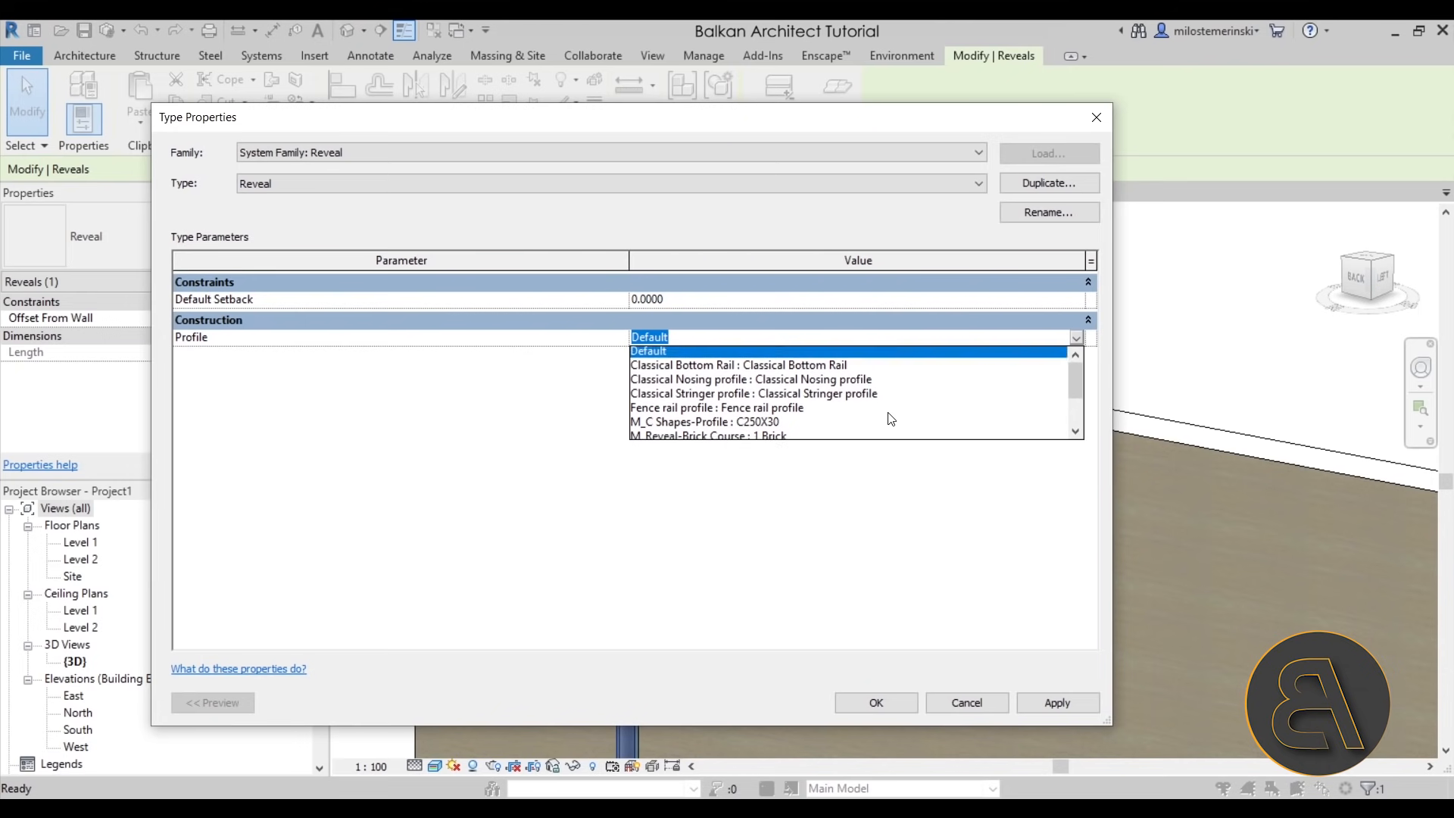
{"action": "left_click", "coordinate": [949, 707]}
{"action": "left_click", "coordinate": [957, 707]}
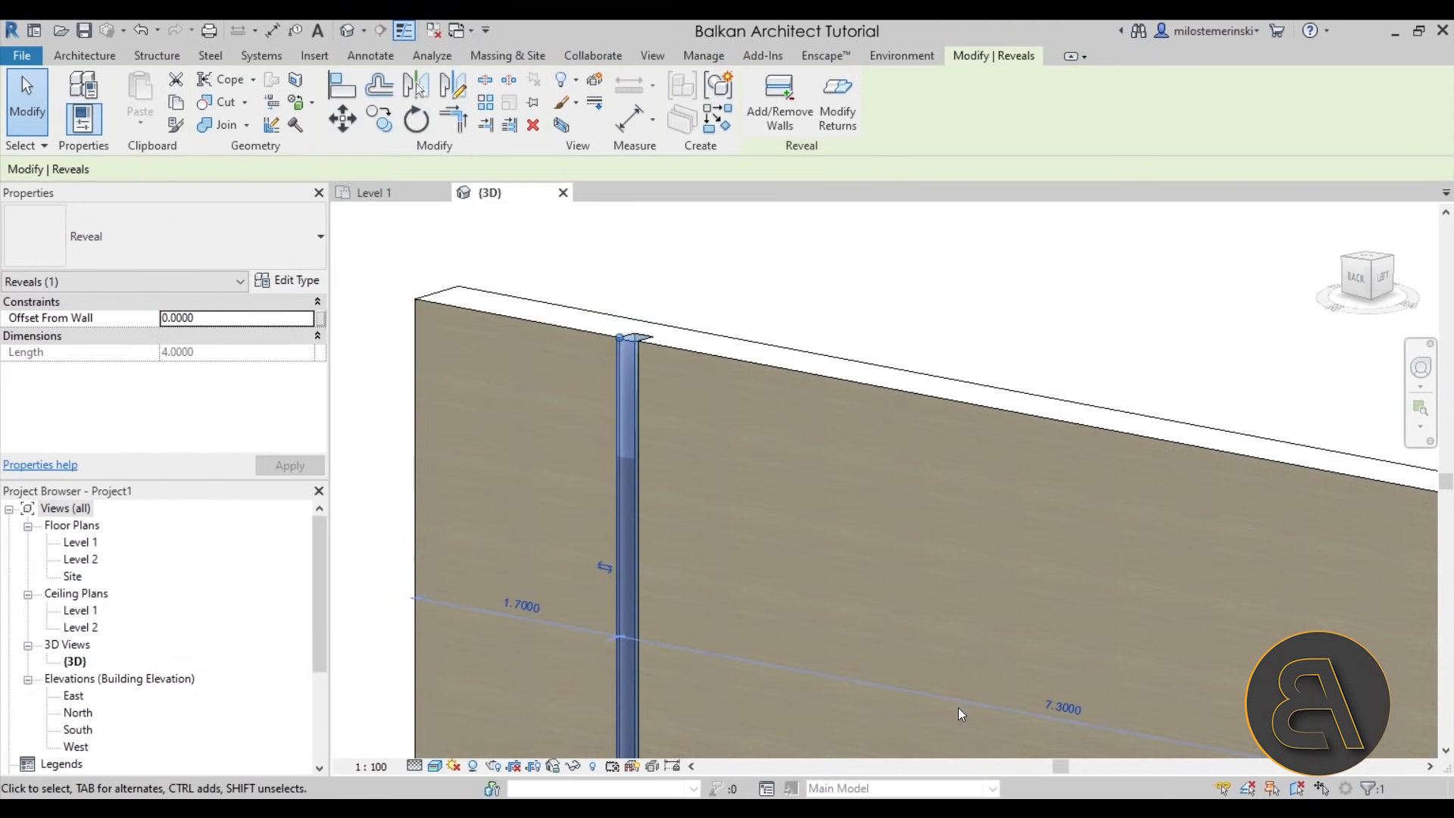
{"action": "key", "text": "Escape"}
{"action": "scroll", "coordinate": [696, 389], "scroll_direction": "down", "scroll_amount": 4}
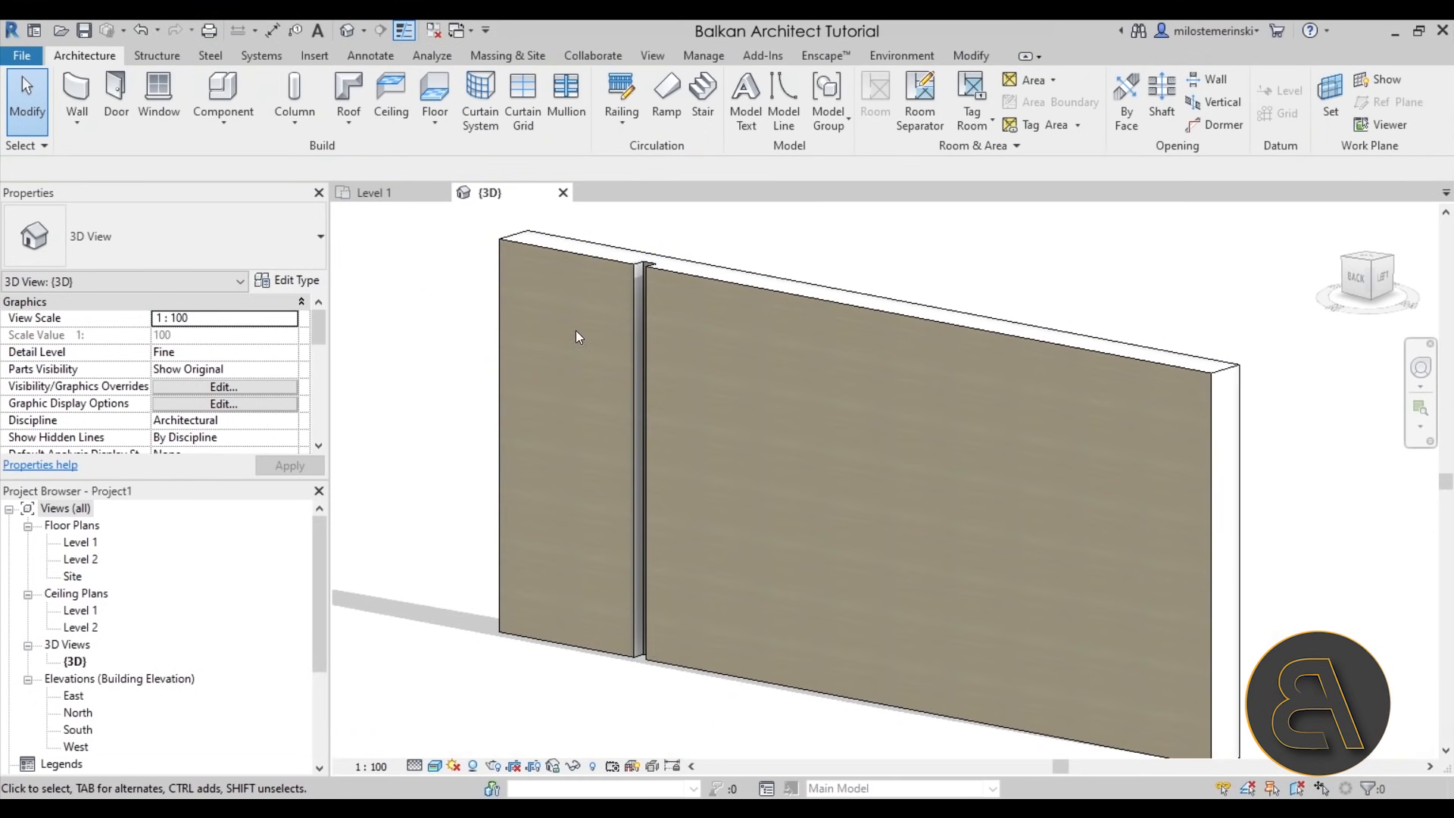
Create a new family from the Metric Profile-Reveal template in the English family templates folder
{"action": "left_click", "coordinate": [32, 61]}
{"action": "mouse_move", "coordinate": [63, 133]}
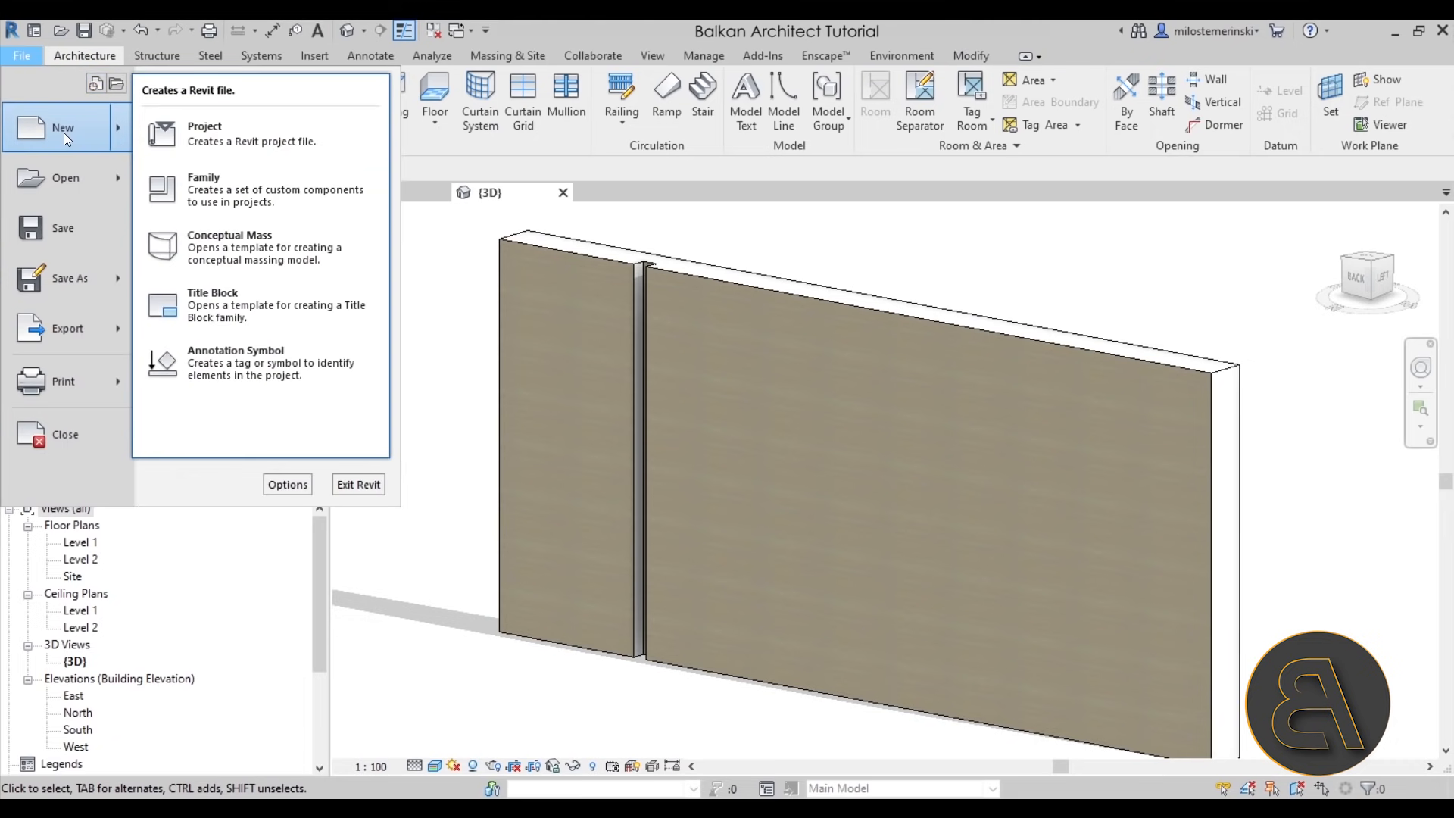
{"action": "left_click", "coordinate": [214, 187]}
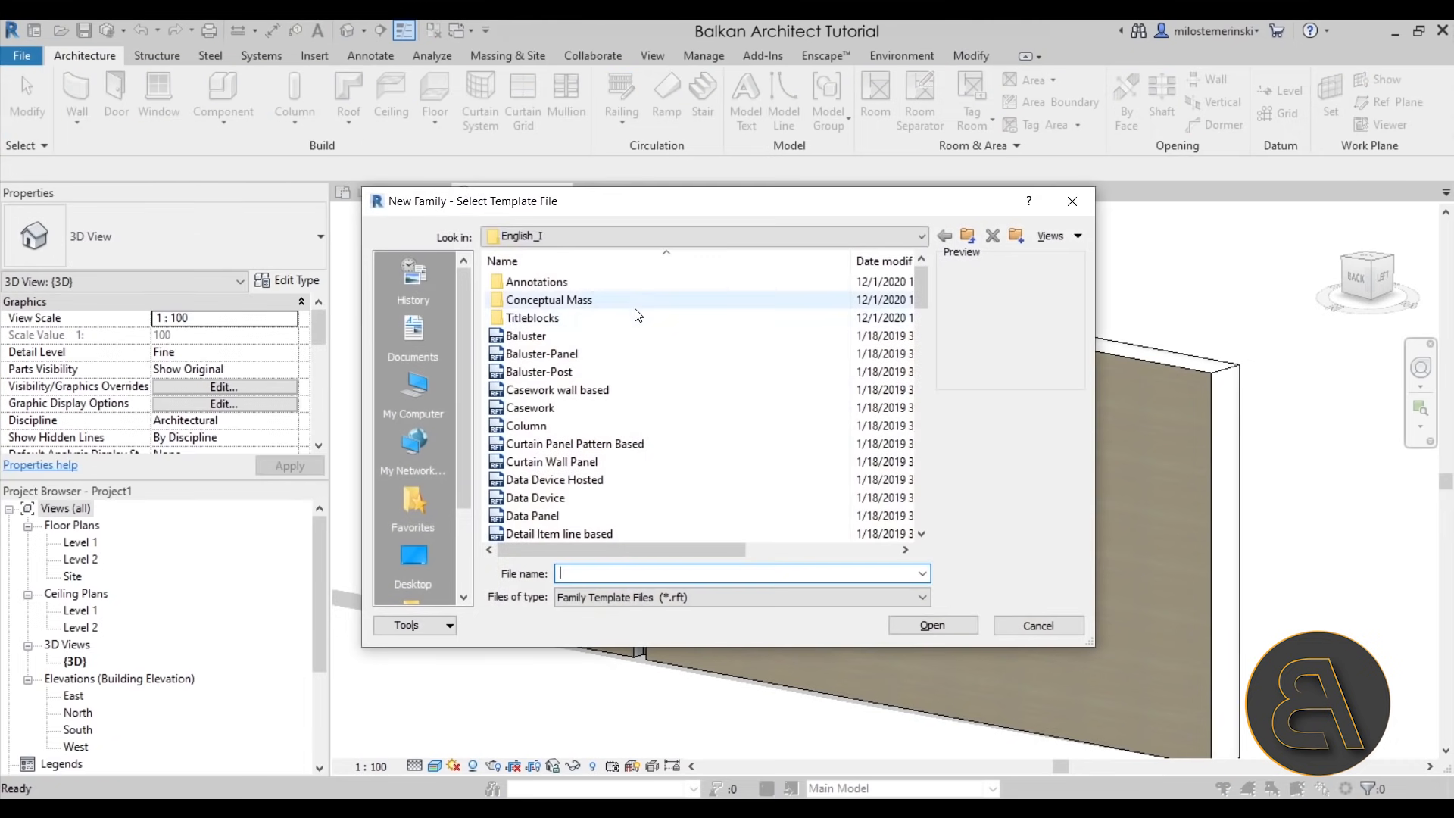
{"action": "left_click", "coordinate": [967, 237]}
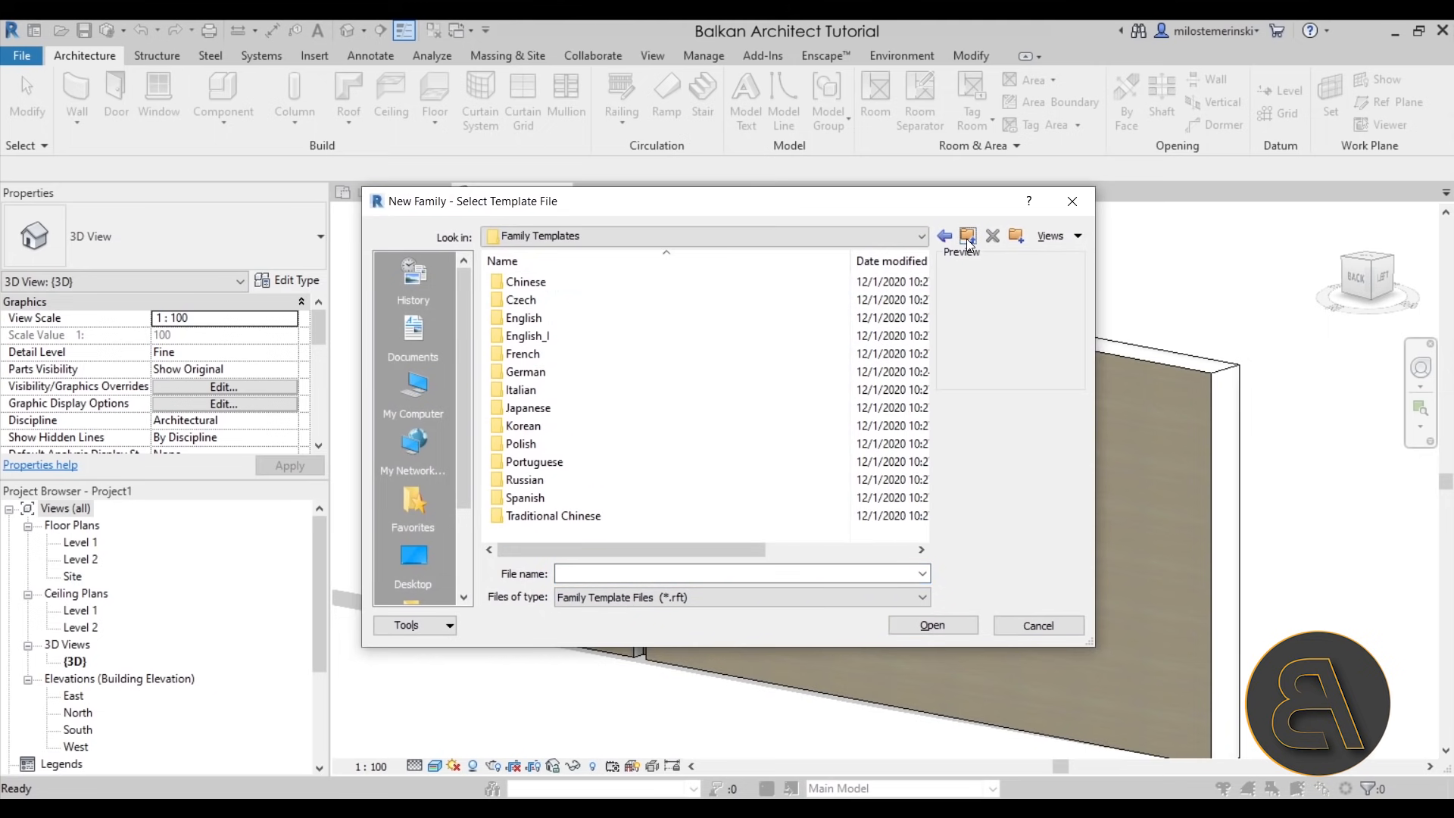
{"action": "double_click", "coordinate": [528, 318]}
{"action": "scroll", "coordinate": [568, 343], "scroll_direction": "down", "scroll_amount": 8}
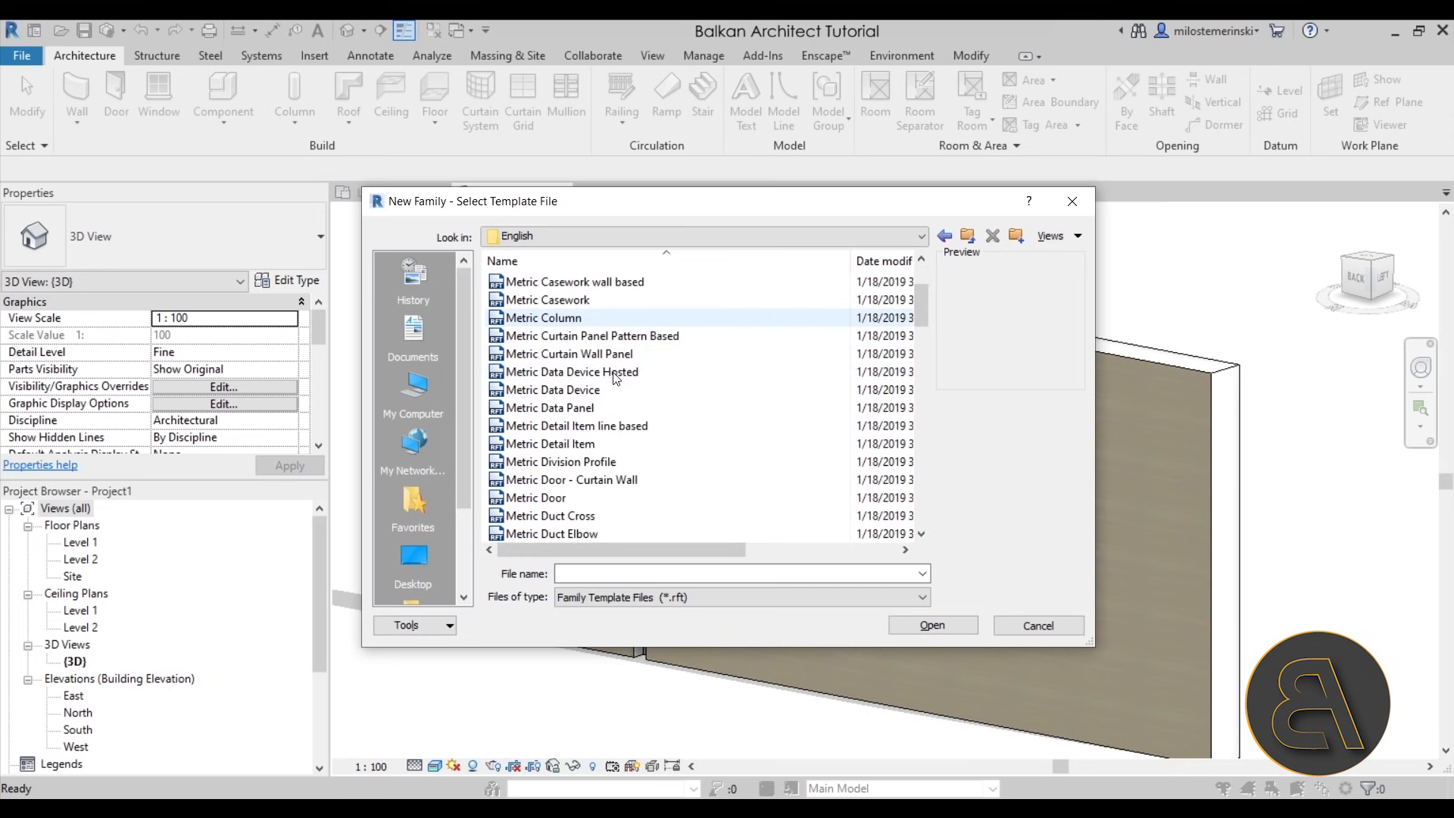
{"action": "scroll", "coordinate": [615, 379], "scroll_direction": "down", "scroll_amount": 10}
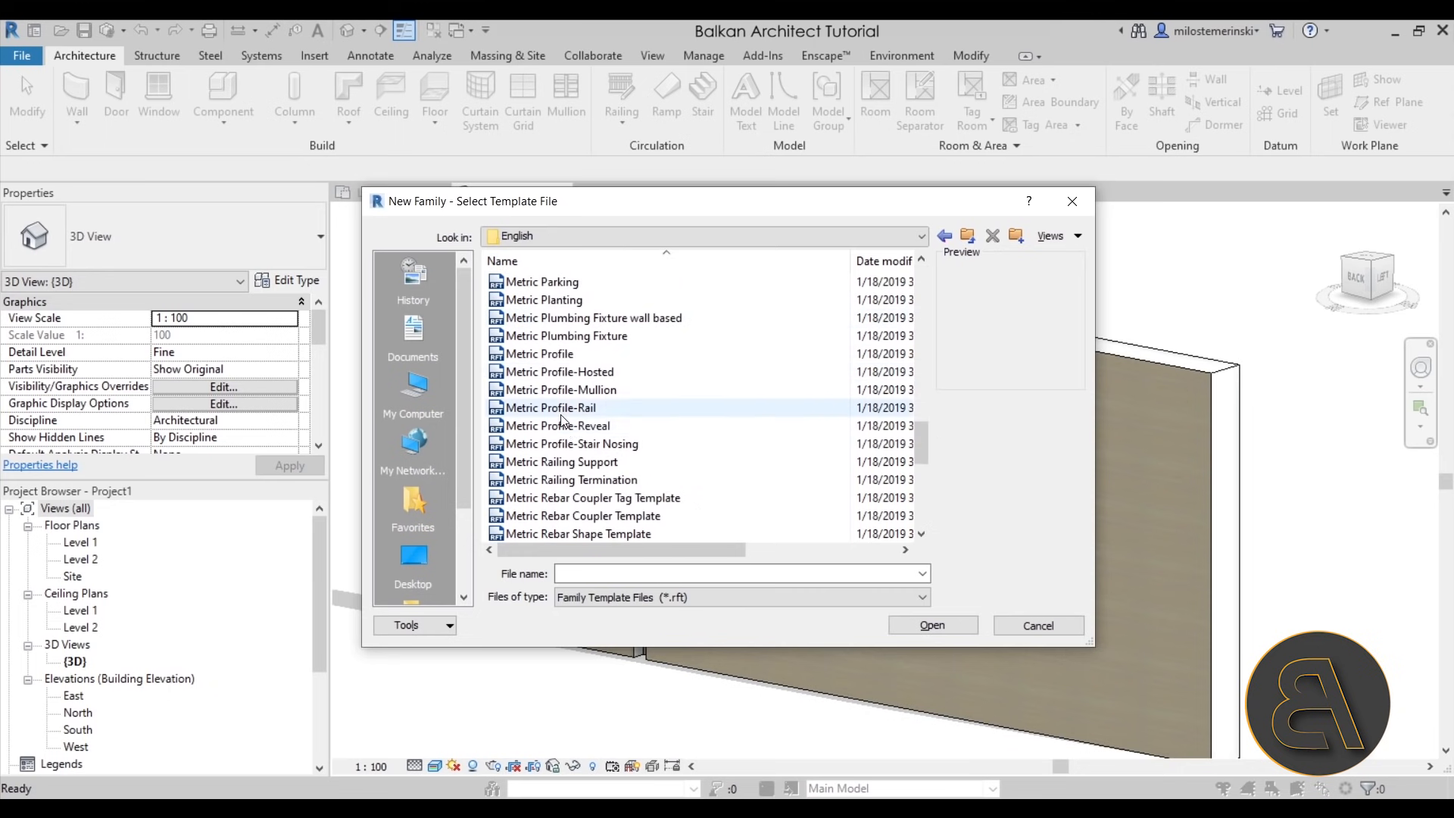
{"action": "left_click", "coordinate": [580, 426]}
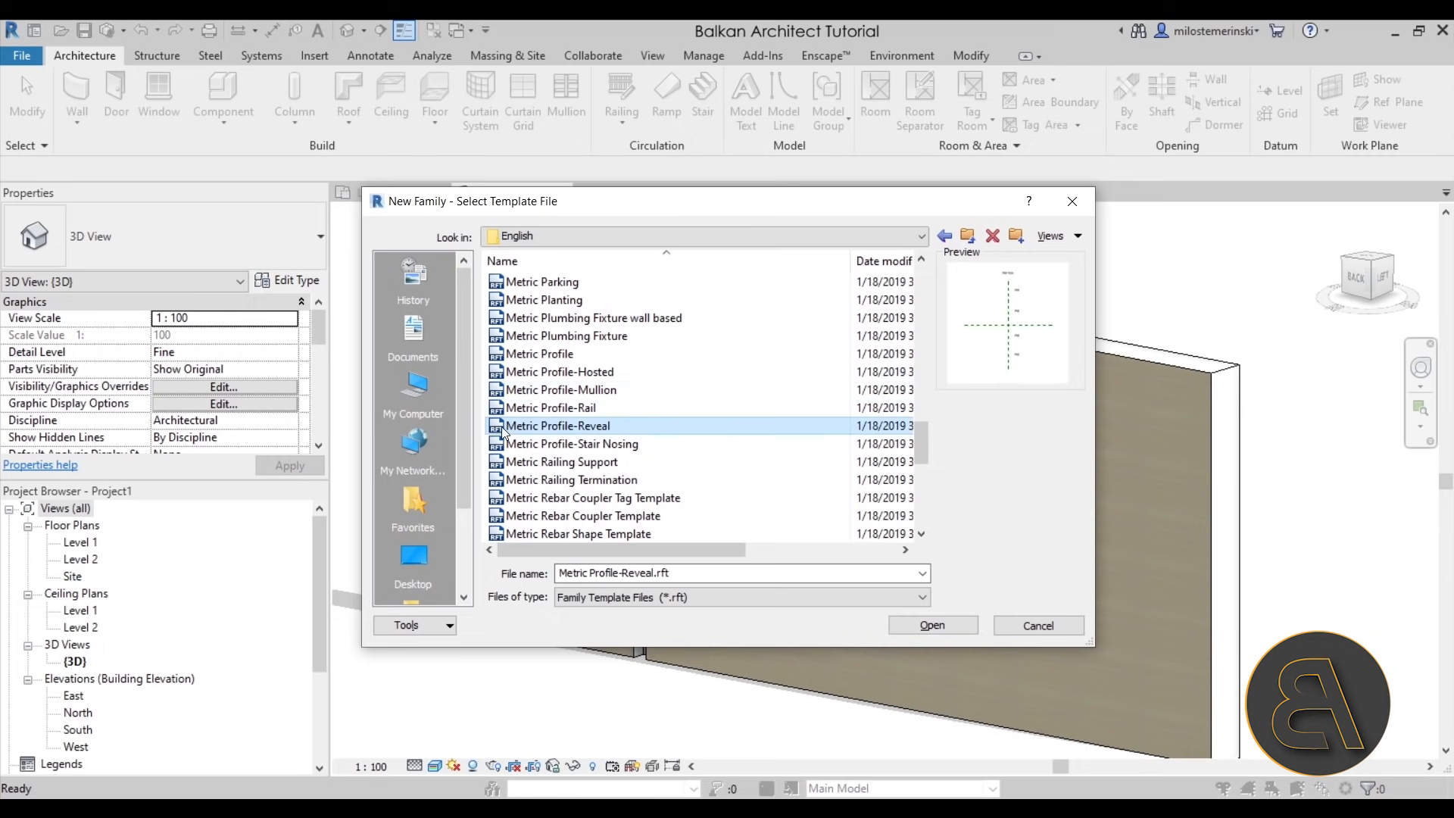
{"action": "left_click", "coordinate": [931, 625]}
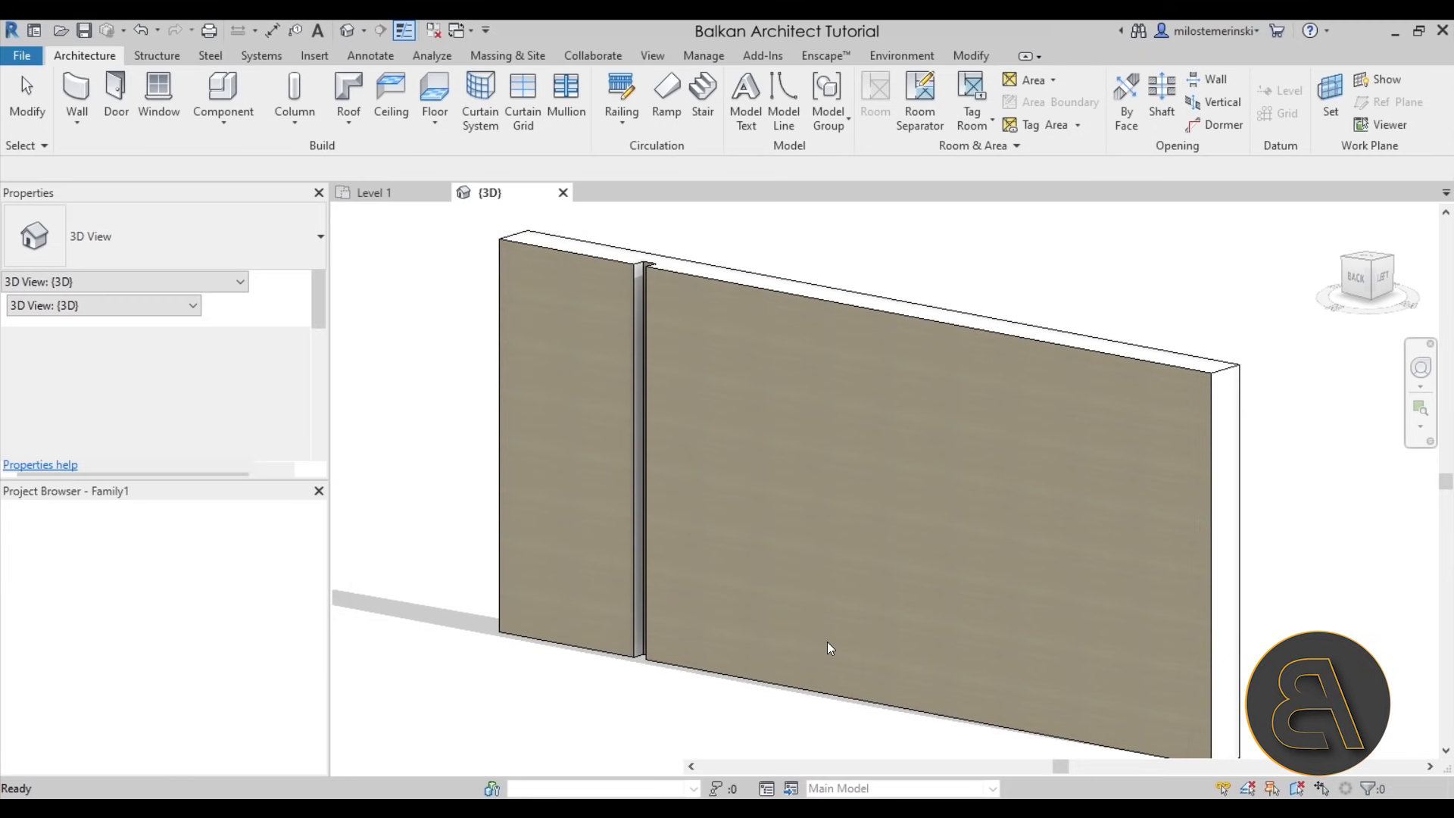
Examine the wall face reference plane, the center plane and the wall side labels in the reveal profile template
{"action": "scroll", "coordinate": [1012, 488], "scroll_direction": "up", "scroll_amount": 1}
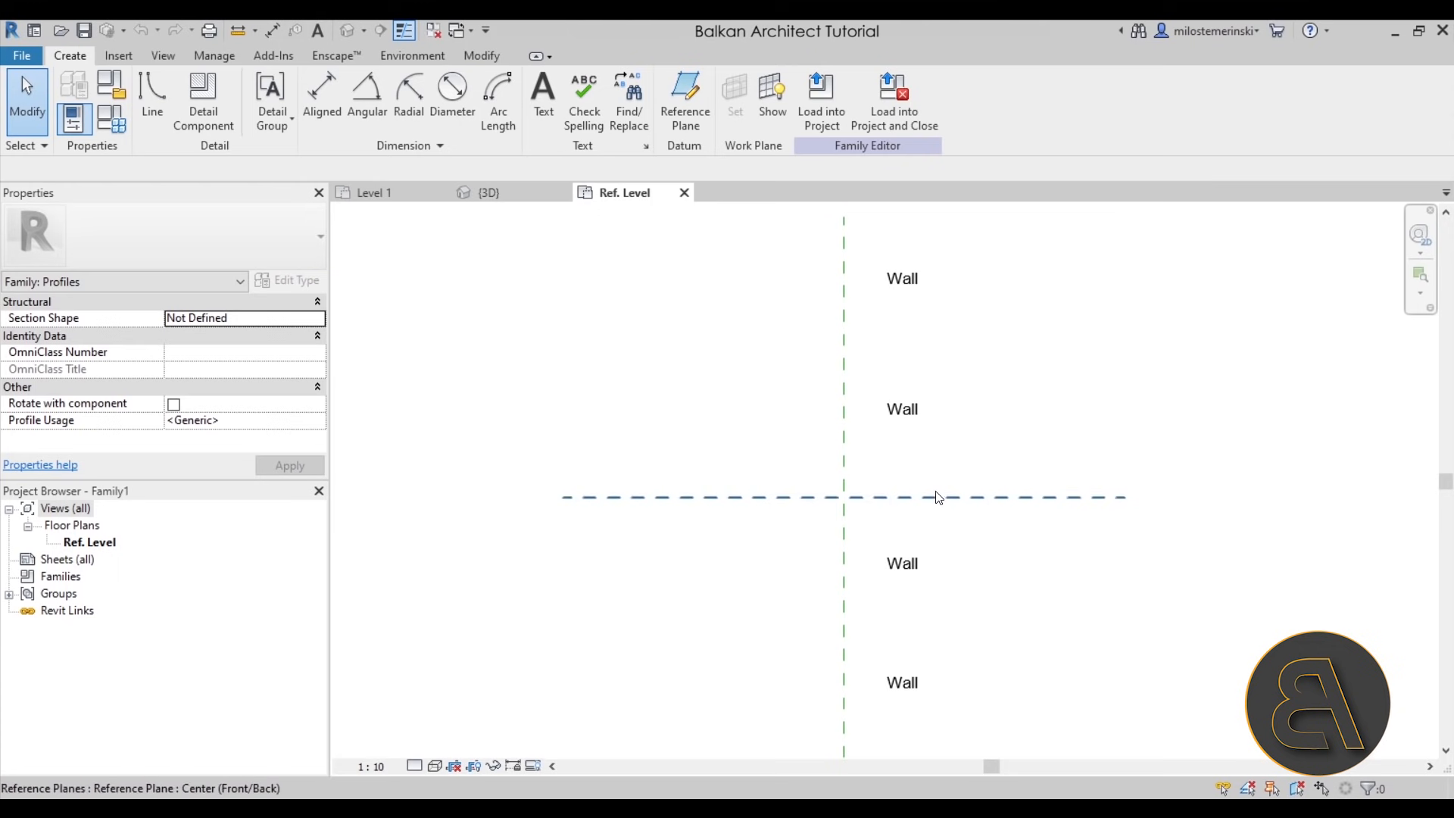
{"action": "scroll", "coordinate": [937, 497], "scroll_direction": "down", "scroll_amount": 1}
{"action": "middle_click_drag", "start_coordinate": [938, 497], "coordinate": [776, 500]}
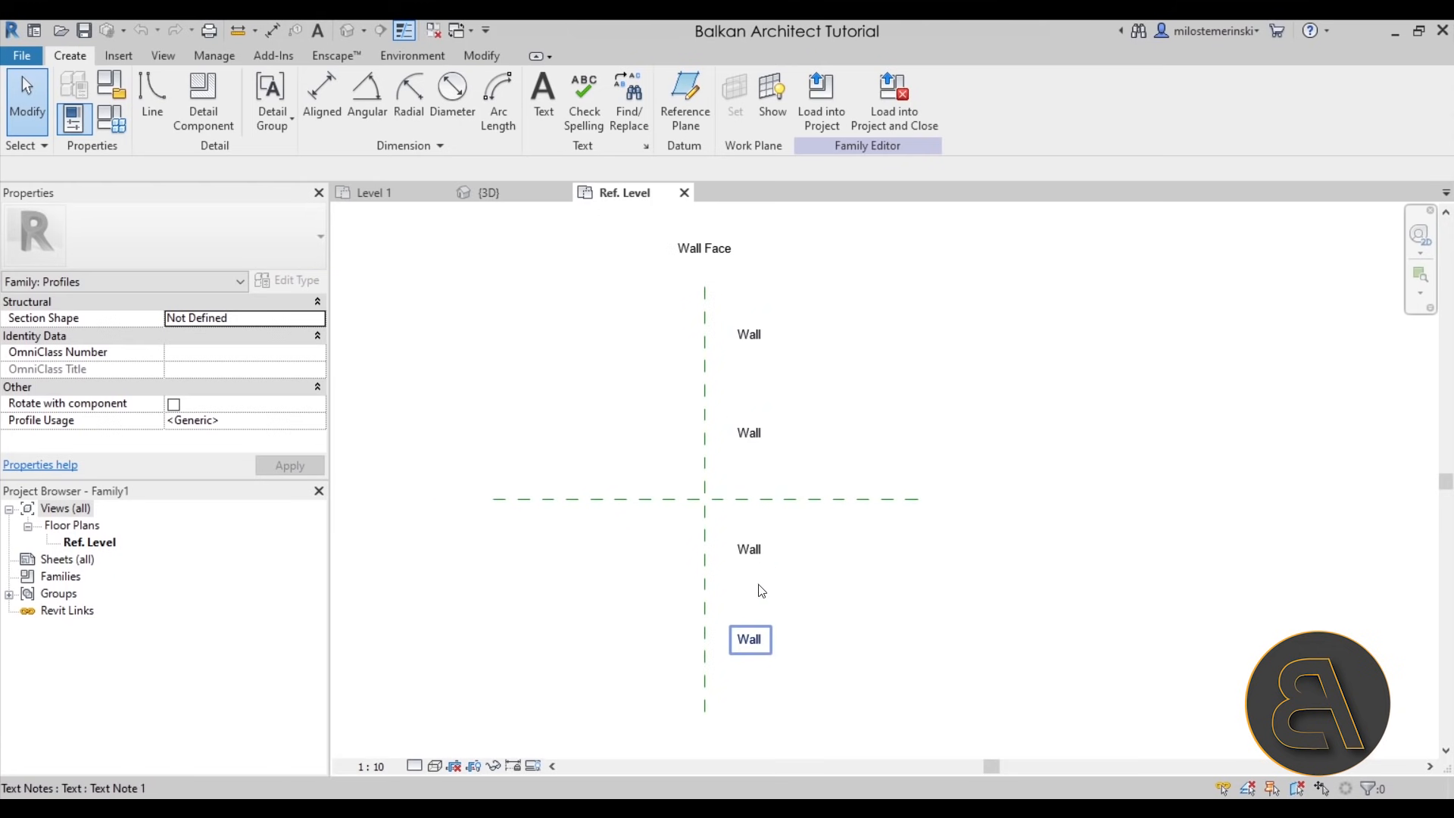
{"action": "left_click", "coordinate": [705, 461]}
{"action": "left_click", "coordinate": [572, 633]}
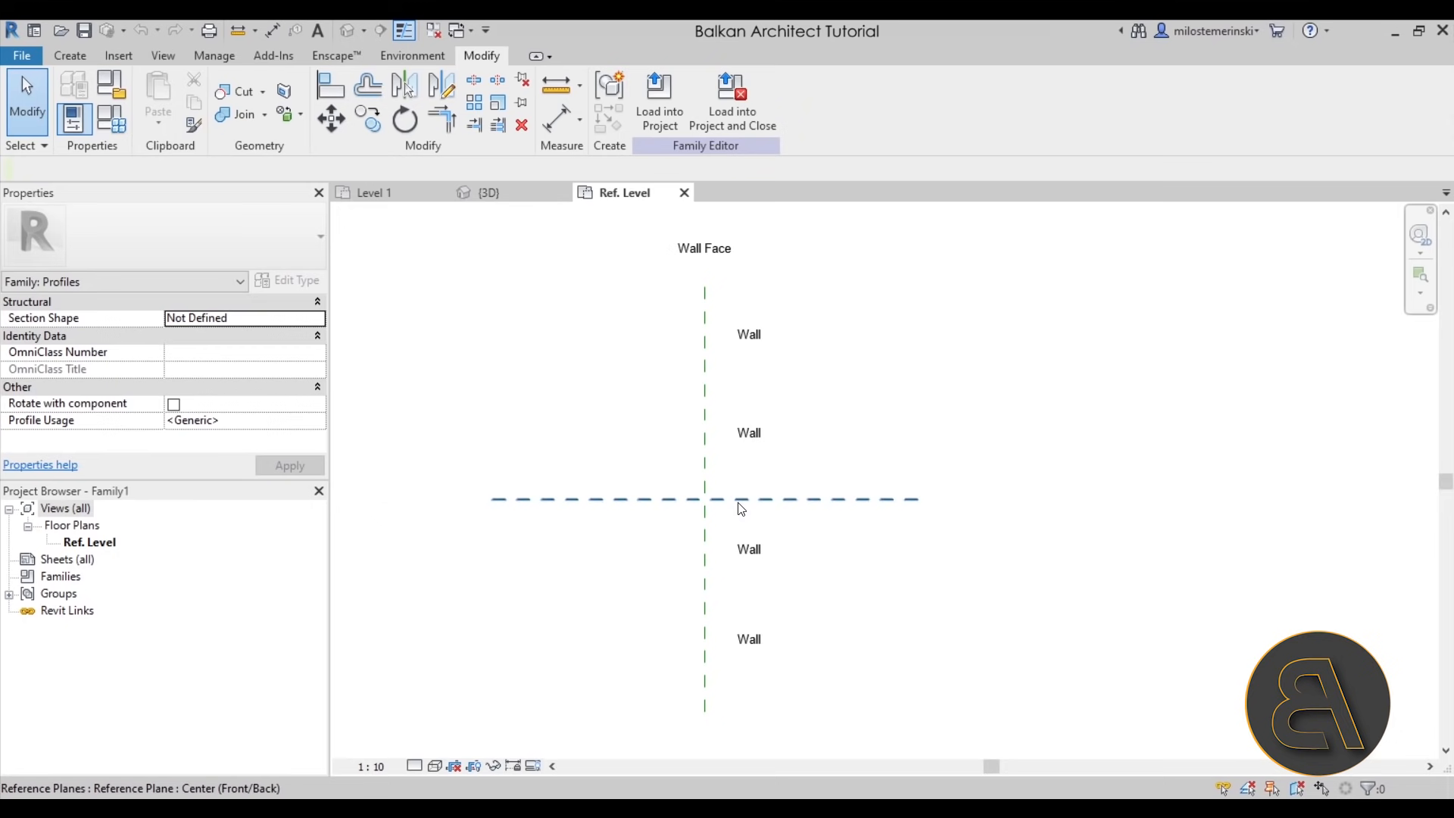
{"action": "scroll", "coordinate": [738, 500], "scroll_direction": "up", "scroll_amount": 1}
{"action": "scroll", "coordinate": [771, 530], "scroll_direction": "up", "scroll_amount": 3}
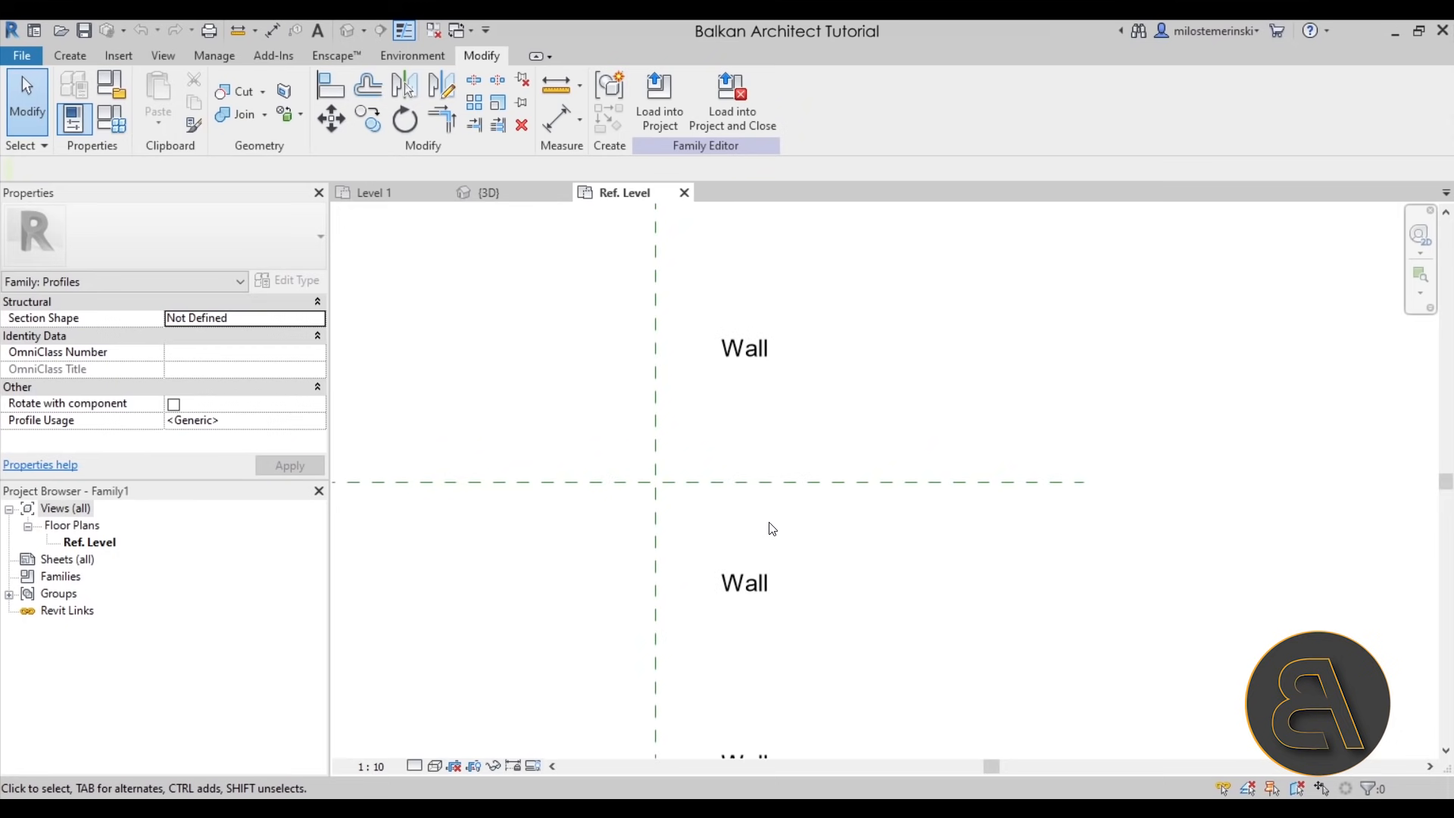
{"action": "scroll", "coordinate": [425, 363], "scroll_direction": "up", "scroll_amount": 2}
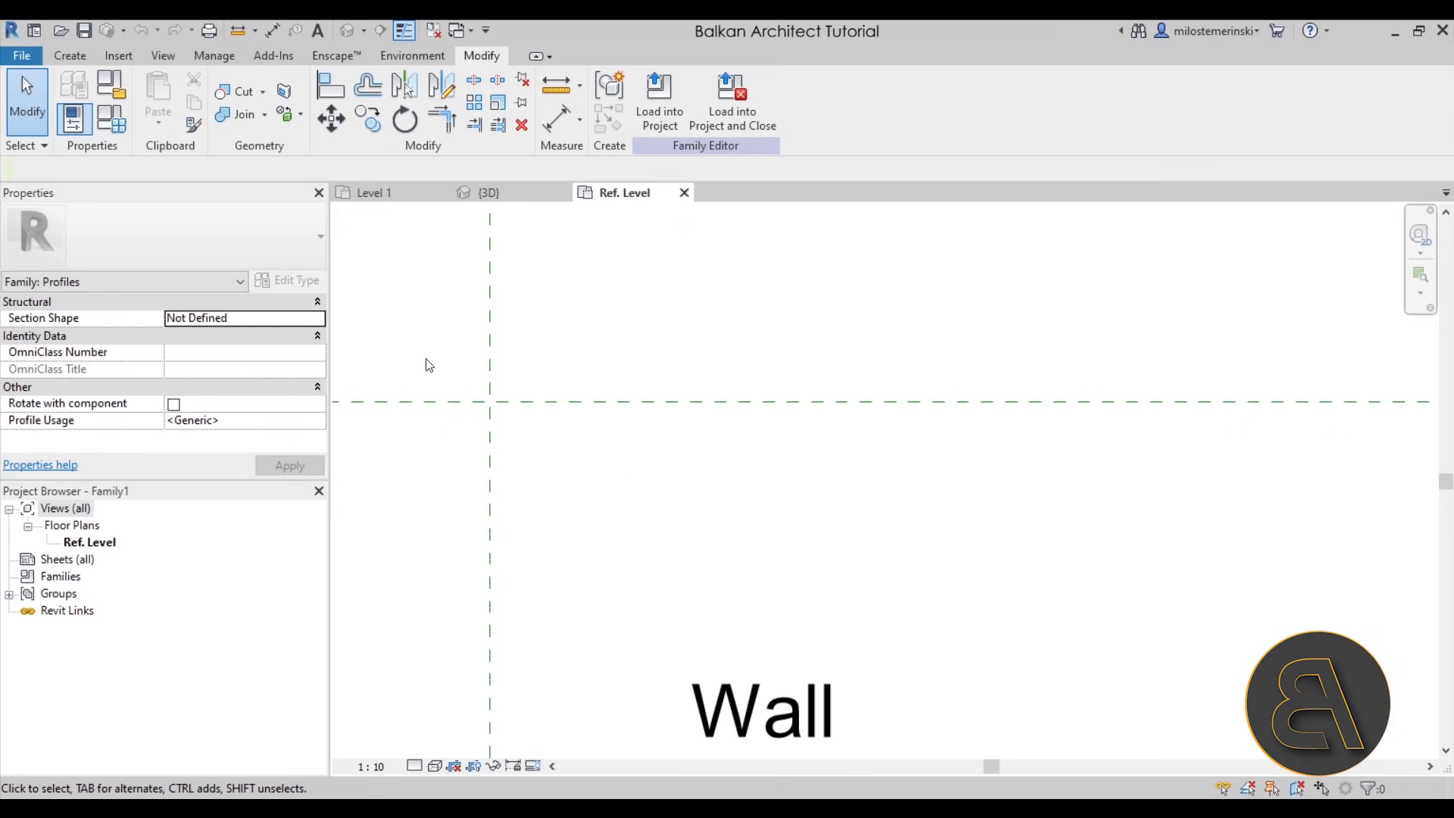
Draw a rectangle about 15 by 10 mm from the wall face into the wall, centered on the horizontal reference plane
{"action": "left_click", "coordinate": [87, 56]}
{"action": "left_click", "coordinate": [153, 104]}
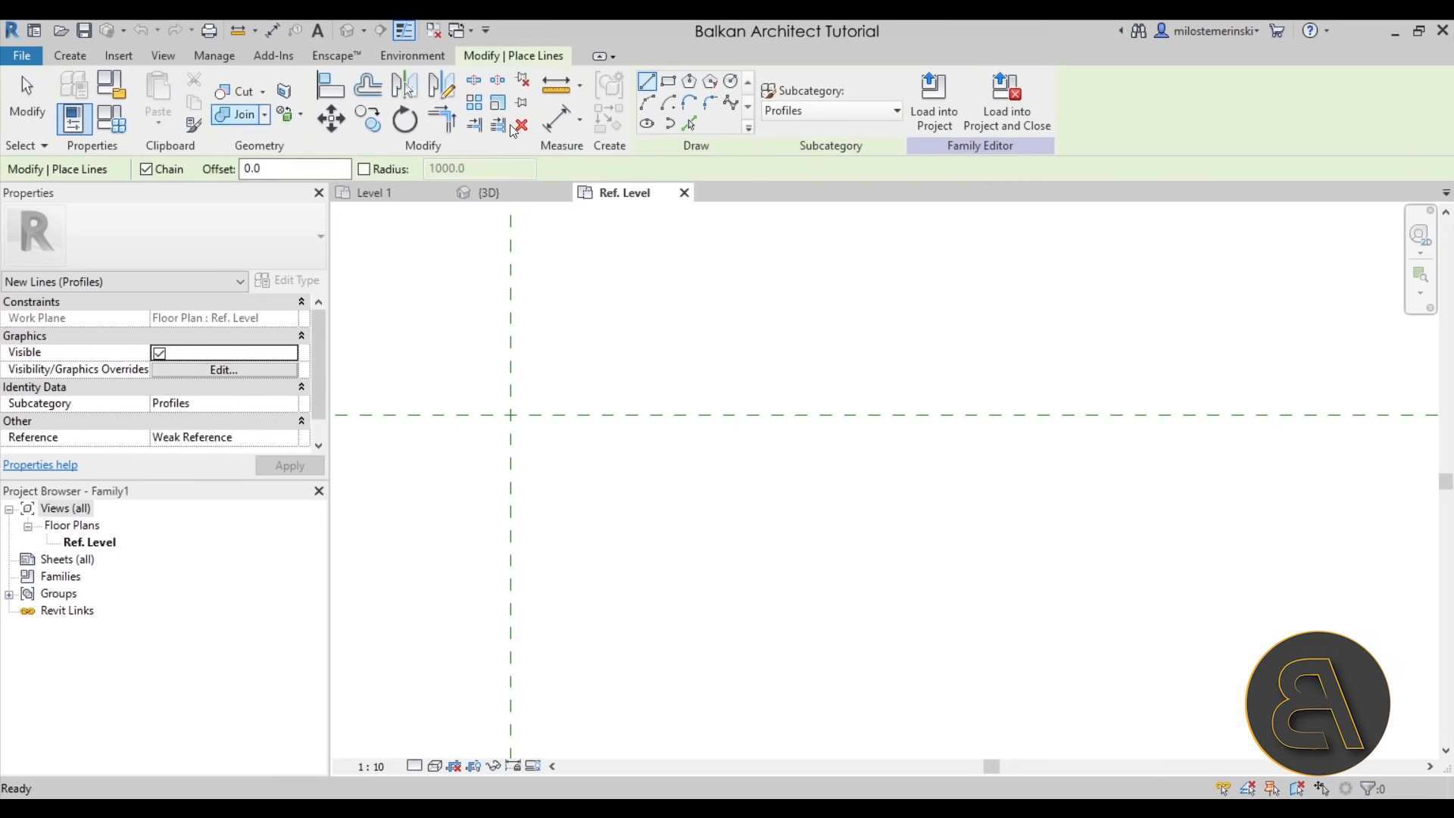
{"action": "left_click", "coordinate": [670, 85]}
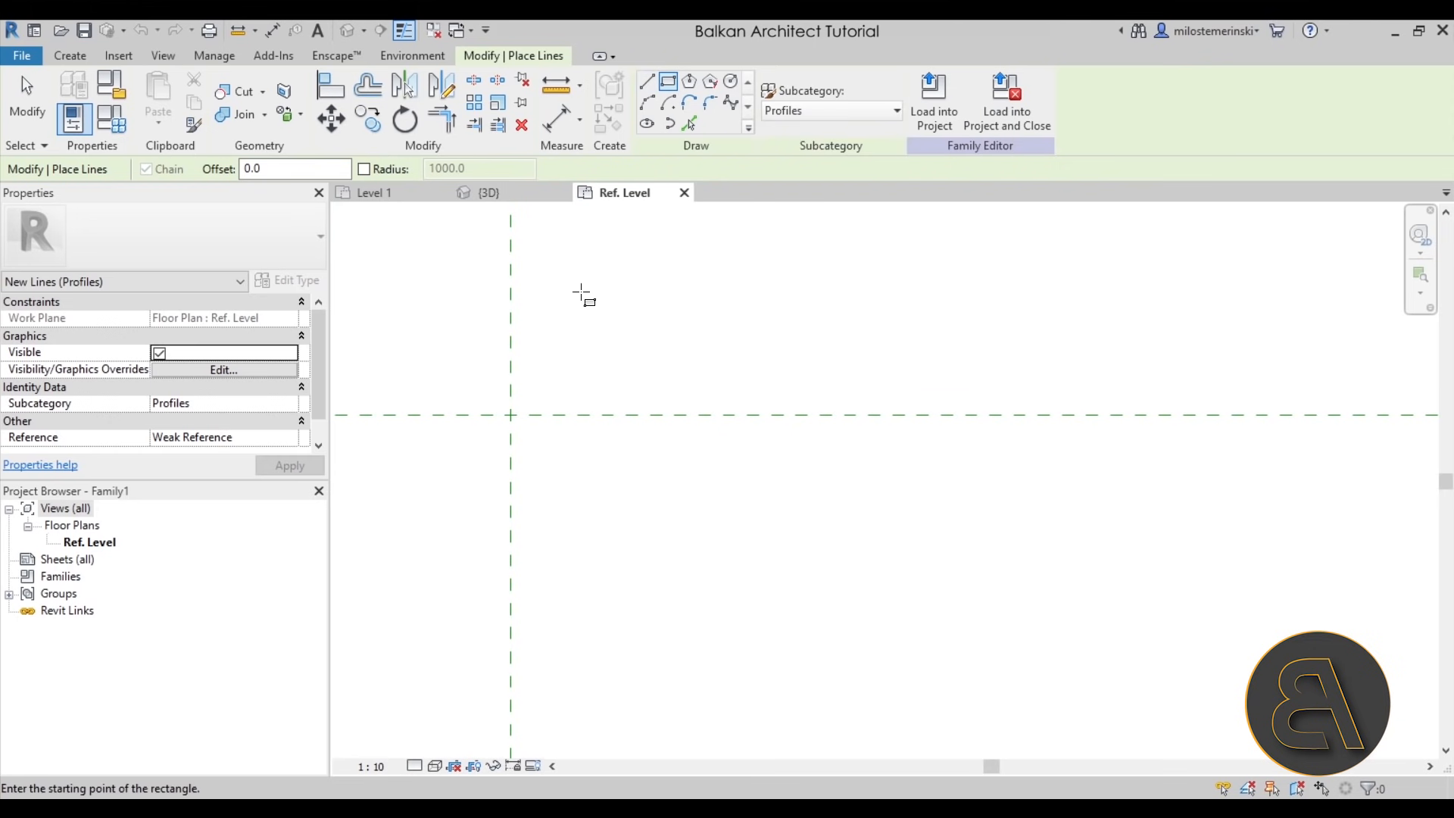
{"action": "left_click", "coordinate": [511, 400]}
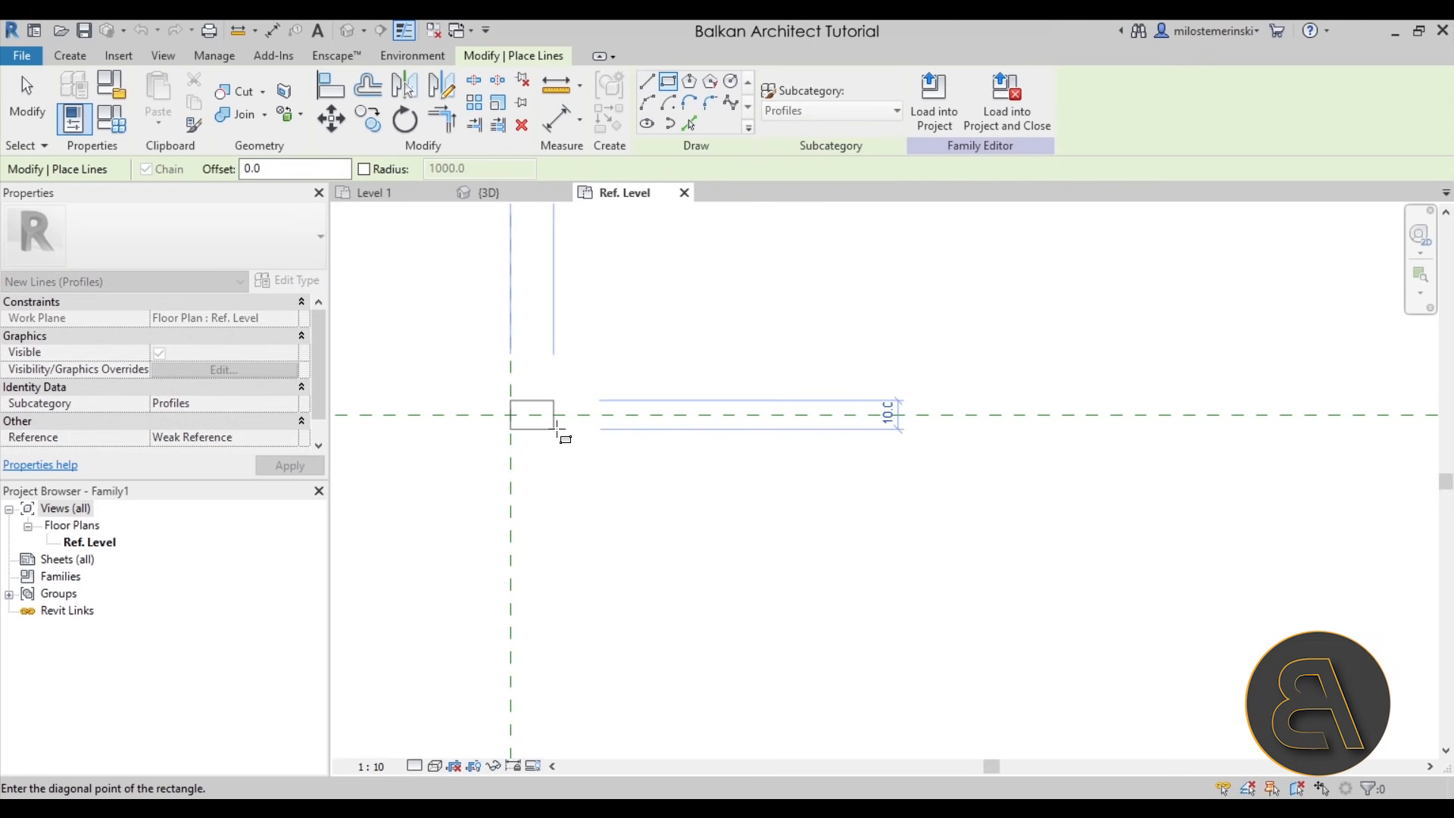
{"action": "left_click", "coordinate": [555, 429]}
{"action": "key", "text": "Escape"}
{"action": "key", "text": "Escape"}
Set the rectangle's lower edge 5 mm from the horizontal center reference plane
{"action": "left_click", "coordinate": [523, 431]}
{"action": "scroll", "coordinate": [514, 432], "scroll_direction": "up", "scroll_amount": 3}
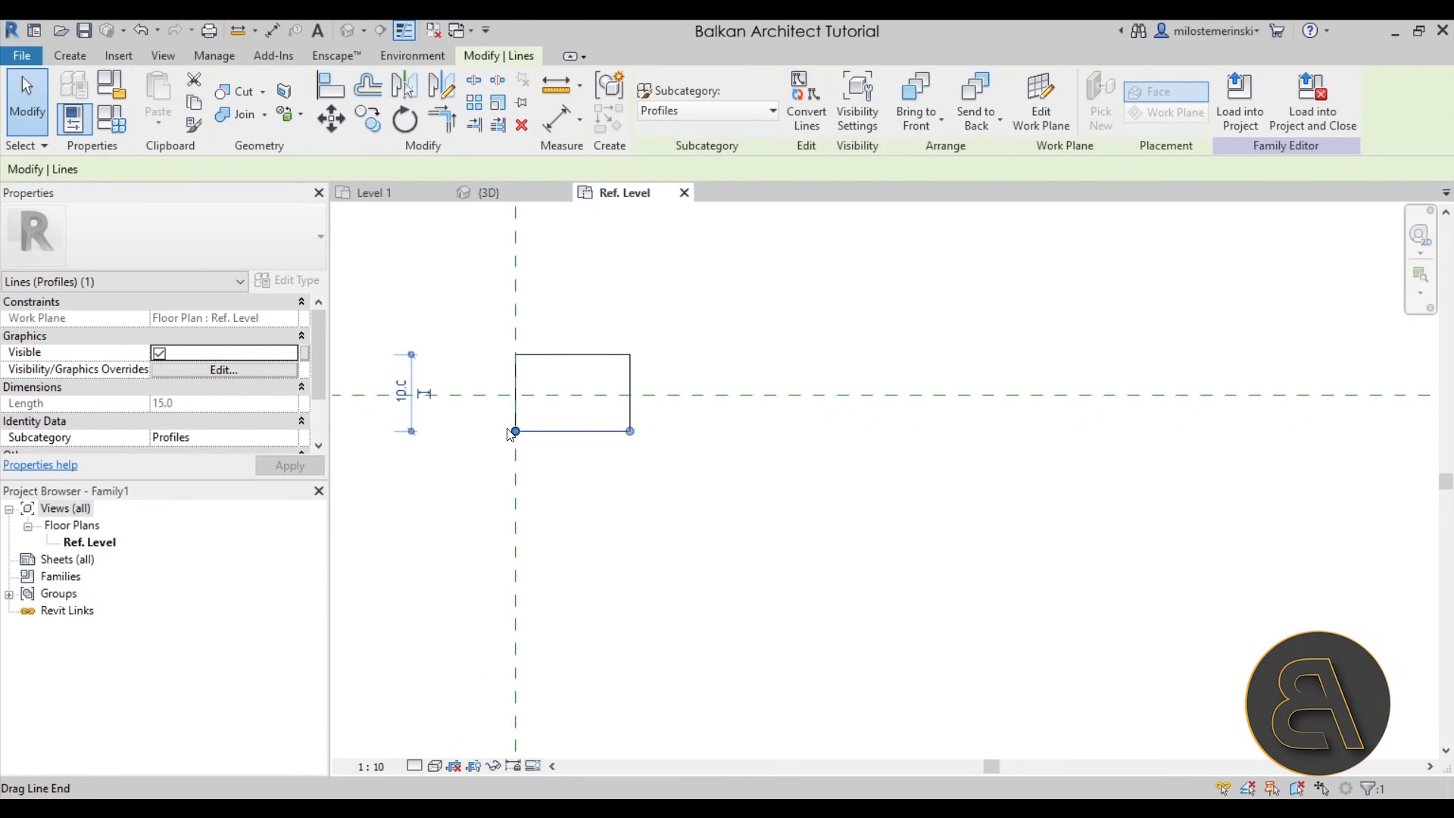
{"action": "left_click", "coordinate": [399, 400]}
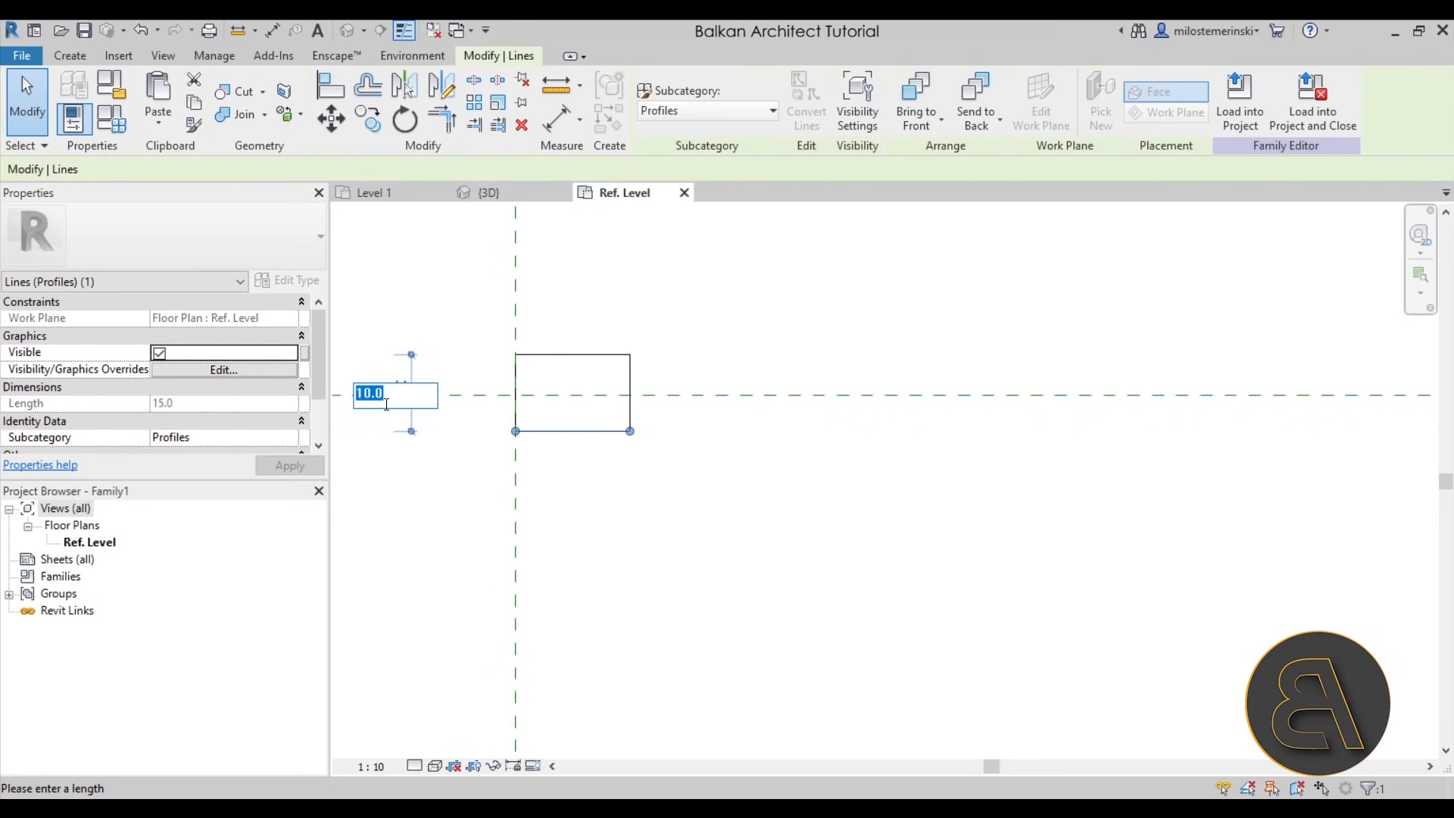
{"action": "left_click", "coordinate": [464, 451]}
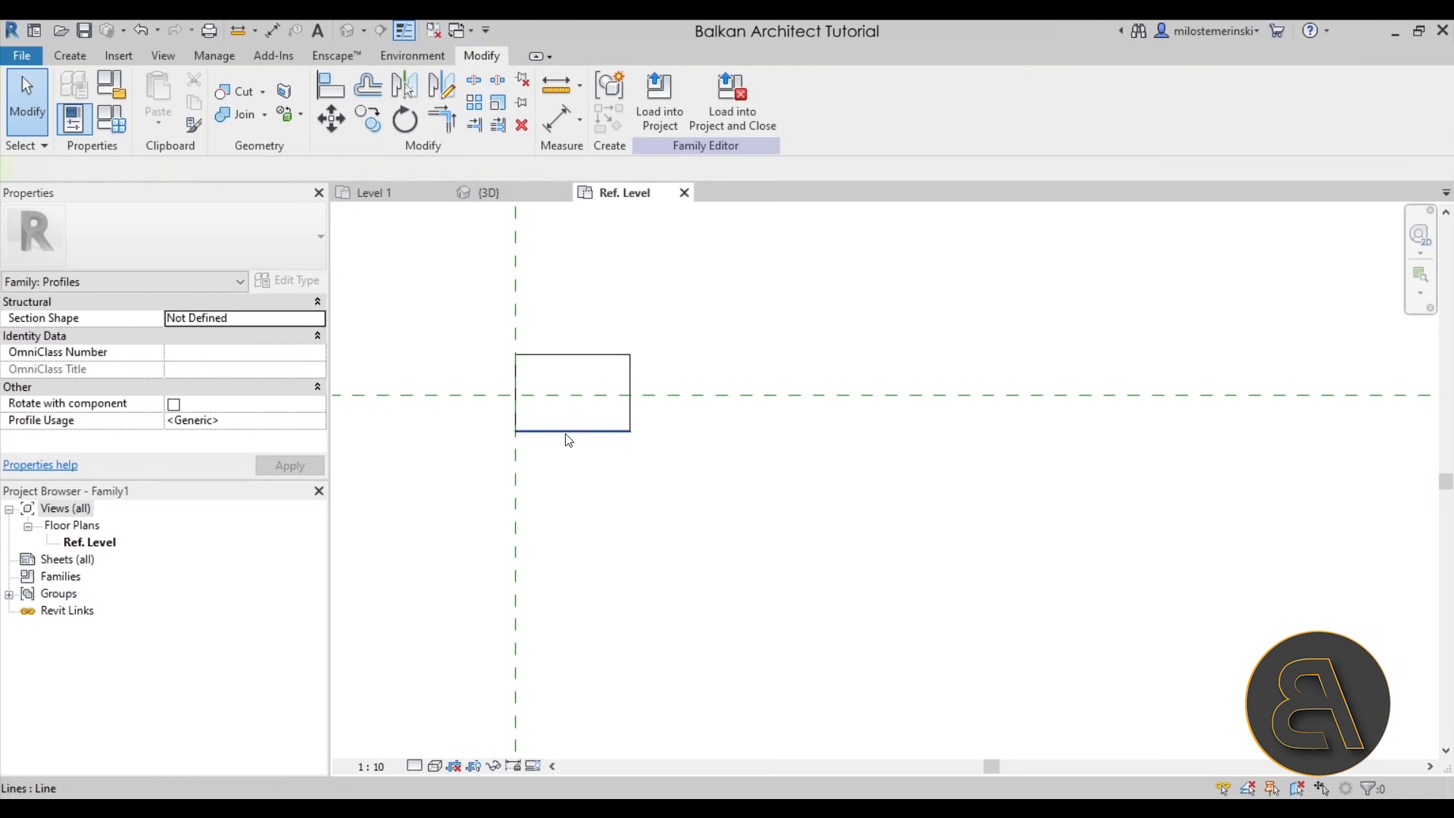
{"action": "left_click", "coordinate": [568, 431]}
{"action": "left_click_drag", "start_coordinate": [434, 354], "coordinate": [434, 395]}
{"action": "left_click", "coordinate": [463, 413]}
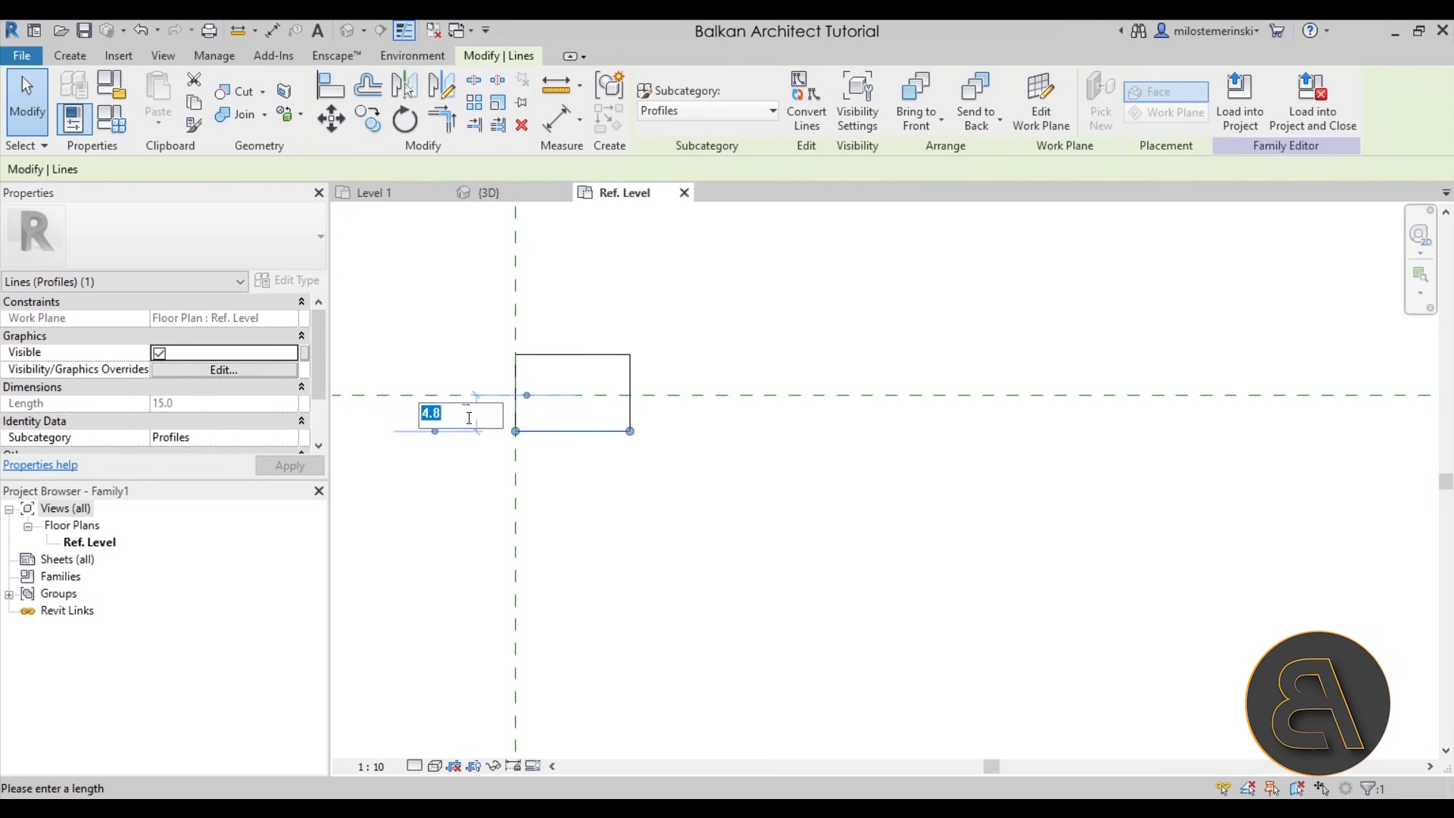
{"action": "type", "text": "8+"}
{"action": "key", "text": "Return"}
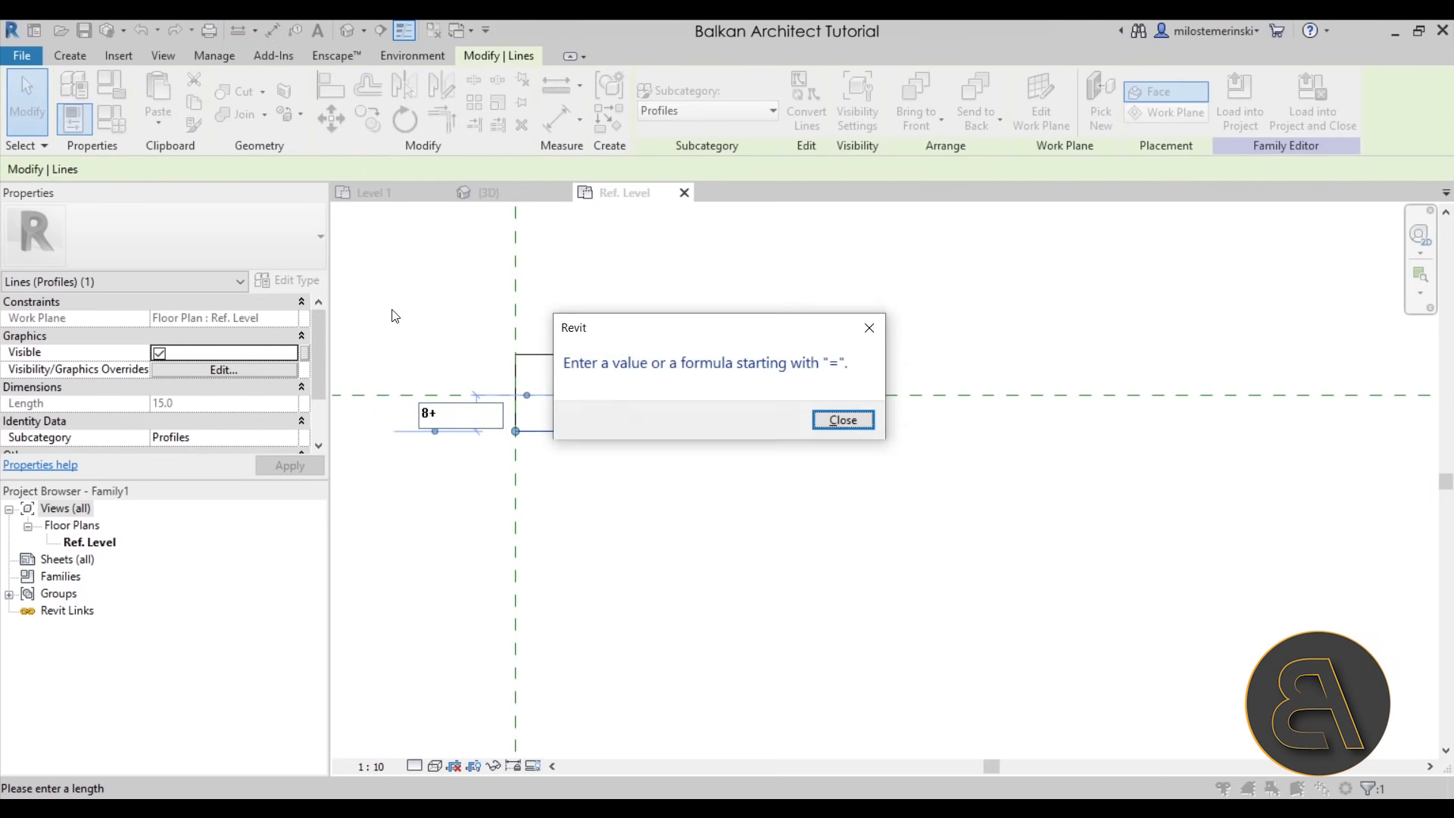
{"action": "left_click", "coordinate": [864, 422]}
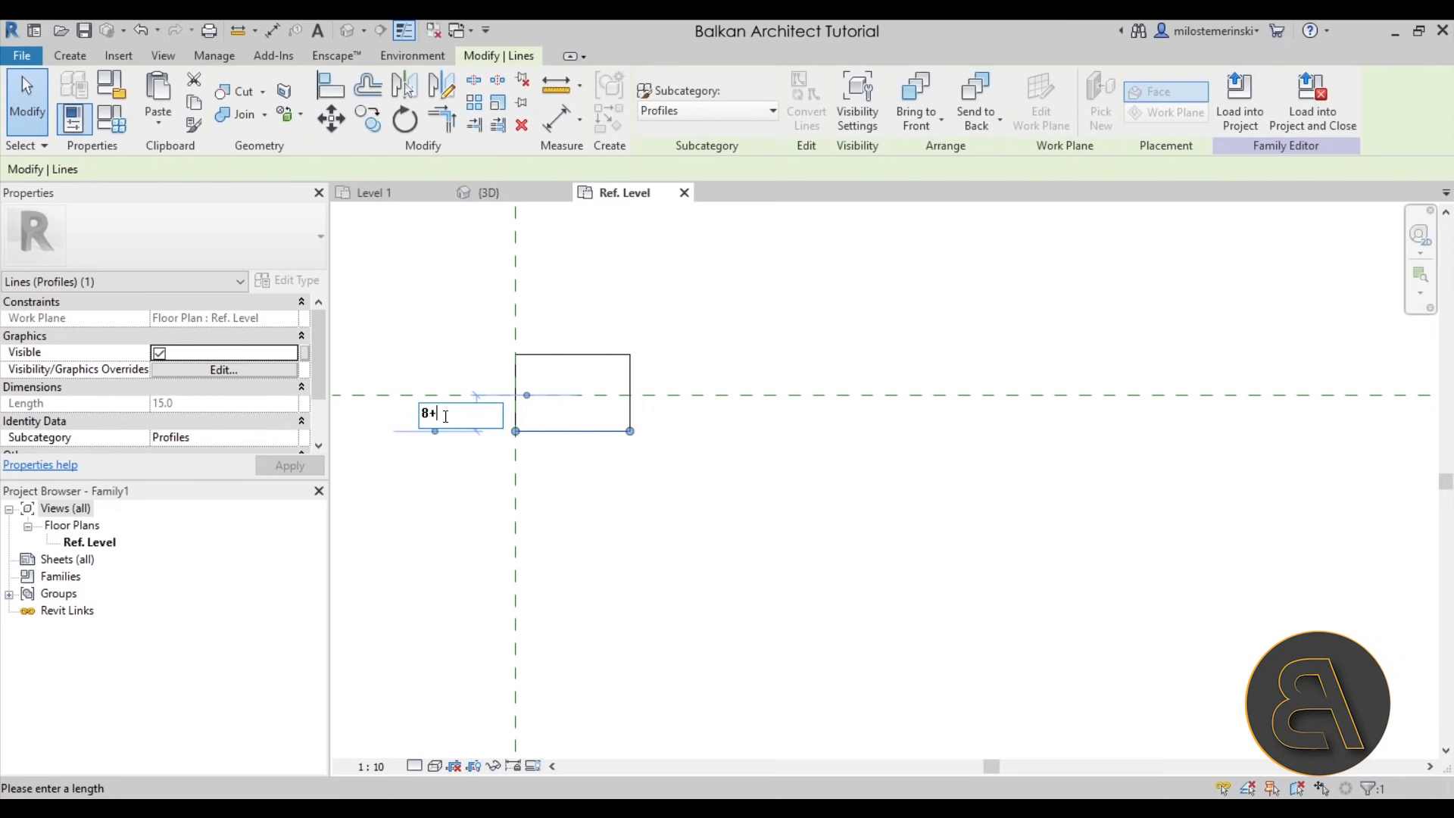
{"action": "key", "text": "Return"}
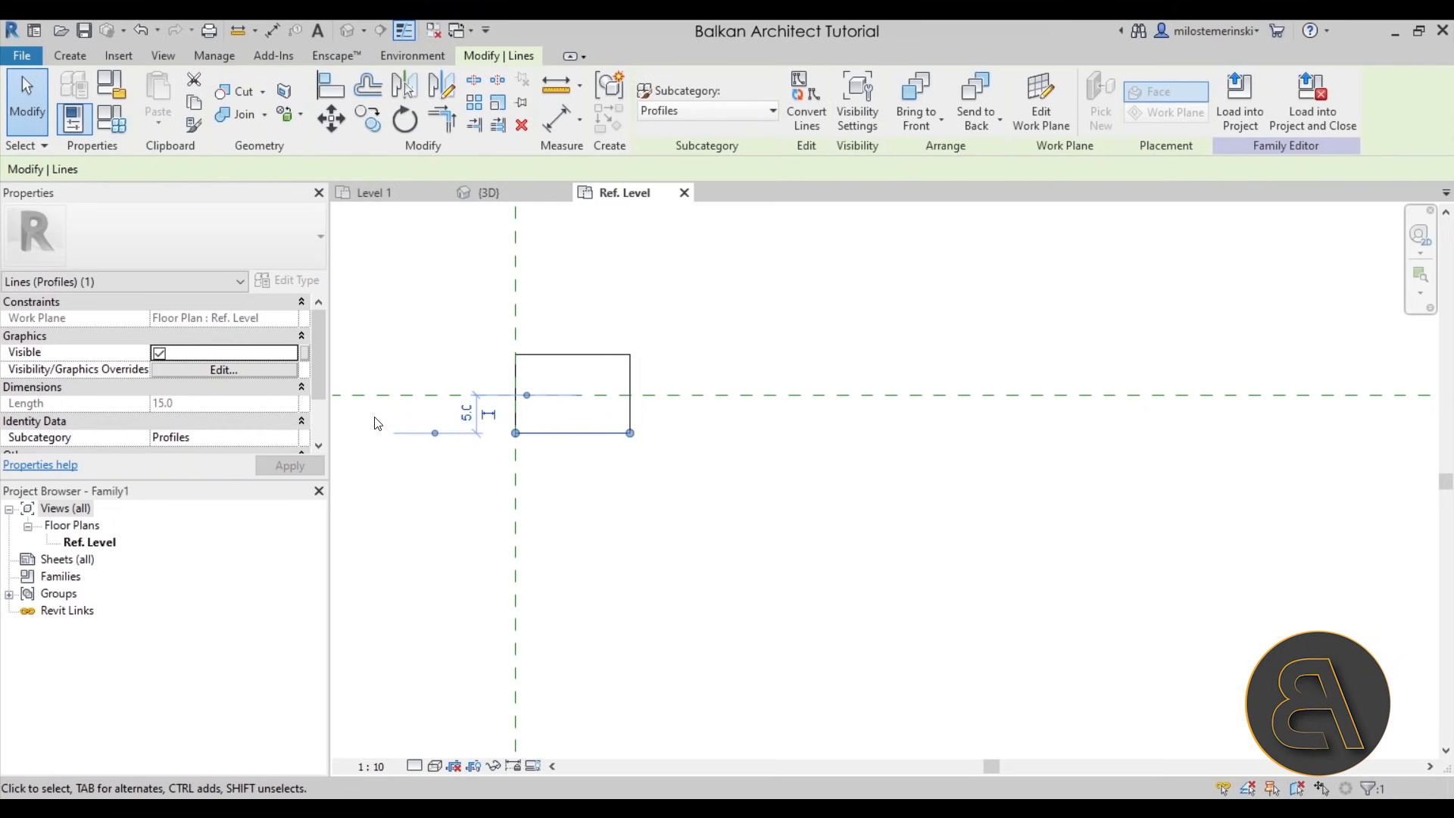
Set the rectangle's height to 10 mm by moving its upper edge relative to the lower one
{"action": "left_click", "coordinate": [564, 355]}
{"action": "left_click", "coordinate": [666, 393]}
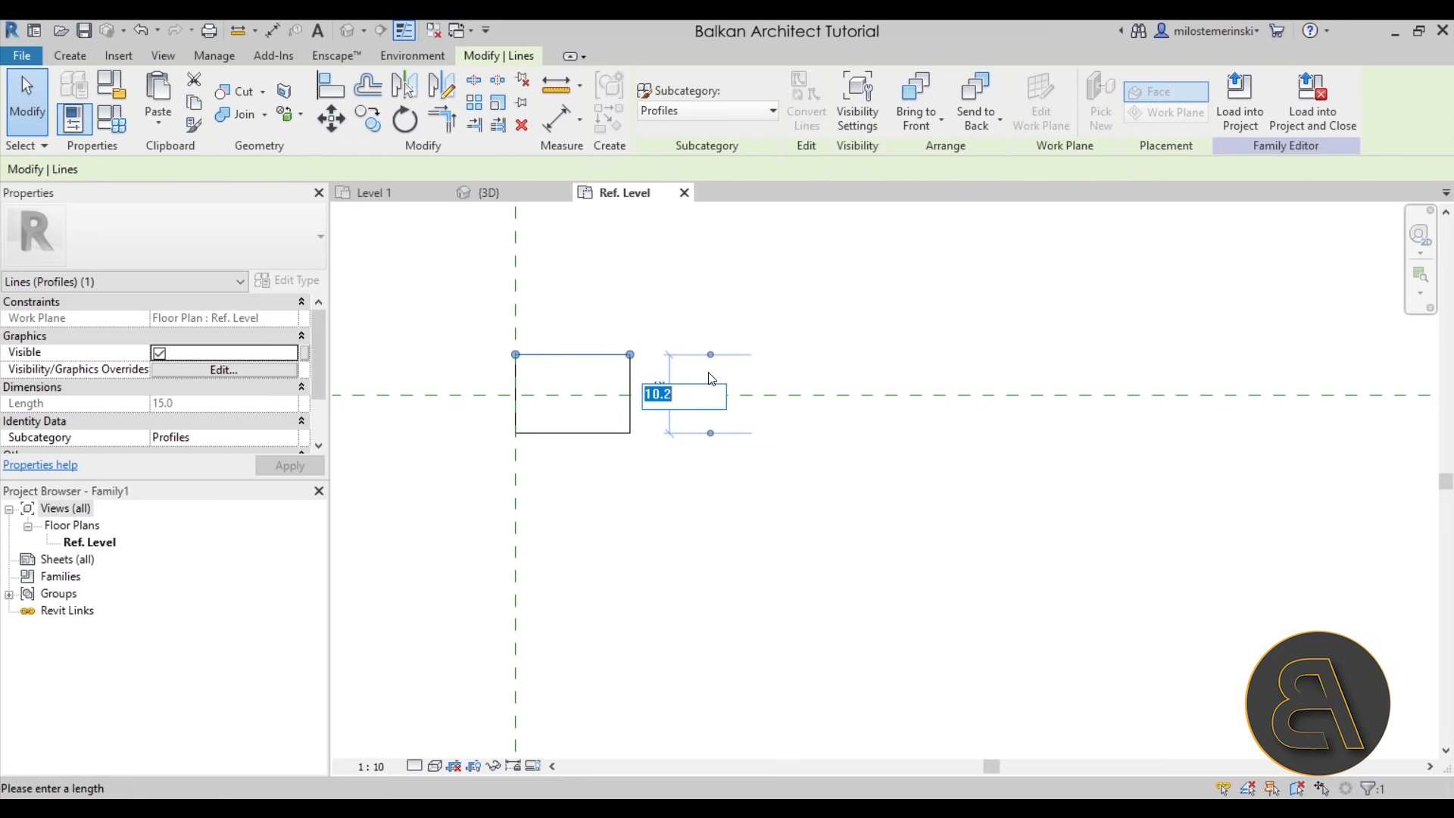
{"action": "type", "text": "10"}
{"action": "key", "text": "Return"}
{"action": "left_click", "coordinate": [676, 415]}
Set the rectangle's depth from the wall face to 20 mm
{"action": "left_click", "coordinate": [568, 434]}
{"action": "left_click", "coordinate": [568, 462]}
{"action": "type", "text": "20"}
{"action": "key", "text": "Return"}
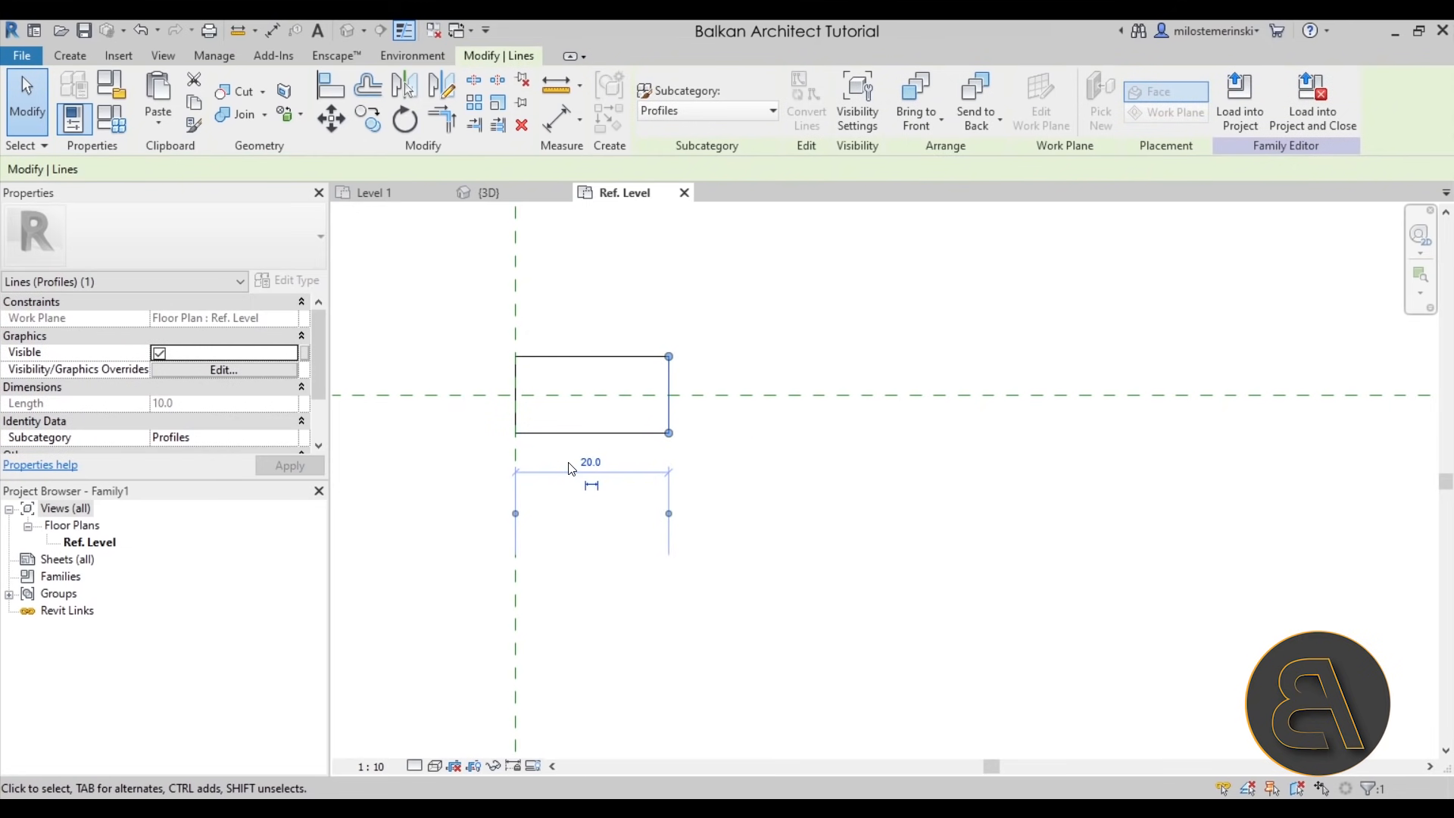
{"action": "left_click", "coordinate": [766, 471]}
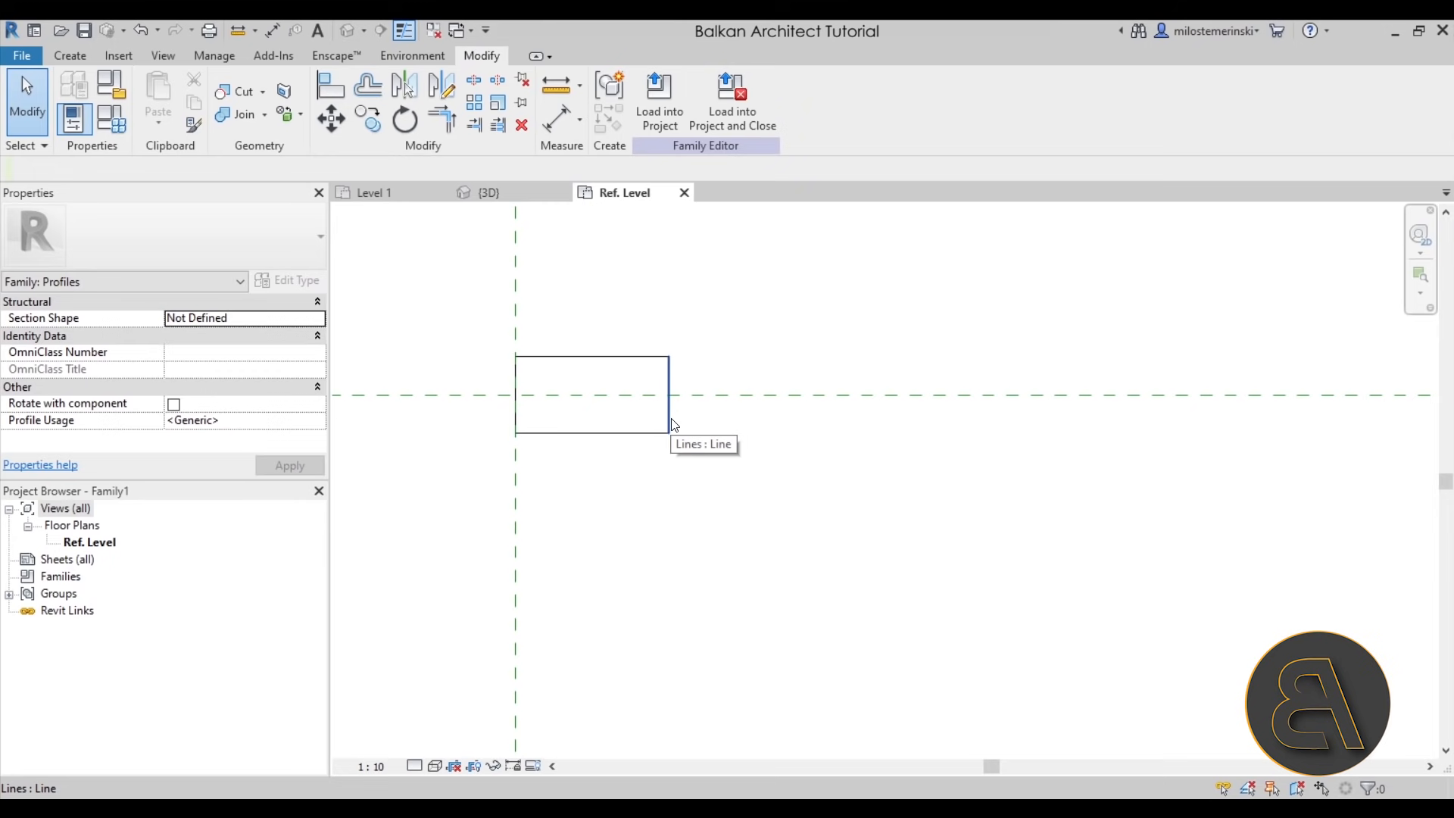
Save the profile family on the Desktop as Panel Reveal, and load it into the project while closing the family
{"action": "scroll", "coordinate": [653, 317], "scroll_direction": "down", "scroll_amount": 2}
{"action": "middle_click_drag", "start_coordinate": [649, 315], "coordinate": [650, 361]}
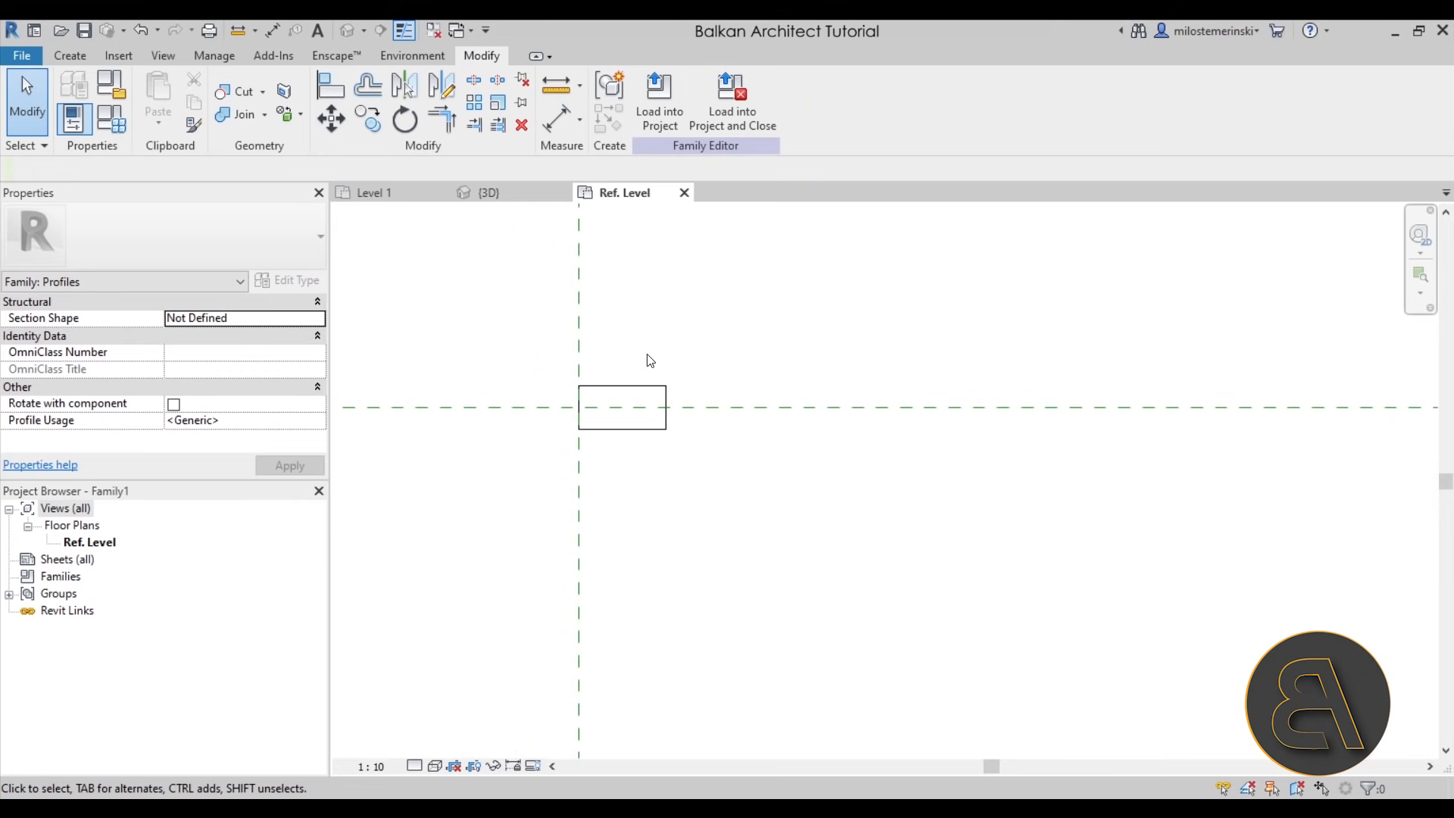
{"action": "left_click", "coordinate": [84, 36]}
{"action": "left_click", "coordinate": [333, 570]}
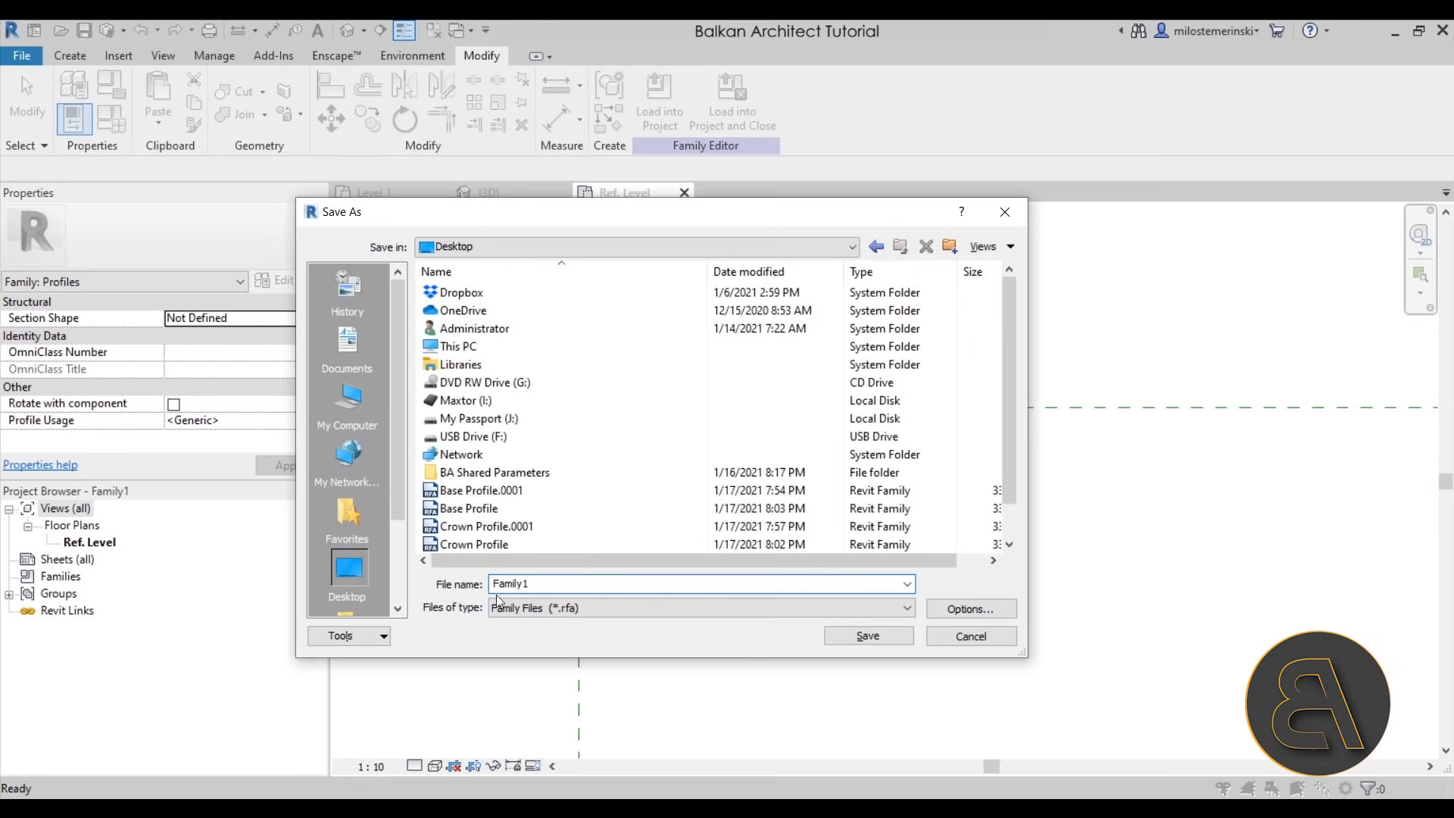
{"action": "type", "text": "Panel Reveal"}
{"action": "key", "text": "Return"}
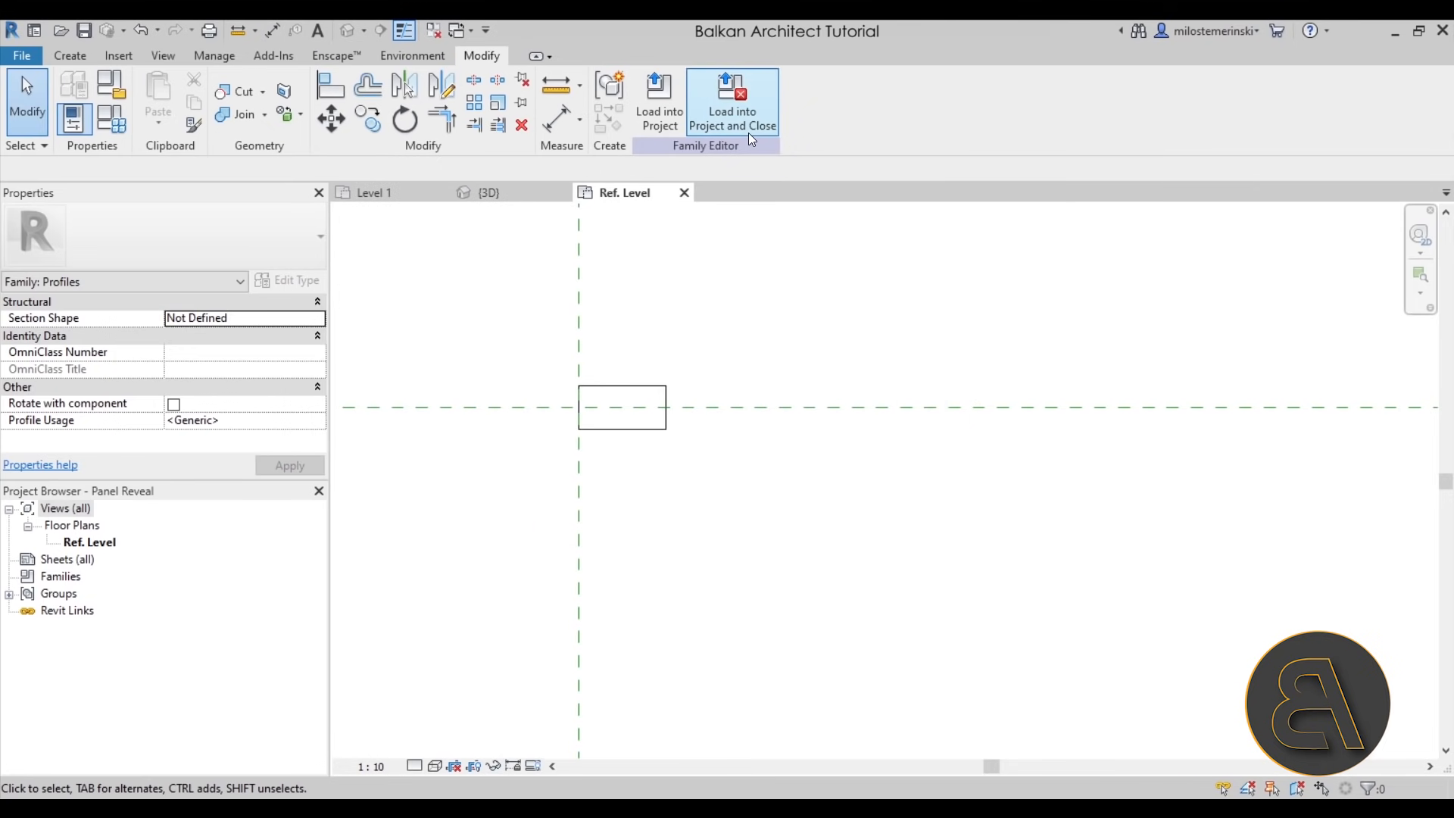
{"action": "left_click", "coordinate": [748, 134]}
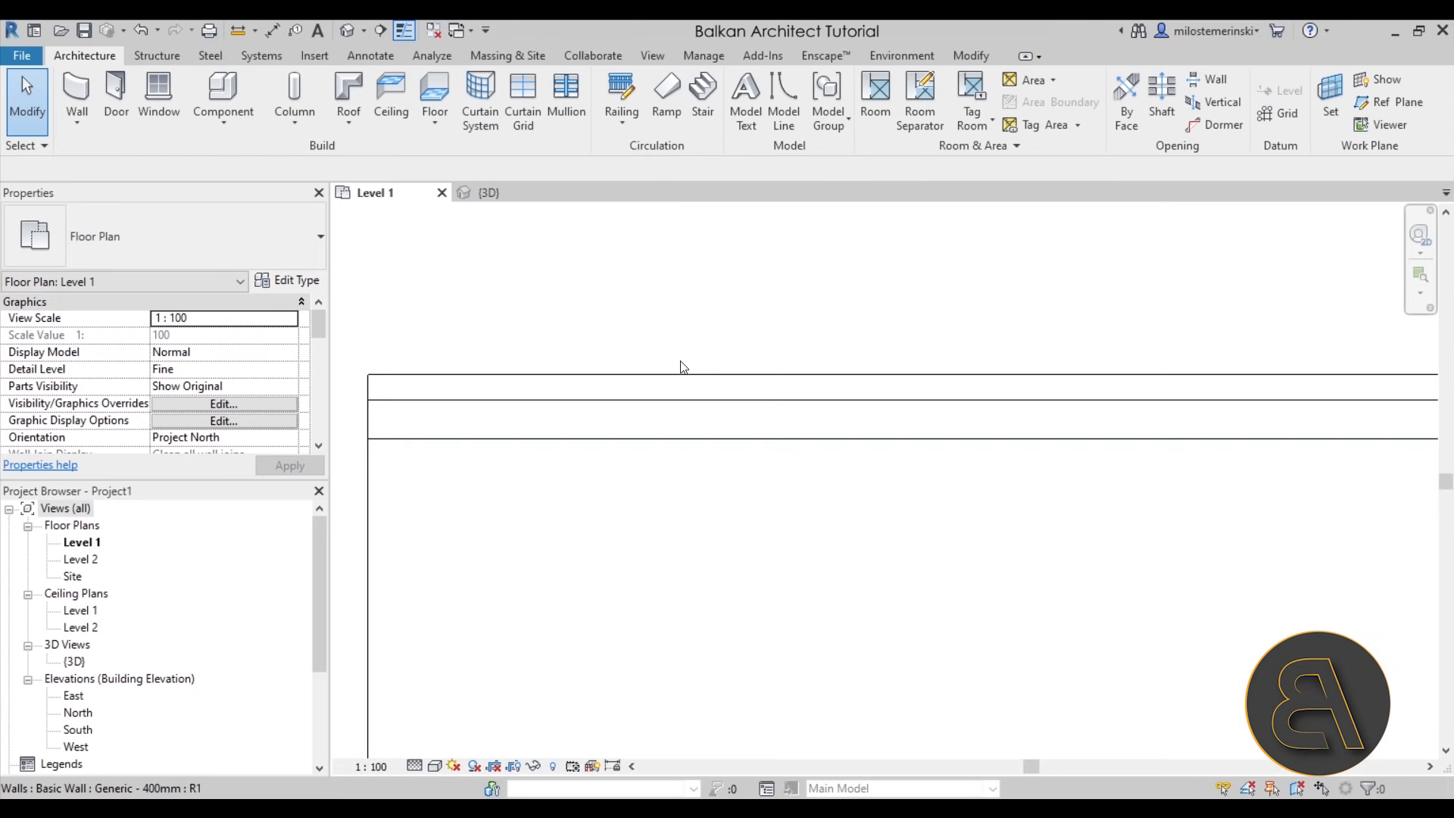
In the 3D view, change the placed vertical reveal's type profile to Panel Reveal : Panel Reveal
{"action": "left_click", "coordinate": [483, 192]}
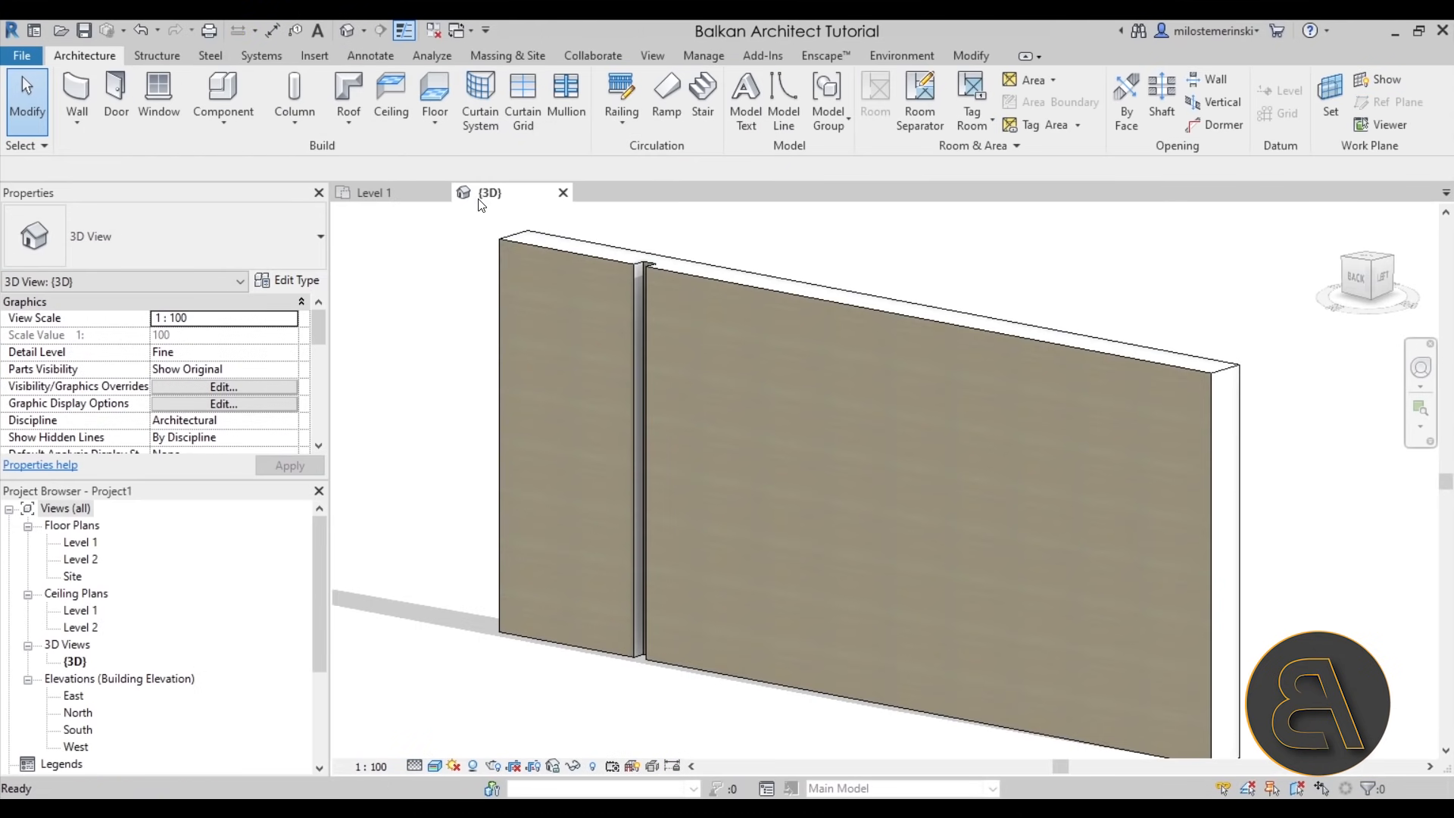
{"action": "left_click", "coordinate": [638, 356]}
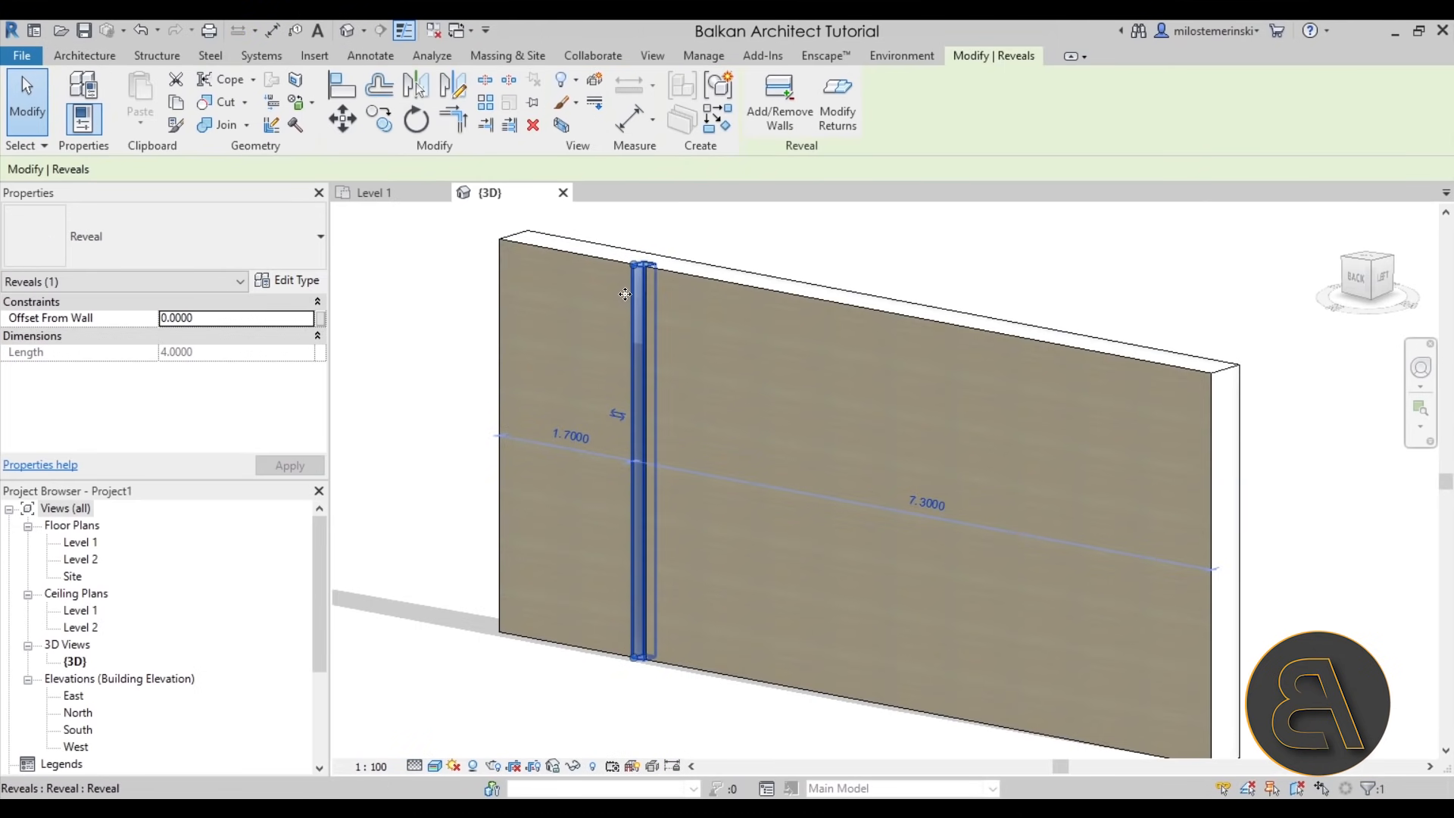
{"action": "left_click", "coordinate": [304, 282]}
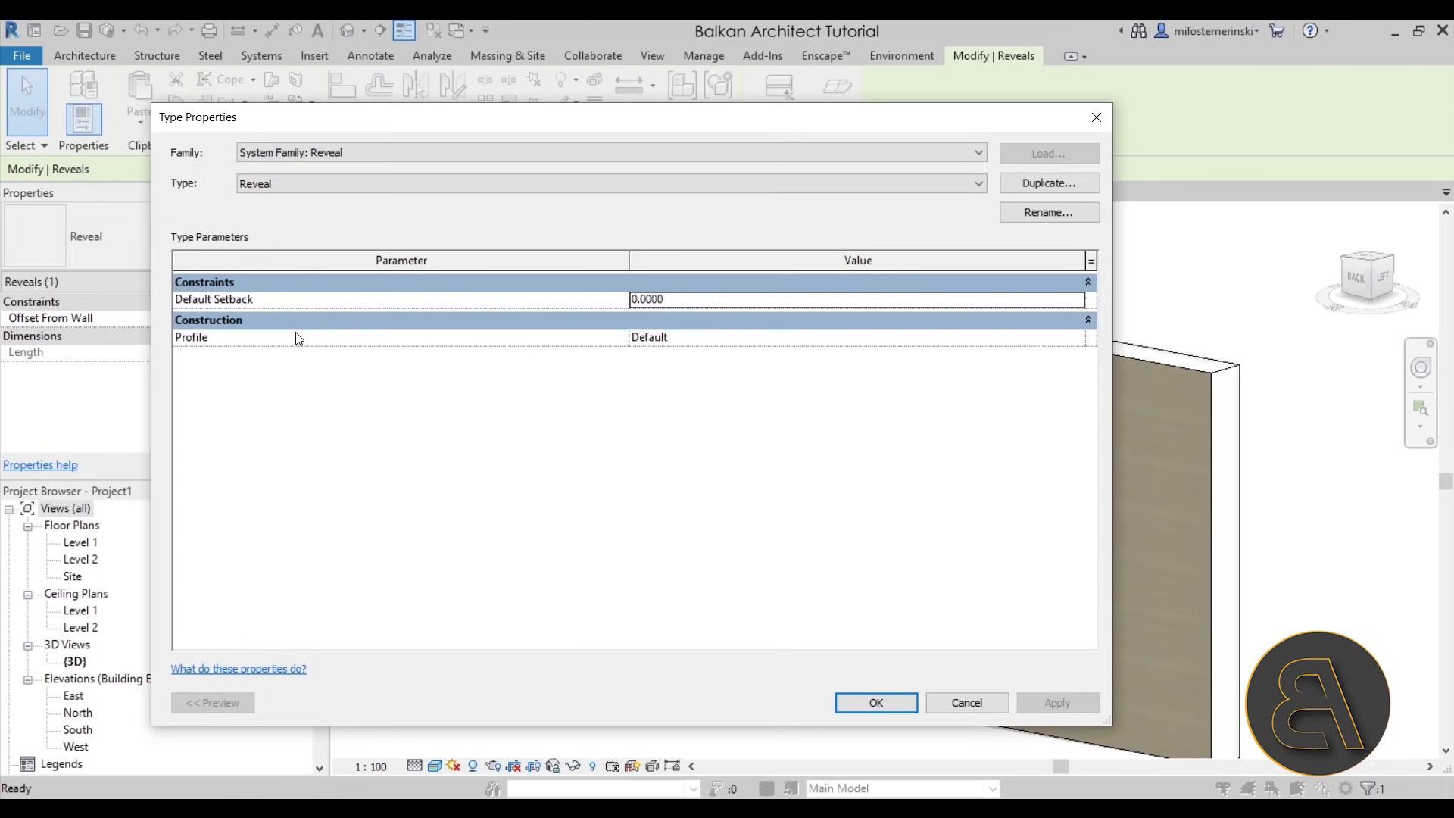
{"action": "left_click", "coordinate": [1021, 339]}
{"action": "left_click", "coordinate": [1021, 339]}
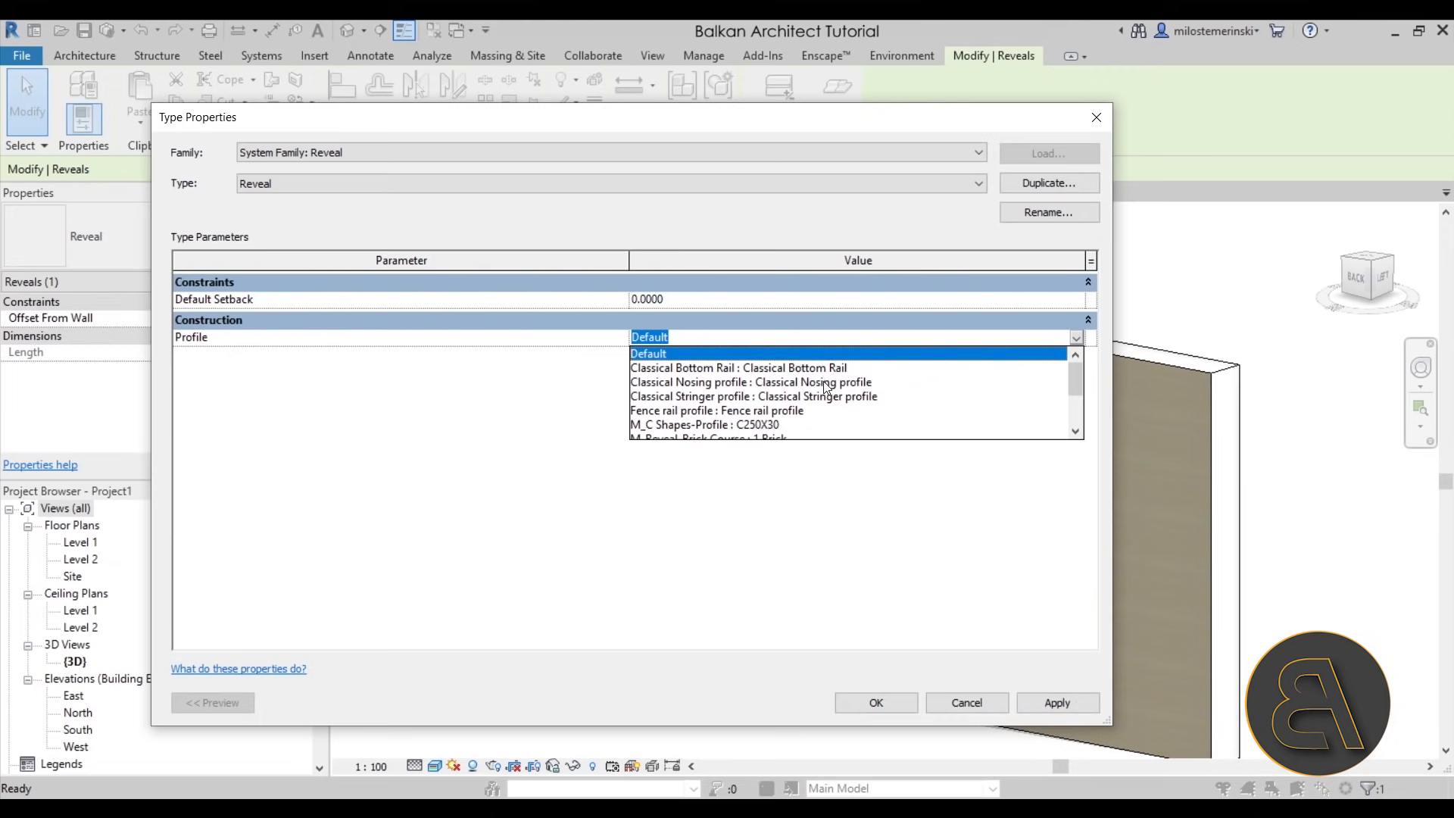
{"action": "scroll", "coordinate": [824, 380], "scroll_direction": "down", "scroll_amount": 2}
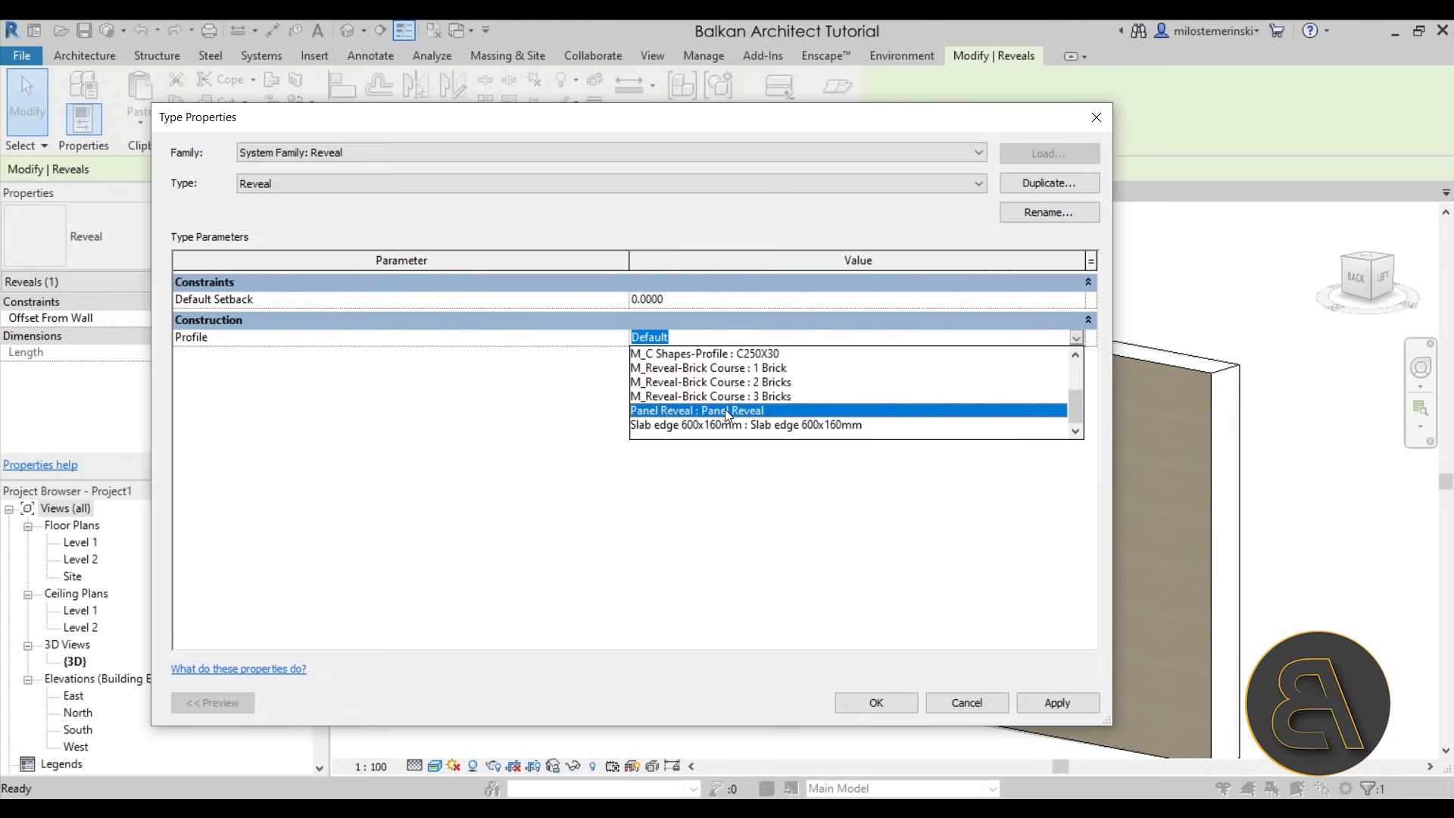
{"action": "left_click", "coordinate": [735, 411]}
{"action": "left_click", "coordinate": [876, 703]}
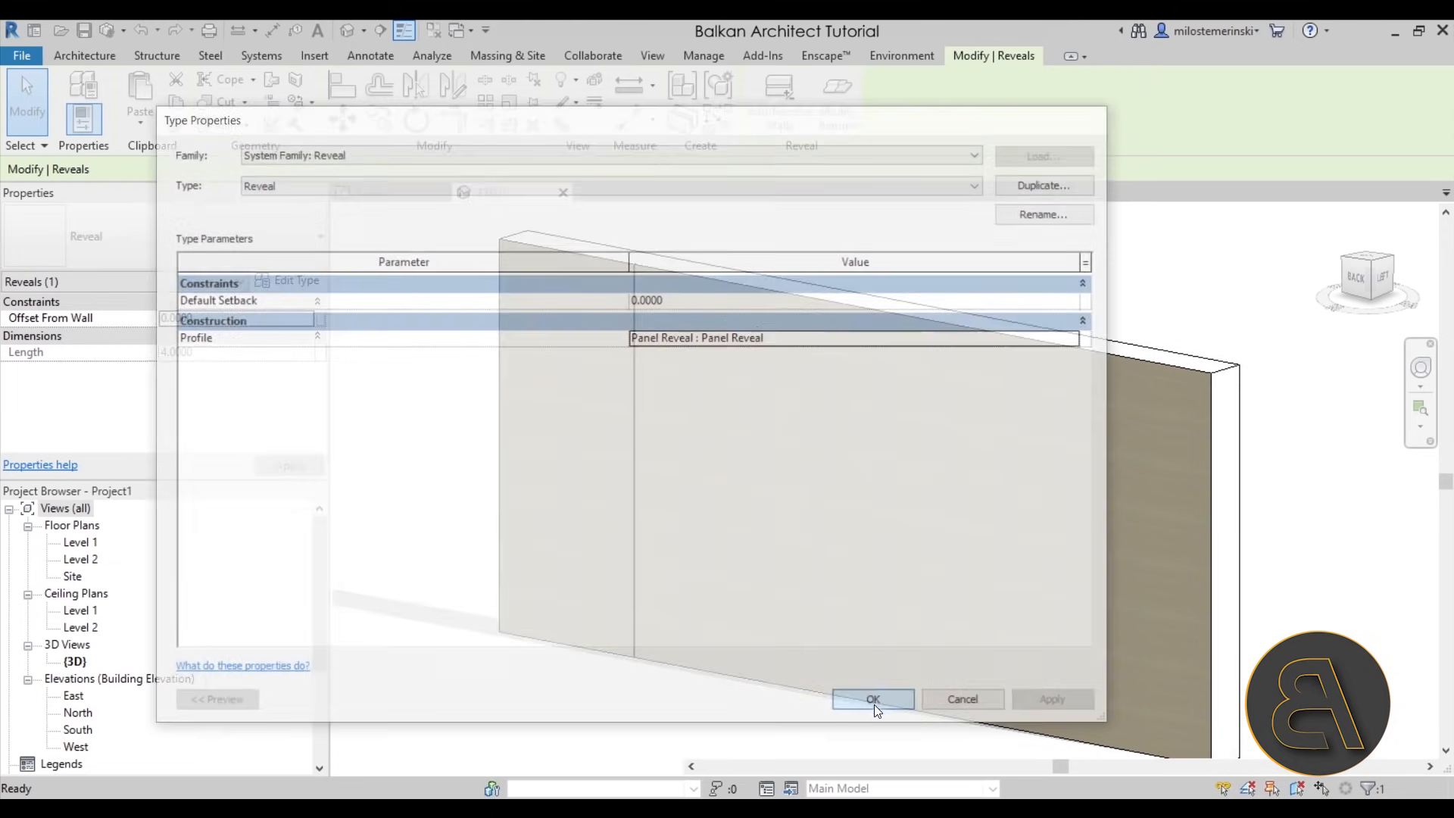
{"action": "key", "text": "Escape"}
Examine the vertical joint cut by the new profile up close near the wall's upper edge
{"action": "scroll", "coordinate": [666, 280], "scroll_direction": "up", "scroll_amount": 4}
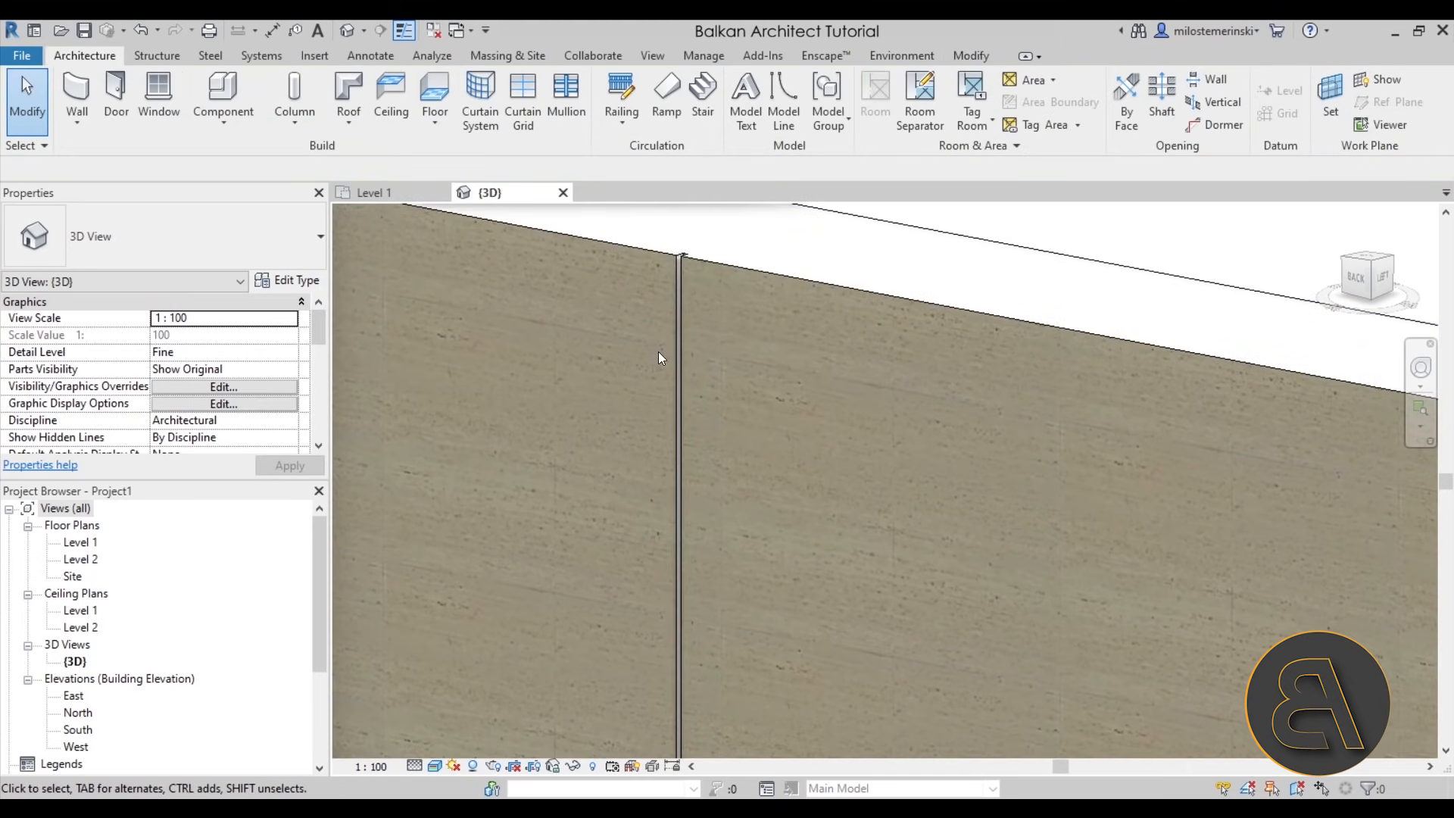
{"action": "left_click", "coordinate": [673, 356]}
{"action": "key", "text": "Escape"}
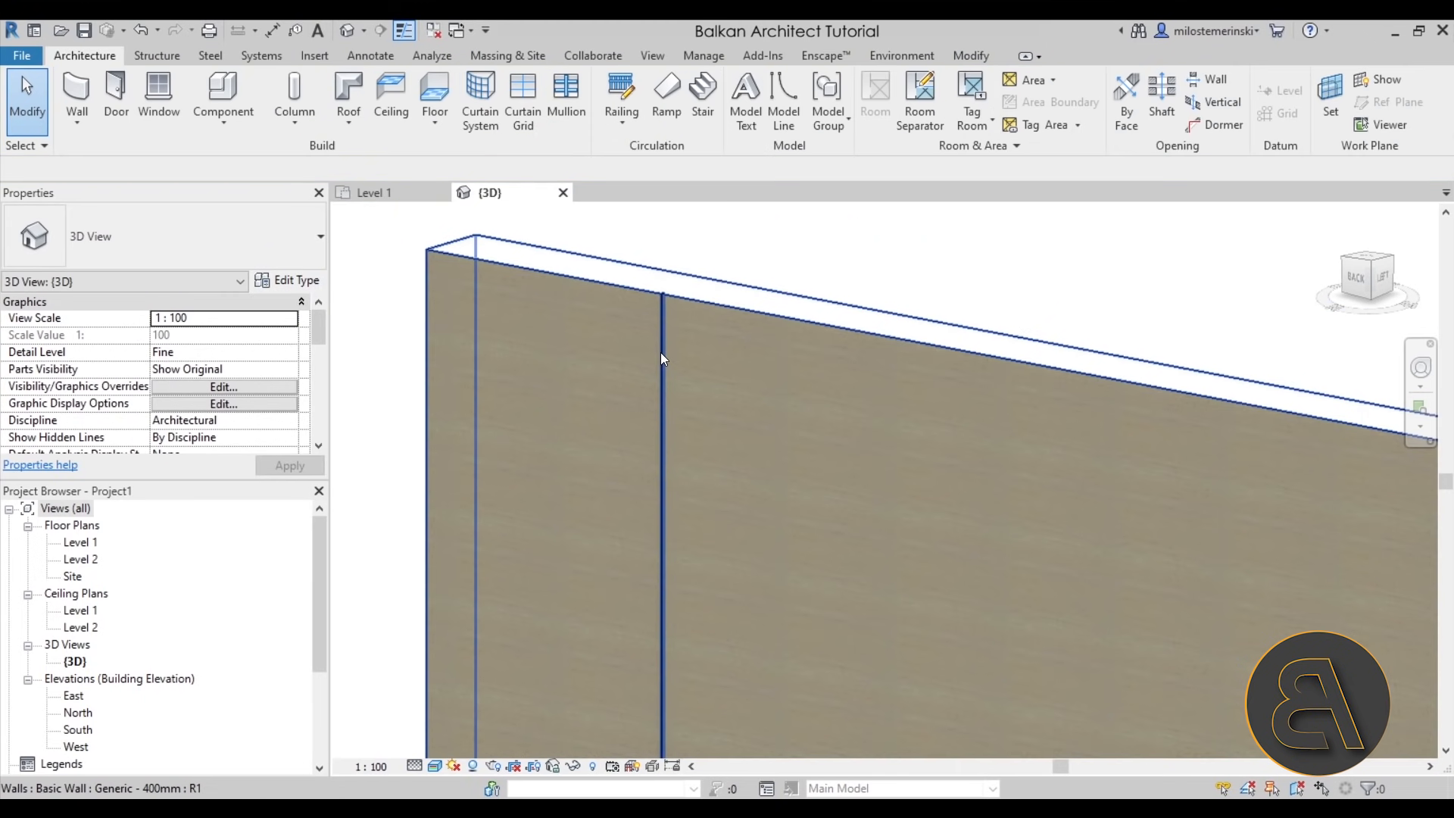
{"action": "left_click", "coordinate": [661, 352]}
{"action": "scroll", "coordinate": [576, 316], "scroll_direction": "down", "scroll_amount": 4}
{"action": "key", "text": "Escape"}
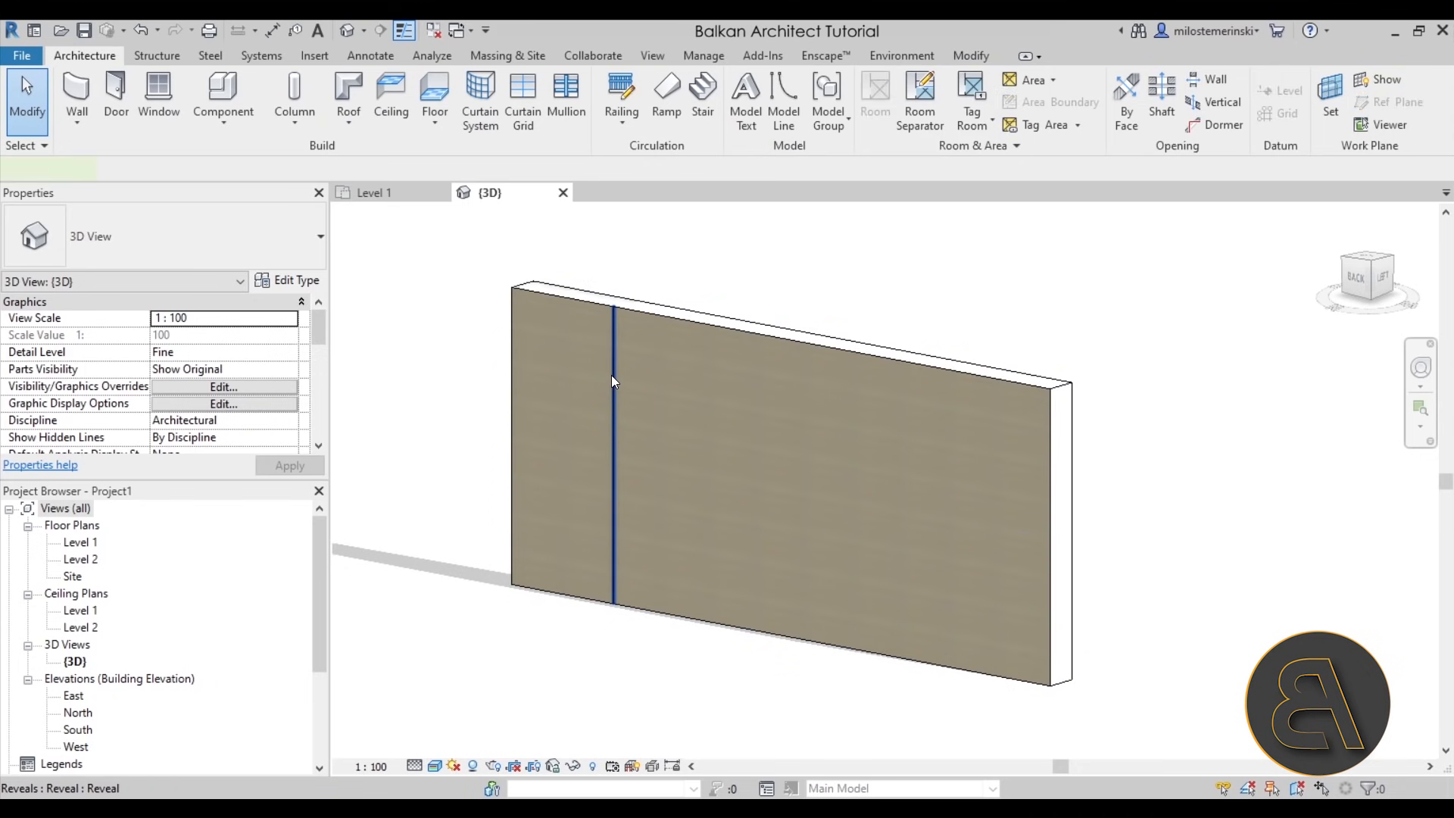
Copy the vertical reveal seven times at irregular spacing along the wall, with one copy on the other side of the original
{"action": "left_click", "coordinate": [612, 374]}
{"action": "left_click", "coordinate": [378, 119]}
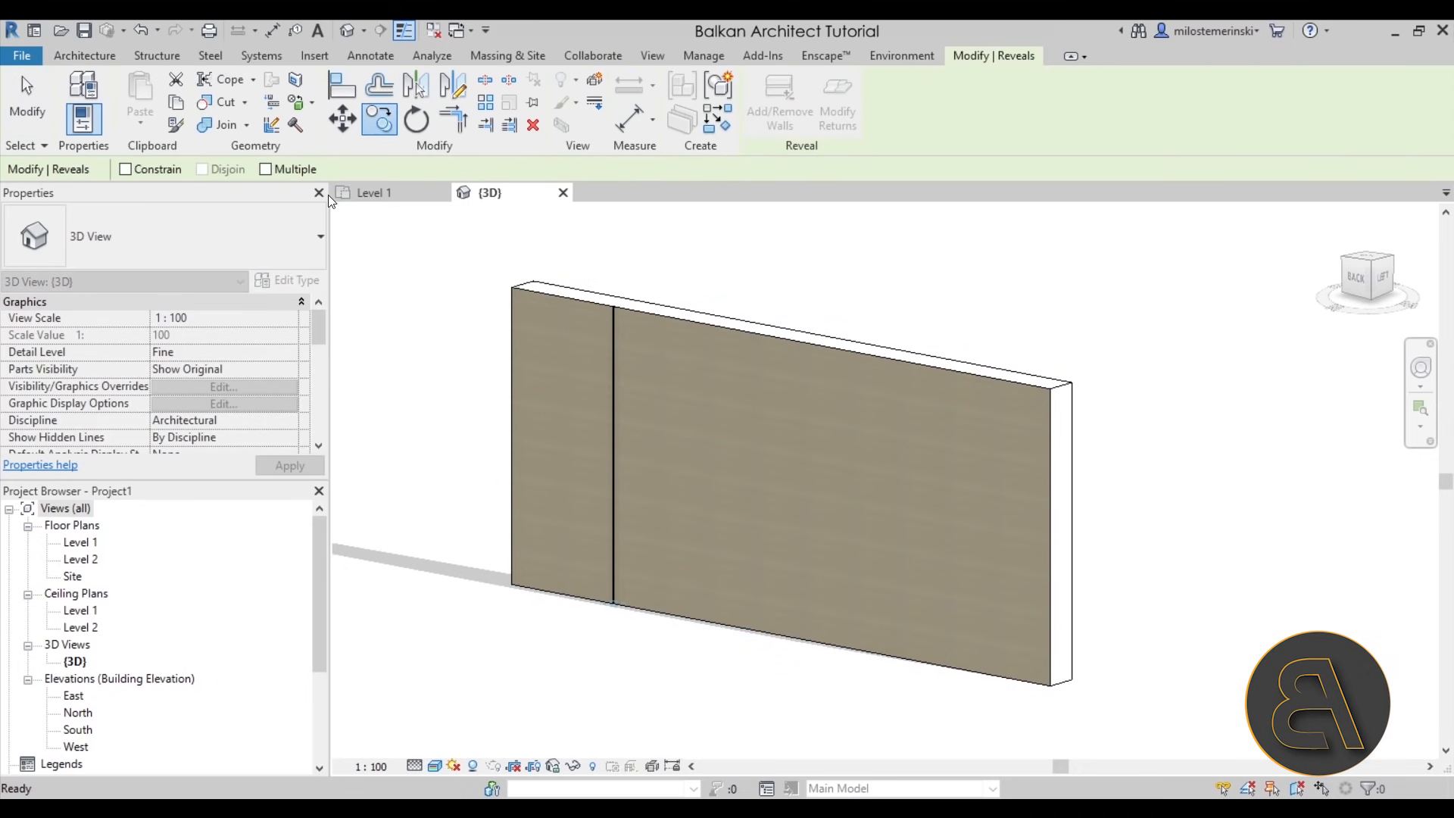
{"action": "left_click", "coordinate": [279, 170]}
{"action": "left_click", "coordinate": [645, 466]}
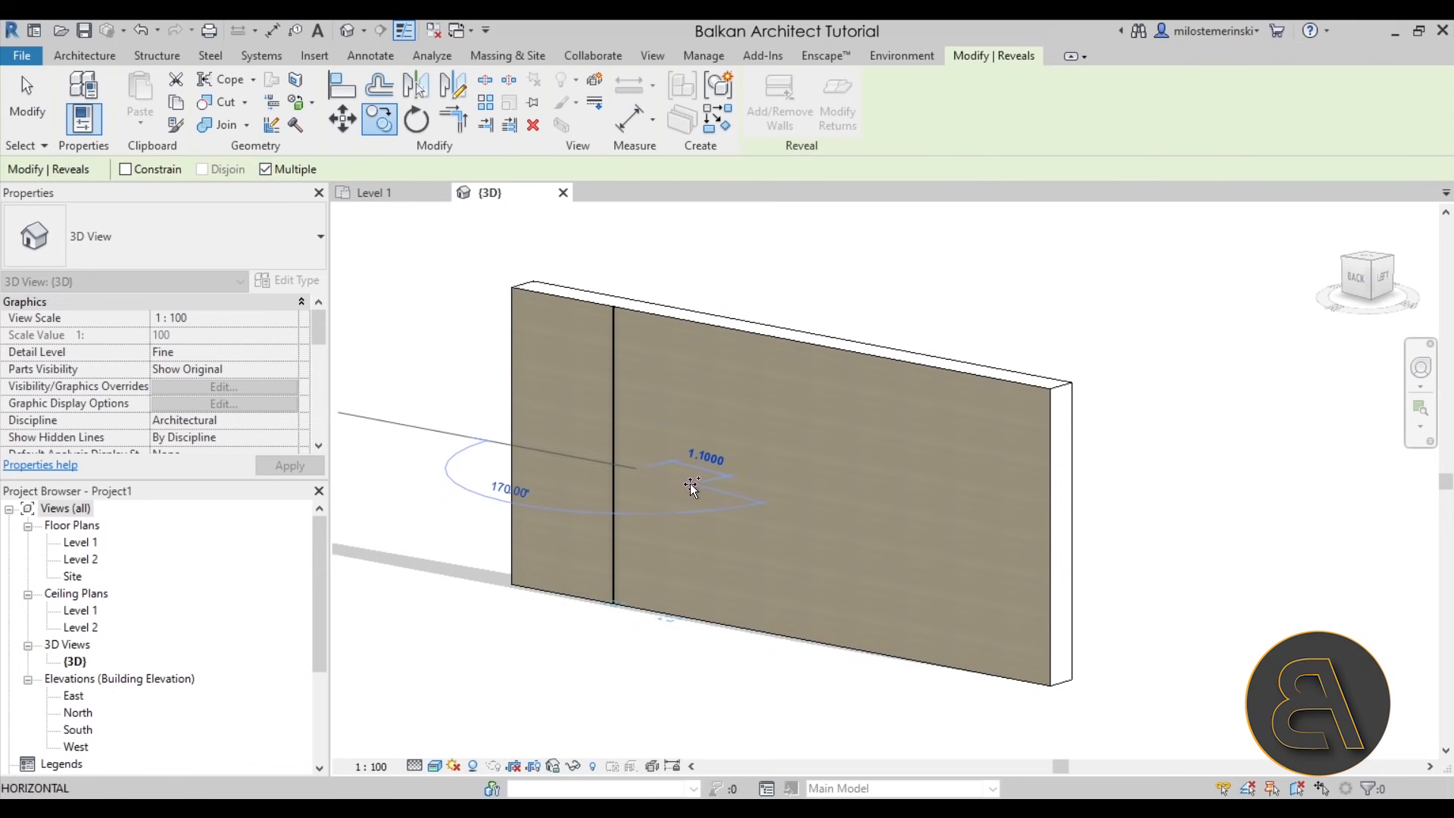
{"action": "left_click", "coordinate": [709, 484]}
{"action": "left_click", "coordinate": [757, 483]}
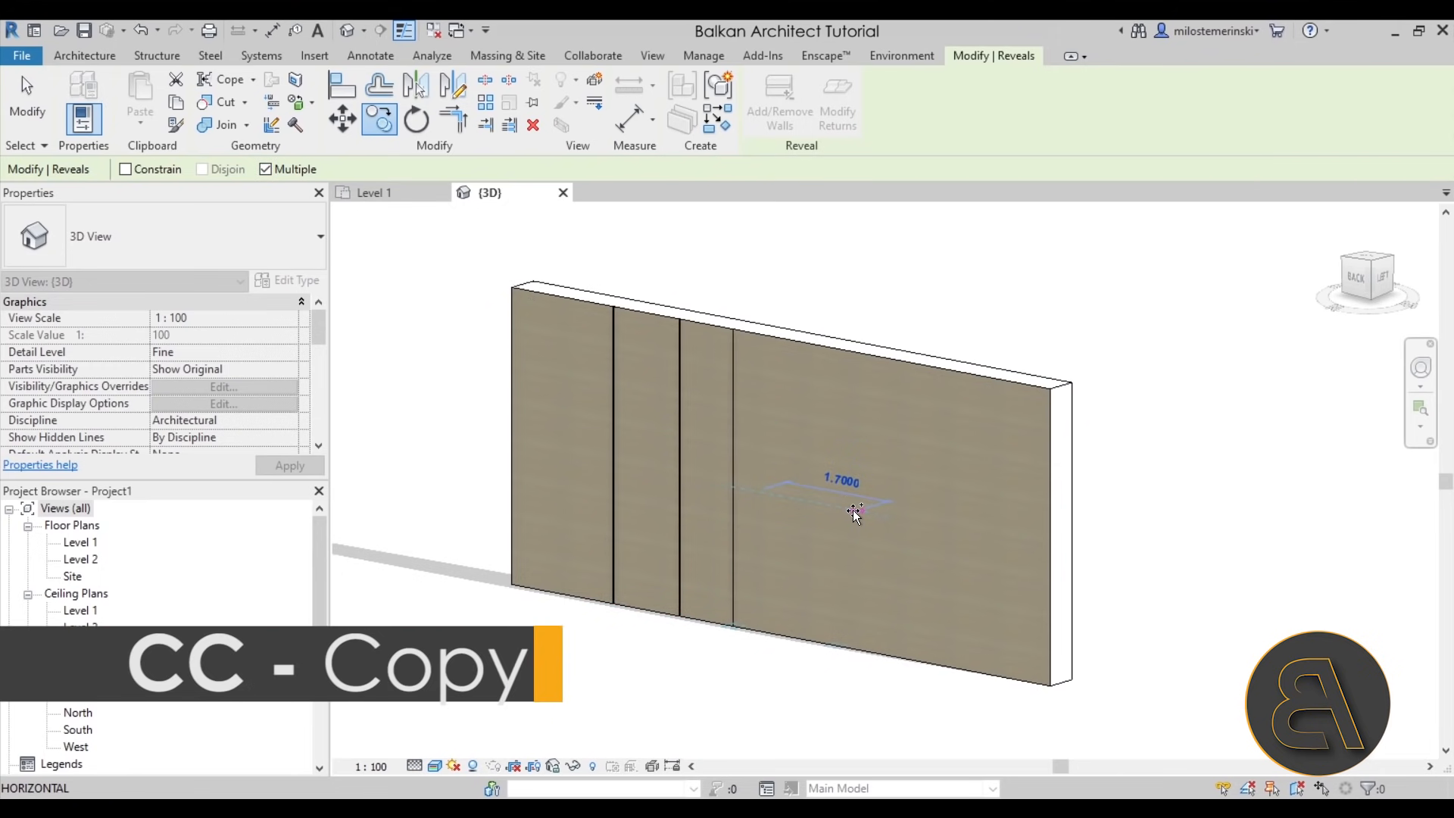
{"action": "left_click", "coordinate": [852, 512]}
{"action": "left_click", "coordinate": [894, 516]}
{"action": "left_click", "coordinate": [974, 530]}
{"action": "left_click", "coordinate": [1037, 542]}
{"action": "left_click", "coordinate": [567, 487]}
{"action": "key", "text": "Escape"}
{"action": "key", "text": "Escape"}
Place a horizontal wall reveal across the full wall face, about 3.2 m above Level 1
{"action": "scroll", "coordinate": [656, 362], "scroll_direction": "up", "scroll_amount": 3}
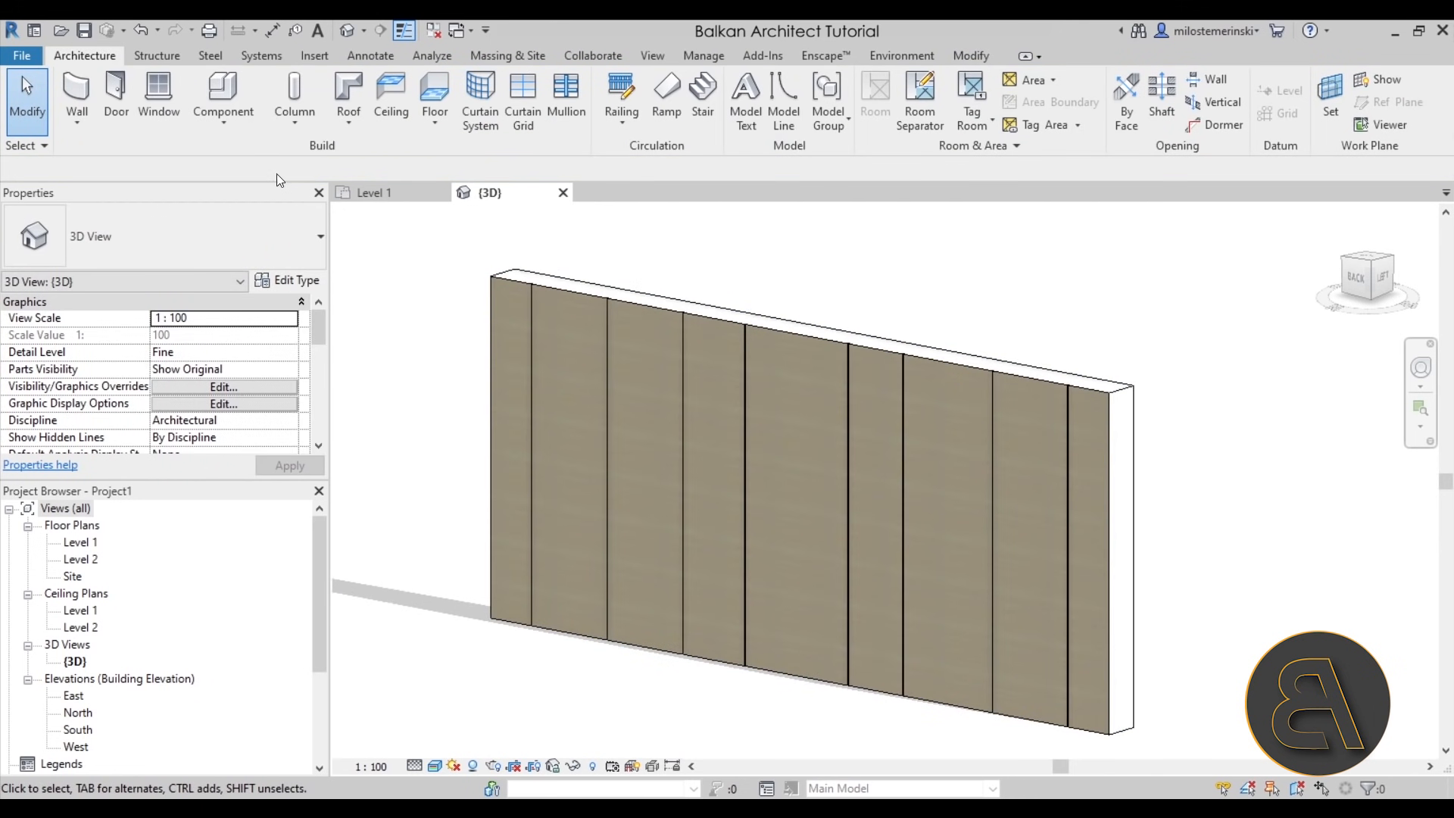
{"action": "left_click", "coordinate": [75, 130]}
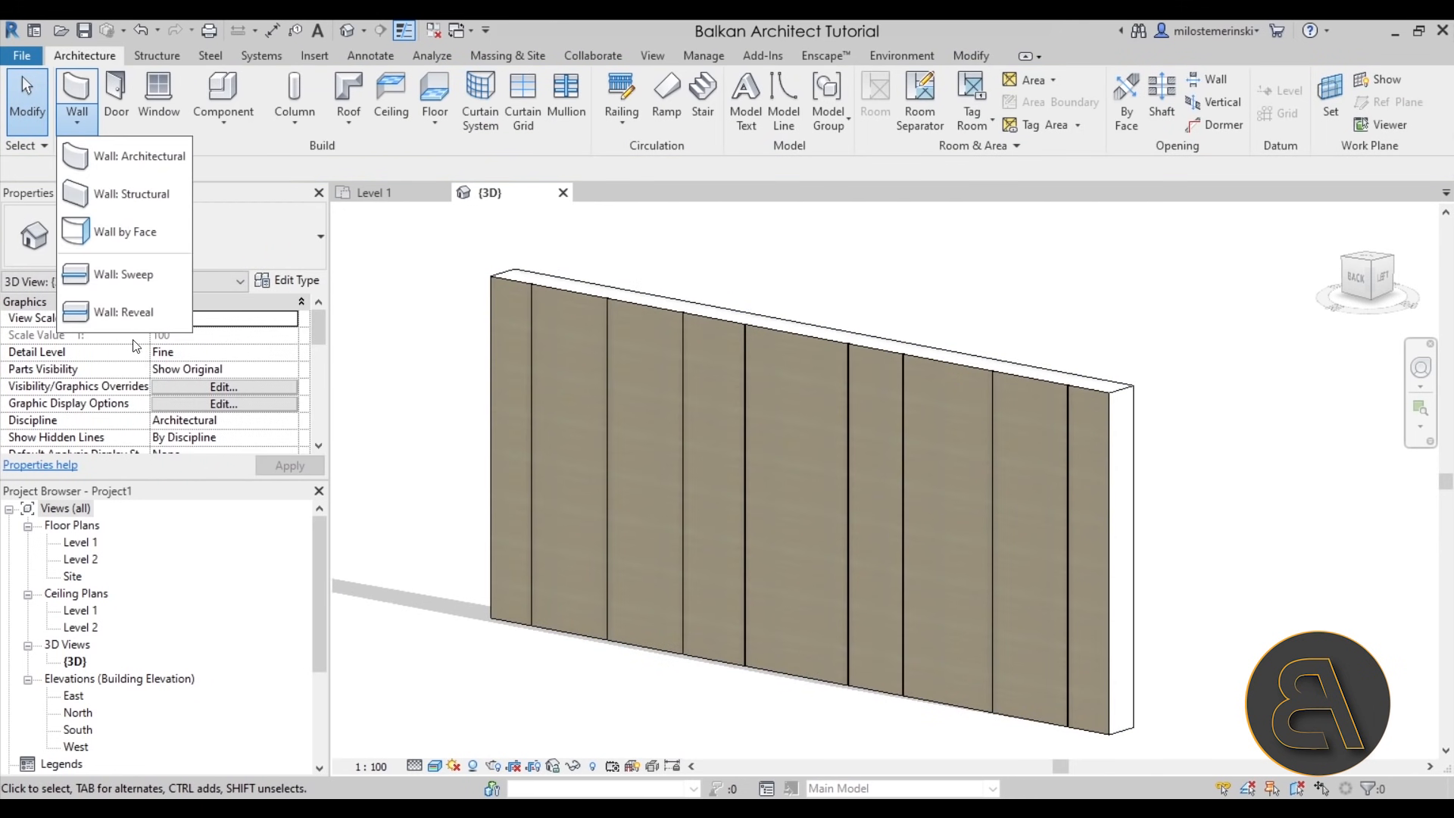
{"action": "left_click", "coordinate": [123, 313]}
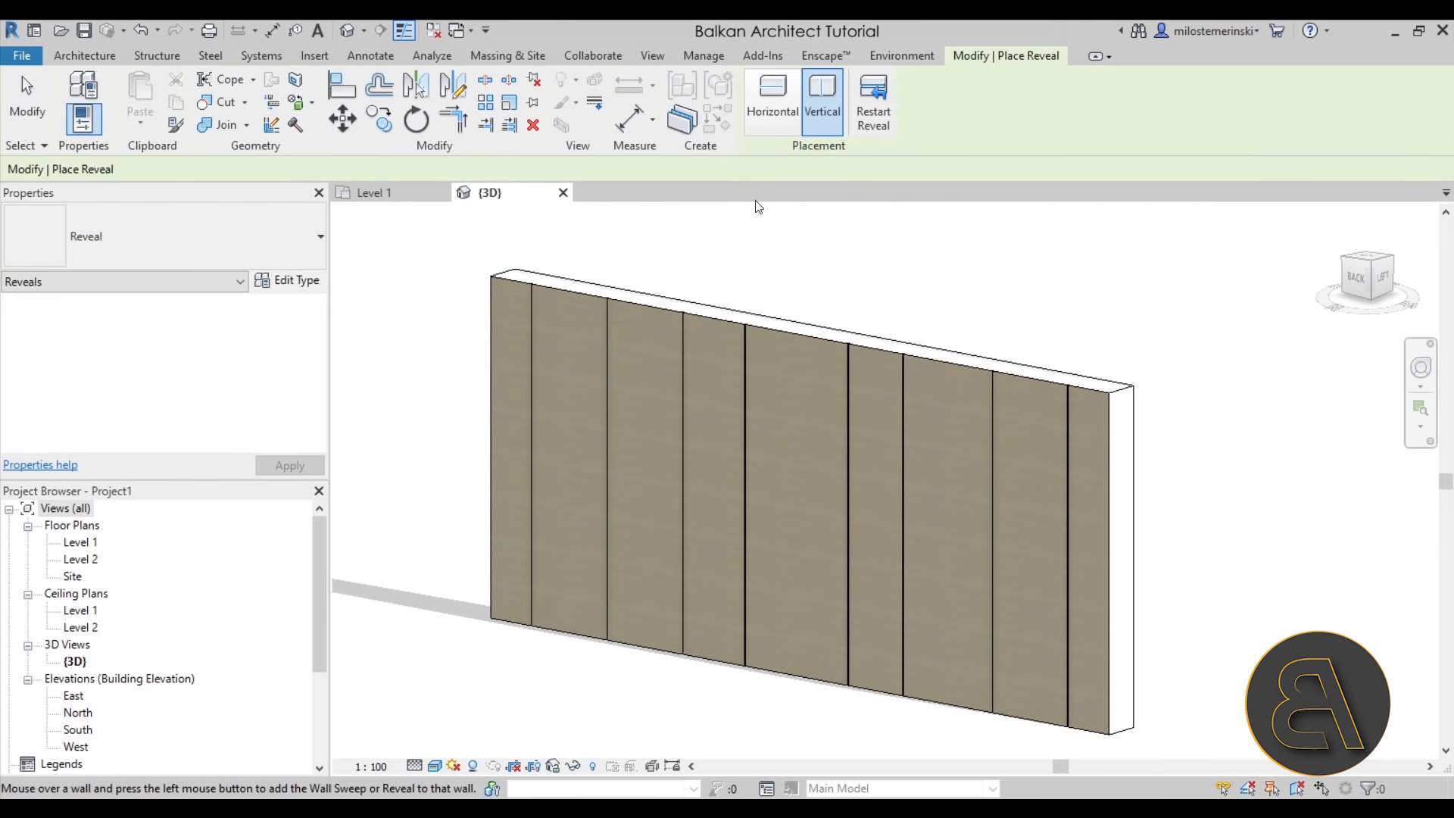
{"action": "left_click", "coordinate": [643, 361]}
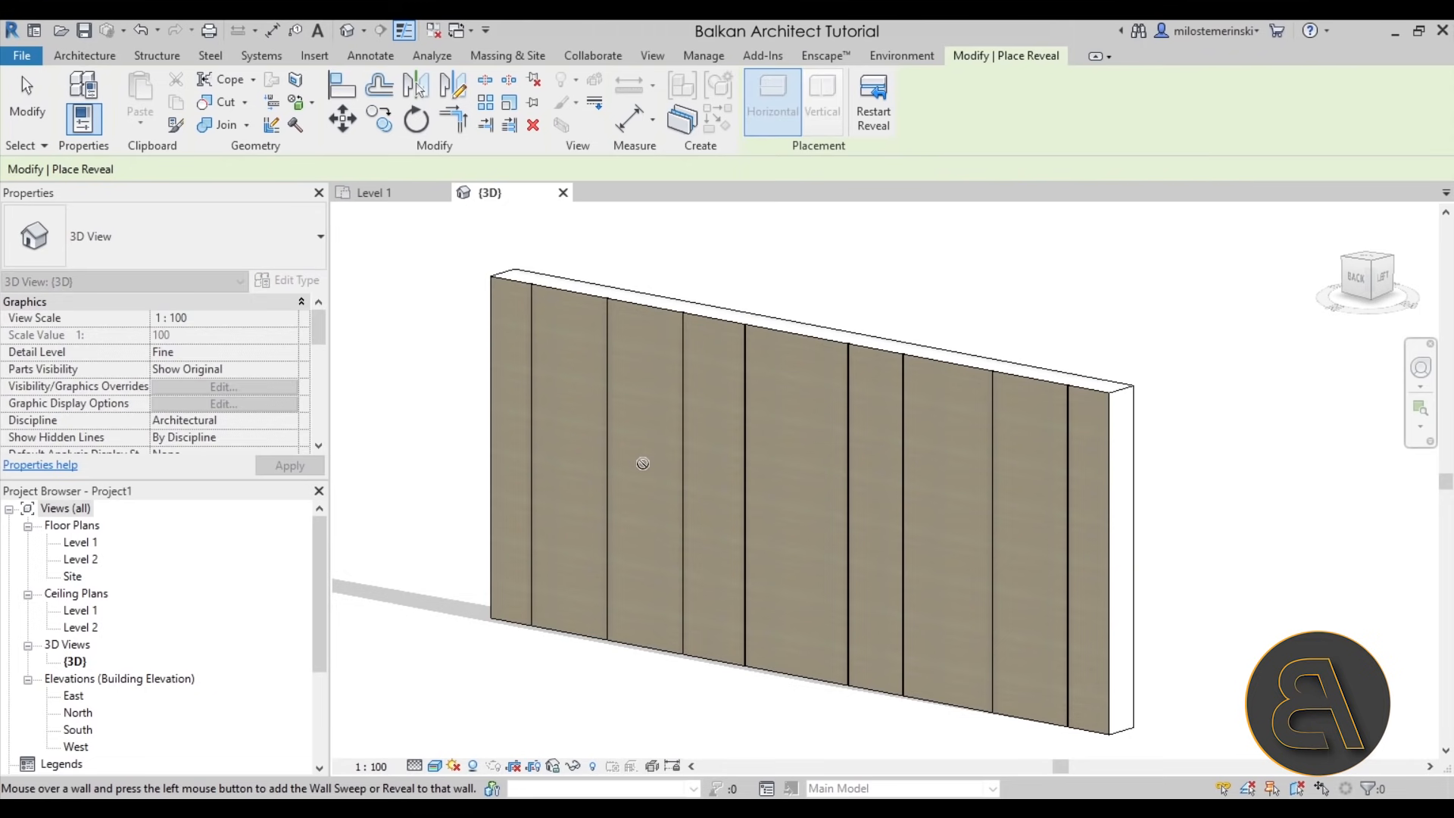
{"action": "key", "text": "Escape"}
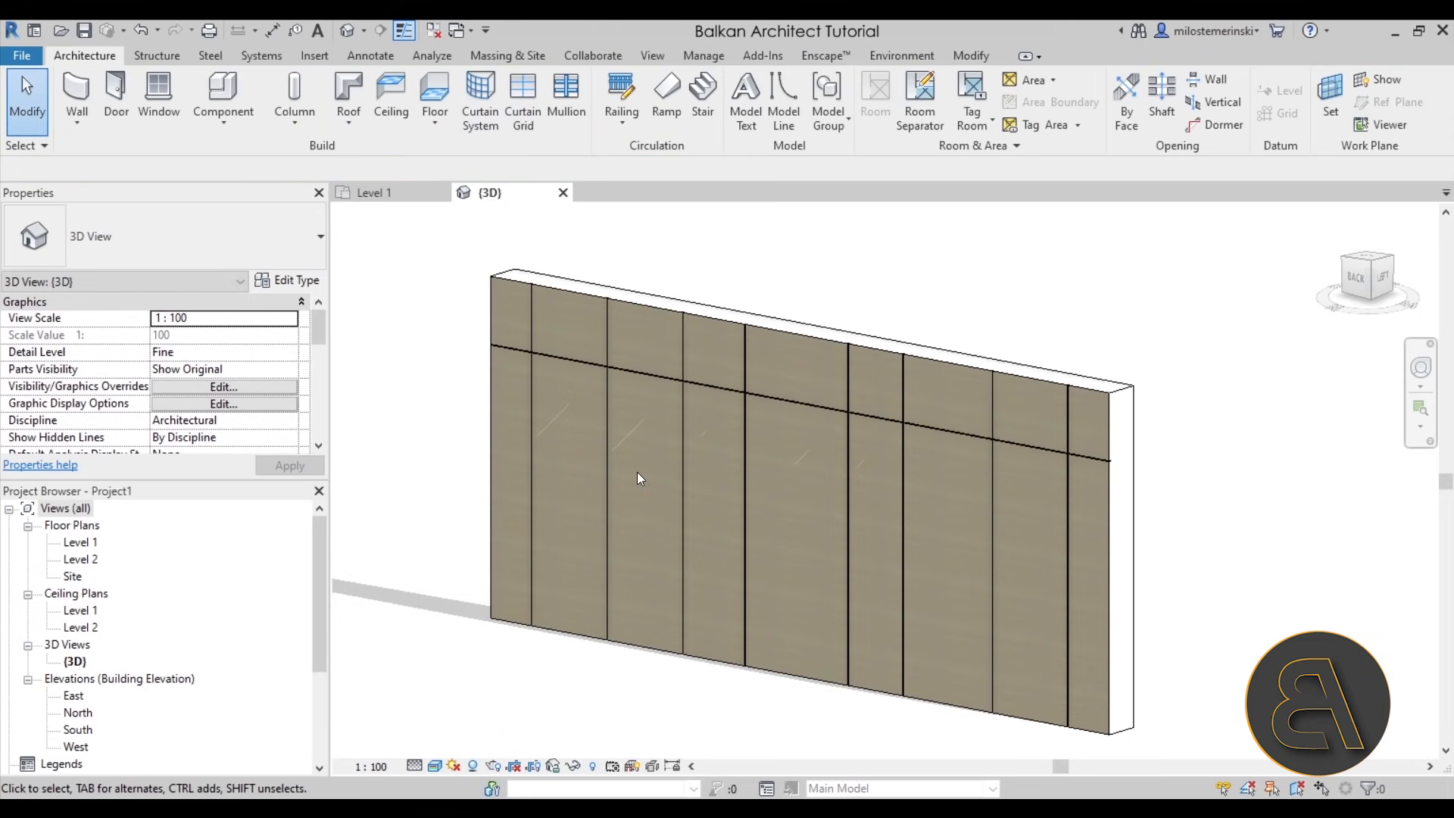
Copy the horizontal reveal four times down the wall face at irregular spacing to form a grid of stone joints
{"action": "left_click", "coordinate": [578, 365]}
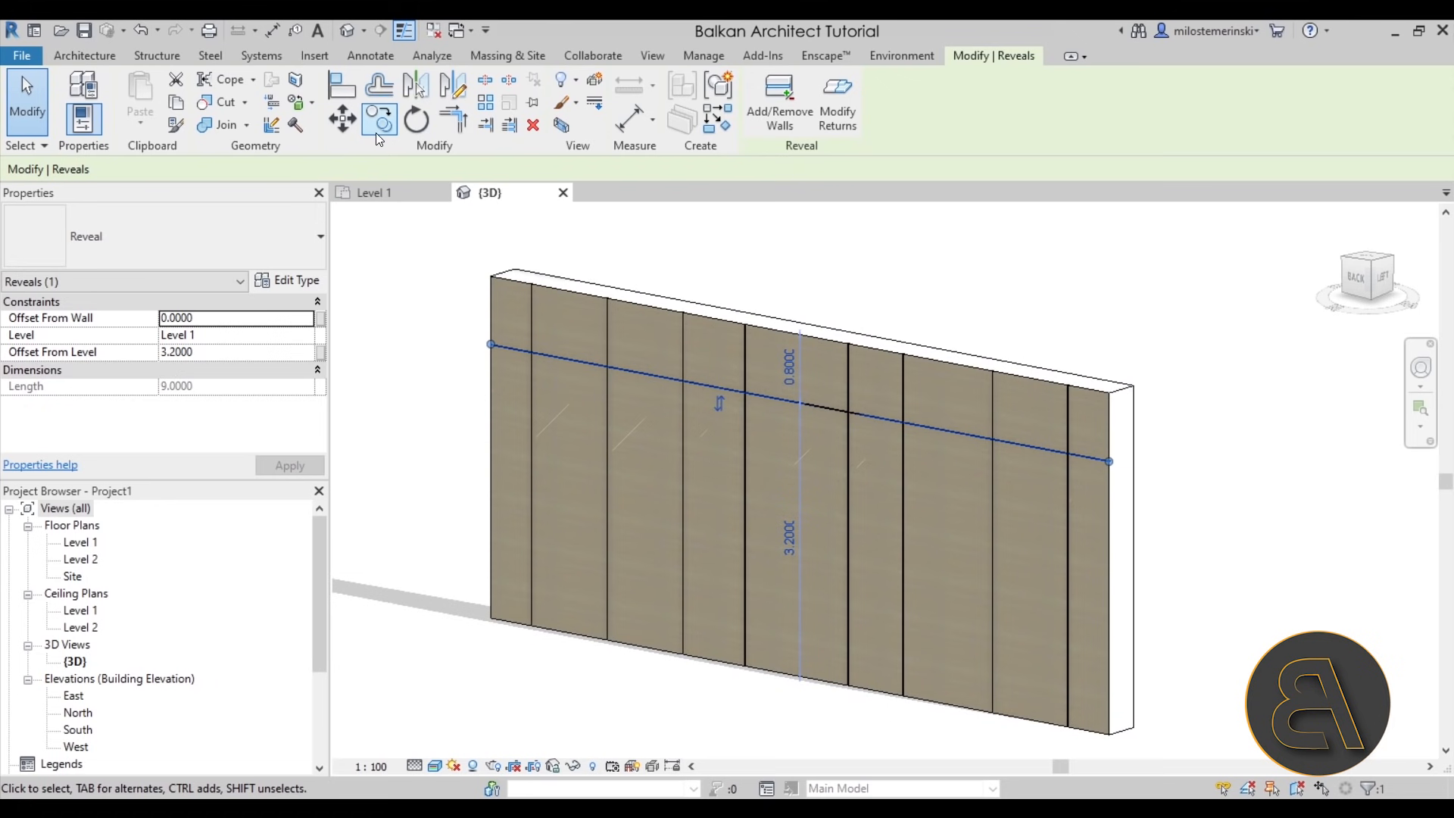
{"action": "left_click", "coordinate": [378, 129]}
{"action": "left_click", "coordinate": [562, 406]}
{"action": "scroll", "coordinate": [562, 406], "scroll_direction": "up", "scroll_amount": 3}
{"action": "left_click", "coordinate": [567, 484]}
{"action": "left_click", "coordinate": [569, 560]}
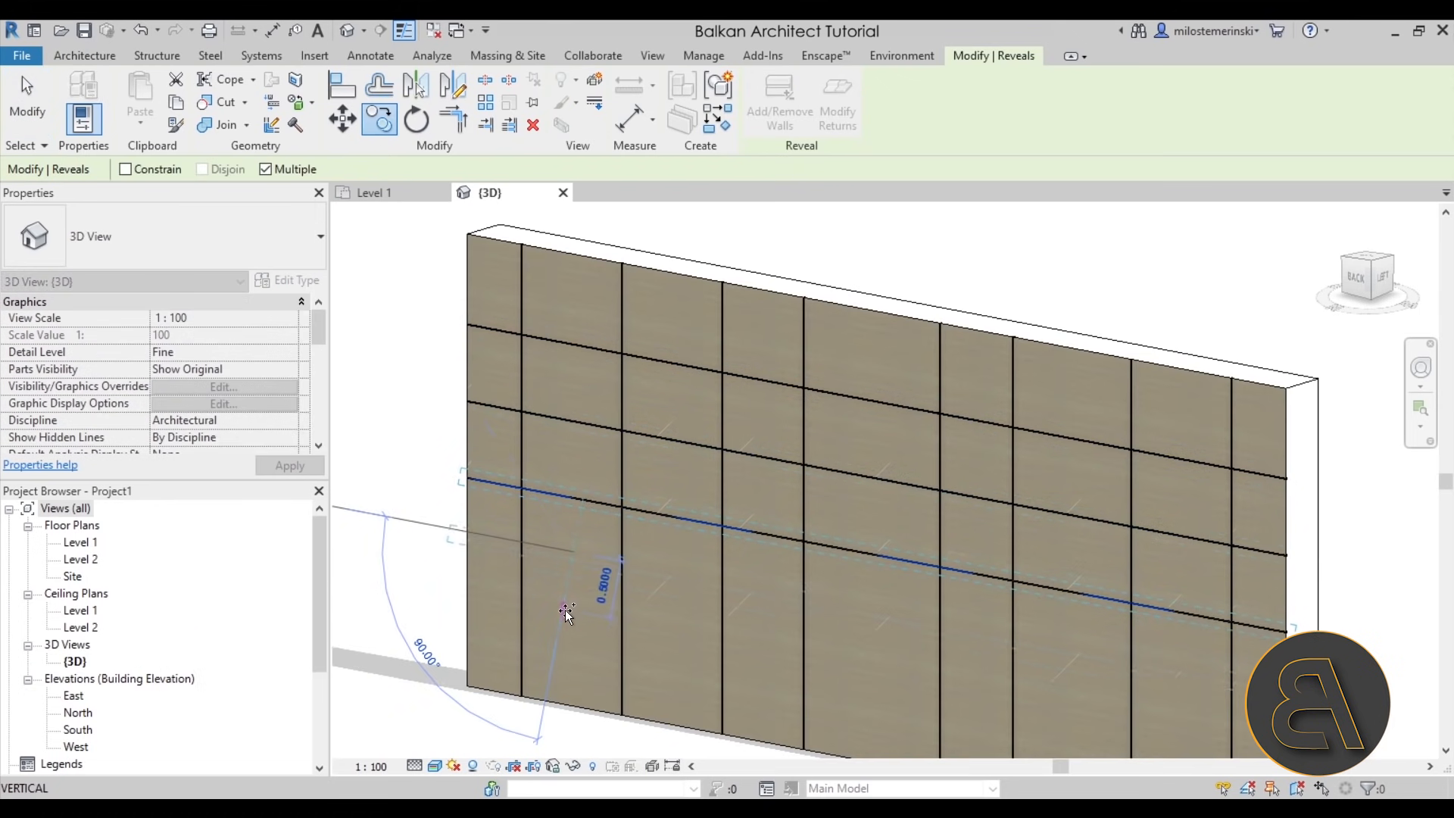
{"action": "left_click", "coordinate": [583, 649]}
{"action": "left_click", "coordinate": [589, 690]}
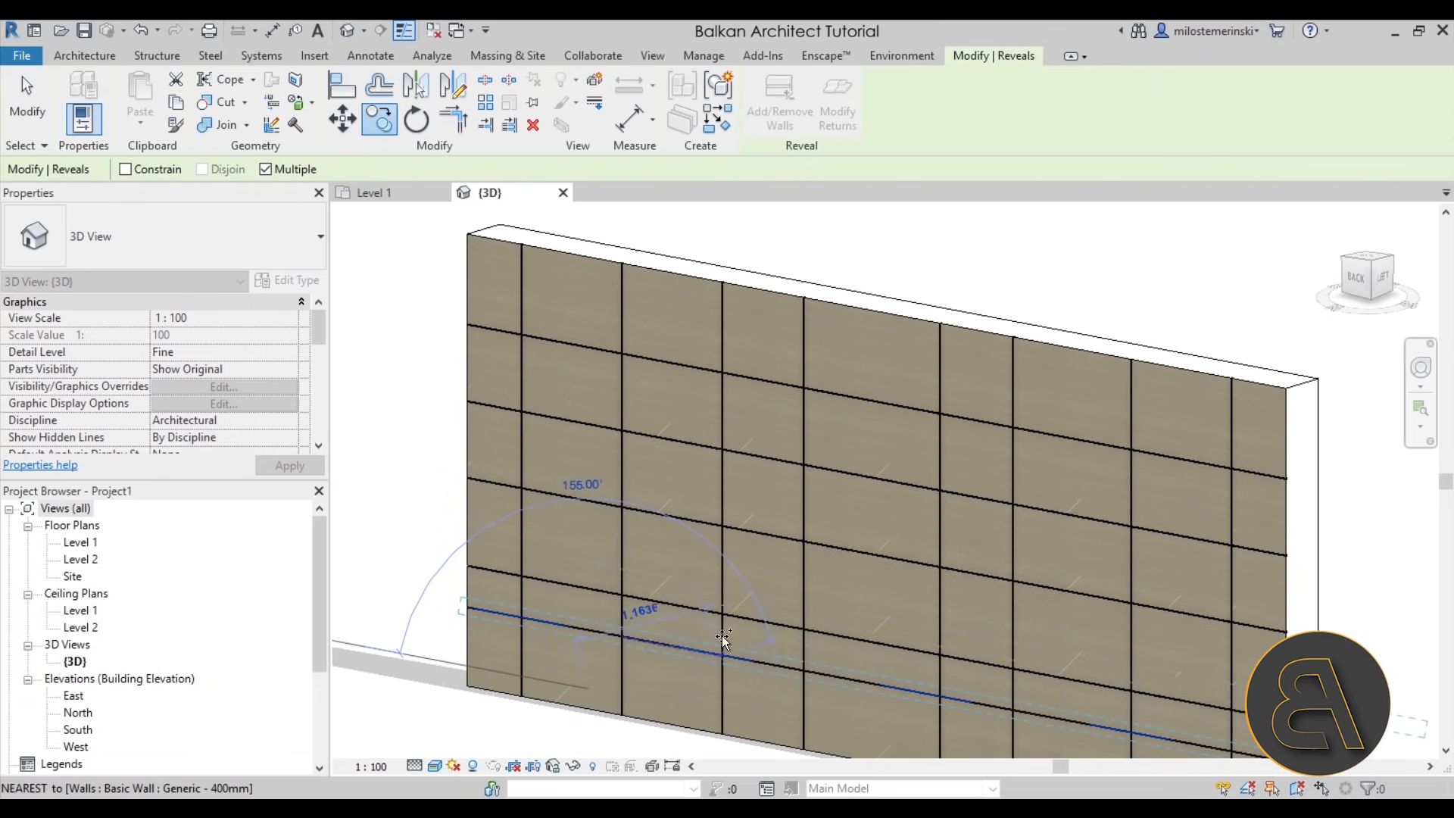
{"action": "key", "text": "Escape"}
{"action": "key", "text": "Escape"}
{"action": "scroll", "coordinate": [806, 498], "scroll_direction": "down", "scroll_amount": 4}
{"action": "scroll", "coordinate": [824, 467], "scroll_direction": "up", "scroll_amount": 6}
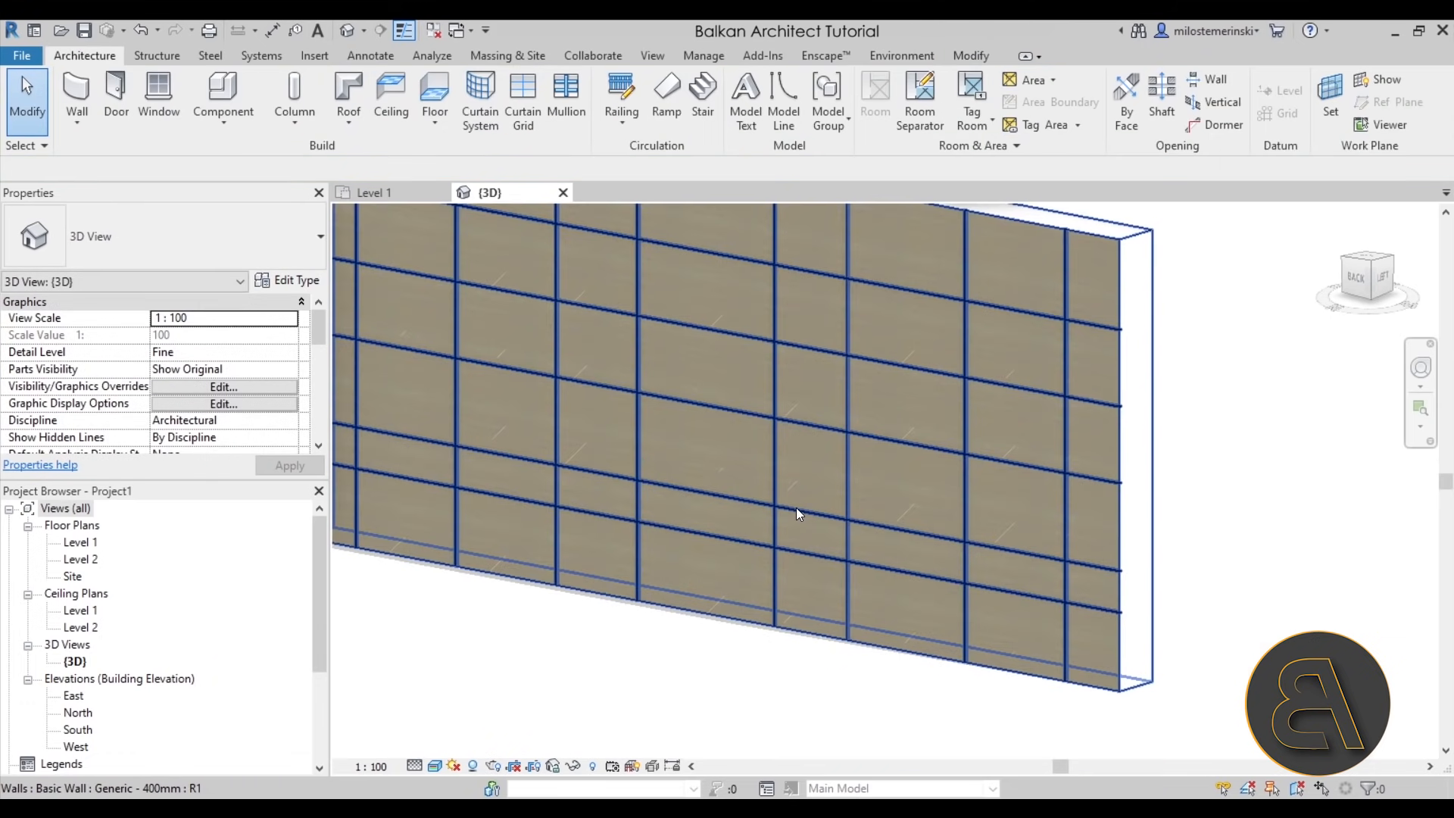
Shorten the second-lowest horizontal reveal at both ends so it stops at the second vertical joint from each wall end
{"action": "left_click", "coordinate": [797, 507]}
{"action": "left_click_drag", "start_coordinate": [1121, 572], "coordinate": [960, 547]}
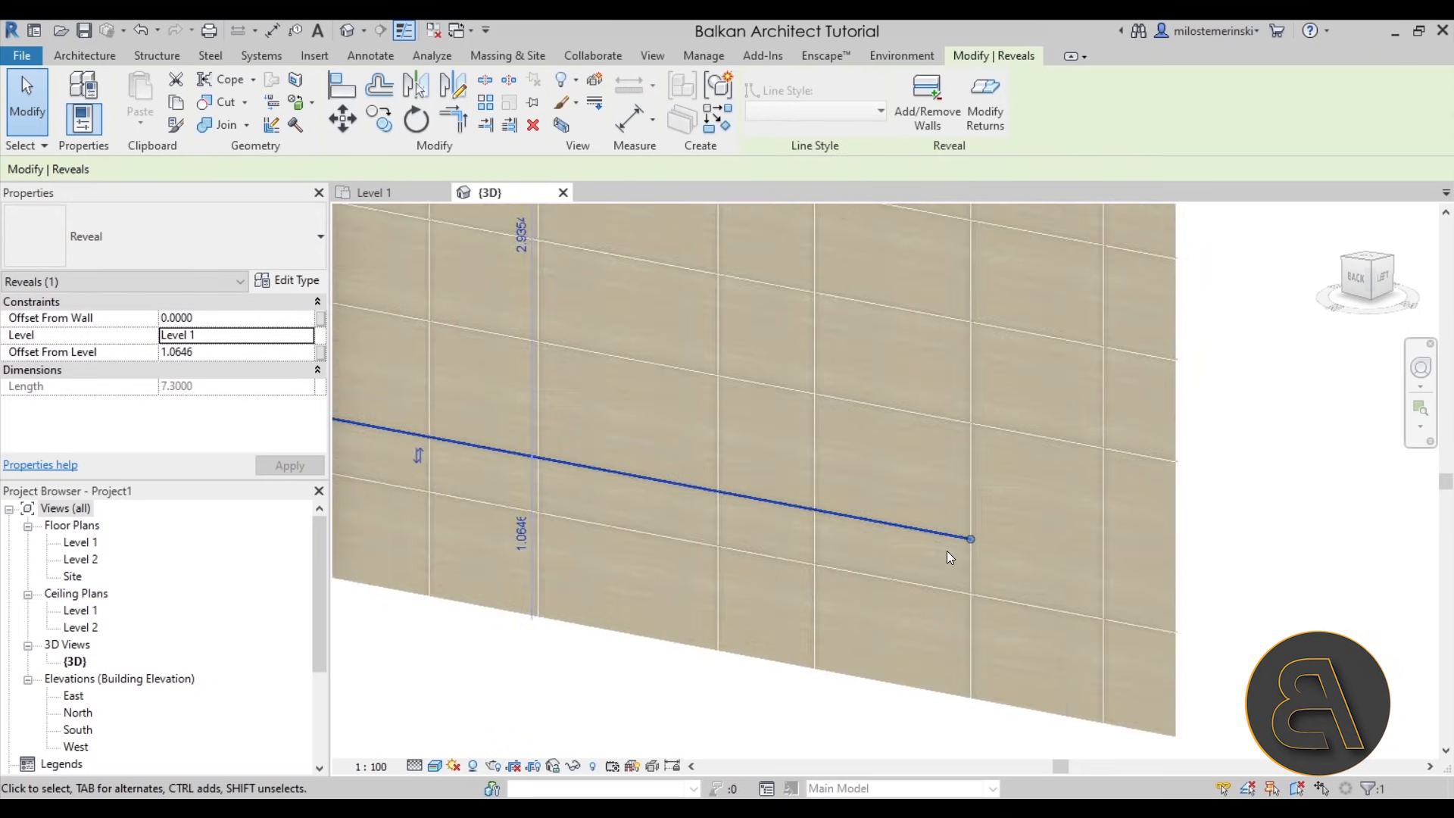
{"action": "key", "text": "Escape"}
{"action": "scroll", "coordinate": [948, 551], "scroll_direction": "up", "scroll_amount": 4}
{"action": "scroll", "coordinate": [950, 552], "scroll_direction": "down", "scroll_amount": 5}
{"action": "middle_click_drag", "start_coordinate": [956, 533], "coordinate": [952, 533], "text": "shift"}
{"action": "middle_click_drag", "start_coordinate": [1054, 503], "coordinate": [581, 518], "text": "shift"}
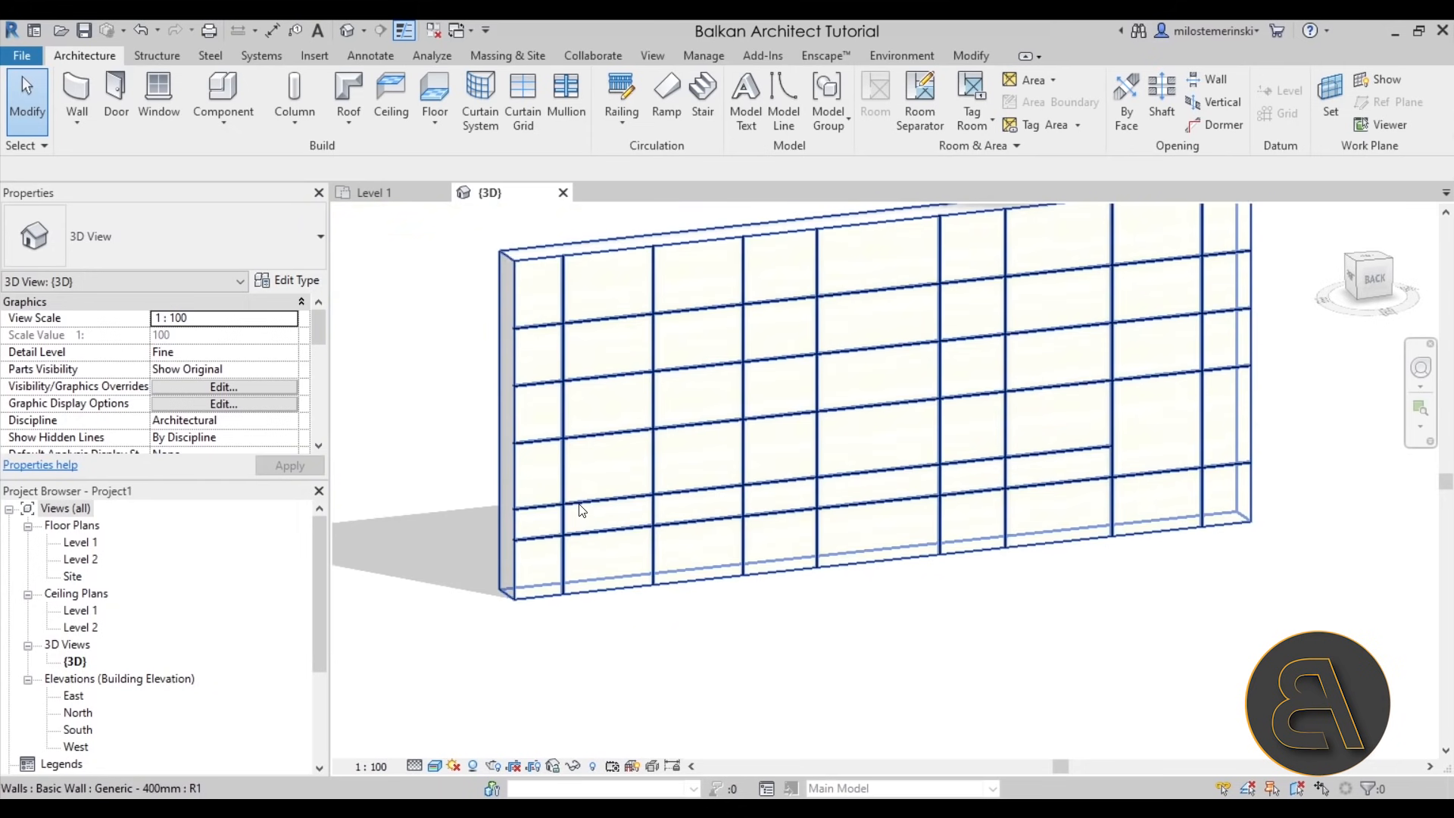
{"action": "left_click", "coordinate": [579, 508]}
{"action": "left_click_drag", "start_coordinate": [519, 510], "coordinate": [657, 500]}
{"action": "key", "text": "Escape"}
Examine the joint grid on the wall face in 3D and the cuts through the stone layer in the Level 1 plan
{"action": "middle_click_drag", "start_coordinate": [616, 477], "coordinate": [702, 550], "text": "shift"}
{"action": "scroll", "coordinate": [783, 402], "scroll_direction": "up", "scroll_amount": 5}
{"action": "middle_click_drag", "start_coordinate": [789, 492], "coordinate": [552, 292], "text": "shift"}
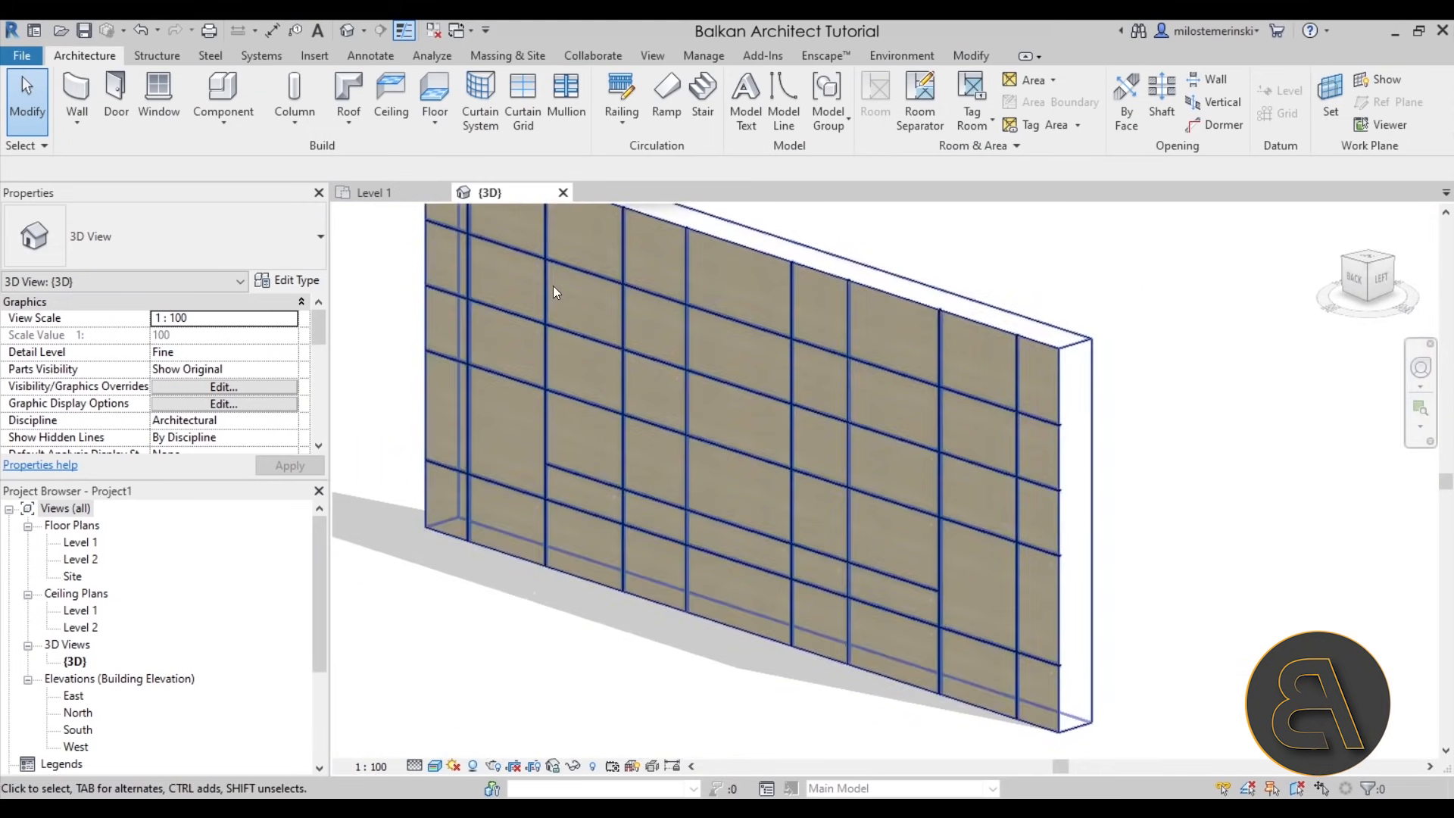
{"action": "left_click", "coordinate": [373, 192]}
{"action": "scroll", "coordinate": [867, 367], "scroll_direction": "up", "scroll_amount": 5}
{"action": "scroll", "coordinate": [862, 369], "scroll_direction": "down", "scroll_amount": 5}
{"action": "middle_click_drag", "start_coordinate": [811, 377], "coordinate": [911, 353]}
{"action": "scroll", "coordinate": [997, 389], "scroll_direction": "down", "scroll_amount": 4}
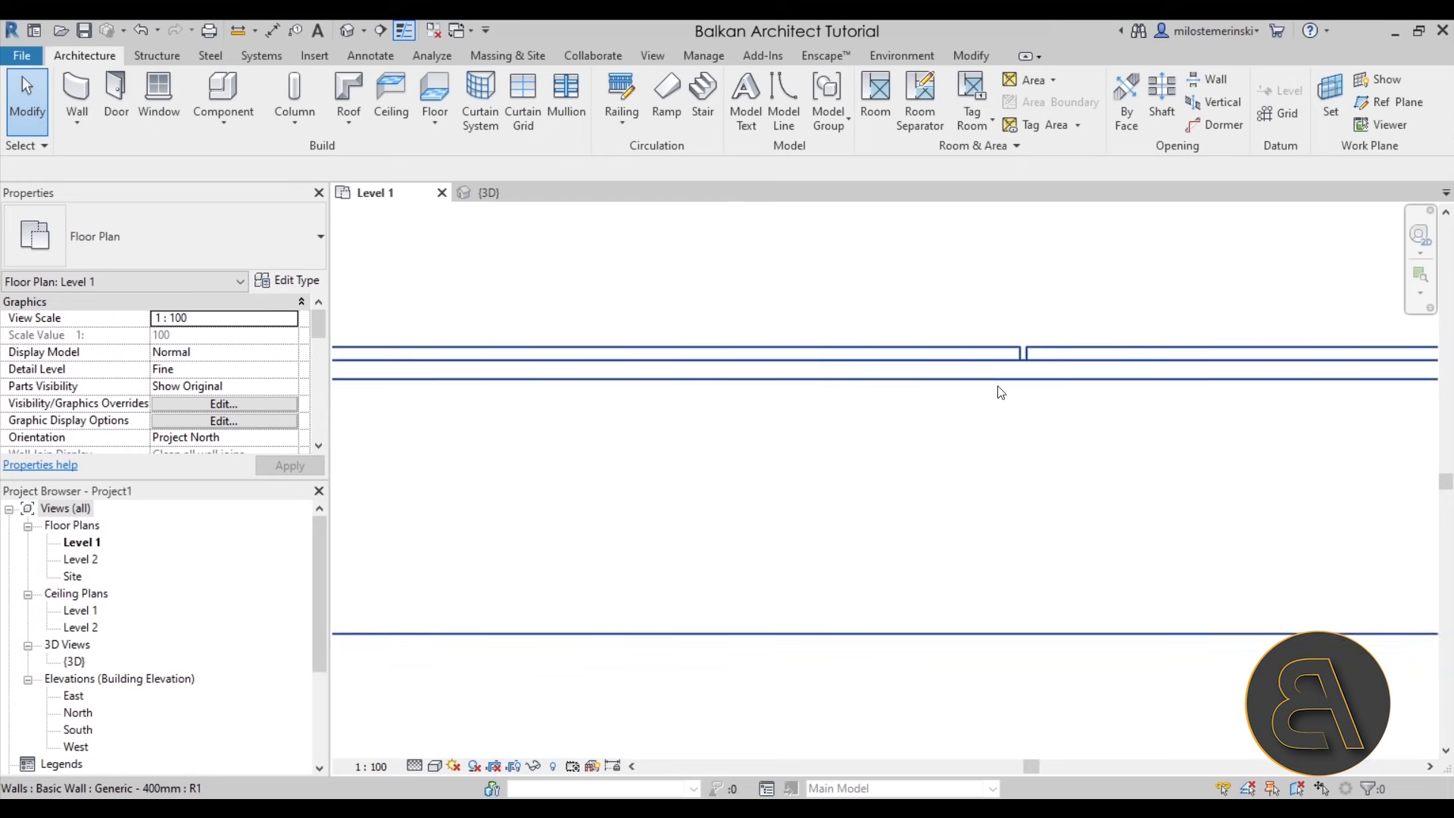
{"action": "middle_click_drag", "start_coordinate": [515, 434], "coordinate": [711, 448]}
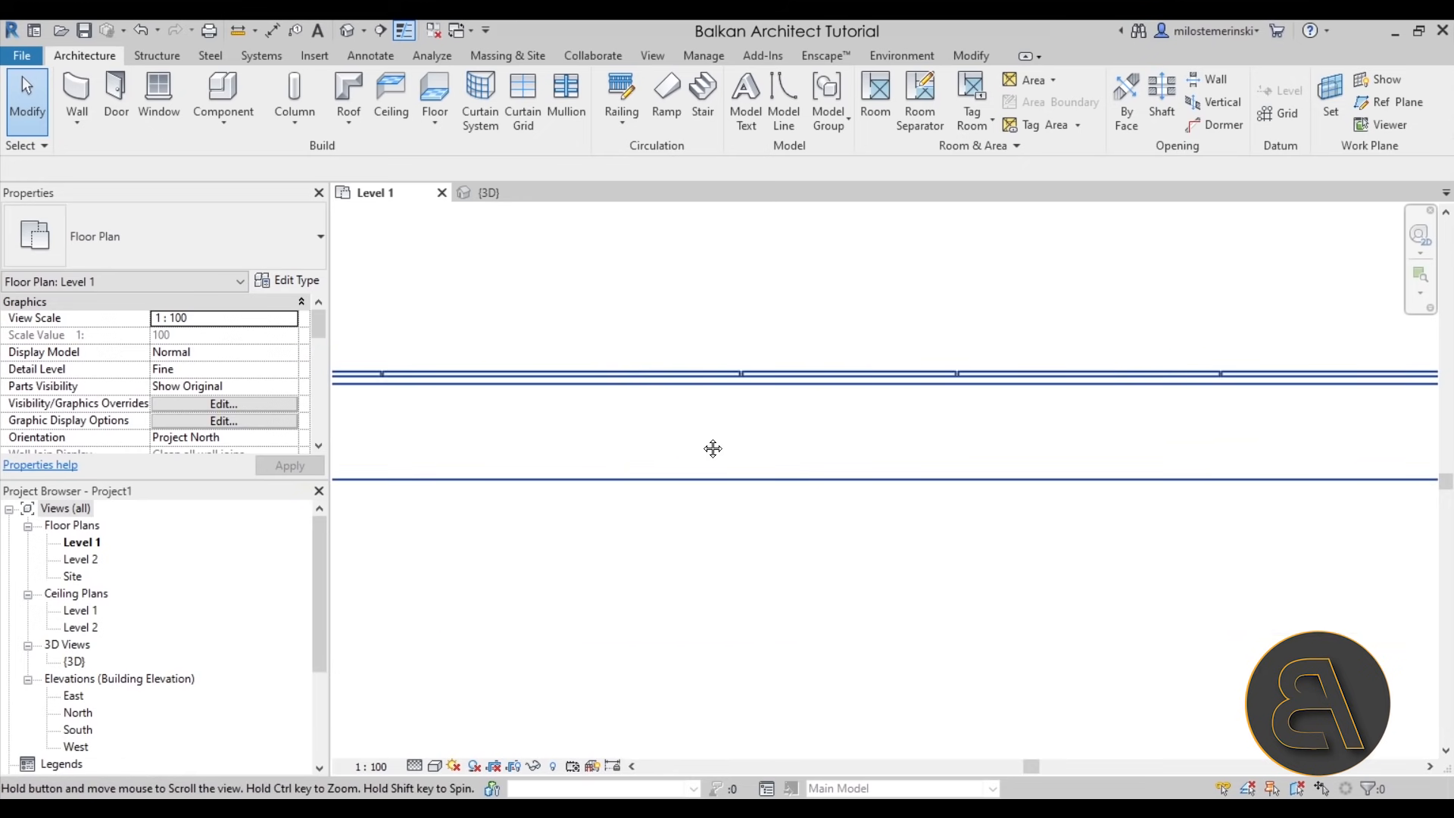
{"action": "left_click", "coordinate": [480, 195]}
{"action": "middle_click_drag", "start_coordinate": [770, 487], "coordinate": [723, 376], "text": "shift"}
{"action": "scroll", "coordinate": [693, 403], "scroll_direction": "up", "scroll_amount": 3}
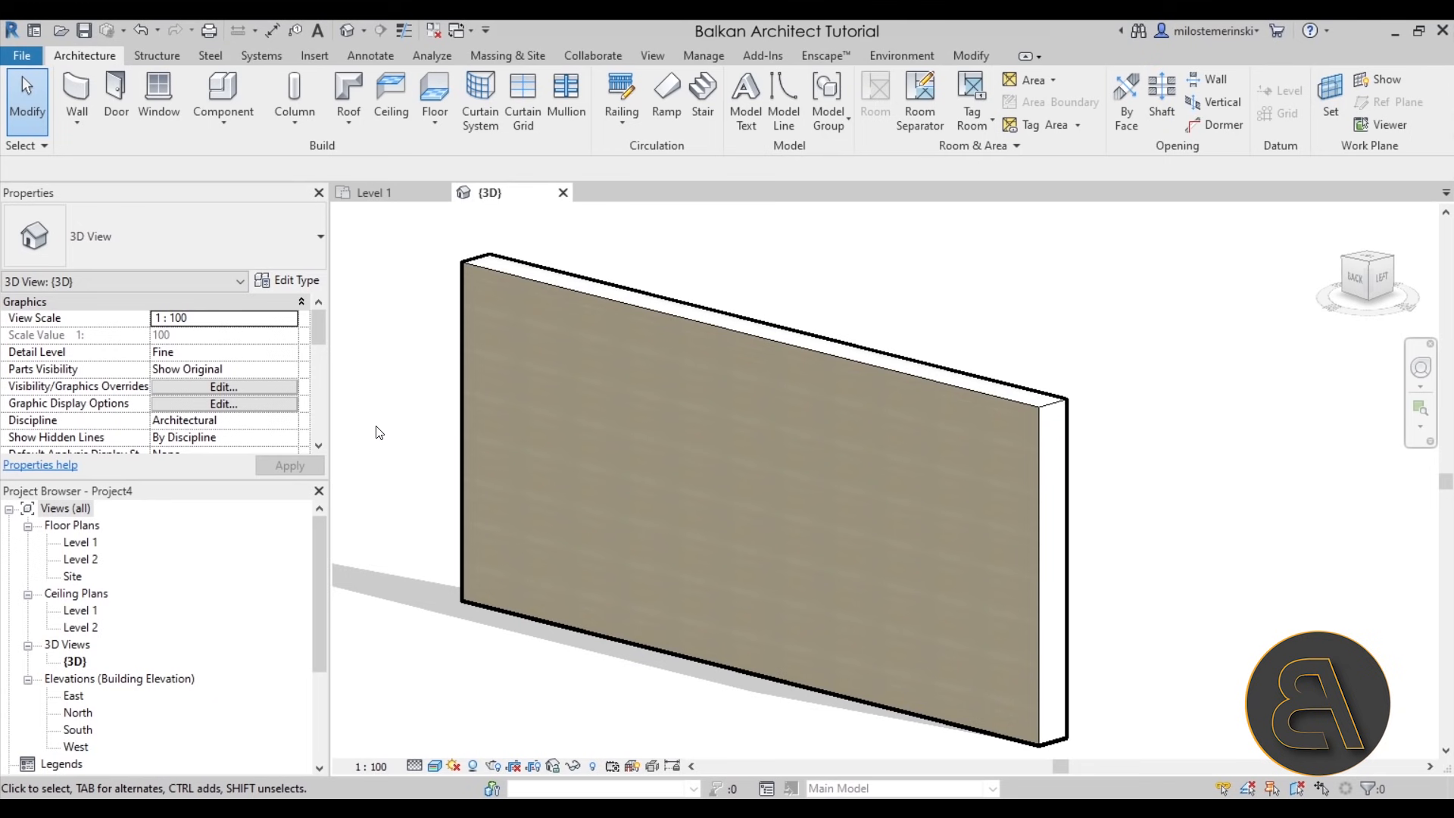
Create parts from the plain Generic - 400mm wall in Project4
{"action": "left_click", "coordinate": [460, 296]}
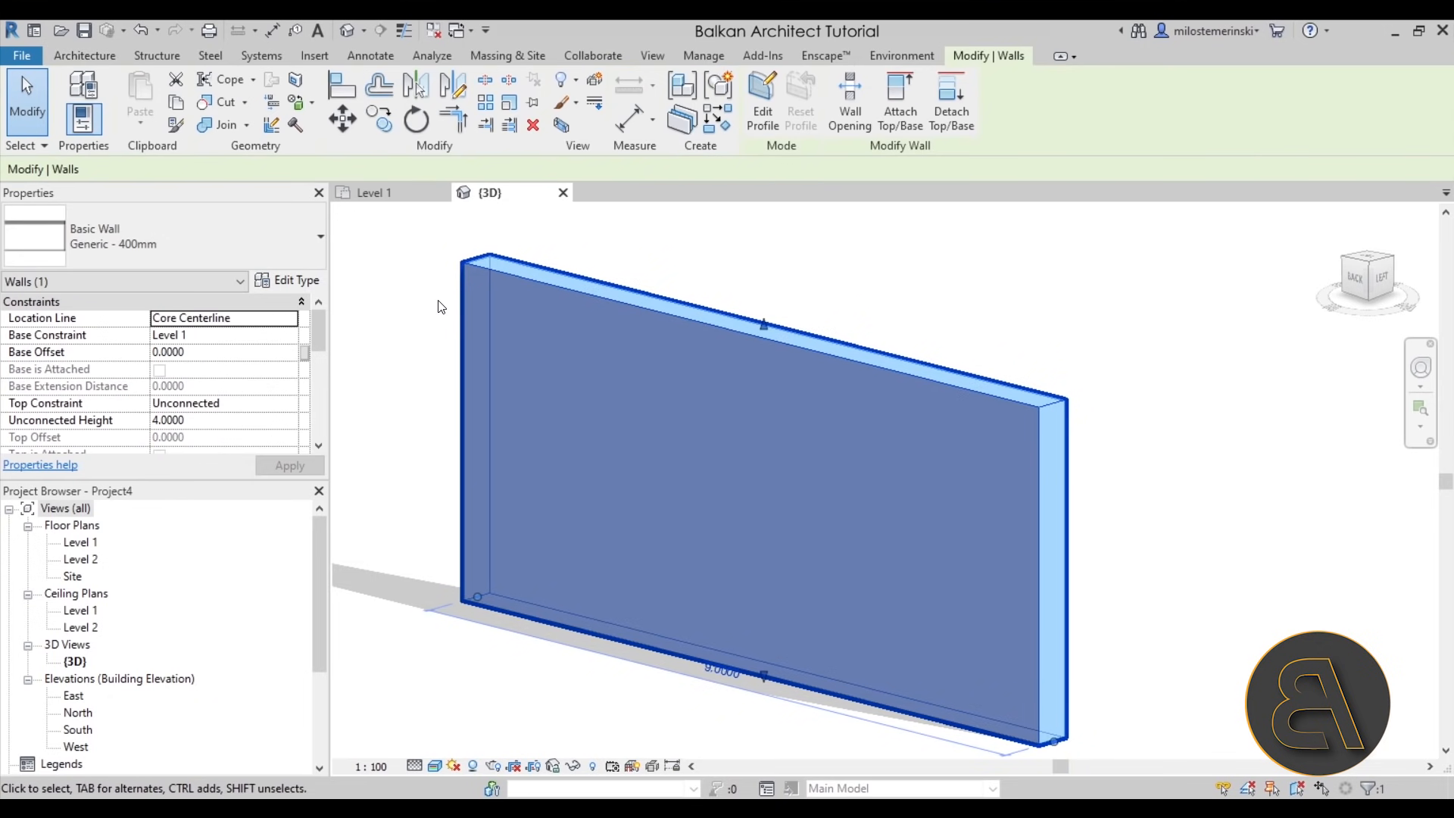
{"action": "left_click", "coordinate": [691, 125]}
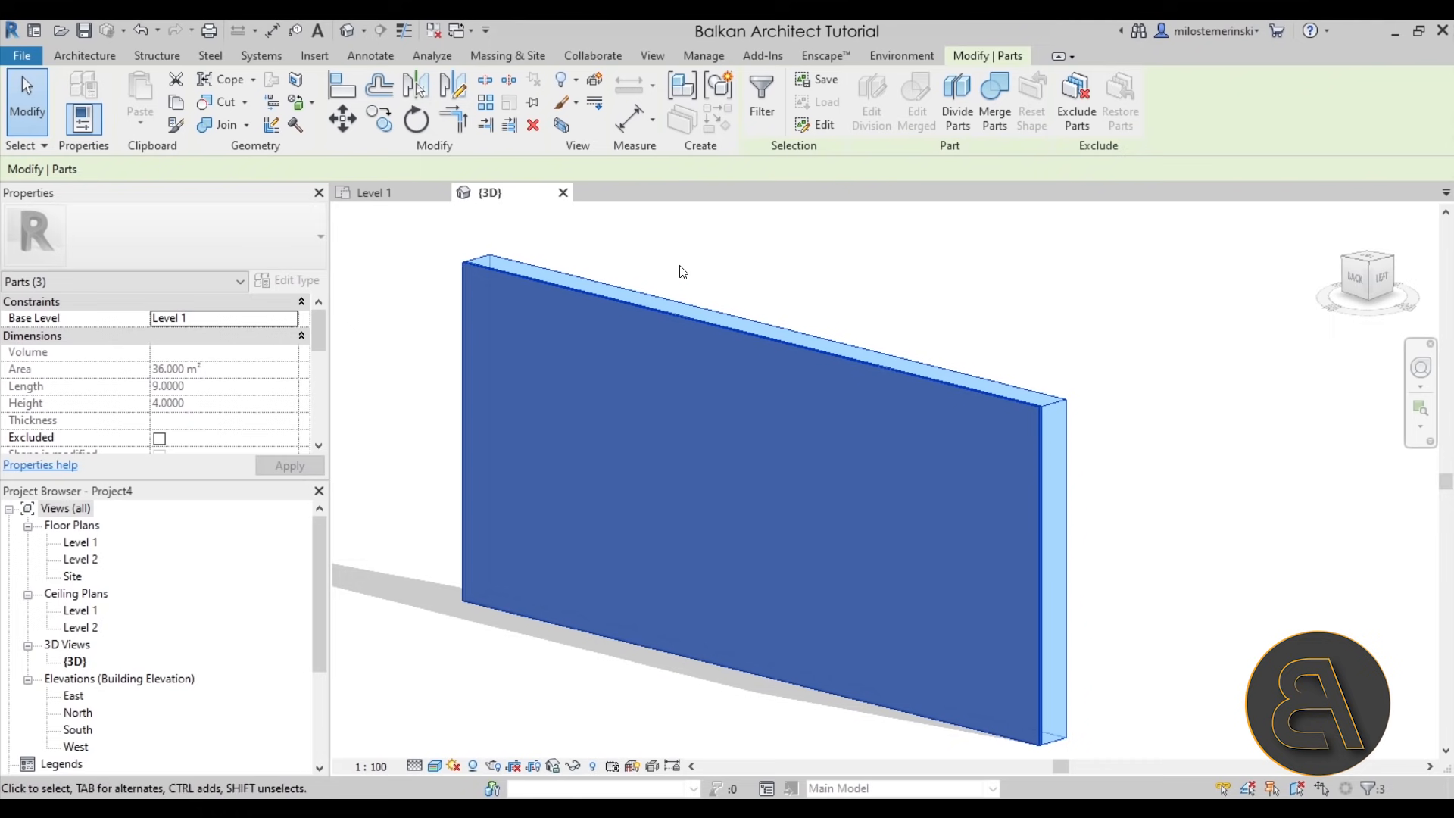
{"action": "left_click", "coordinate": [767, 307]}
Select the thin outer stone part of the wall and open a division sketch for it with Divide Parts
{"action": "middle_click_drag", "start_coordinate": [766, 307], "coordinate": [1016, 434], "text": "shift"}
{"action": "scroll", "coordinate": [855, 493], "scroll_direction": "up", "scroll_amount": 5}
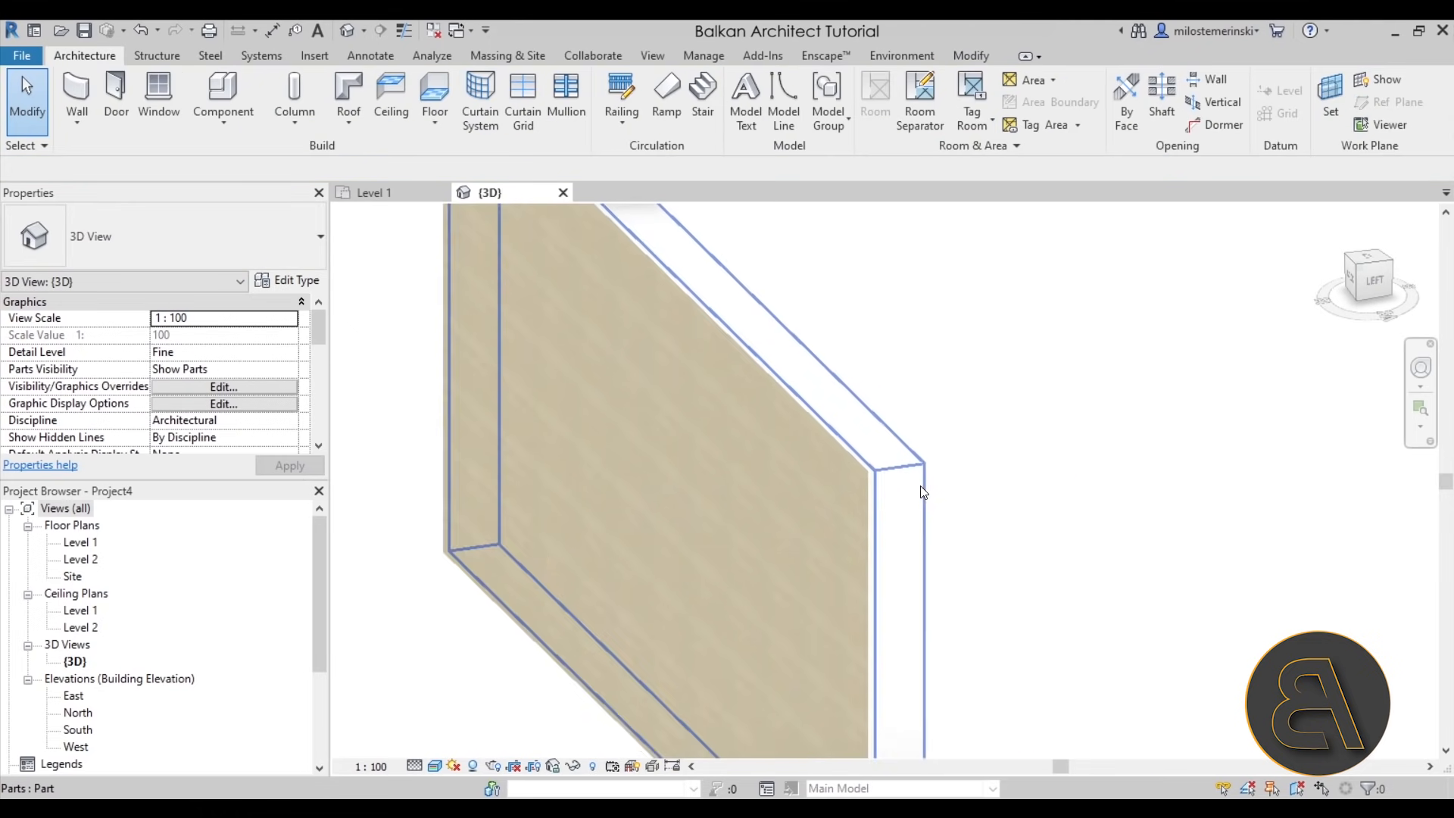
{"action": "scroll", "coordinate": [843, 437], "scroll_direction": "up", "scroll_amount": 4}
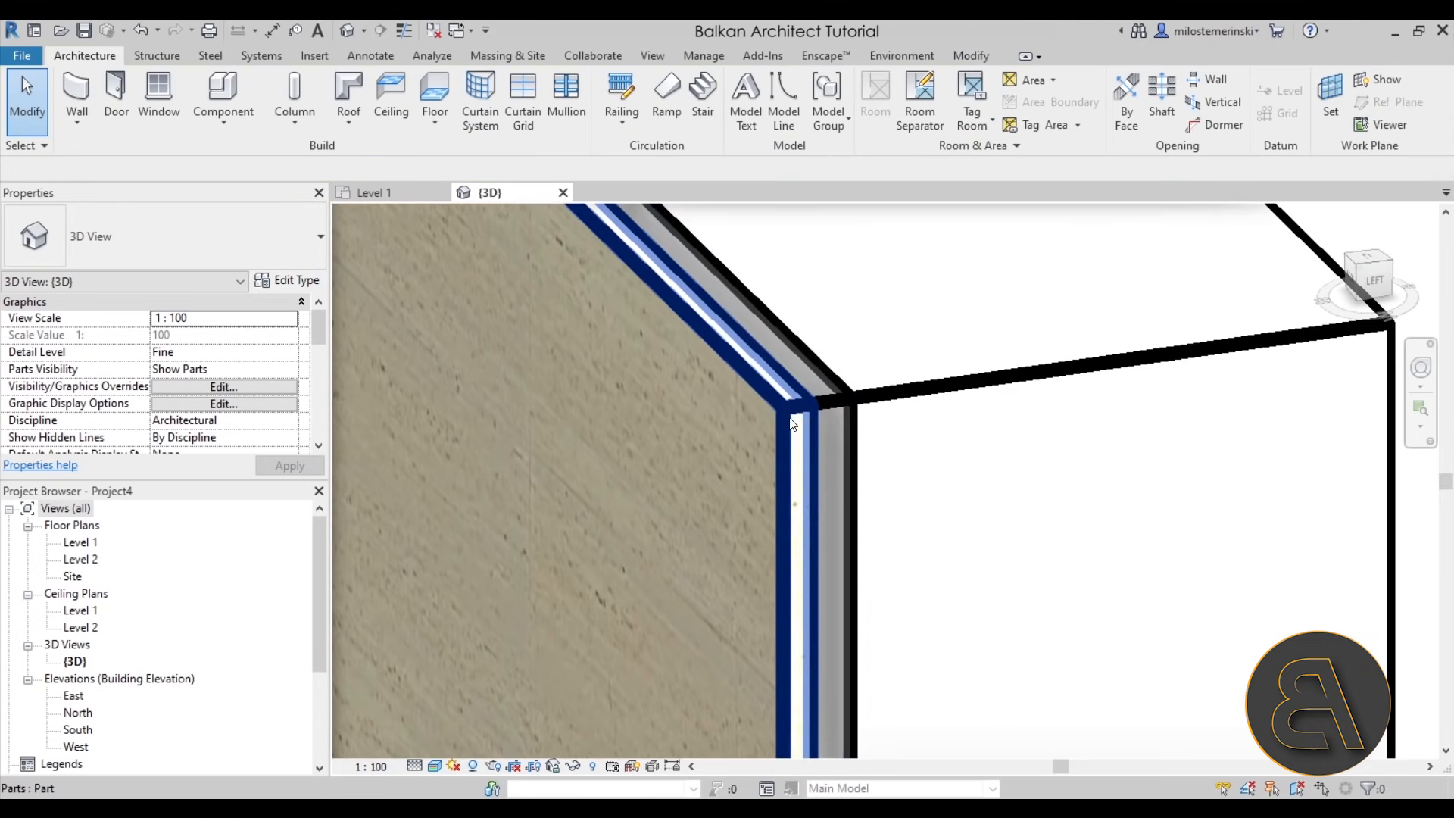
{"action": "left_click", "coordinate": [871, 333]}
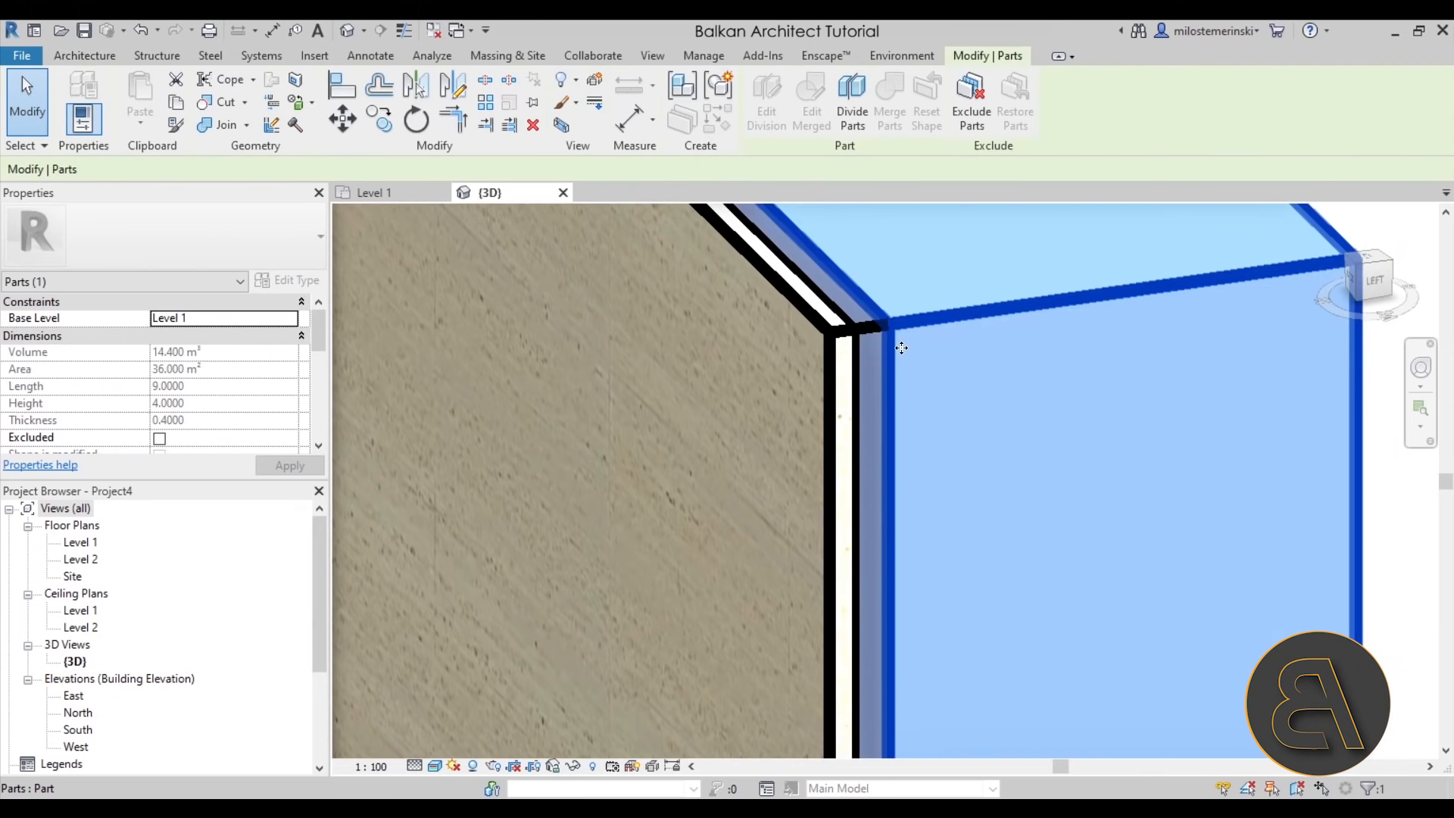
{"action": "left_click", "coordinate": [864, 345]}
{"action": "scroll", "coordinate": [934, 333], "scroll_direction": "down", "scroll_amount": 5}
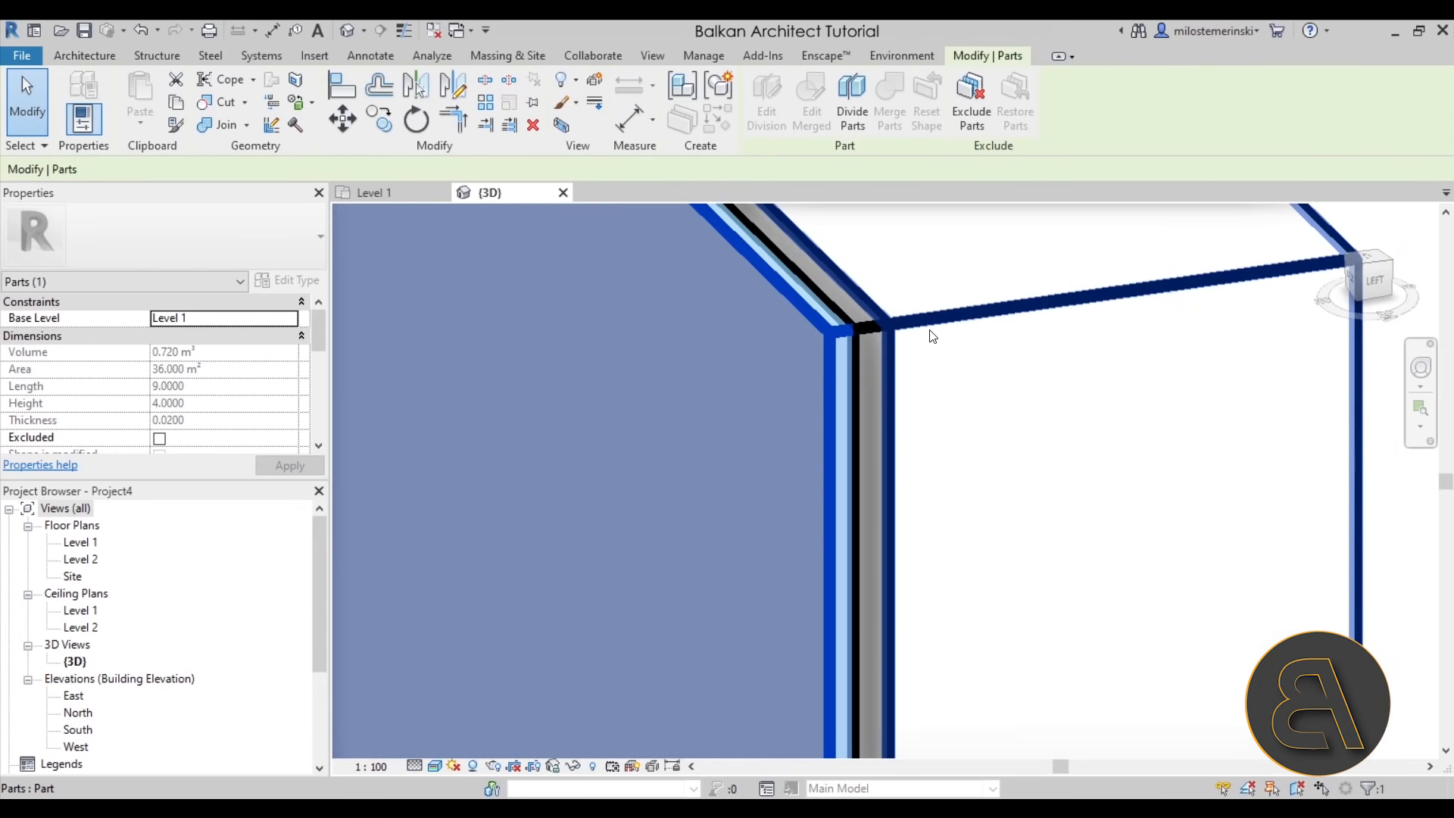
{"action": "scroll", "coordinate": [936, 331], "scroll_direction": "down", "scroll_amount": 3}
{"action": "middle_click_drag", "start_coordinate": [937, 328], "coordinate": [789, 435], "text": "shift"}
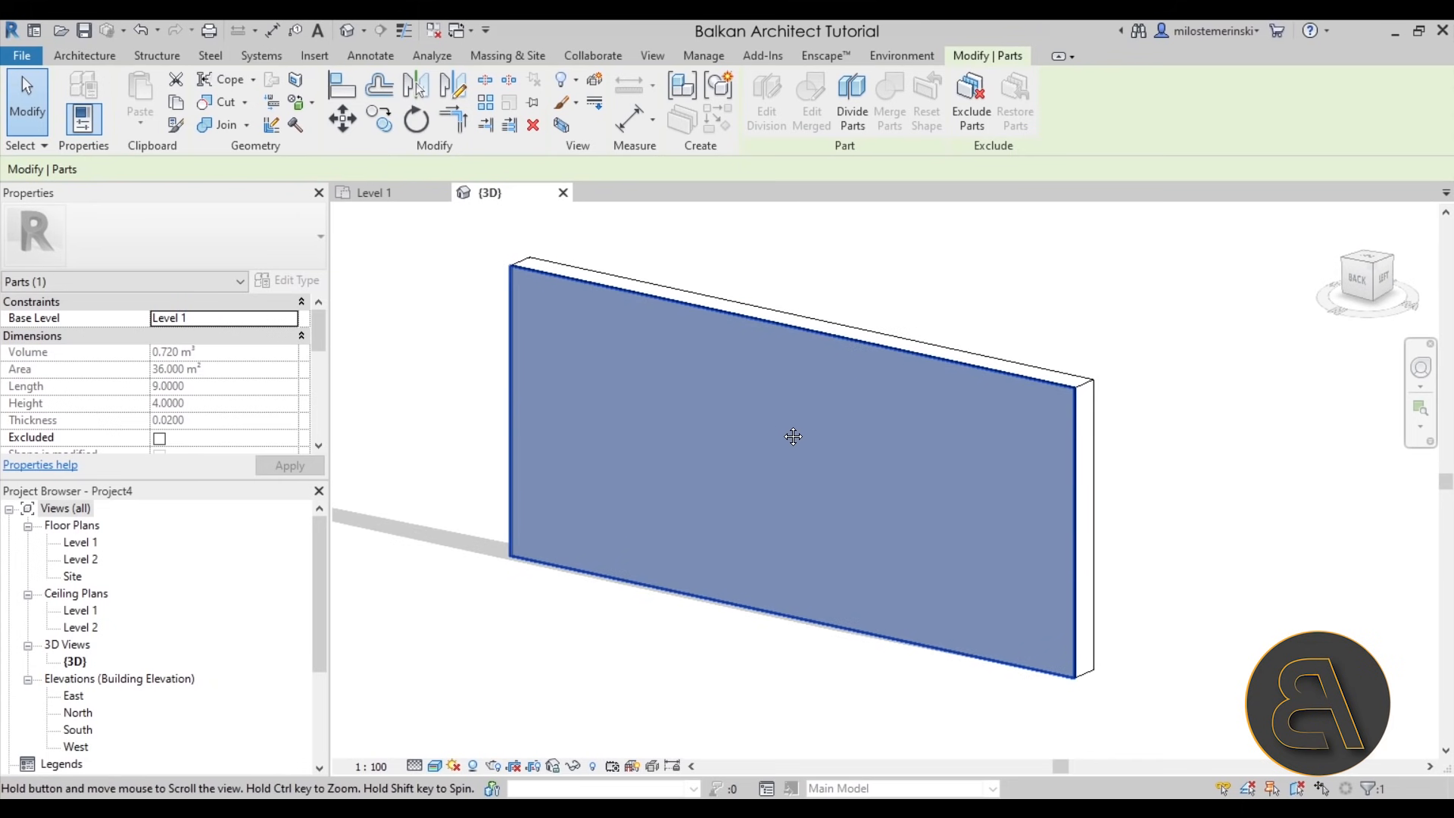
{"action": "left_click", "coordinate": [855, 121]}
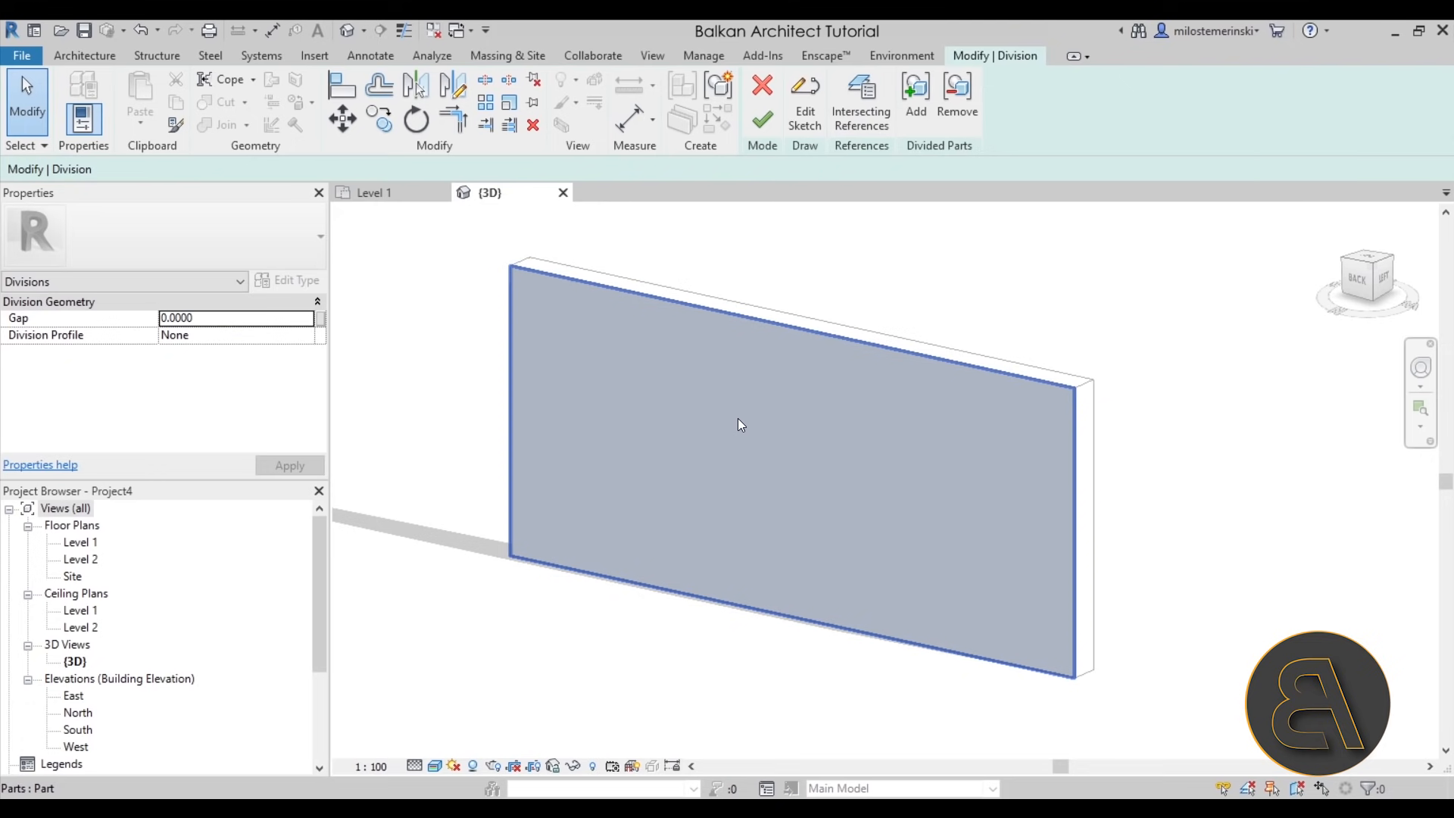
{"action": "left_click", "coordinate": [806, 113]}
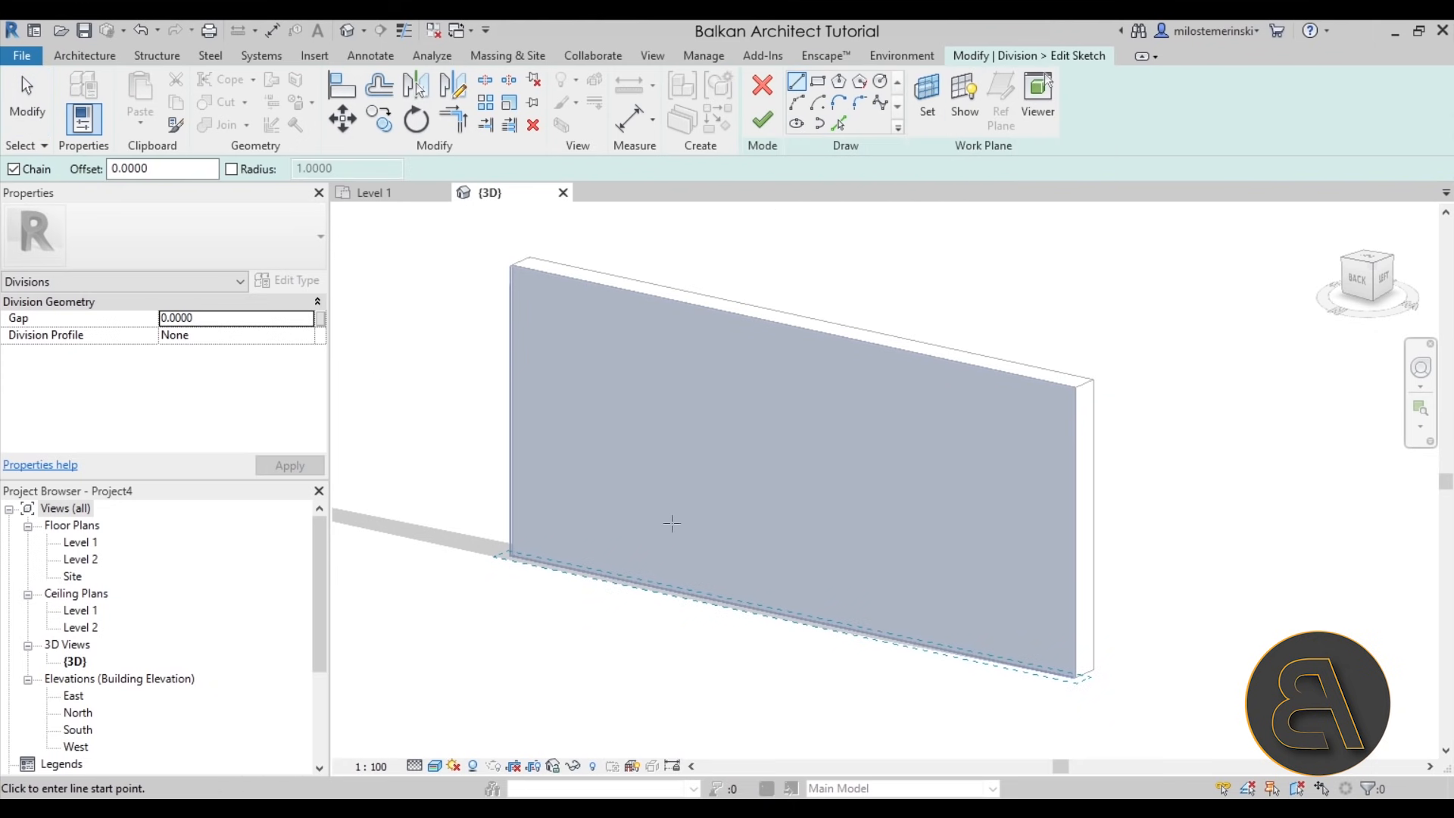
Set the sketch work plane with Pick a plane, using the outer stone part's face
{"action": "mouse_move", "coordinate": [643, 379]}
{"action": "middle_mouse_down", "text": "shift"}
{"action": "mouse_move", "coordinate": [757, 322]}
{"action": "mouse_move", "coordinate": [902, 318]}
{"action": "mouse_move", "coordinate": [770, 385]}
{"action": "mouse_move", "coordinate": [657, 390]}
{"action": "middle_mouse_up", "text": "shift"}
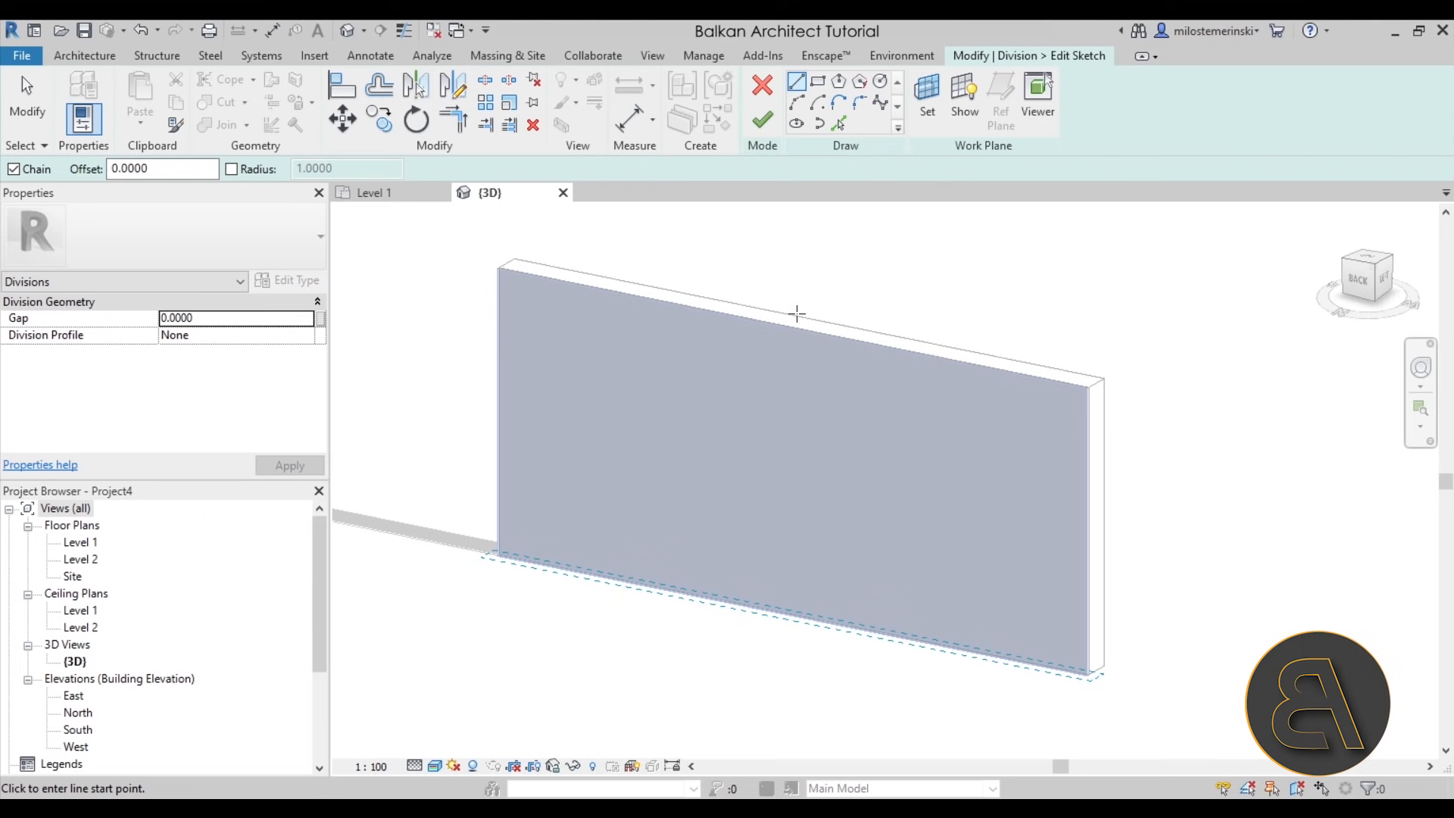
{"action": "left_click", "coordinate": [926, 121]}
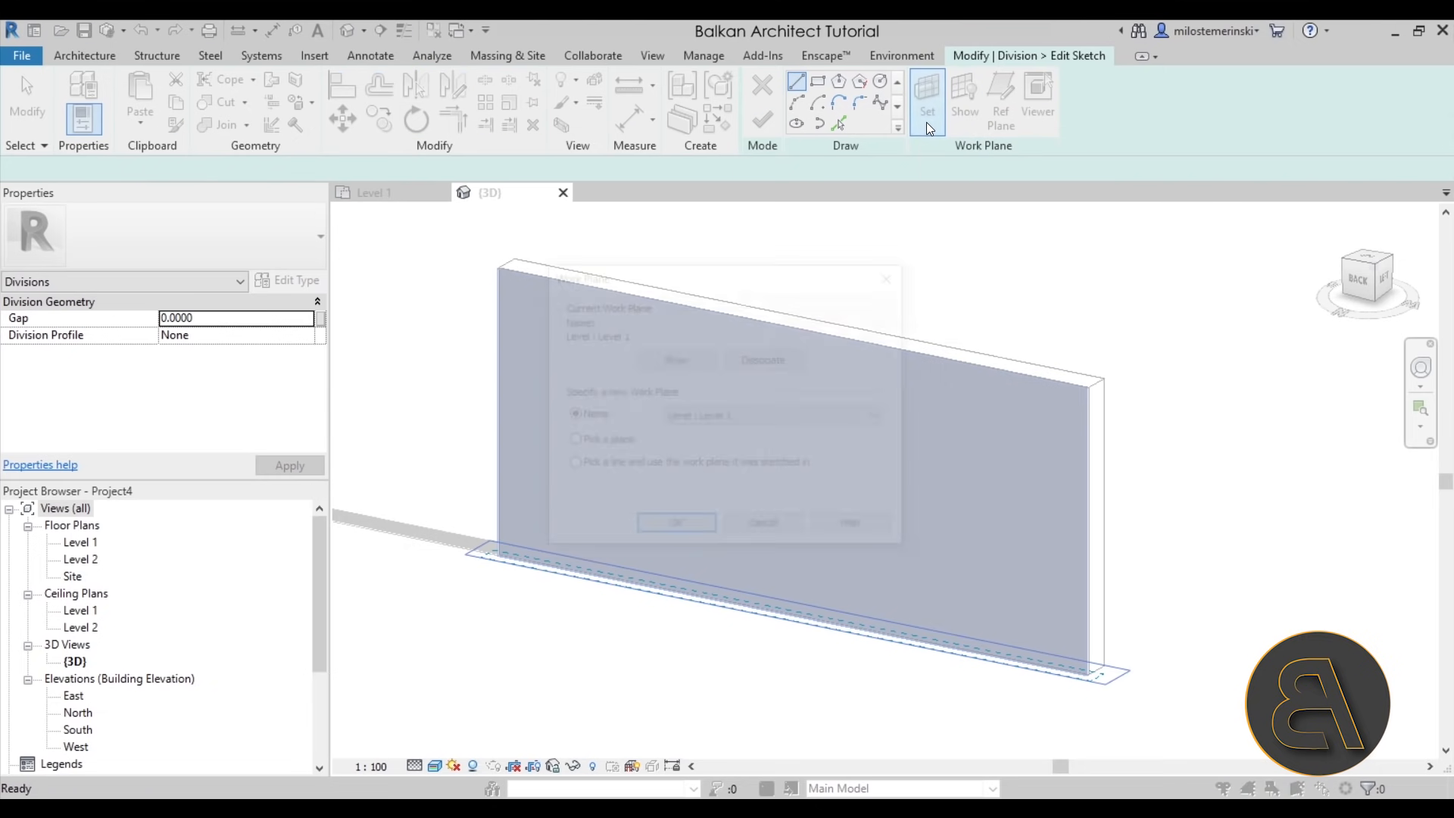
{"action": "left_click", "coordinate": [588, 445]}
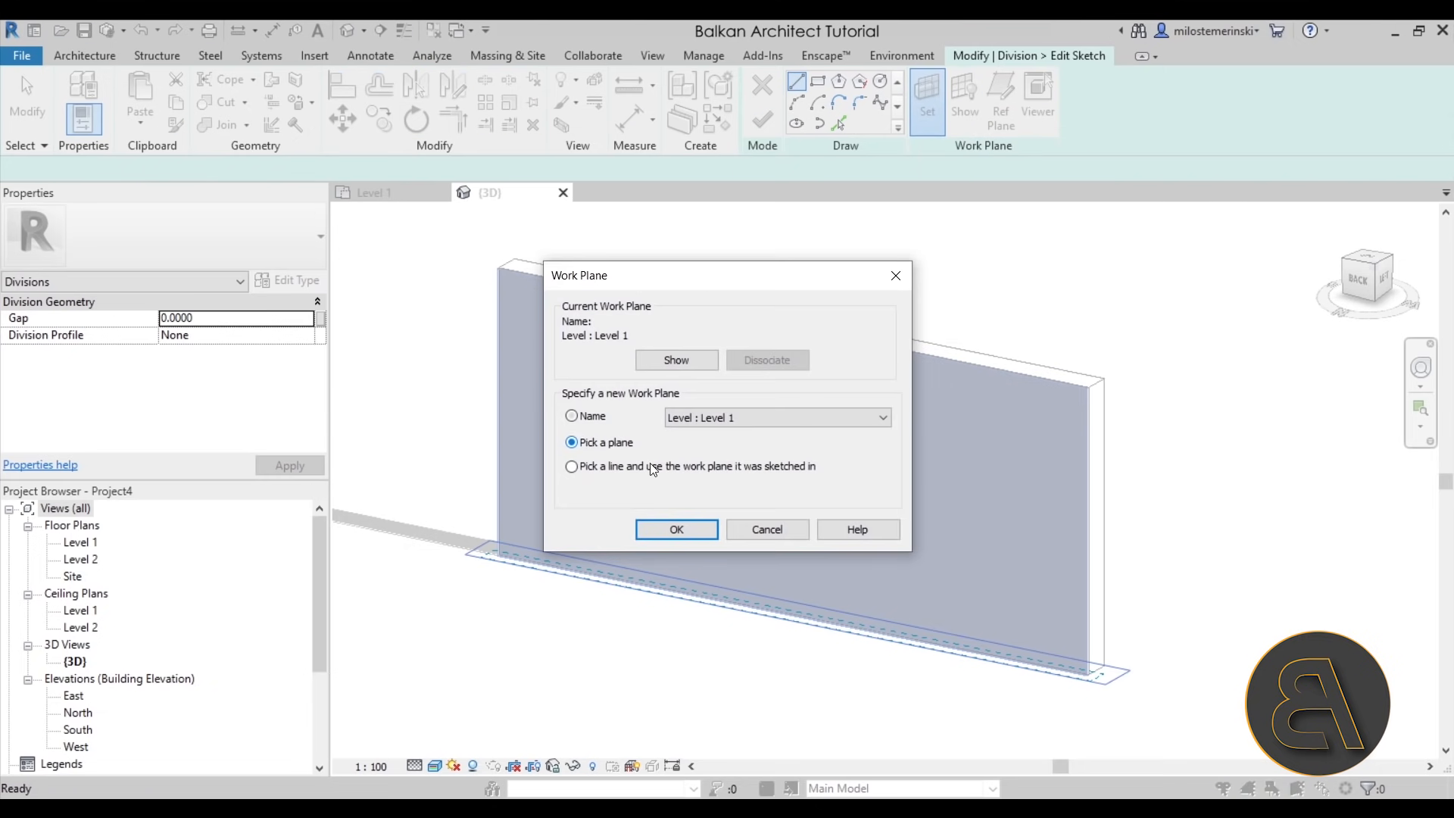
{"action": "left_click", "coordinate": [682, 528]}
{"action": "scroll", "coordinate": [523, 260], "scroll_direction": "up", "scroll_amount": 5}
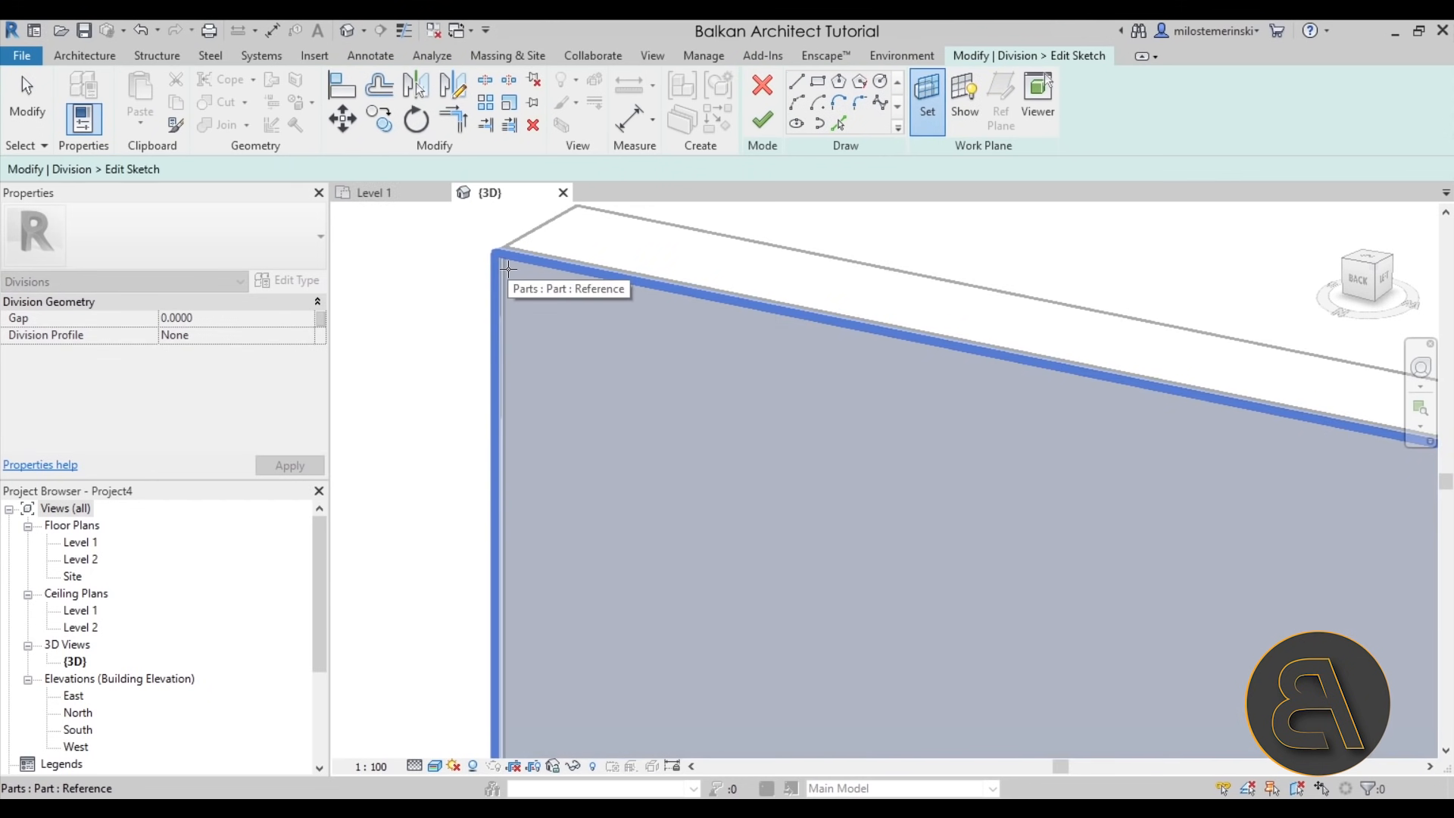
{"action": "left_click", "coordinate": [508, 268]}
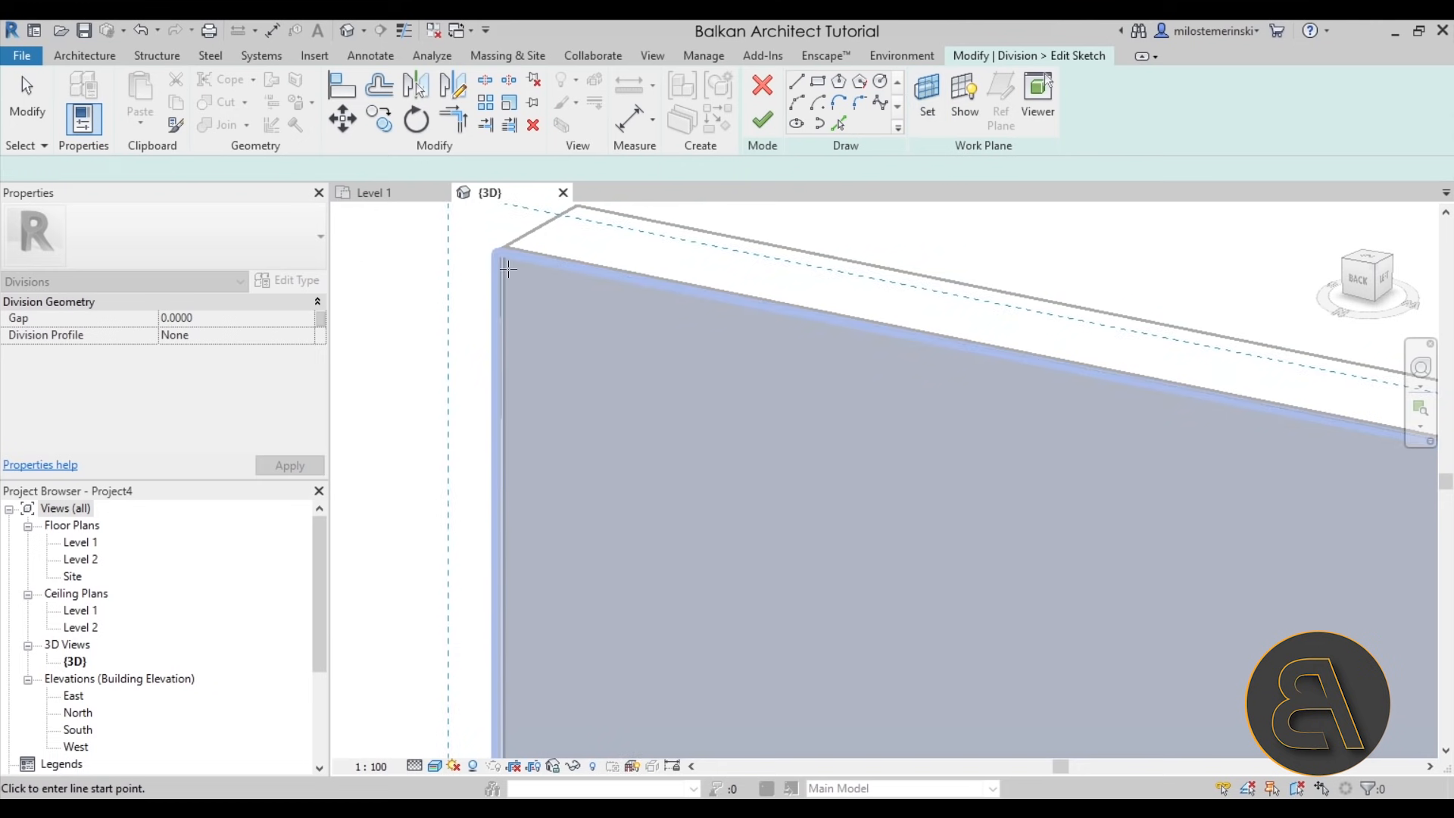
Sketch a vertical division line about 4.3 m long over the full wall height, about 0.86 m from the wall's end
{"action": "scroll", "coordinate": [535, 301], "scroll_direction": "down", "scroll_amount": 5}
{"action": "middle_click_drag", "start_coordinate": [784, 453], "coordinate": [771, 418], "text": "shift"}
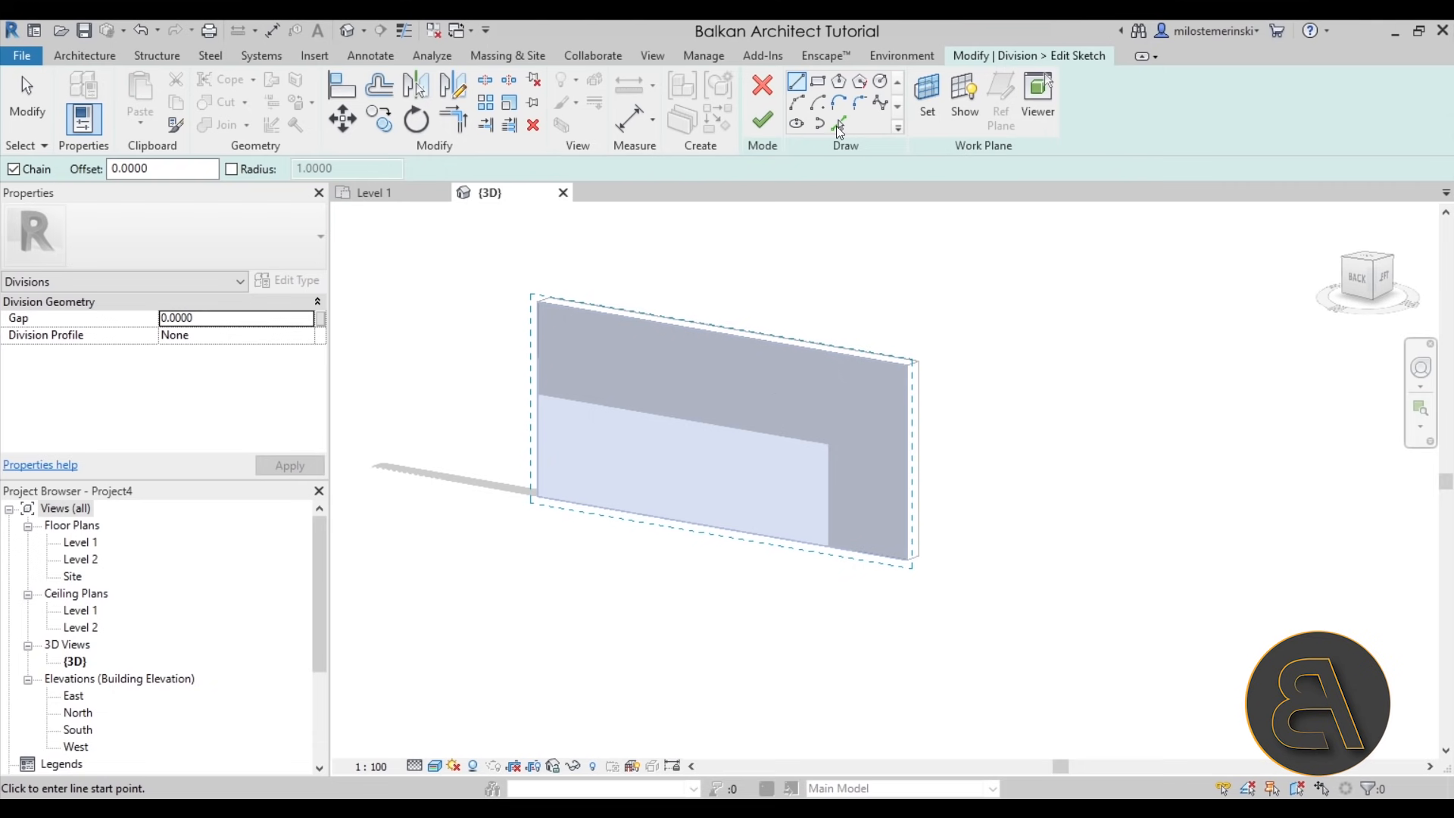
{"action": "scroll", "coordinate": [552, 318], "scroll_direction": "up", "scroll_amount": 3}
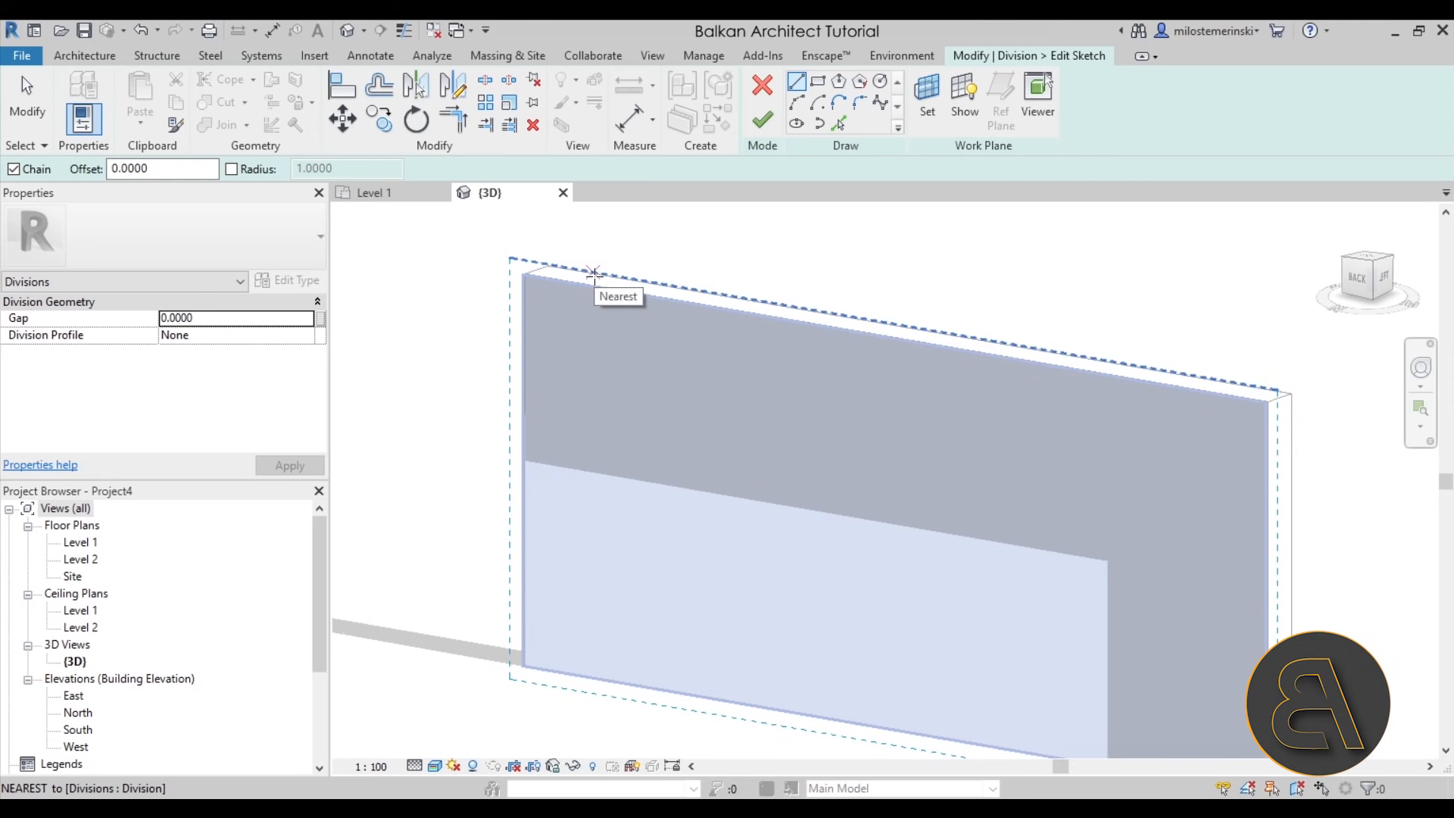
{"action": "left_click", "coordinate": [593, 273]}
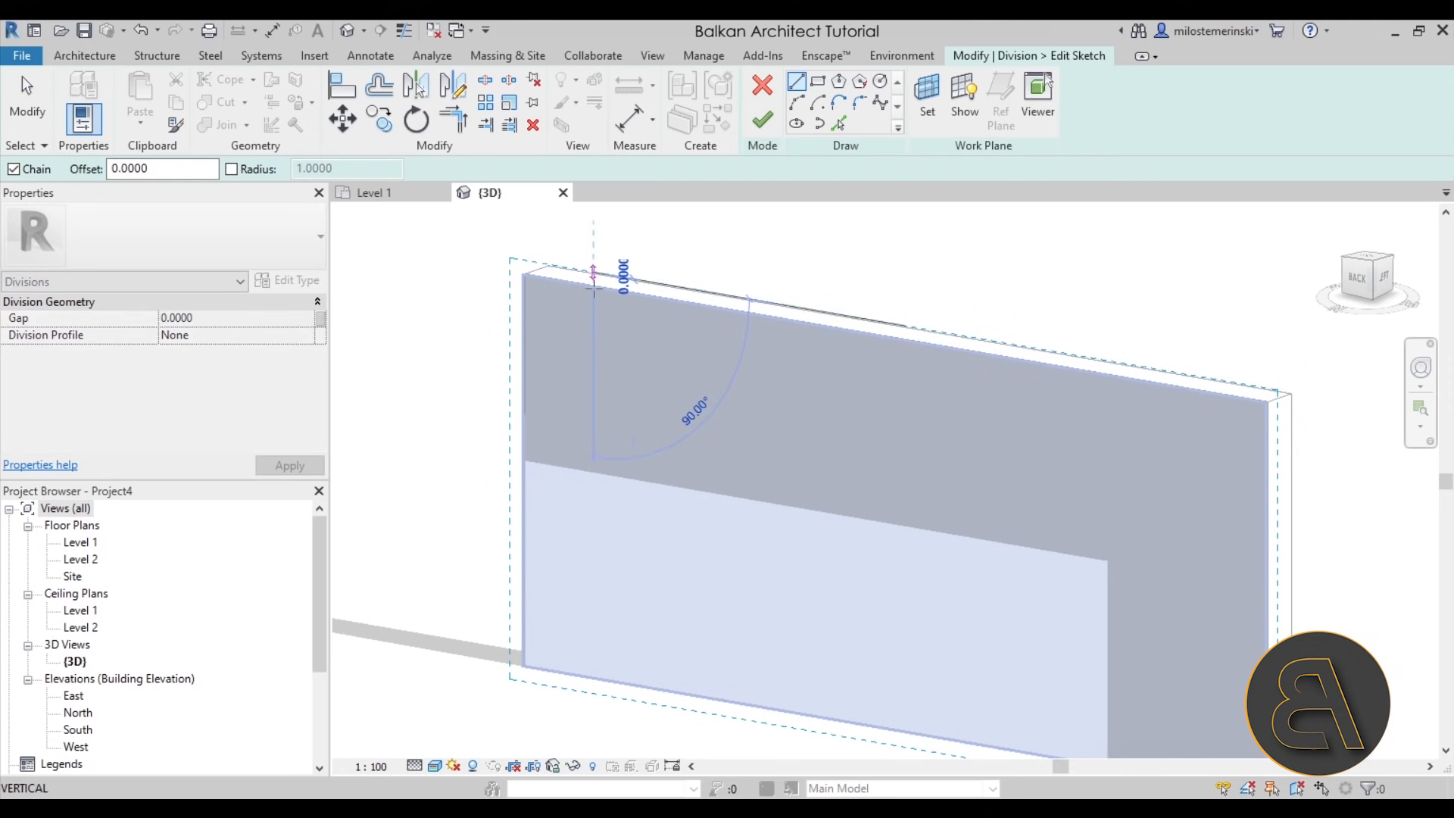
{"action": "left_click", "coordinate": [593, 692]}
{"action": "key", "text": "Escape"}
{"action": "scroll", "coordinate": [740, 516], "scroll_direction": "down", "scroll_amount": 2}
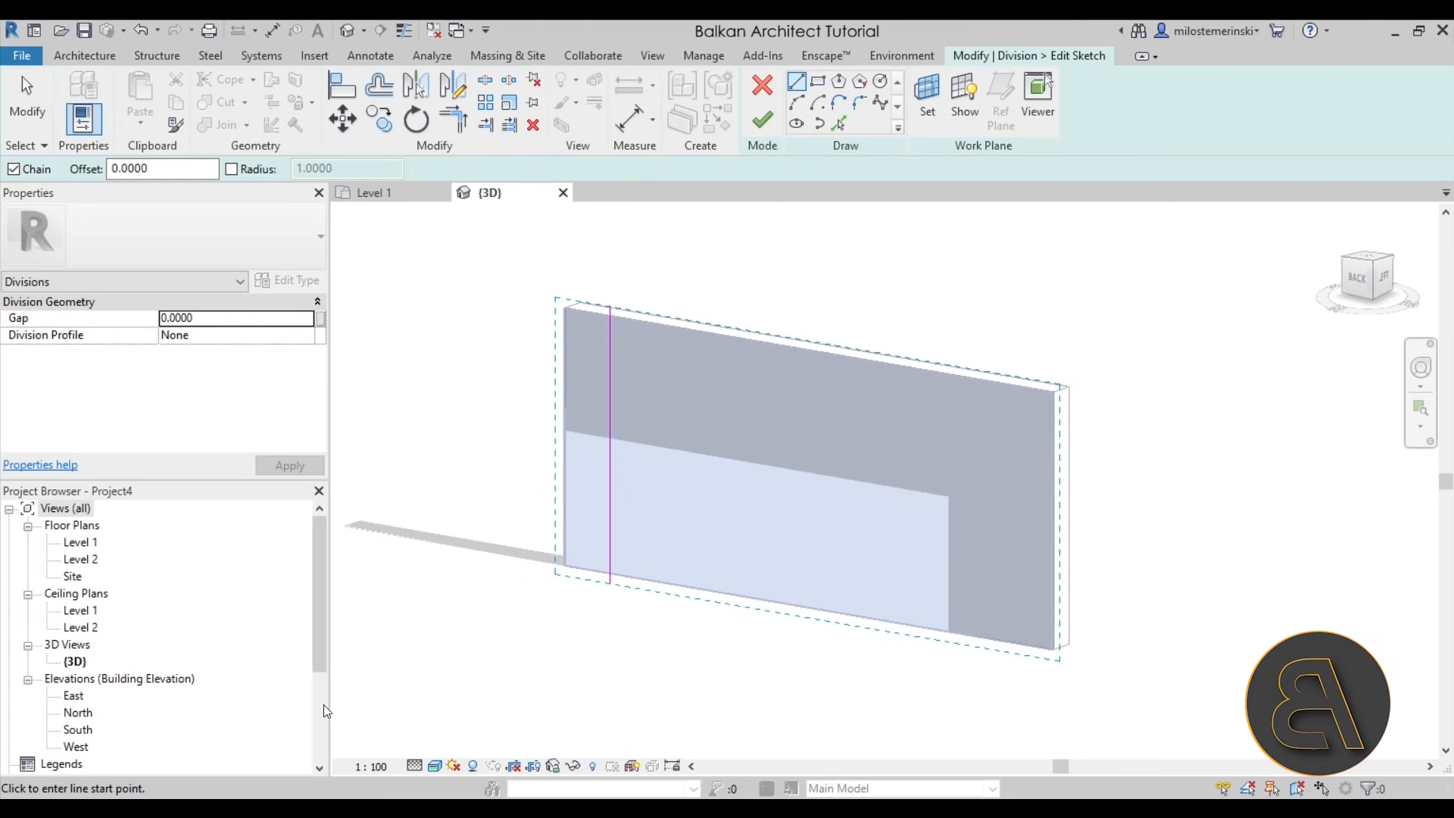
In the South elevation, sketch two more full-height vertical division lines at irregular spacing beside the existing one
{"action": "double_click", "coordinate": [75, 731]}
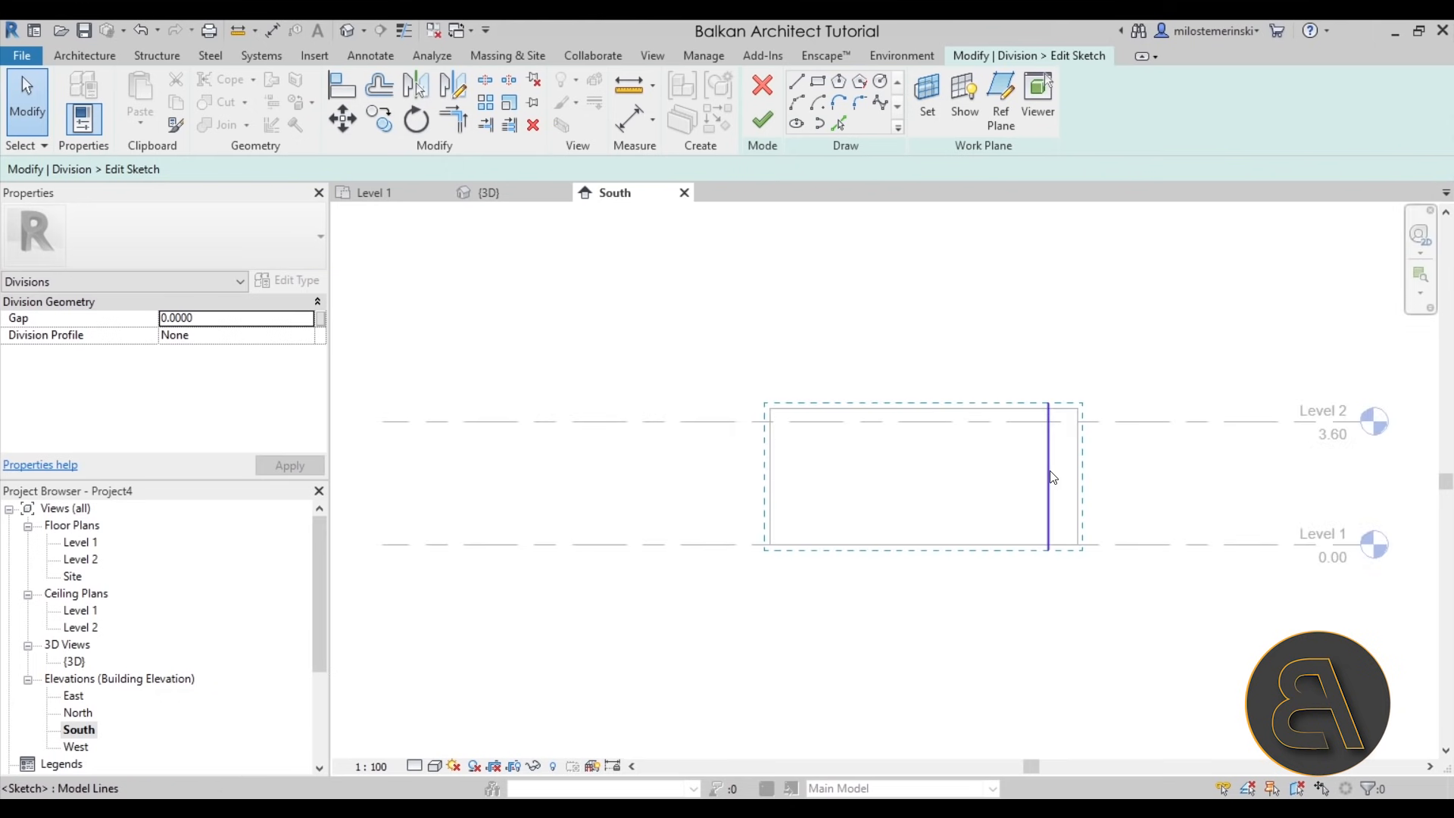
{"action": "left_click", "coordinate": [1048, 473]}
{"action": "left_click", "coordinate": [1052, 476]}
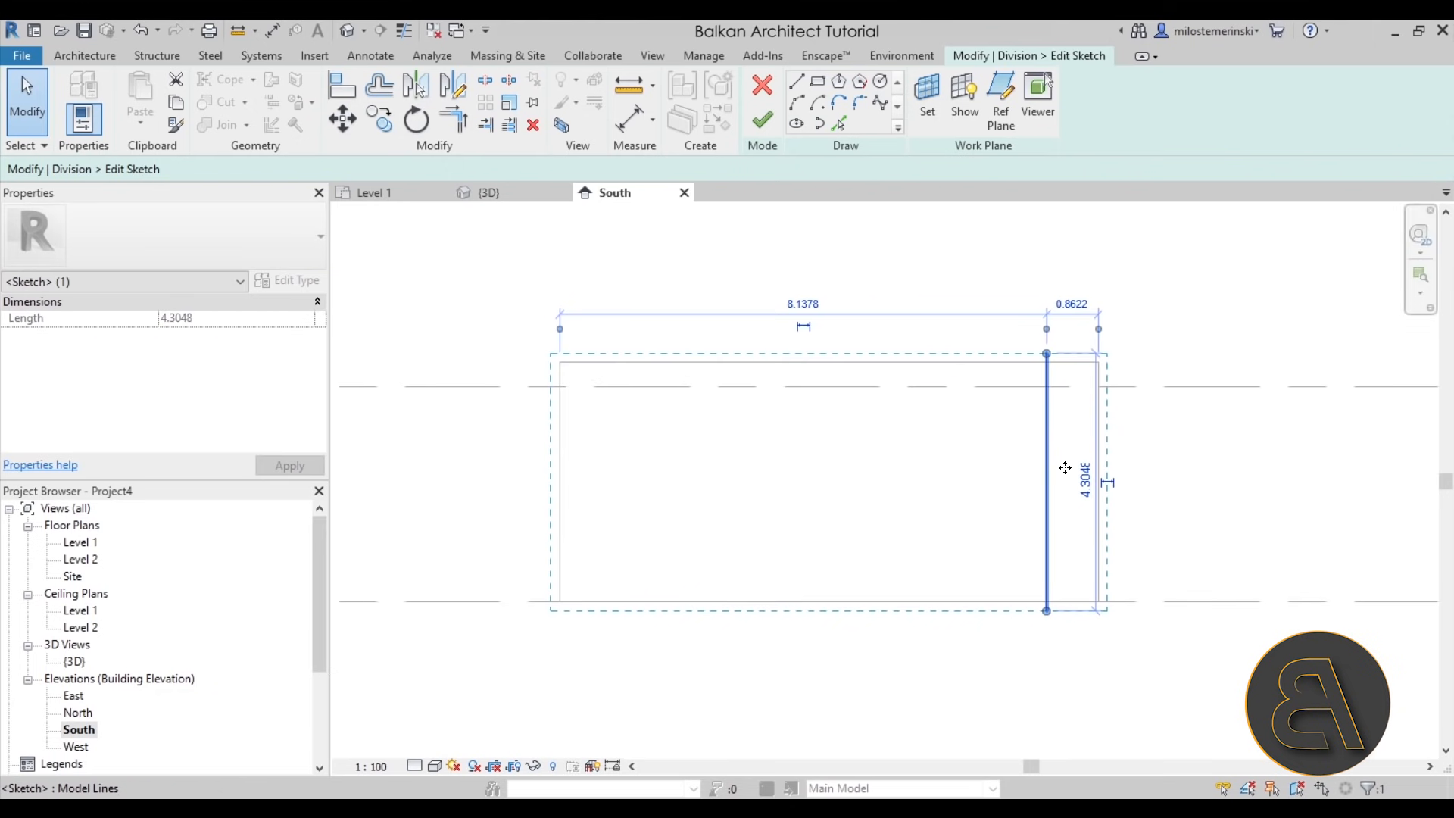
{"action": "left_click", "coordinate": [796, 81]}
{"action": "left_click", "coordinate": [975, 354]}
{"action": "left_click", "coordinate": [975, 610]}
{"action": "key", "text": "Escape"}
{"action": "left_click", "coordinate": [917, 361]}
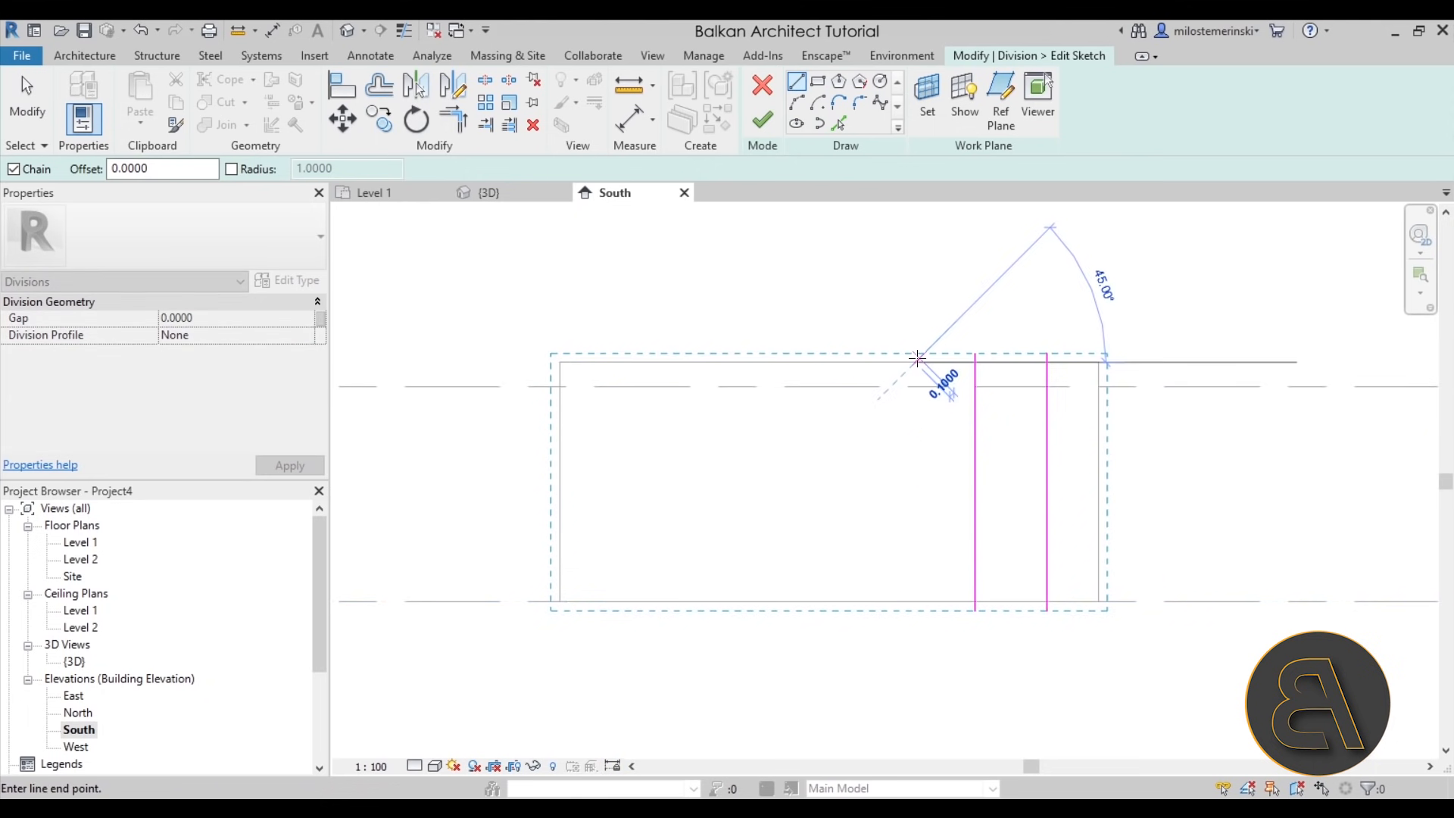
{"action": "left_click", "coordinate": [915, 611]}
{"action": "key", "text": "Escape"}
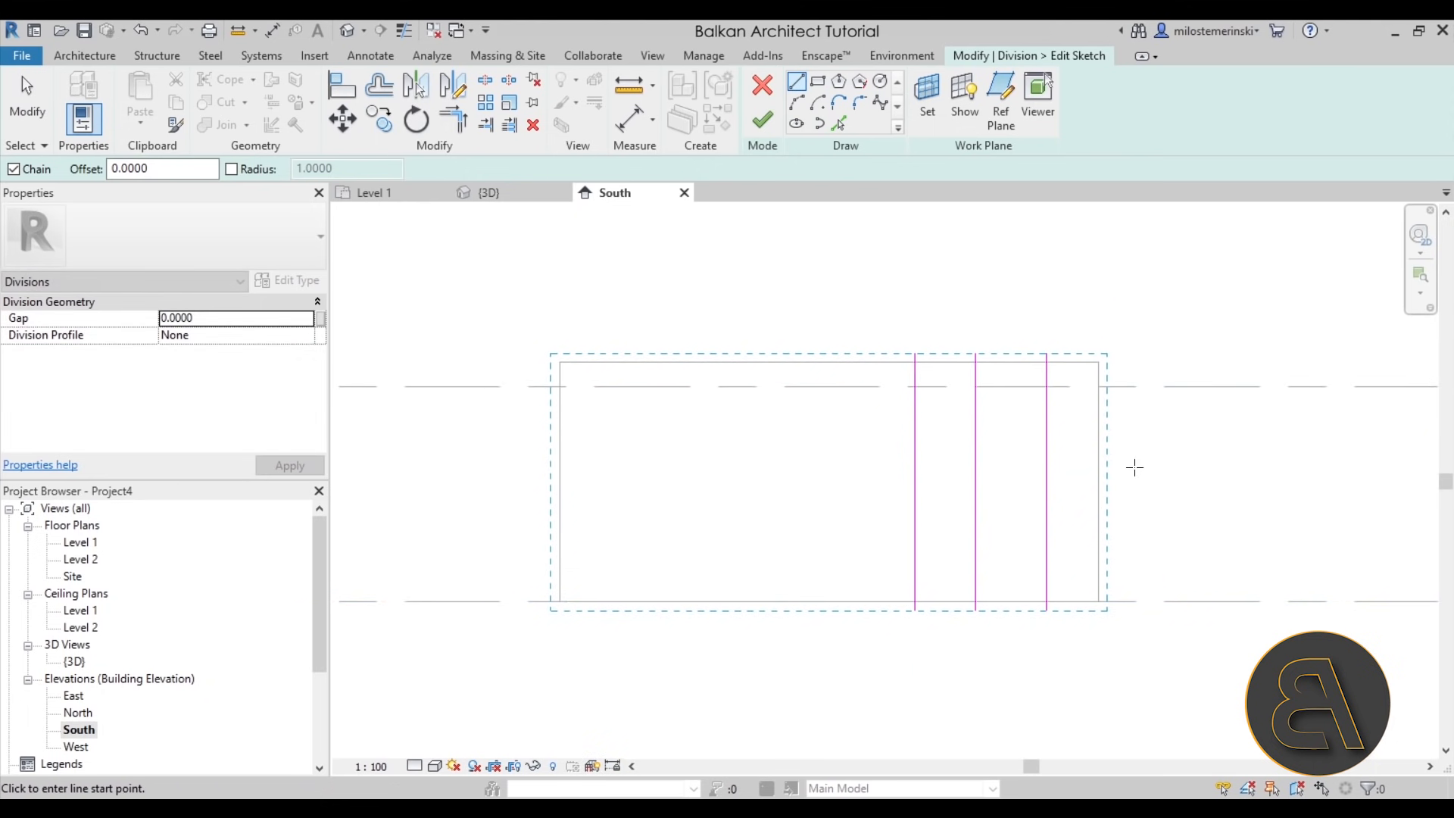
Sketch five horizontal division lines at irregular heights, each spanning the full length of the division boundary
{"action": "left_click", "coordinate": [1108, 447]}
{"action": "left_click", "coordinate": [551, 447]}
{"action": "key", "text": "Escape"}
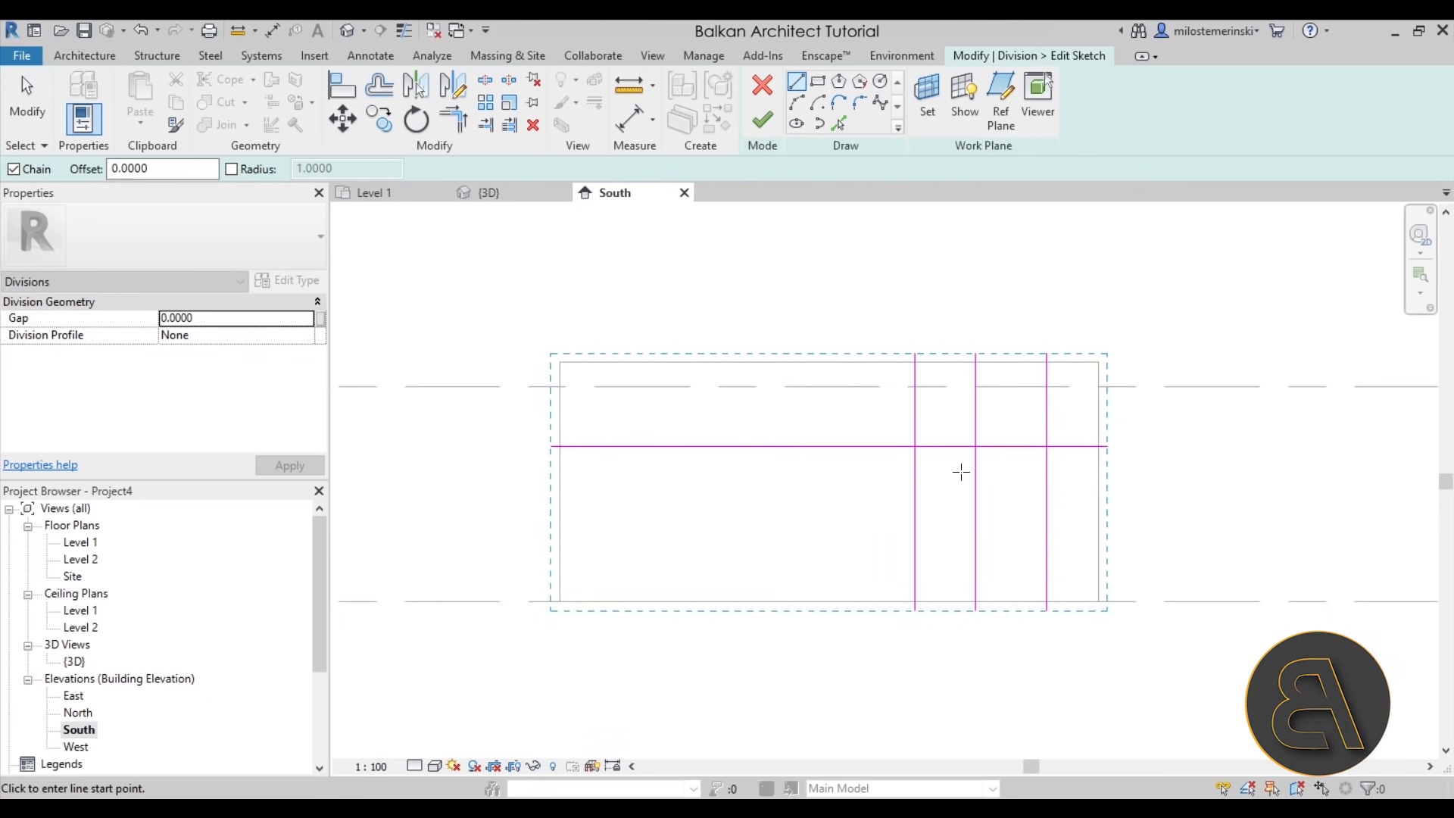
{"action": "left_click", "coordinate": [1107, 483]}
{"action": "left_click", "coordinate": [551, 482]}
{"action": "key", "text": "Escape"}
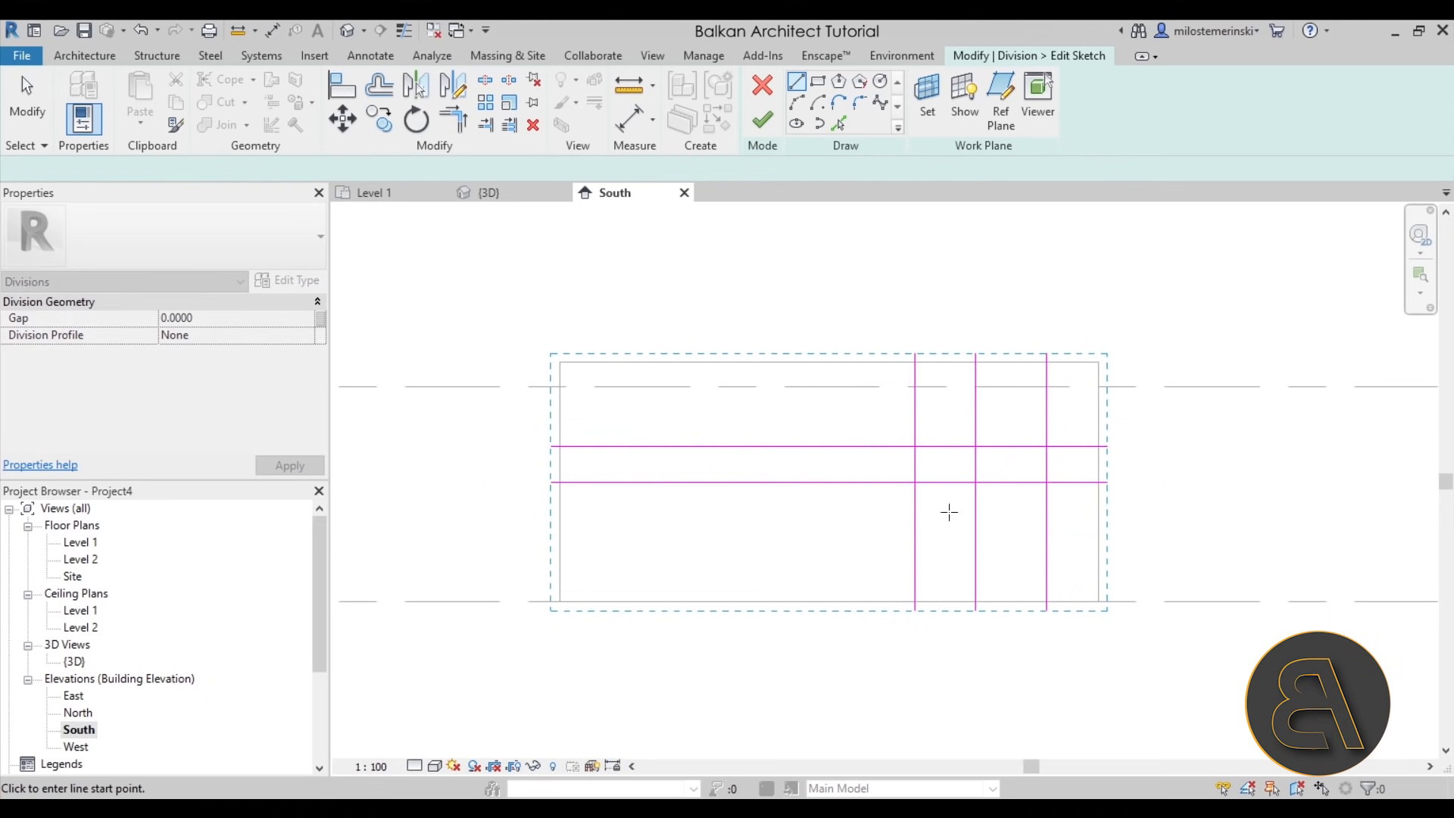
{"action": "left_click", "coordinate": [1108, 541]}
{"action": "left_click", "coordinate": [551, 541]}
{"action": "key", "text": "Escape"}
{"action": "left_click", "coordinate": [553, 404]}
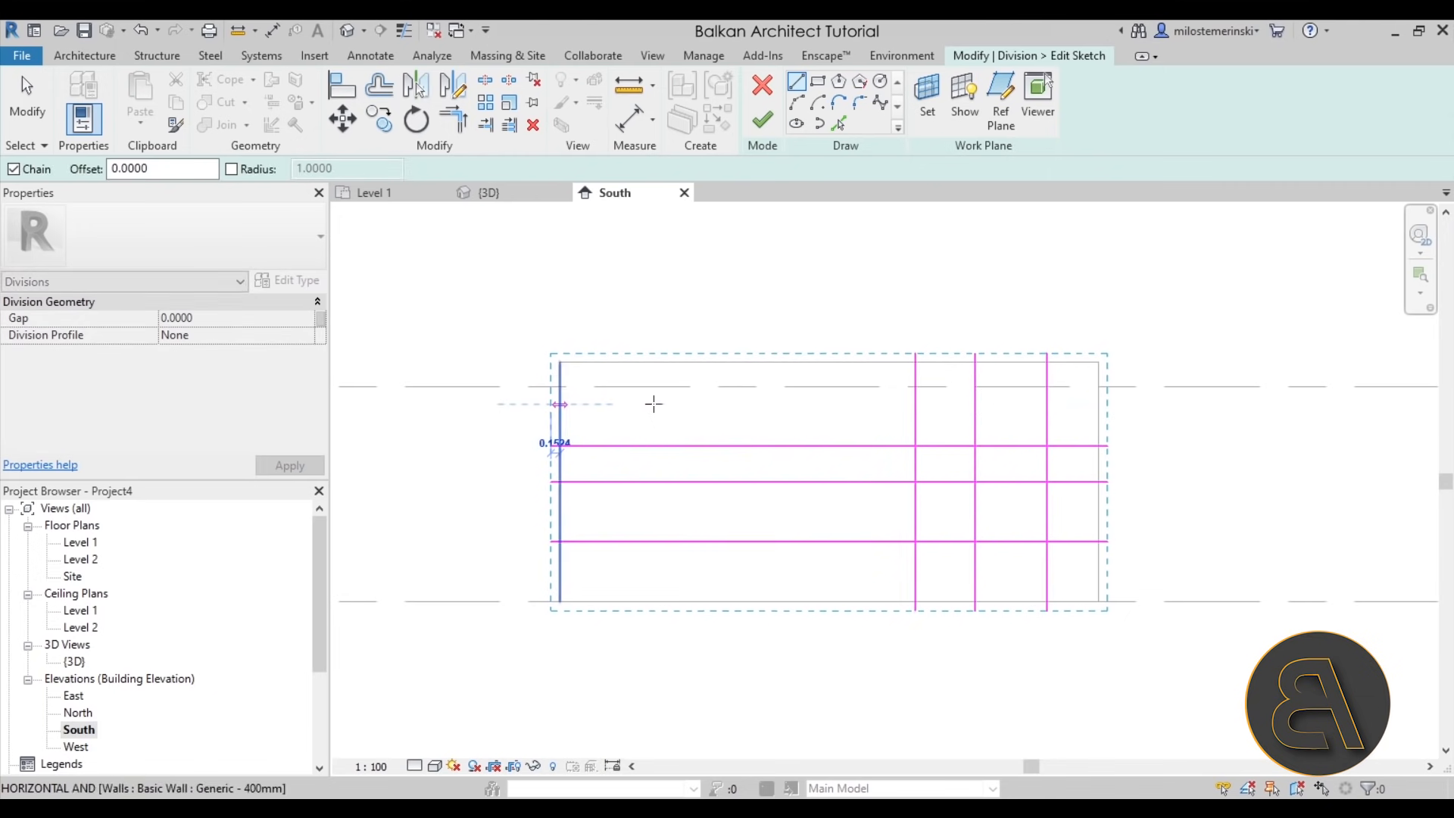
{"action": "left_click", "coordinate": [1106, 404]}
{"action": "key", "text": "Escape"}
{"action": "left_click", "coordinate": [1107, 577]}
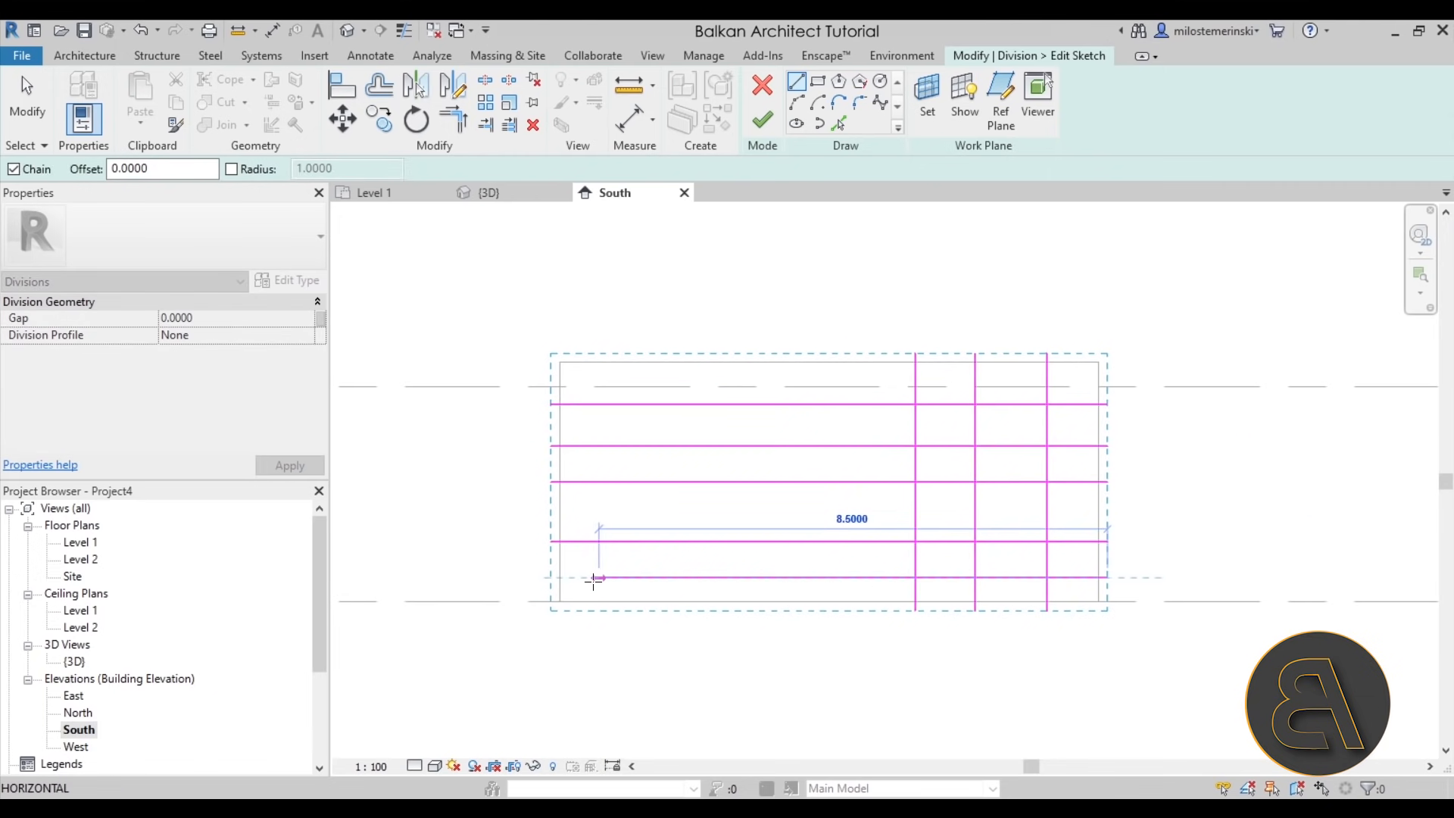
{"action": "left_click", "coordinate": [551, 577]}
{"action": "key", "text": "Escape"}
Sketch a full-height vertical division line and a slanted one from the wall's upper boundary to the lower corner at its end
{"action": "left_click", "coordinate": [742, 353]}
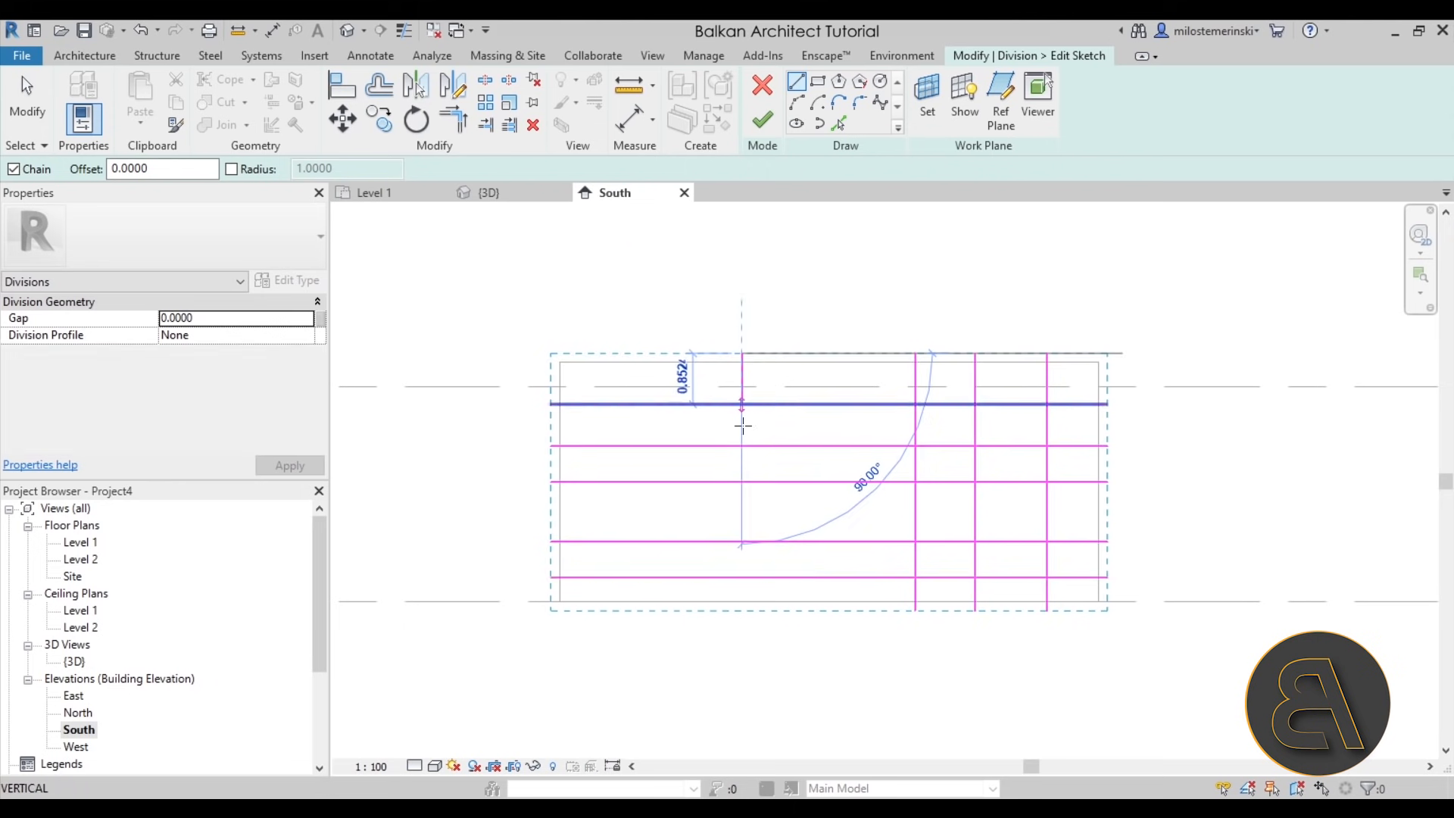
{"action": "left_click", "coordinate": [738, 602]}
{"action": "key", "text": "Escape"}
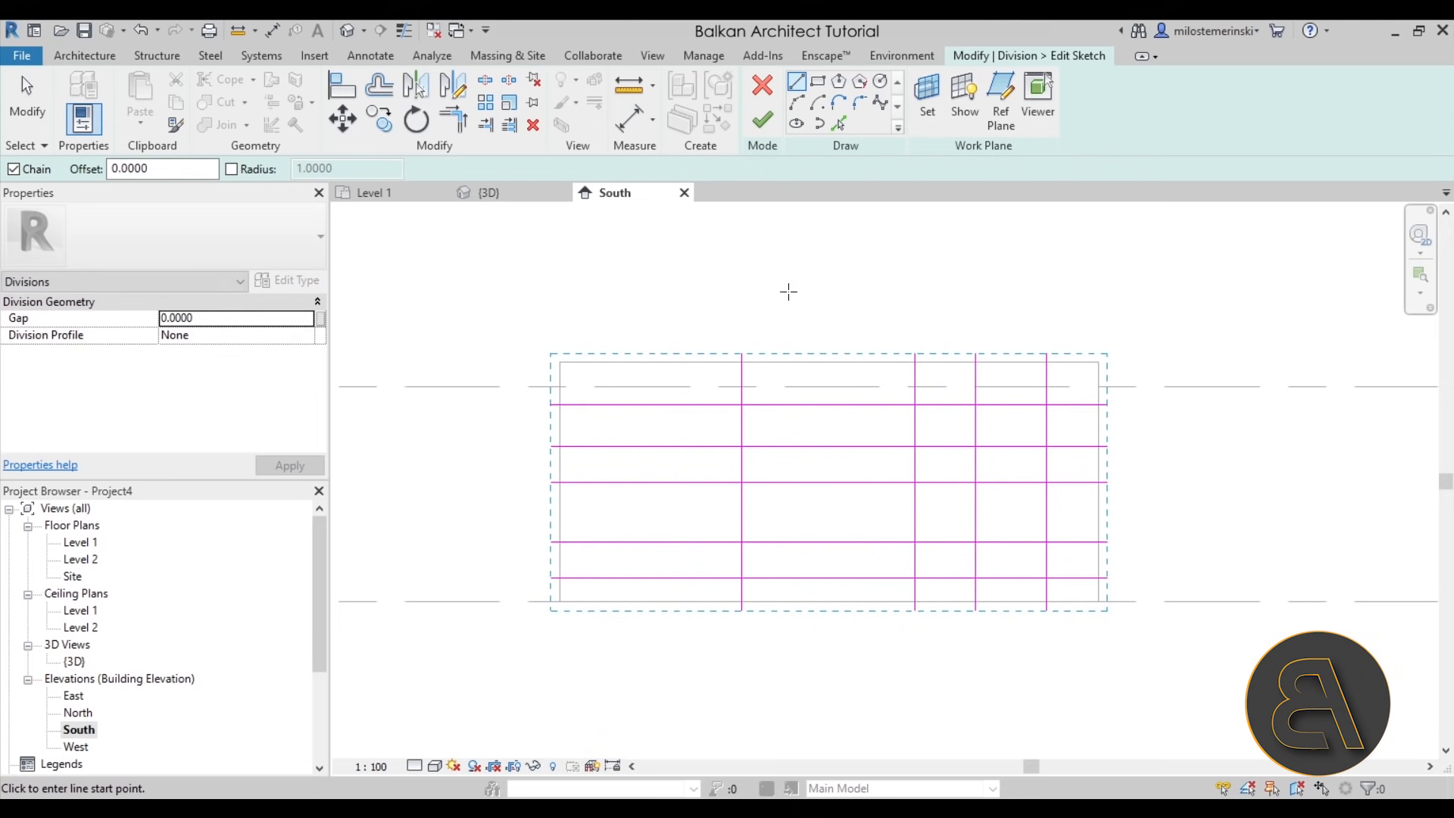
{"action": "left_click", "coordinate": [646, 361]}
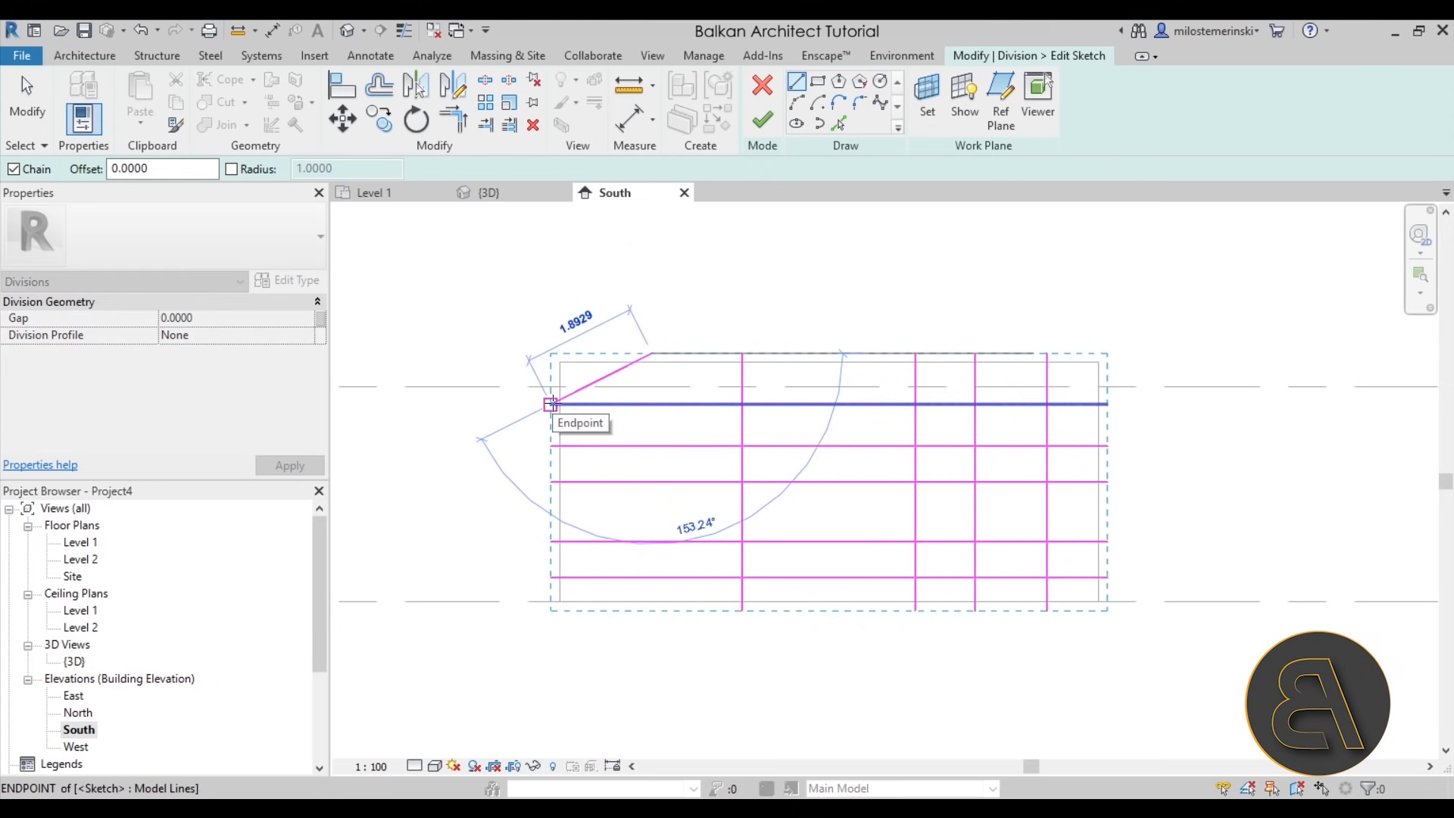
{"action": "left_click", "coordinate": [552, 610]}
{"action": "key", "text": "Escape"}
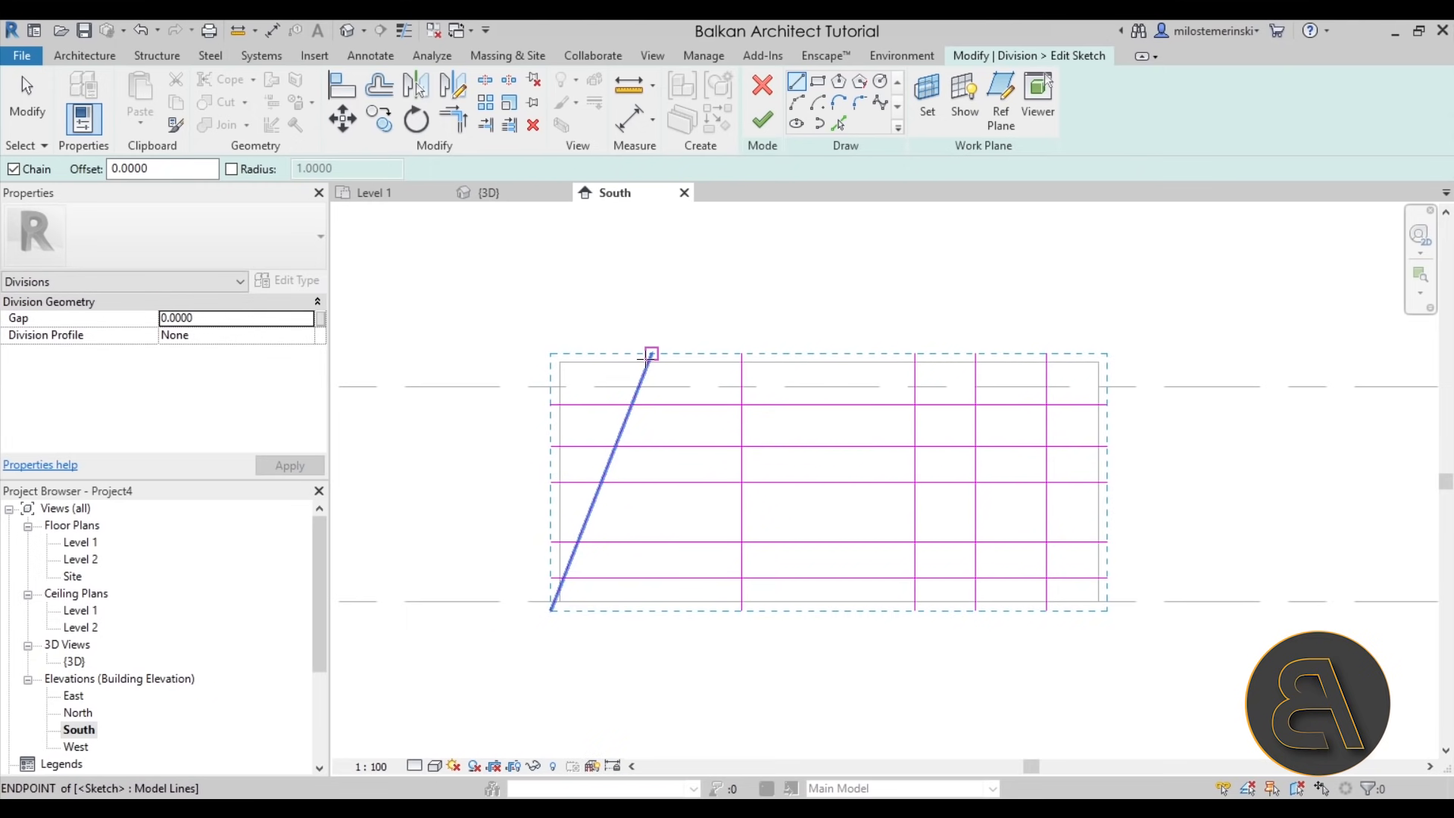
Sketch a semicircular arc between the upper boundary and the uppermost horizontal line, and finish the division sketch
{"action": "key", "text": "p"}
{"action": "key", "text": "l"}
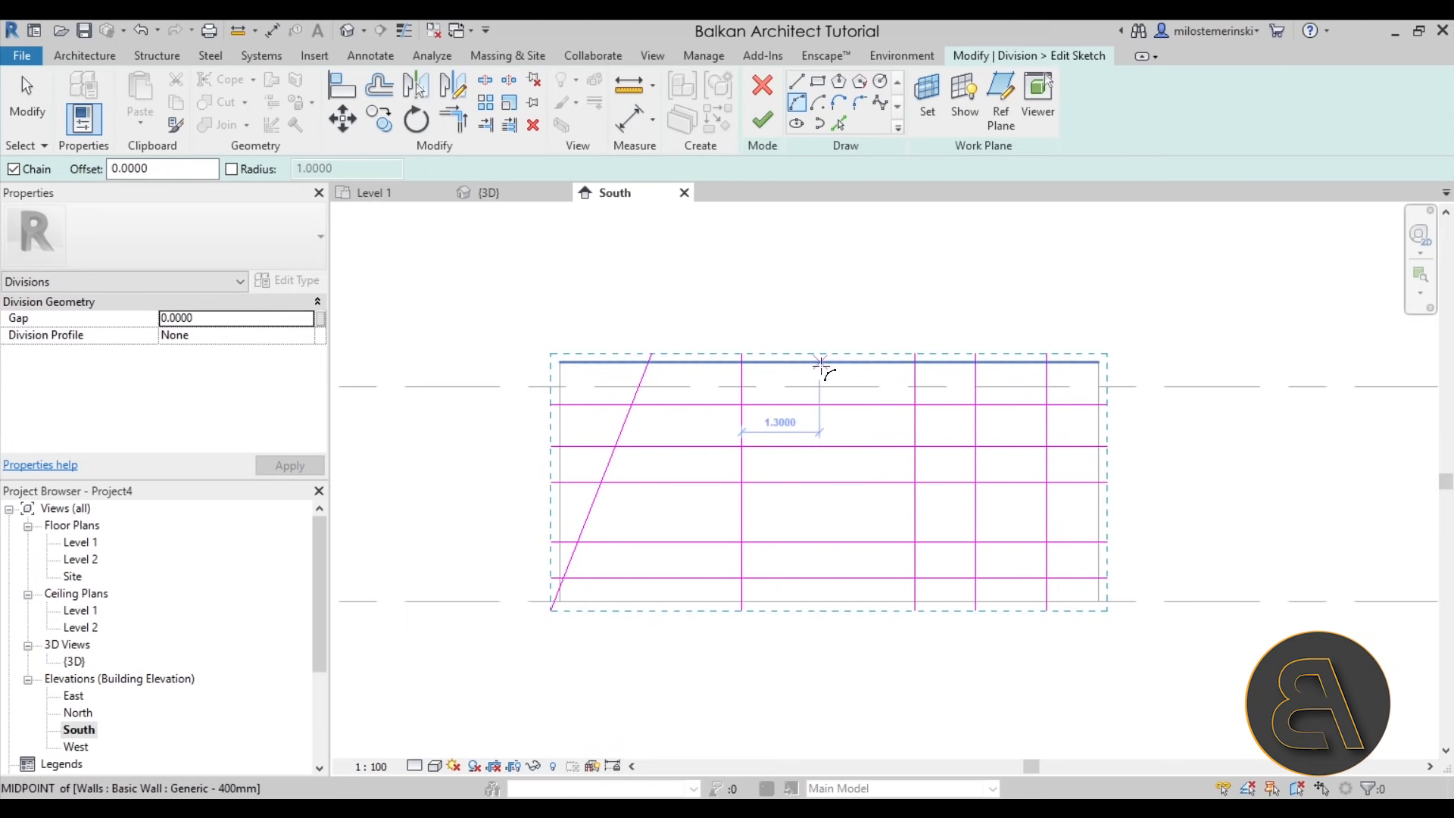
{"action": "left_click", "coordinate": [821, 364]}
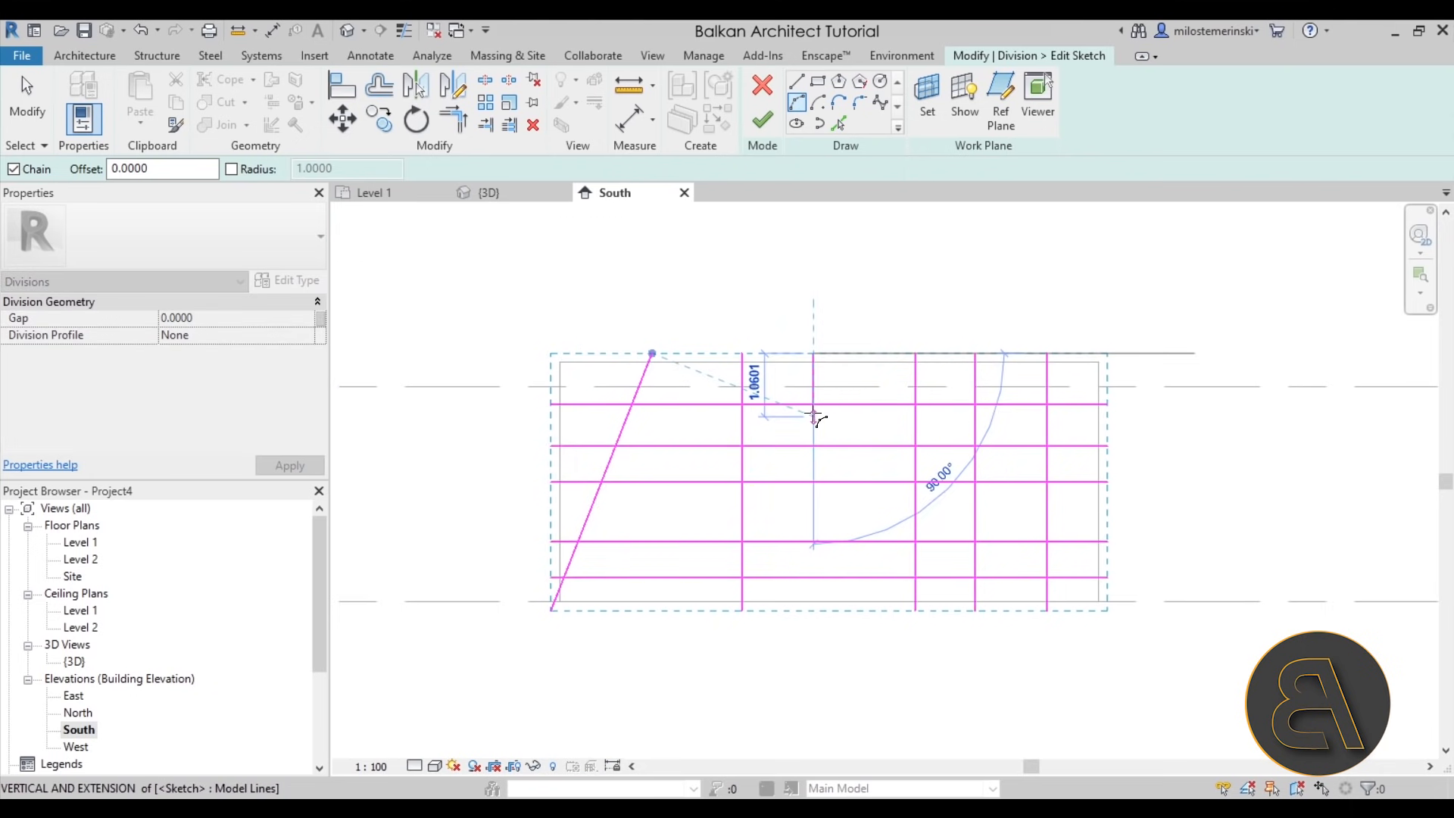
{"action": "left_click", "coordinate": [839, 381]}
{"action": "key", "text": "Escape"}
{"action": "scroll", "coordinate": [870, 399], "scroll_direction": "up", "scroll_amount": 3}
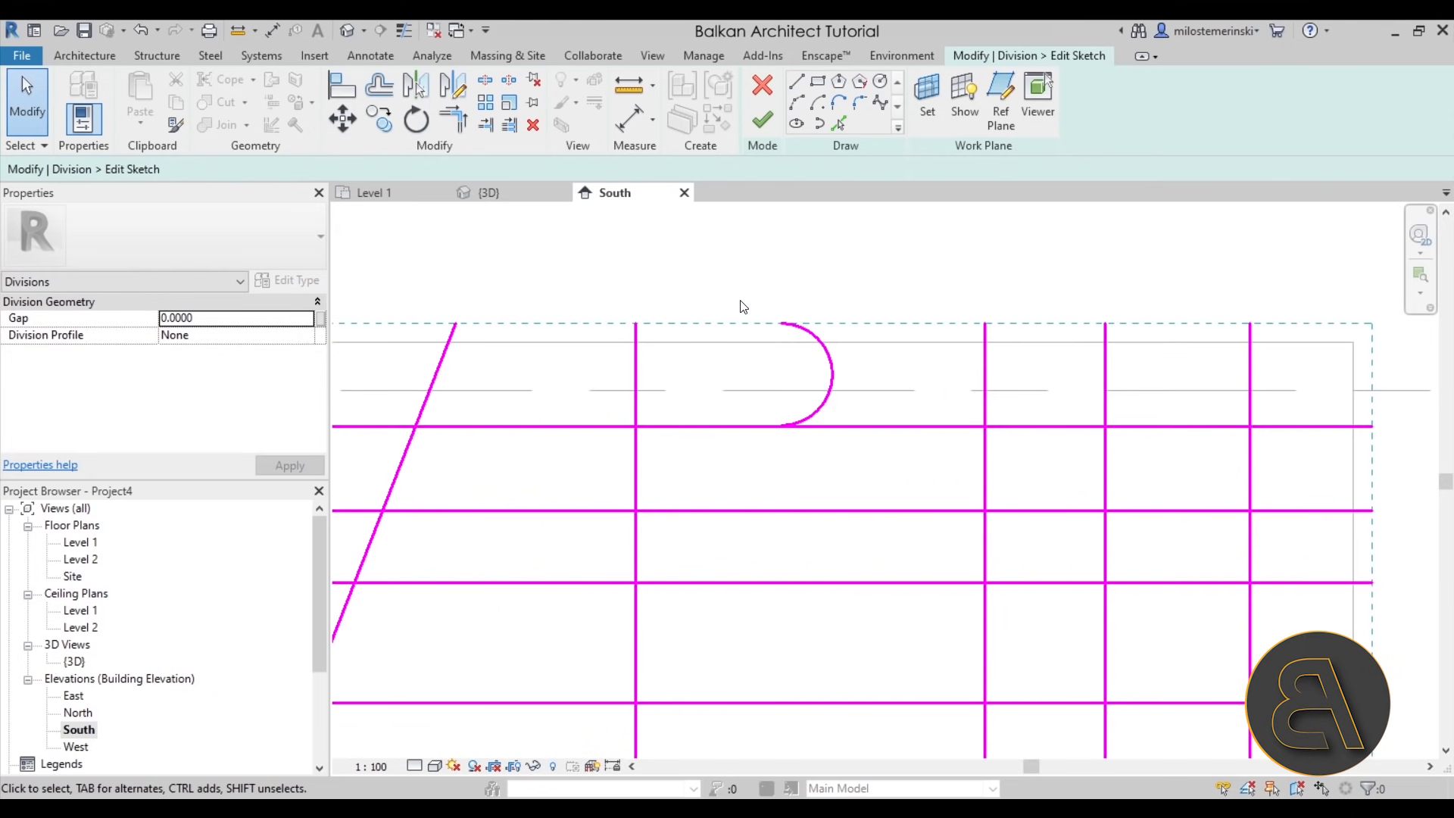
{"action": "scroll", "coordinate": [746, 324], "scroll_direction": "down", "scroll_amount": 2}
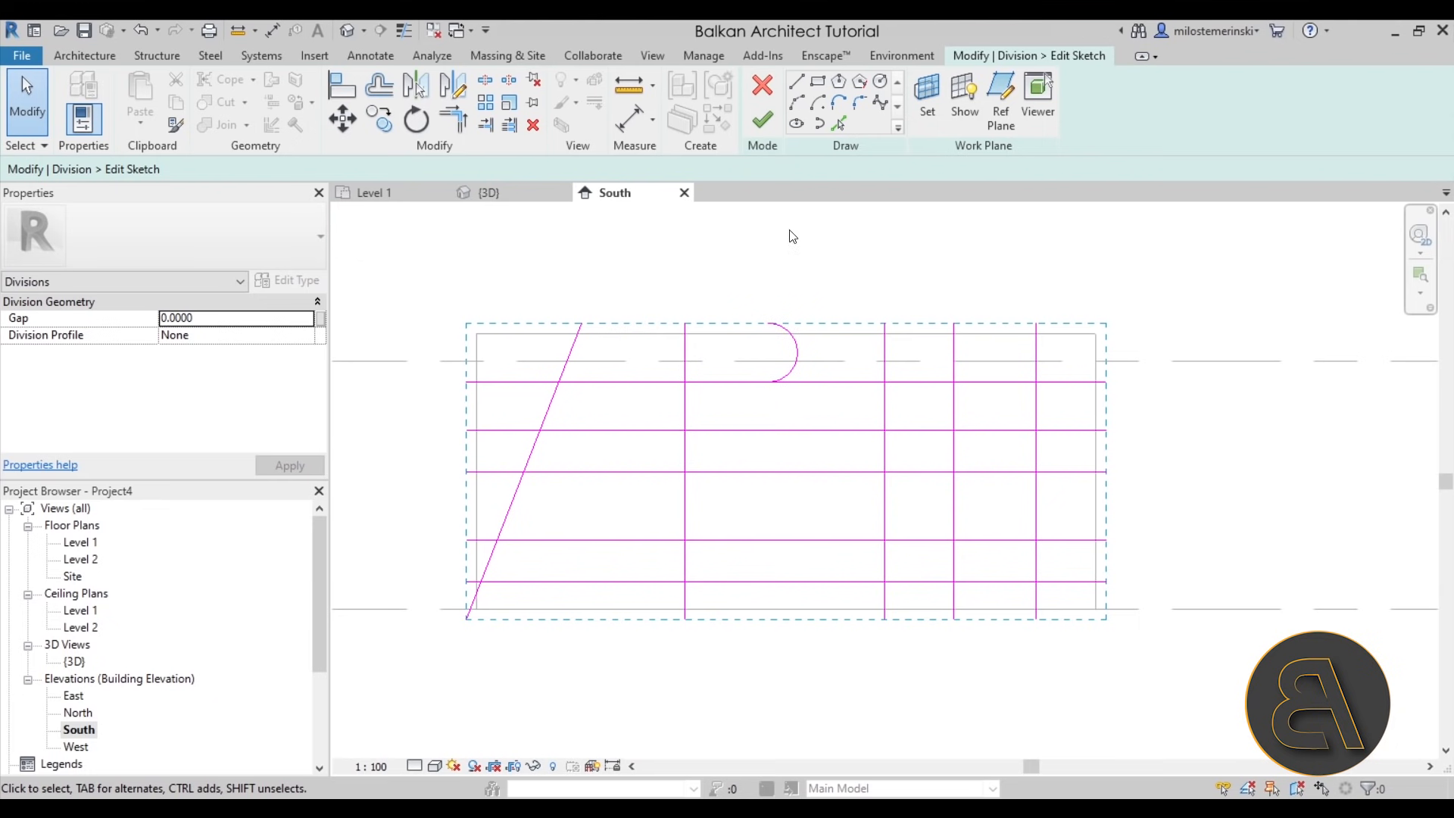
{"action": "left_click", "coordinate": [764, 123]}
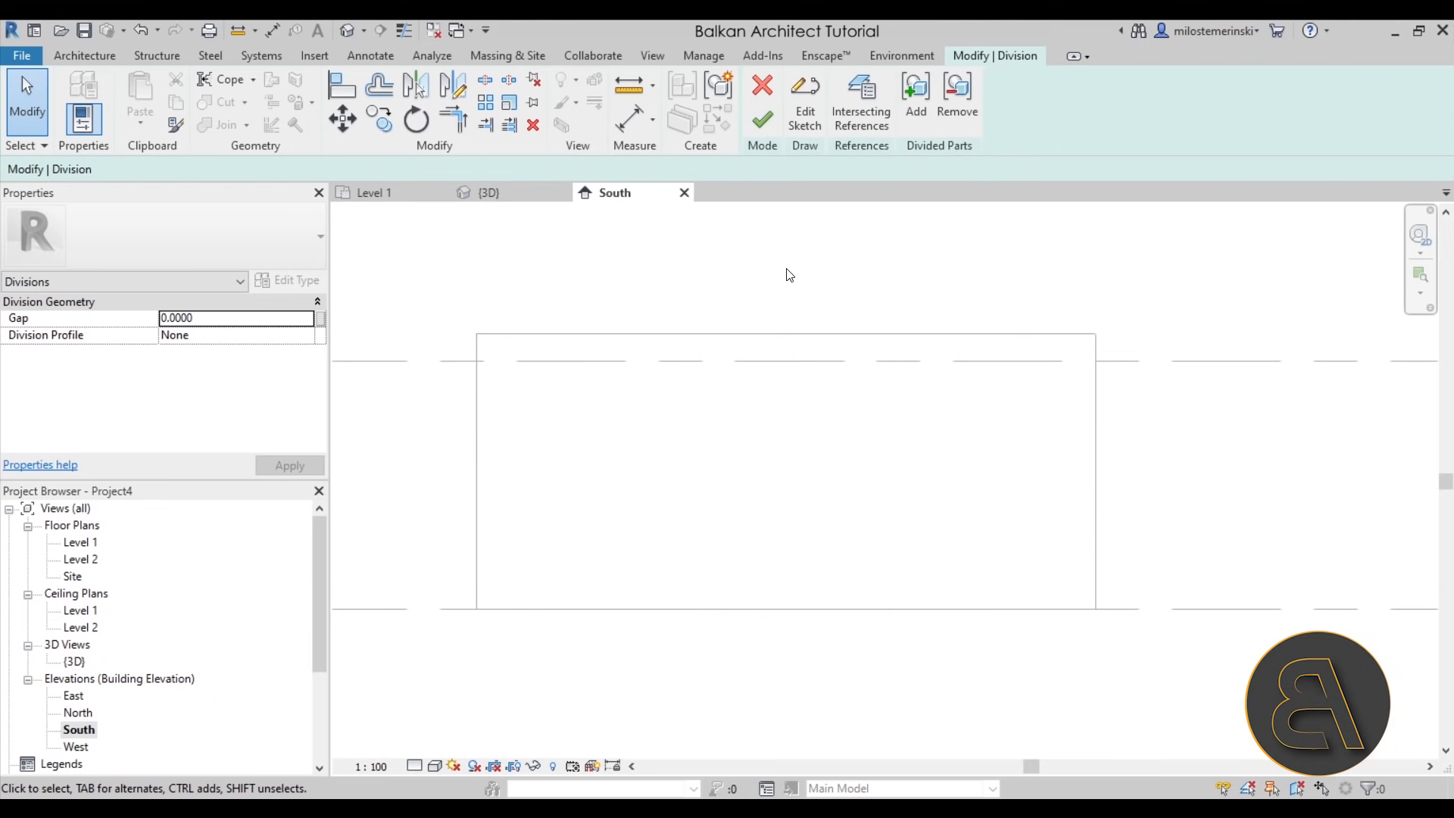
In the 3D view, set the gap of the division geometry to 0.01
{"action": "left_click", "coordinate": [484, 193]}
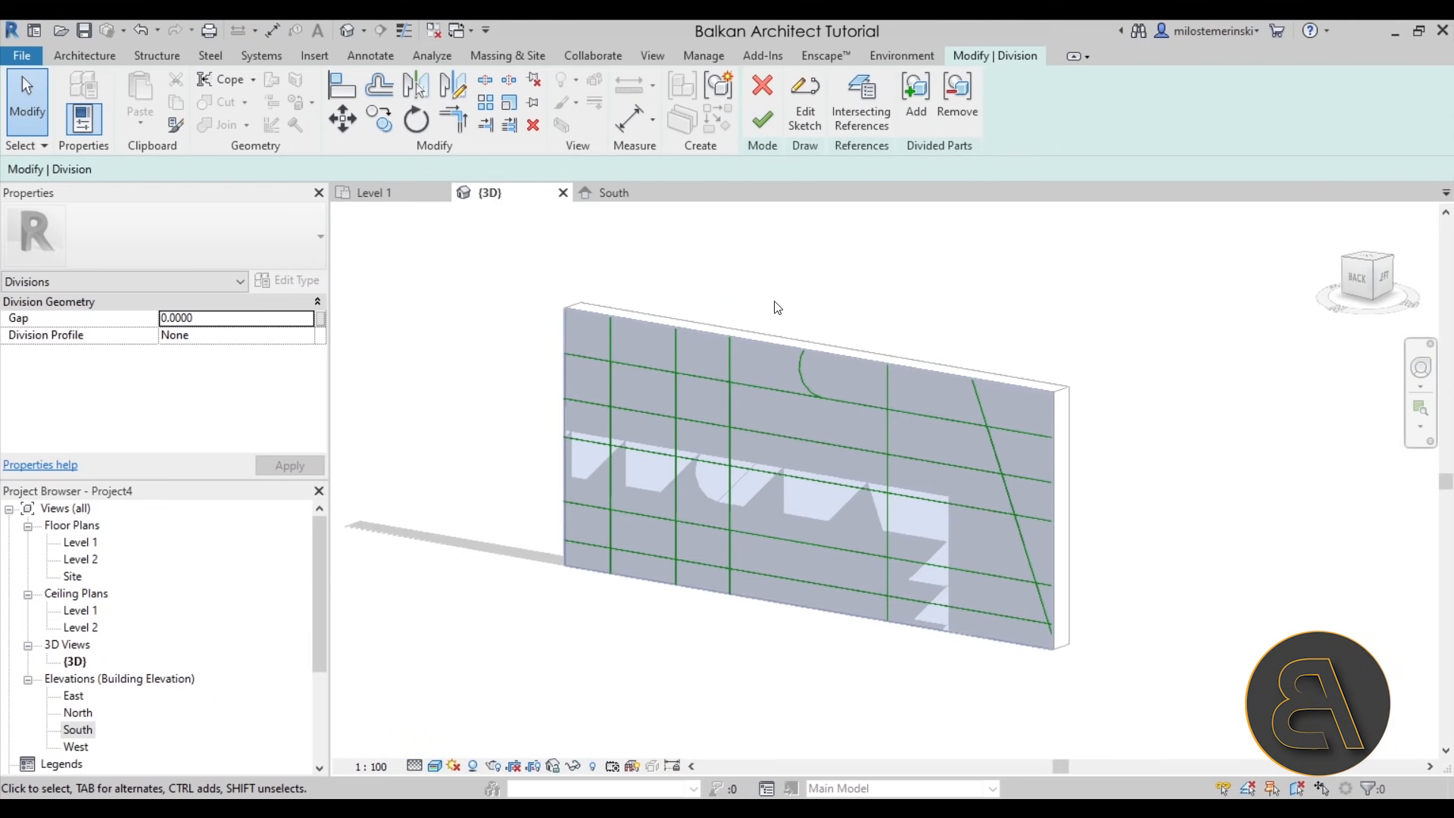
{"action": "scroll", "coordinate": [796, 420], "scroll_direction": "up", "scroll_amount": 5}
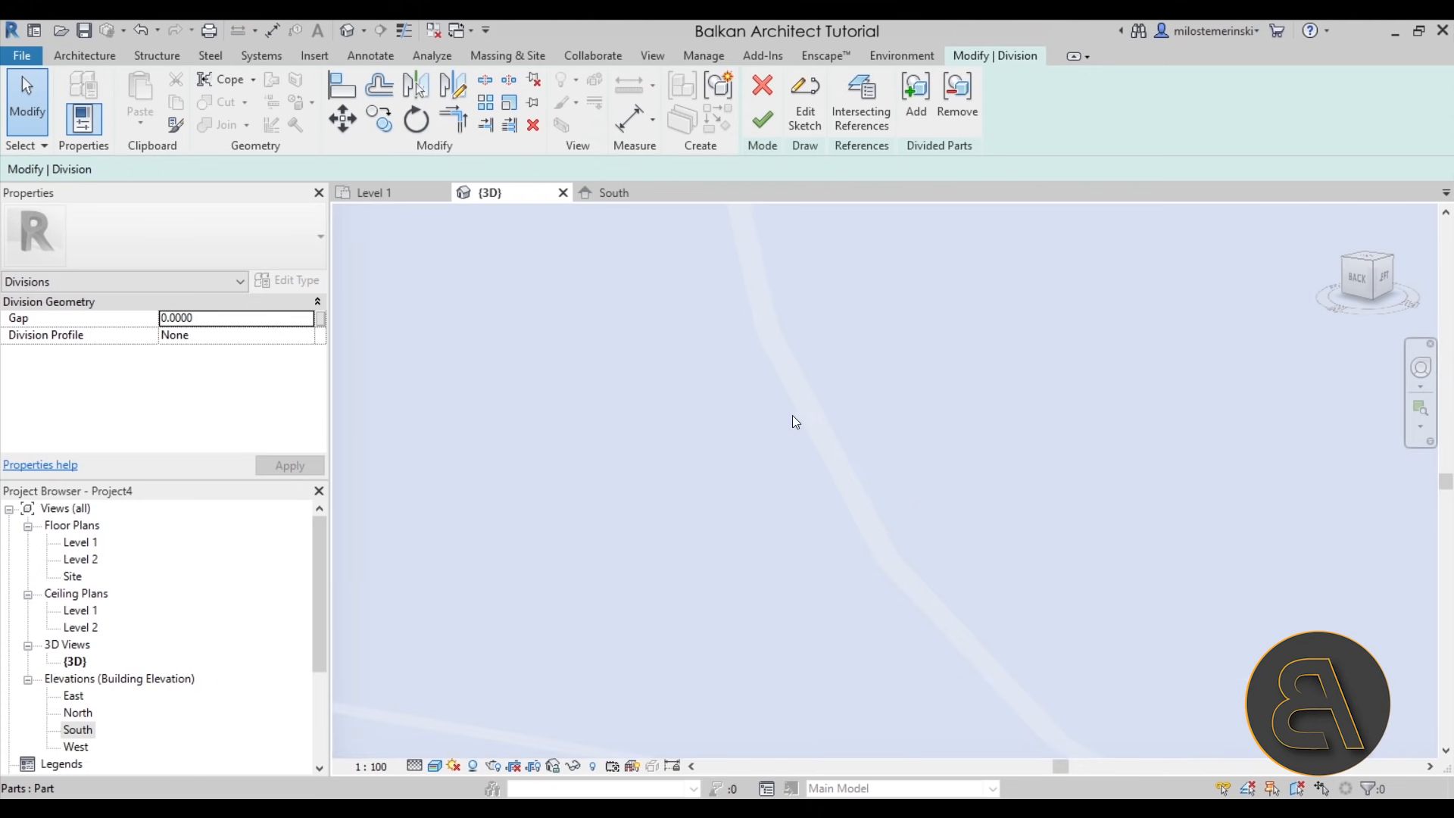
{"action": "scroll", "coordinate": [795, 415], "scroll_direction": "down", "scroll_amount": 2}
{"action": "middle_click_drag", "start_coordinate": [838, 392], "coordinate": [807, 393]}
{"action": "scroll", "coordinate": [770, 343], "scroll_direction": "down", "scroll_amount": 3}
{"action": "scroll", "coordinate": [770, 345], "scroll_direction": "down", "scroll_amount": 5}
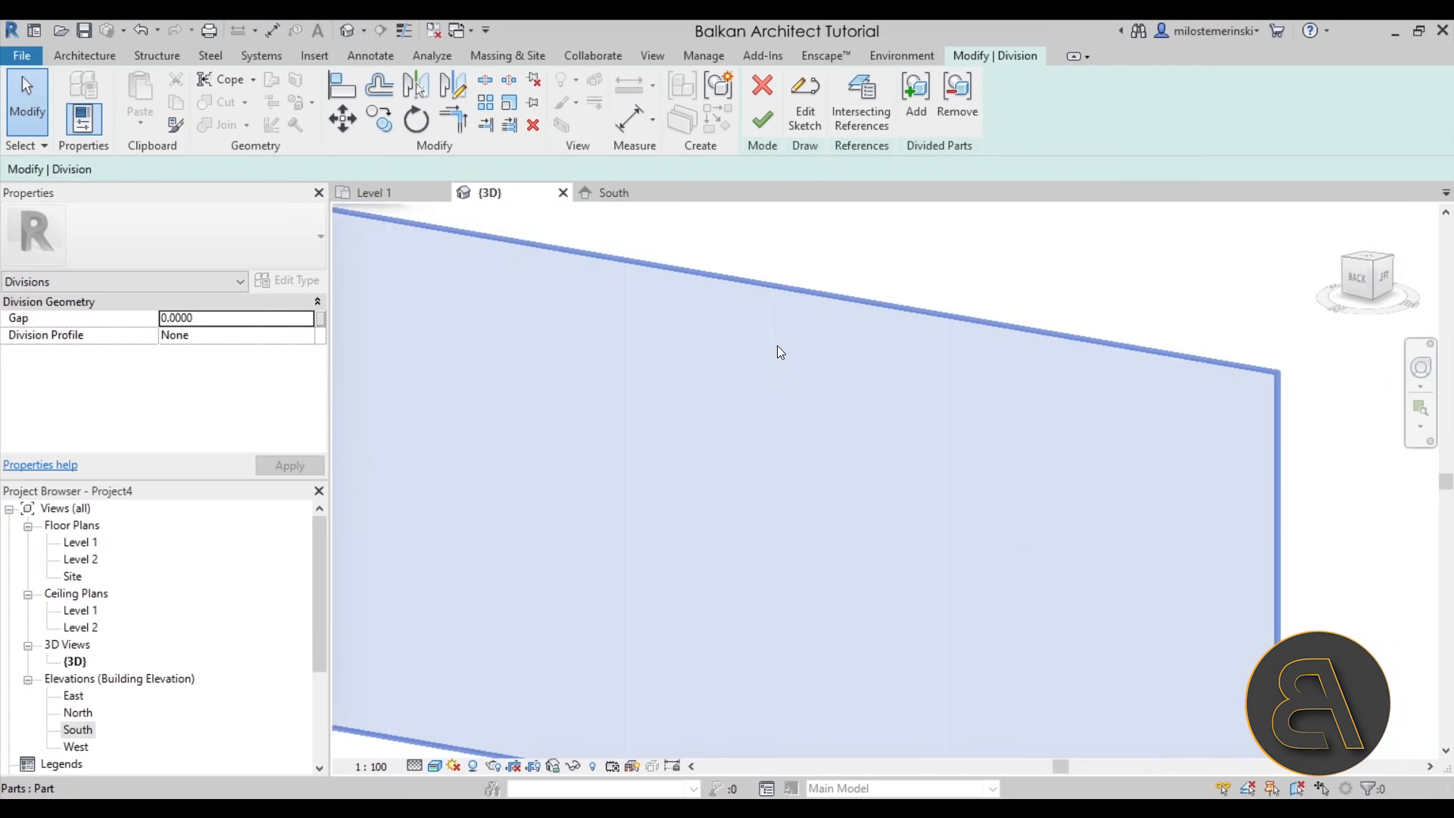
{"action": "mouse_move", "coordinate": [777, 345]}
{"action": "middle_mouse_down"}
{"action": "mouse_move", "coordinate": [782, 374]}
{"action": "mouse_move", "coordinate": [785, 355]}
{"action": "middle_mouse_up"}
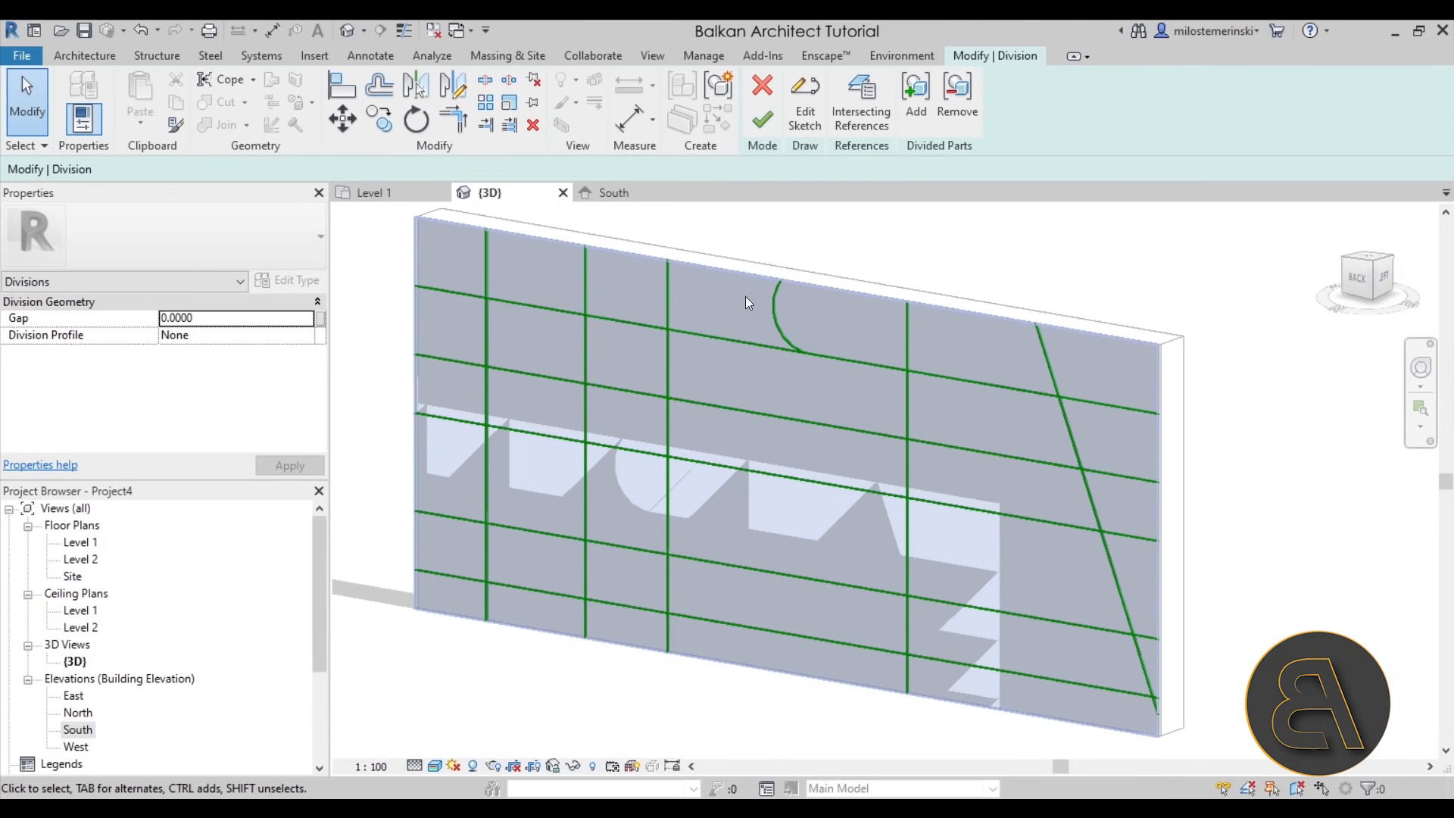
{"action": "left_click", "coordinate": [215, 322]}
{"action": "type", "text": ".0"}
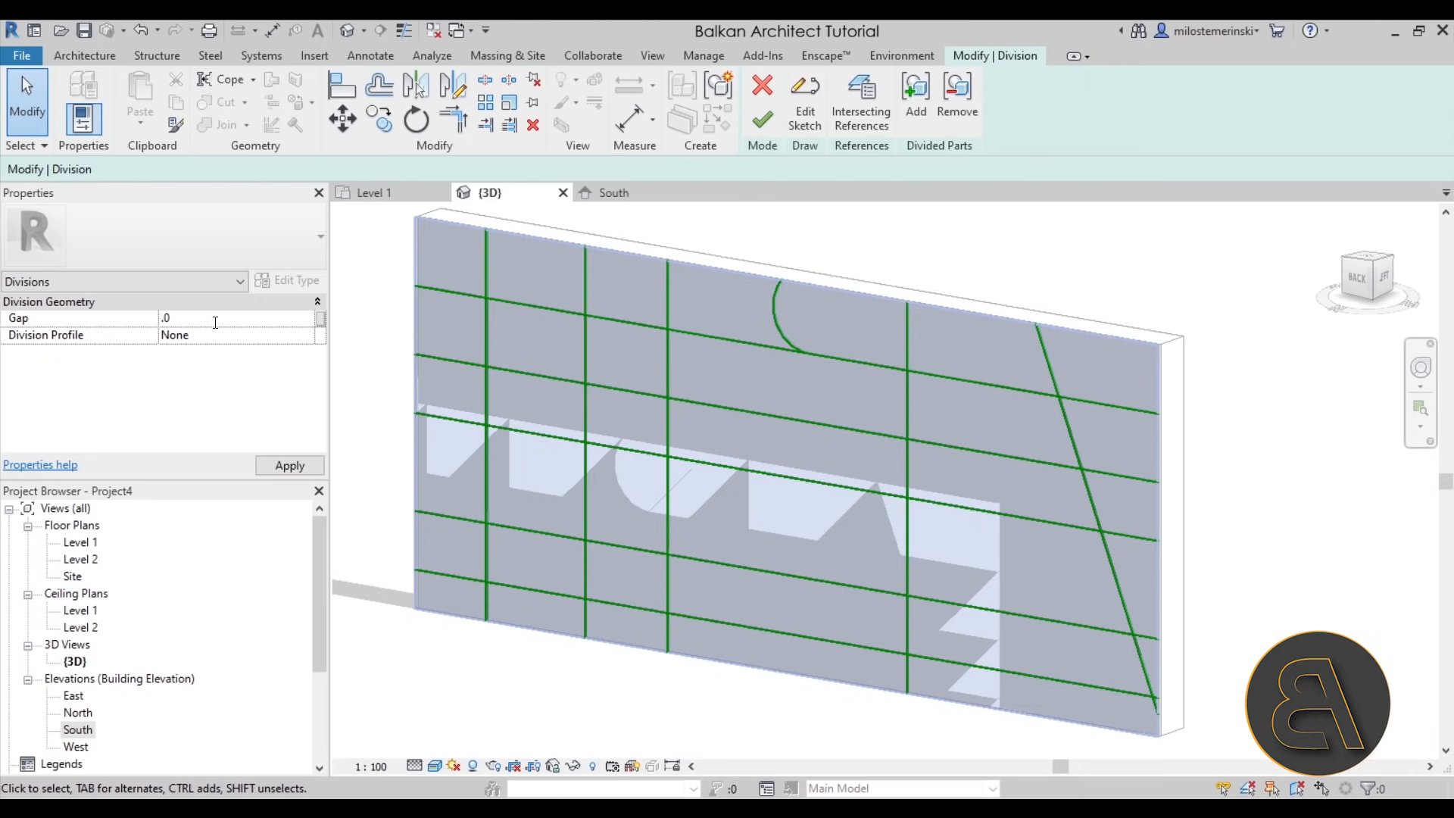
{"action": "type", "text": "1"}
{"action": "key", "text": "Return"}
Display the model with thin lines to check the gap along the arc, and finish the part division
{"action": "scroll", "coordinate": [644, 306], "scroll_direction": "up", "scroll_amount": 5}
{"action": "middle_click_drag", "start_coordinate": [716, 443], "coordinate": [705, 285]}
{"action": "scroll", "coordinate": [818, 519], "scroll_direction": "up", "scroll_amount": 3}
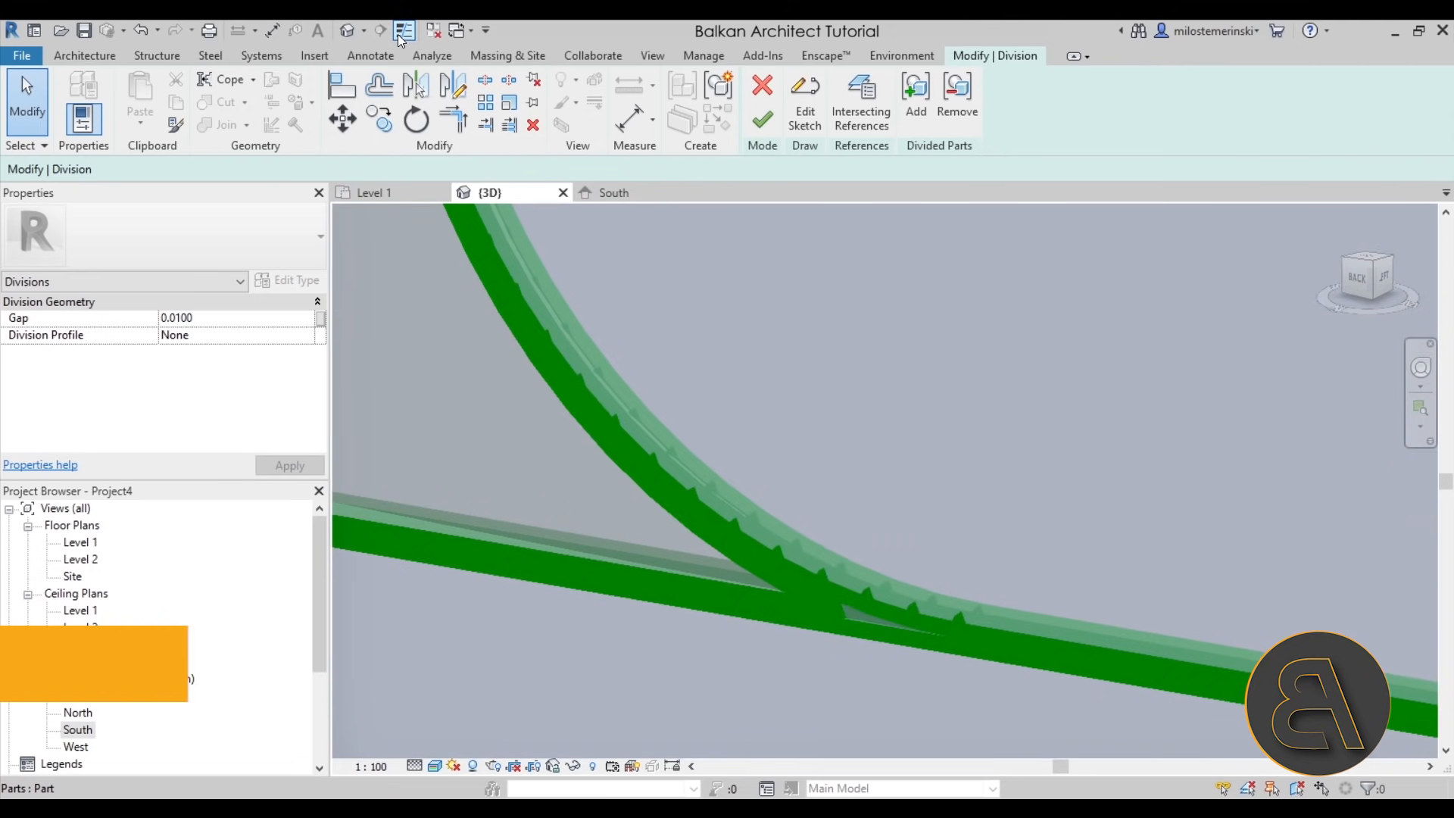
{"action": "left_click", "coordinate": [399, 34]}
{"action": "scroll", "coordinate": [784, 530], "scroll_direction": "up", "scroll_amount": 5}
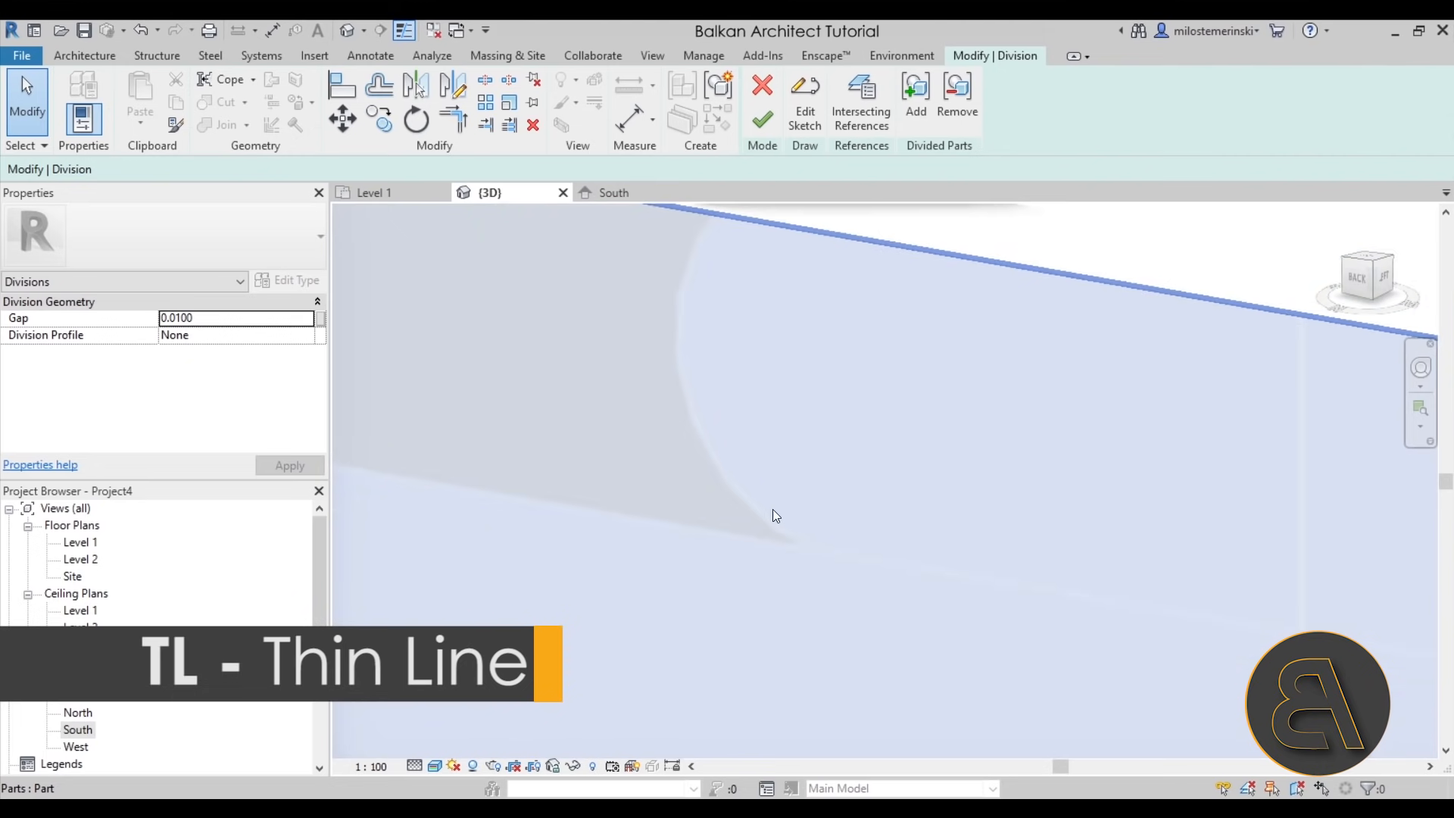
{"action": "scroll", "coordinate": [773, 509], "scroll_direction": "down", "scroll_amount": 5}
{"action": "scroll", "coordinate": [739, 258], "scroll_direction": "up", "scroll_amount": 3}
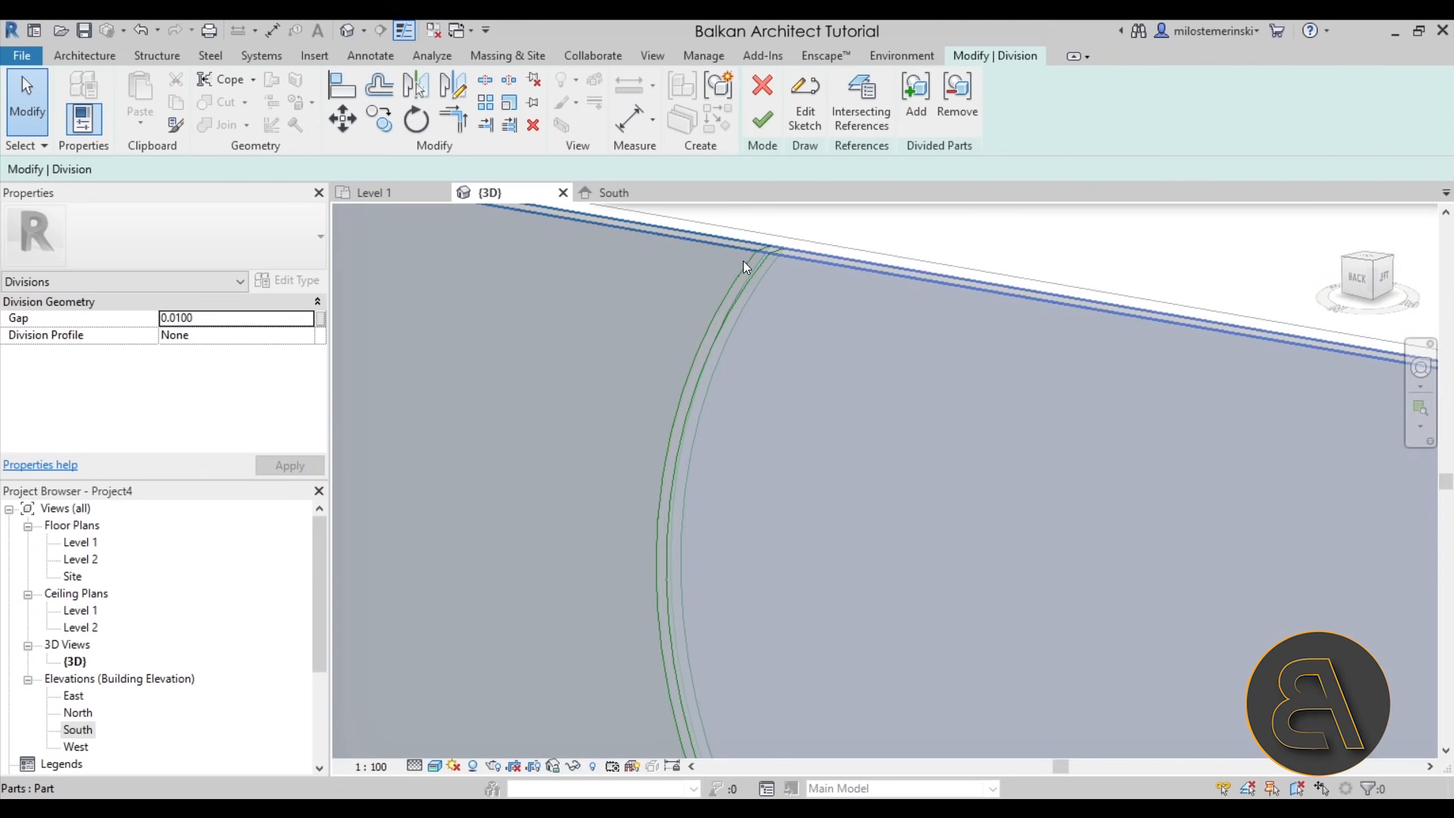
{"action": "scroll", "coordinate": [742, 260], "scroll_direction": "down", "scroll_amount": 6}
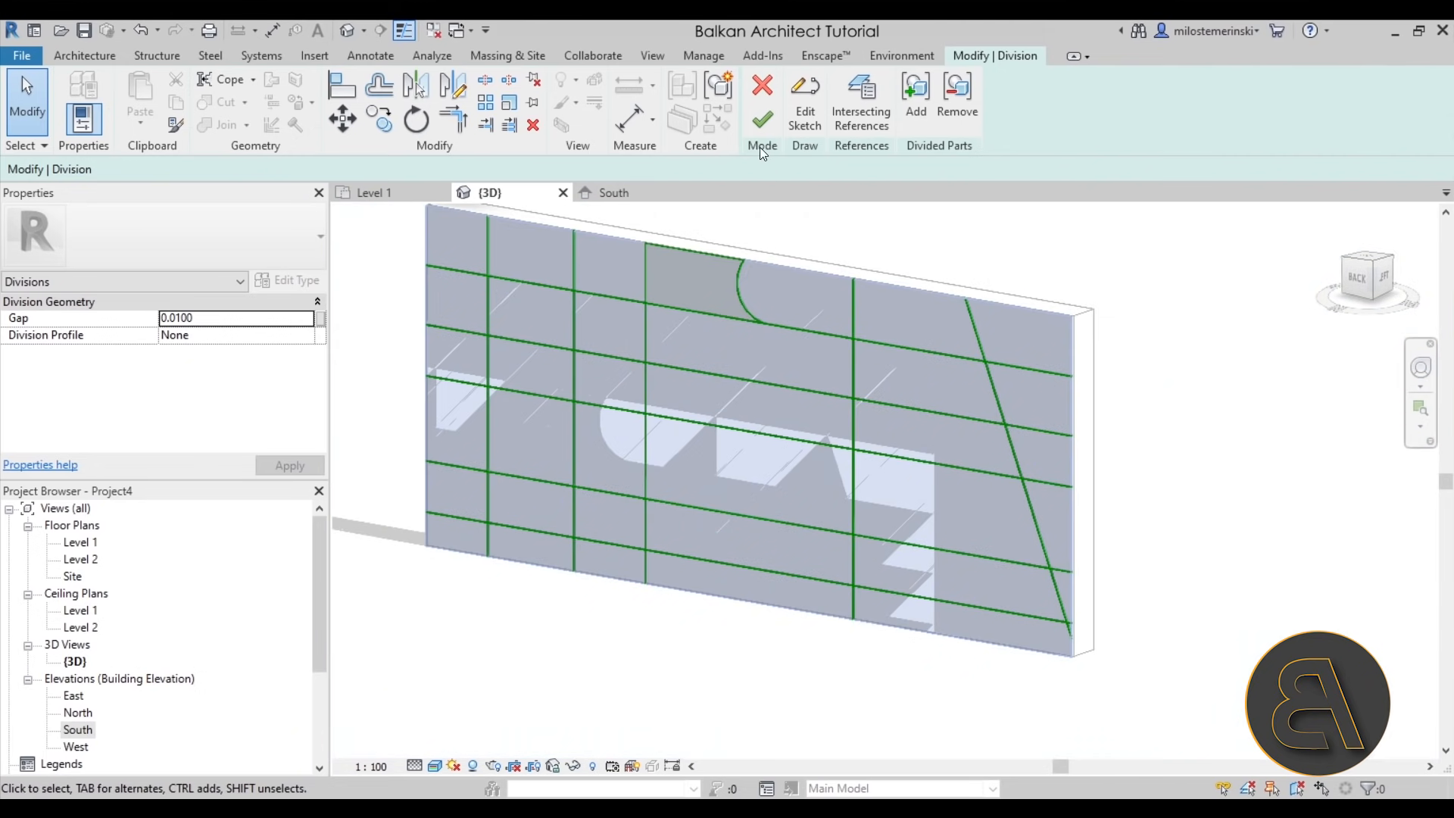
{"action": "left_click", "coordinate": [762, 120]}
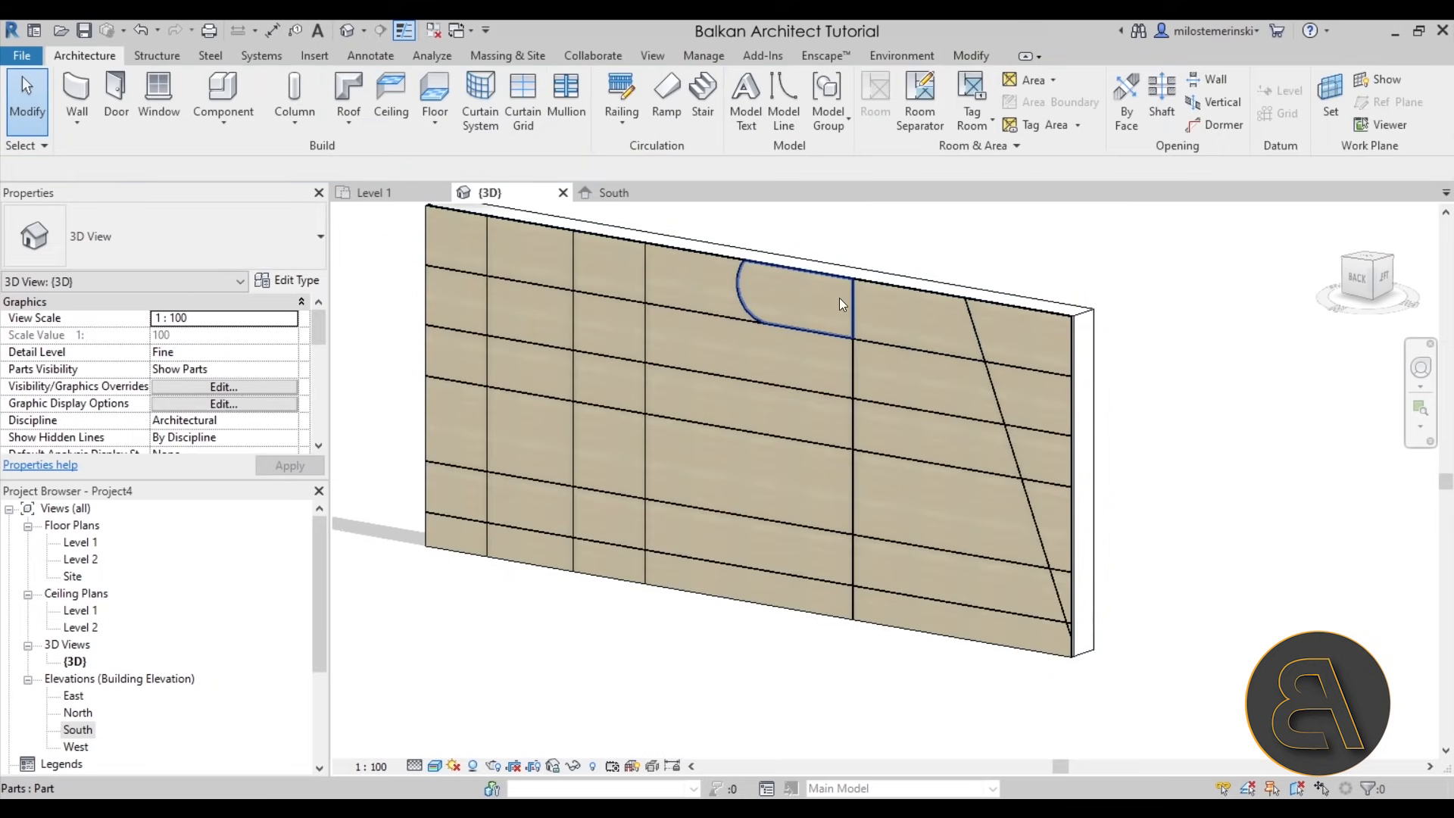
Examine the joint along the arc and the material properties of a single stone part in the wall's middle
{"action": "scroll", "coordinate": [713, 266], "scroll_direction": "up", "scroll_amount": 6}
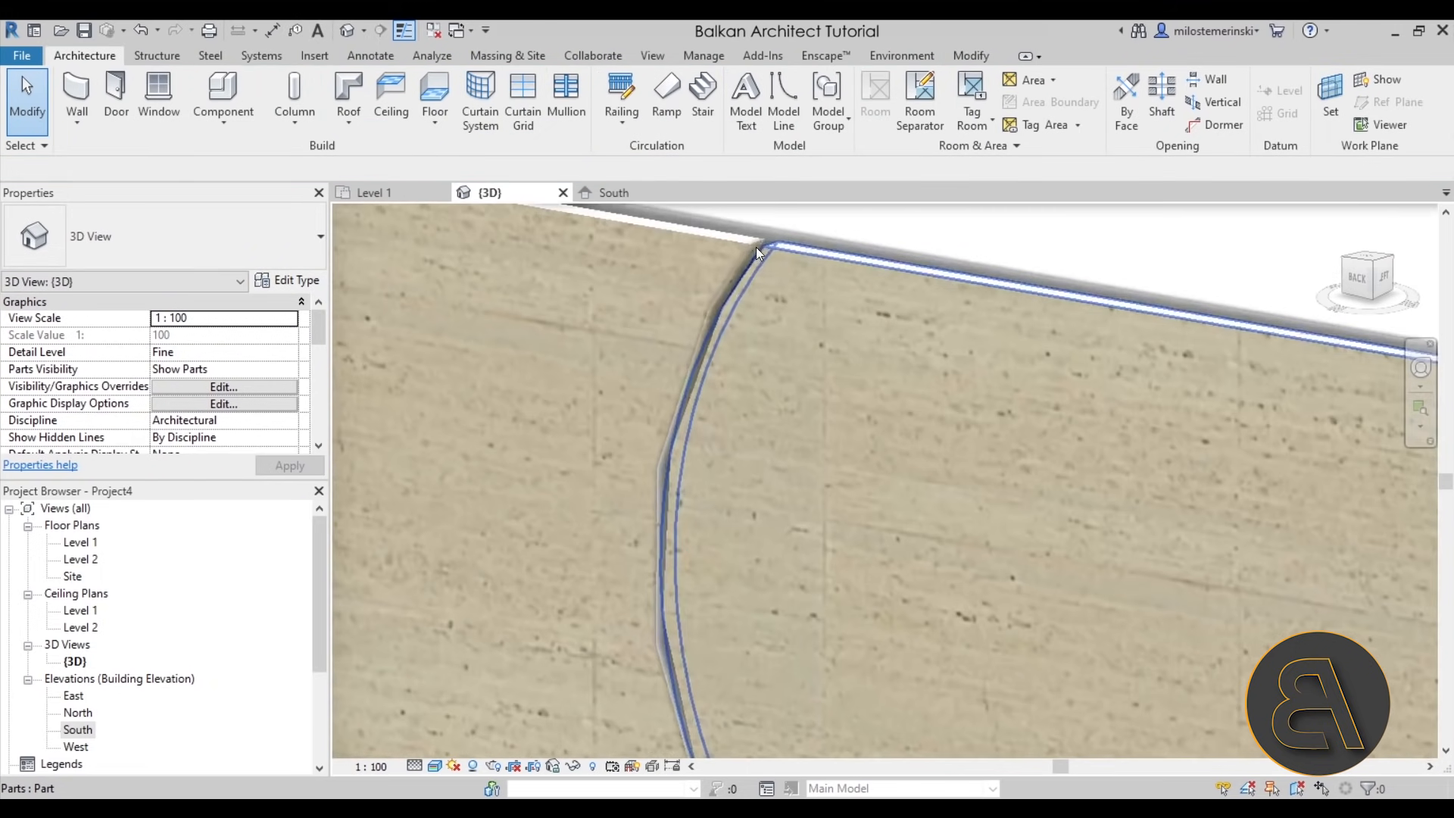
{"action": "scroll", "coordinate": [730, 247], "scroll_direction": "down", "scroll_amount": 6}
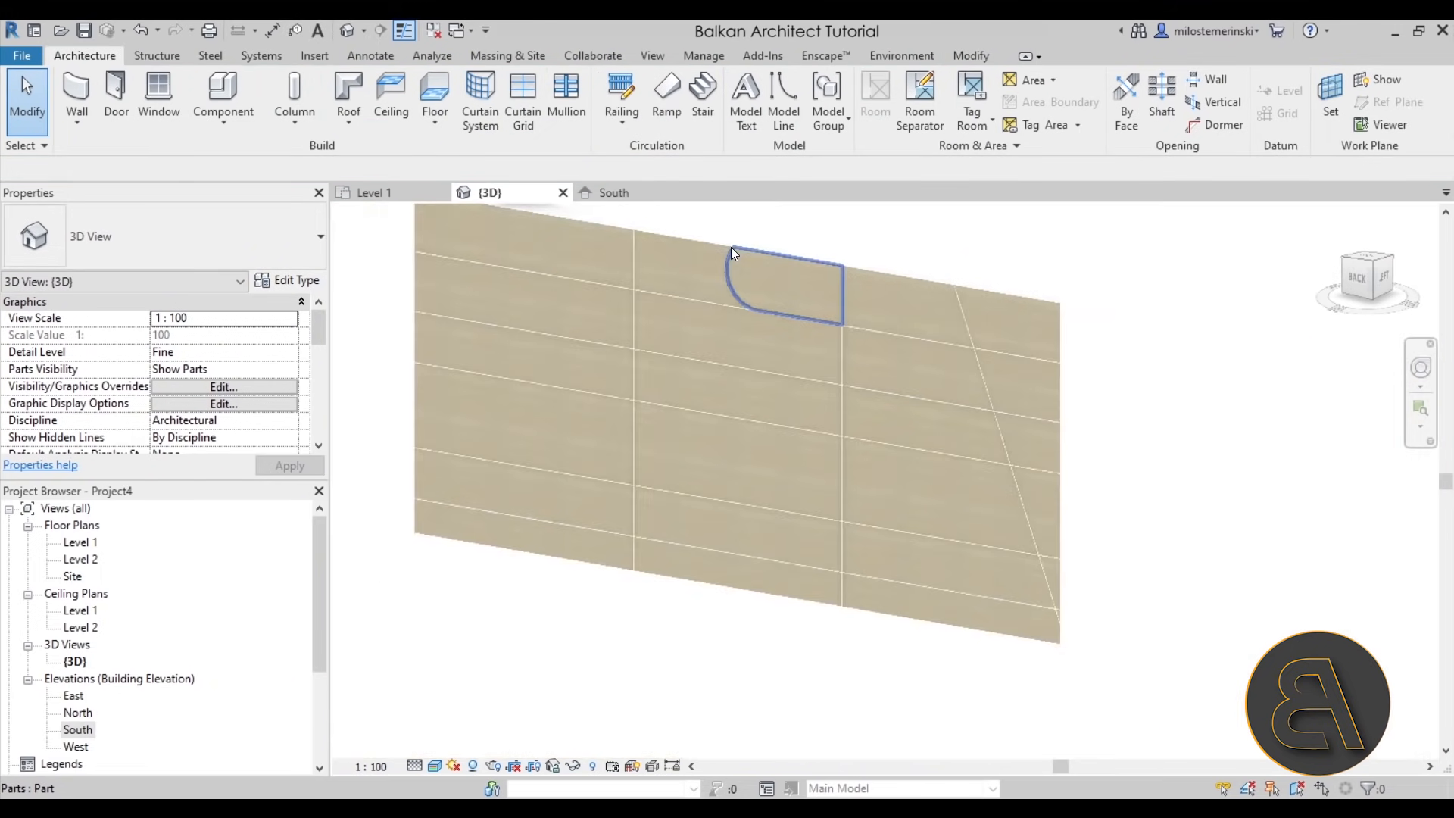
{"action": "left_click", "coordinate": [700, 310]}
{"action": "left_click", "coordinate": [694, 388]}
{"action": "scroll", "coordinate": [244, 406], "scroll_direction": "down", "scroll_amount": 3}
{"action": "scroll", "coordinate": [244, 405], "scroll_direction": "down", "scroll_amount": 4}
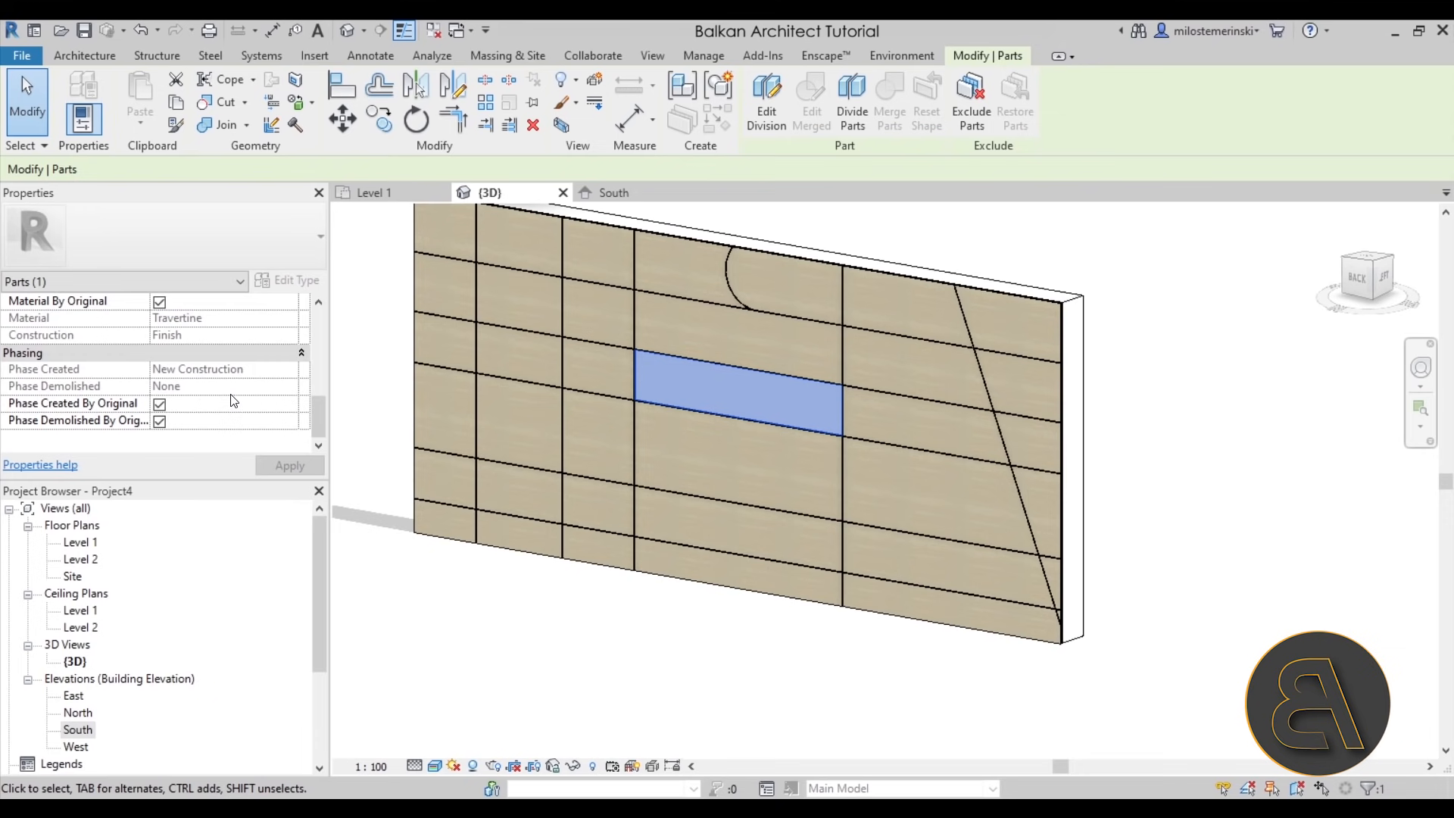
{"action": "scroll", "coordinate": [229, 394], "scroll_direction": "up", "scroll_amount": 1}
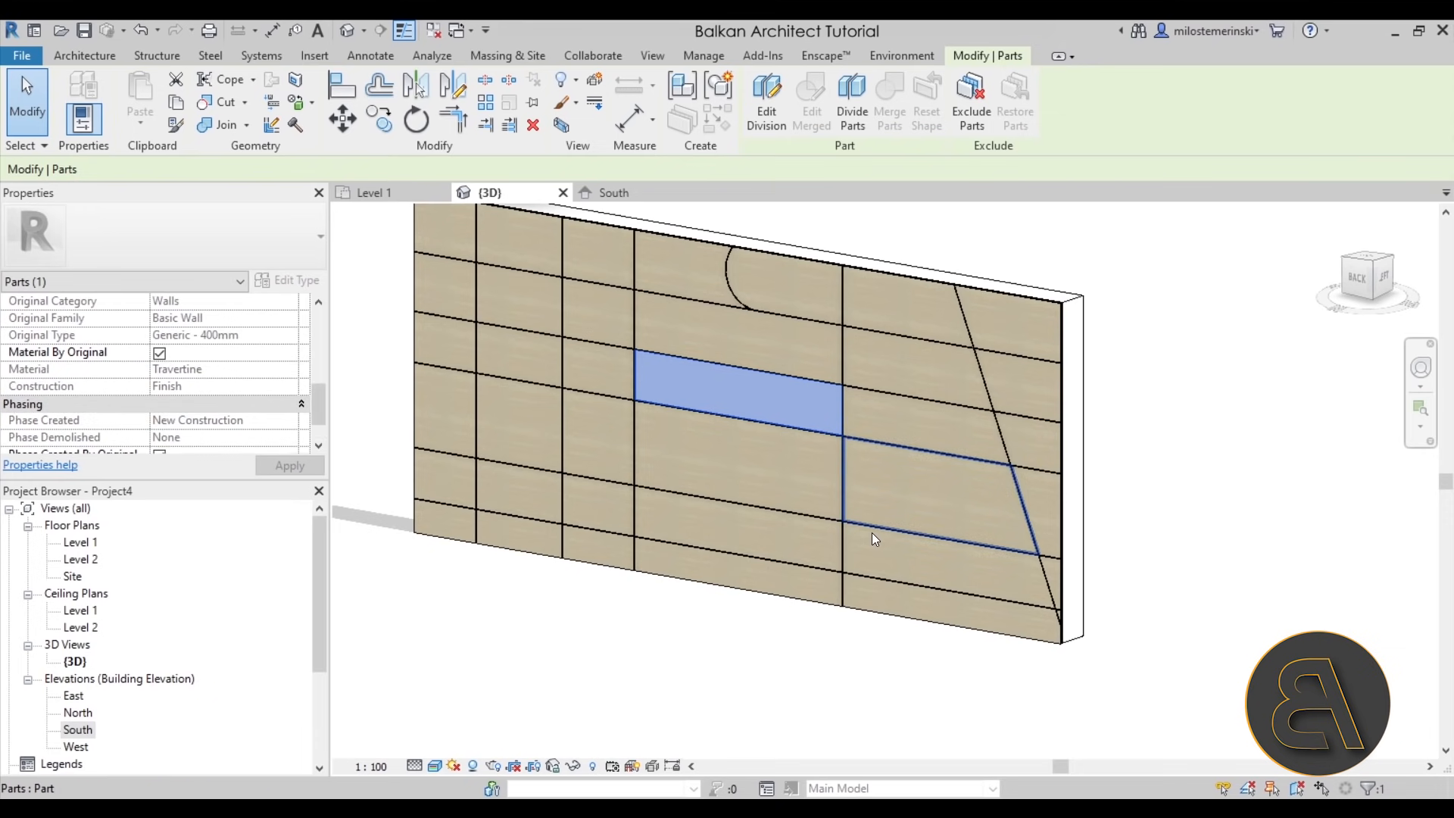
{"action": "left_click", "coordinate": [888, 515]}
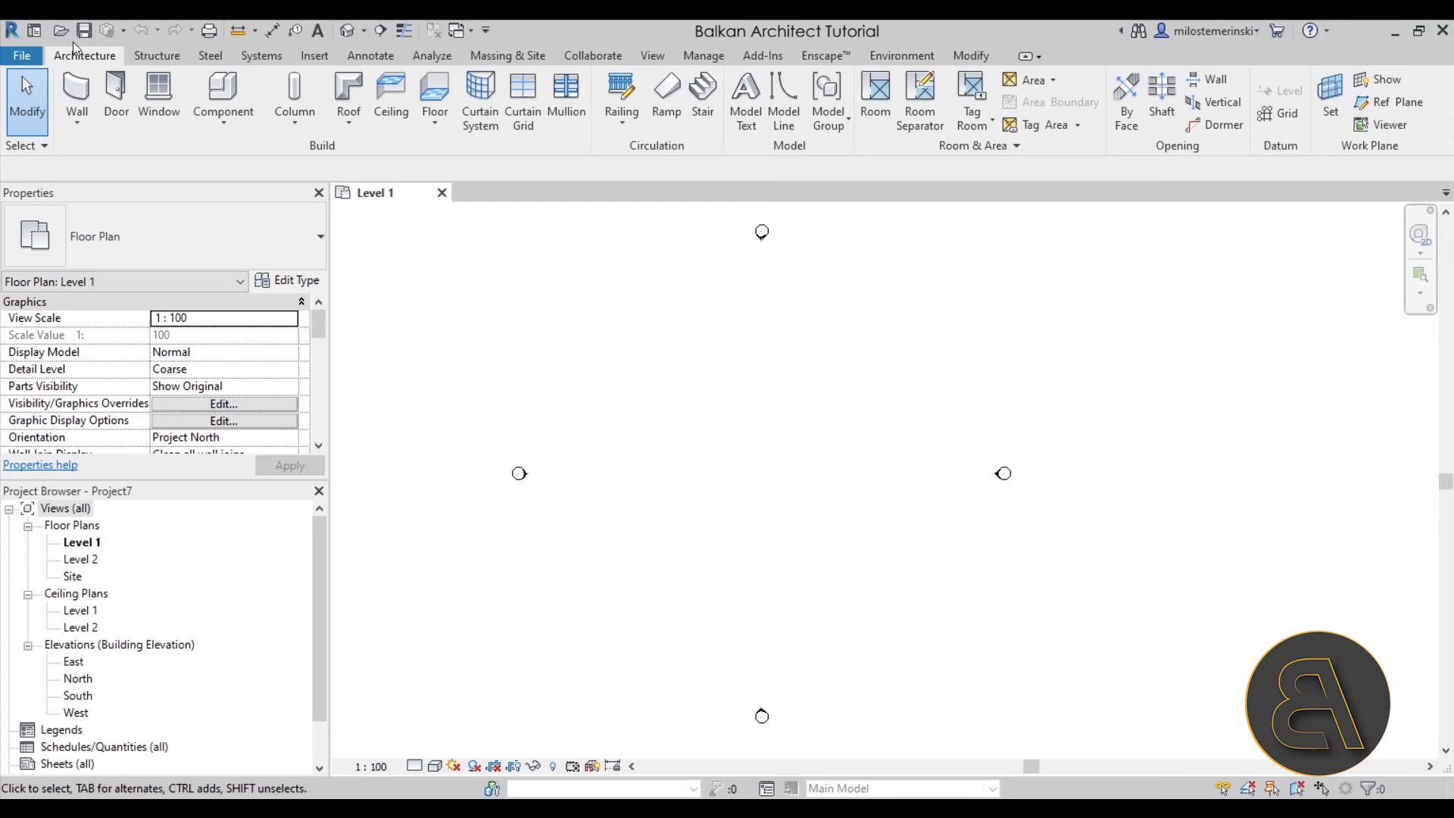
On Level 1 of the new project, draw a horizontal Storefront curtain wall 8000 mm long
{"action": "left_click", "coordinate": [77, 91]}
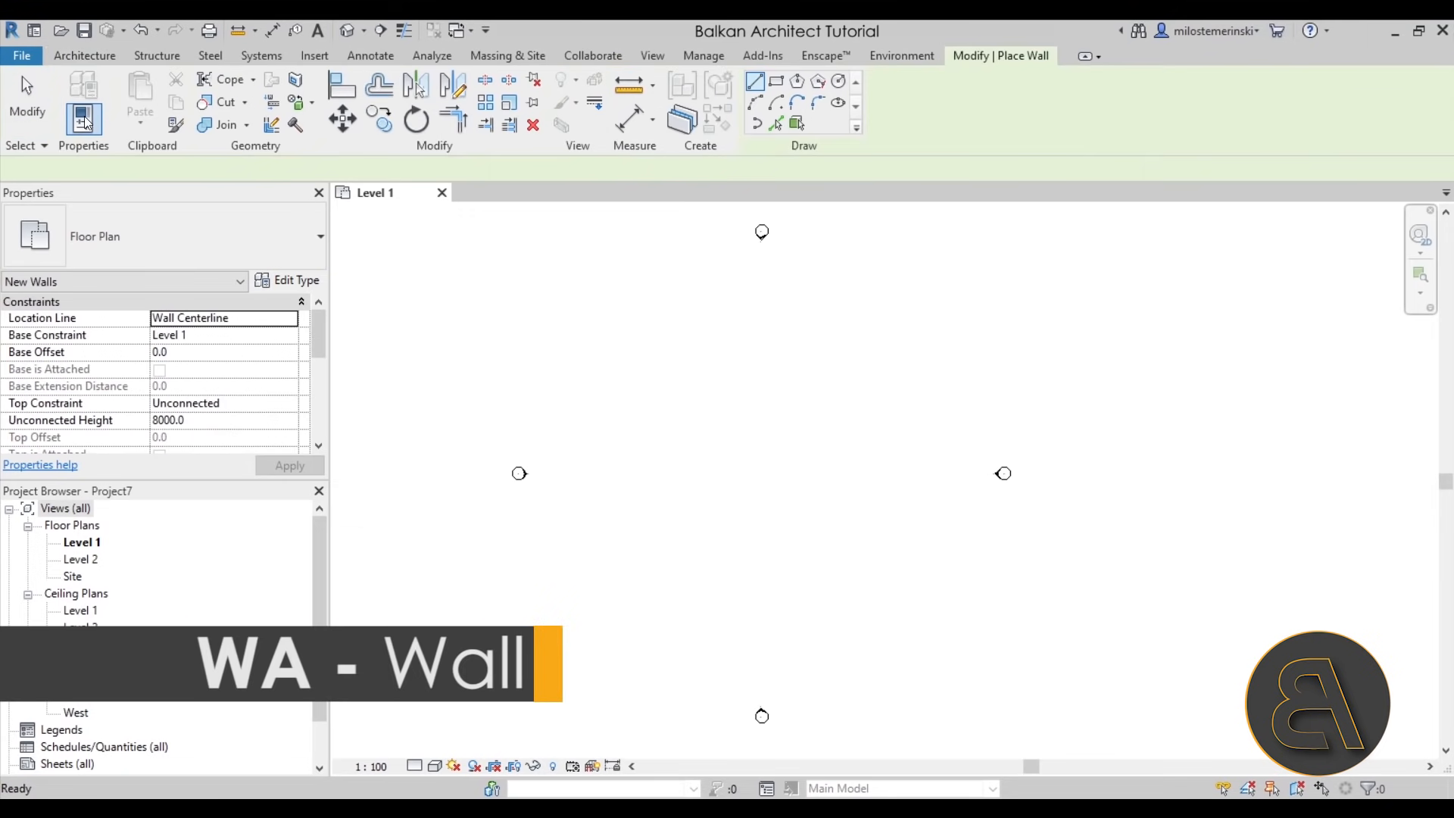
{"action": "left_click", "coordinate": [144, 237]}
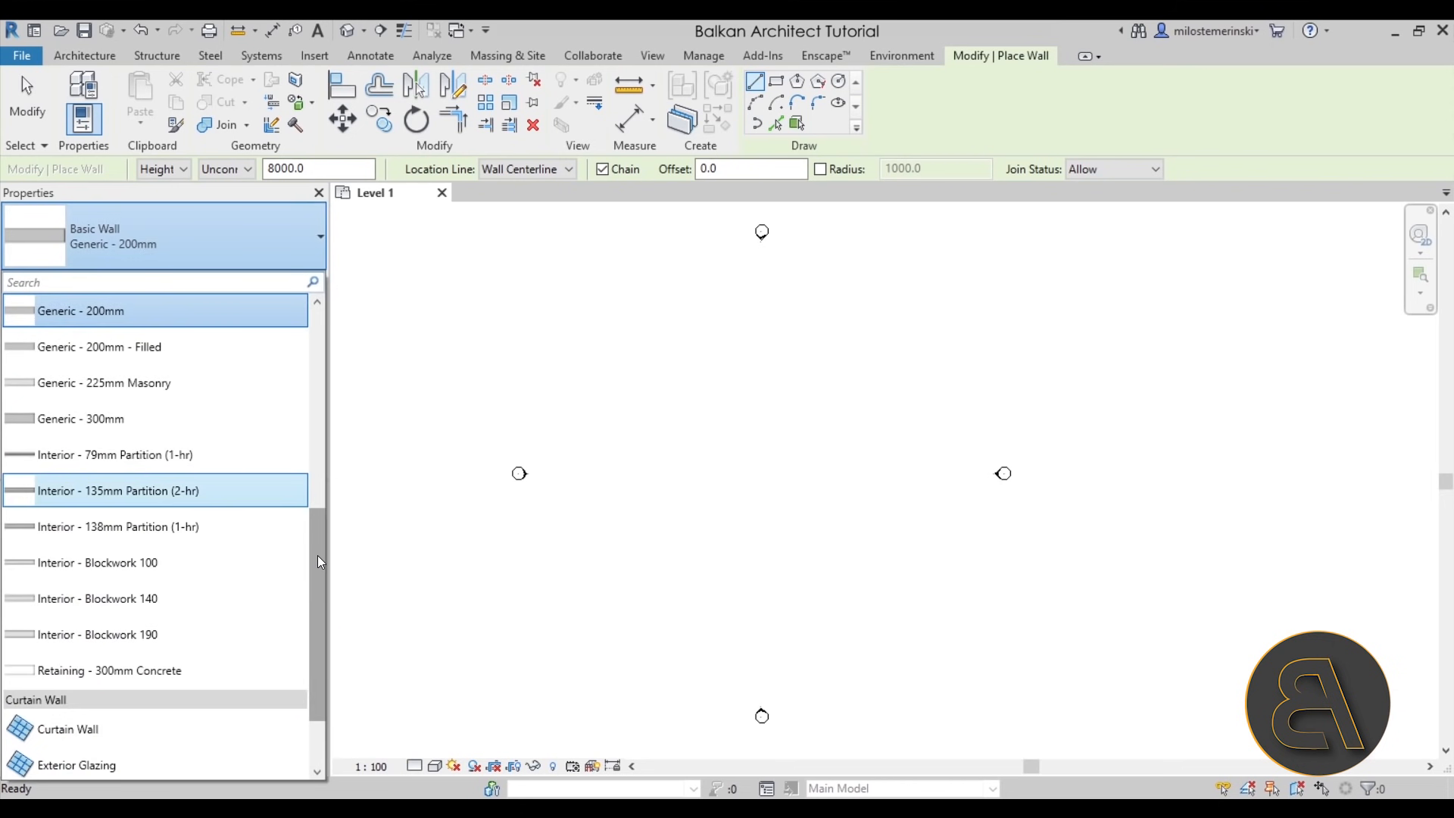
{"action": "left_click_drag", "start_coordinate": [312, 565], "coordinate": [321, 629]}
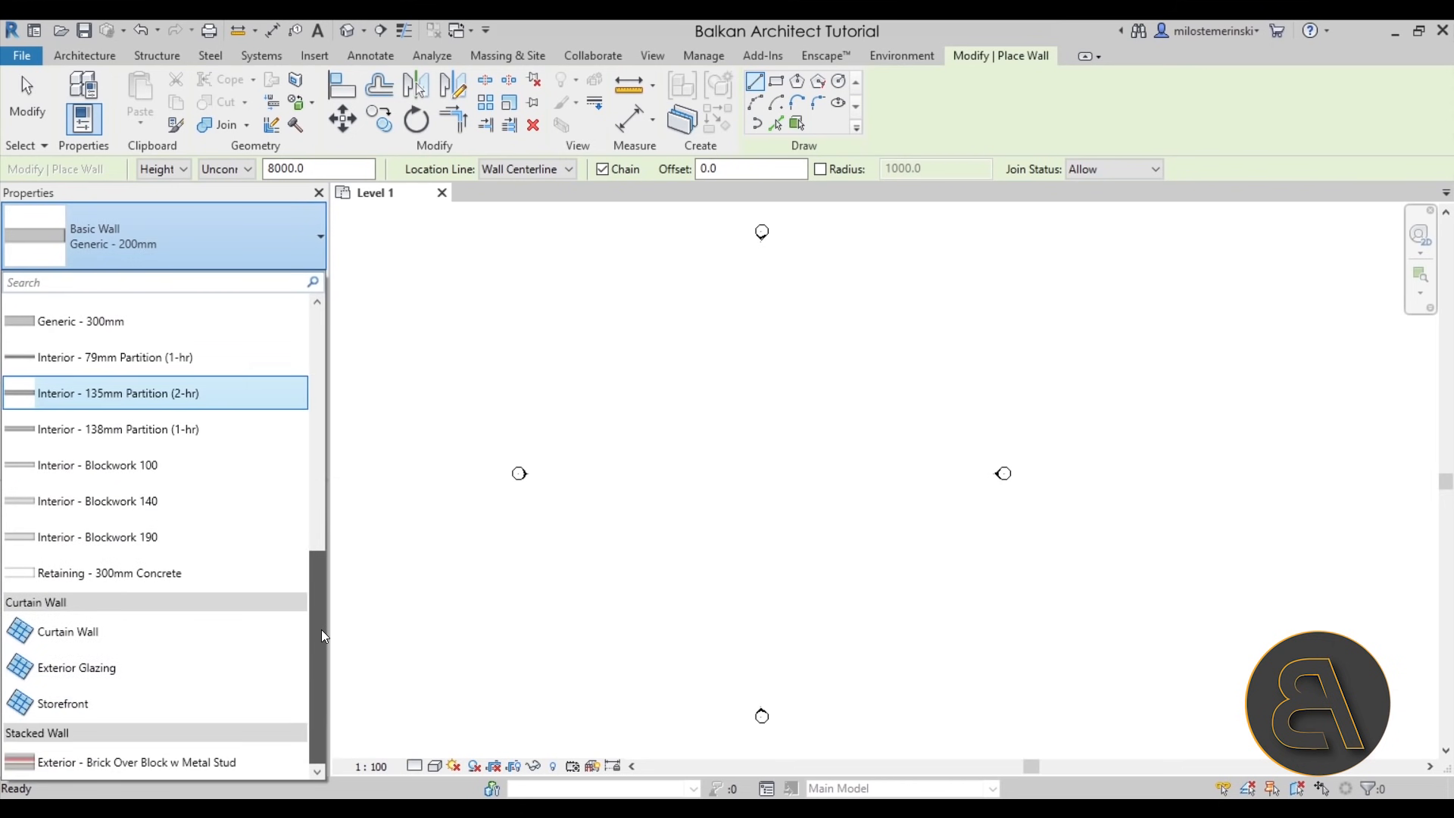
{"action": "left_click", "coordinate": [59, 707]}
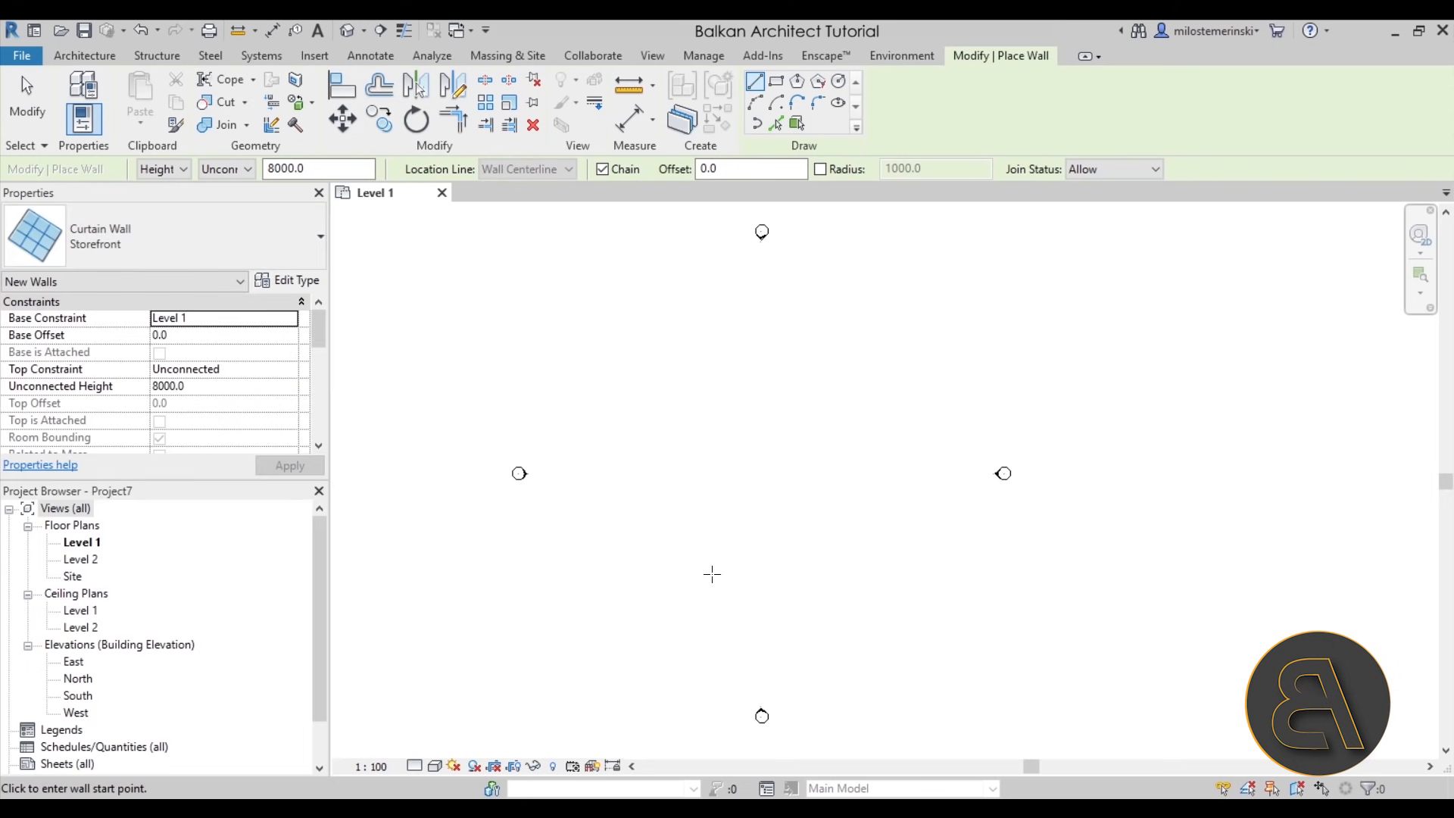
{"action": "left_click", "coordinate": [712, 472]}
{"action": "left_click", "coordinate": [787, 471]}
{"action": "scroll", "coordinate": [740, 469], "scroll_direction": "up", "scroll_amount": 6}
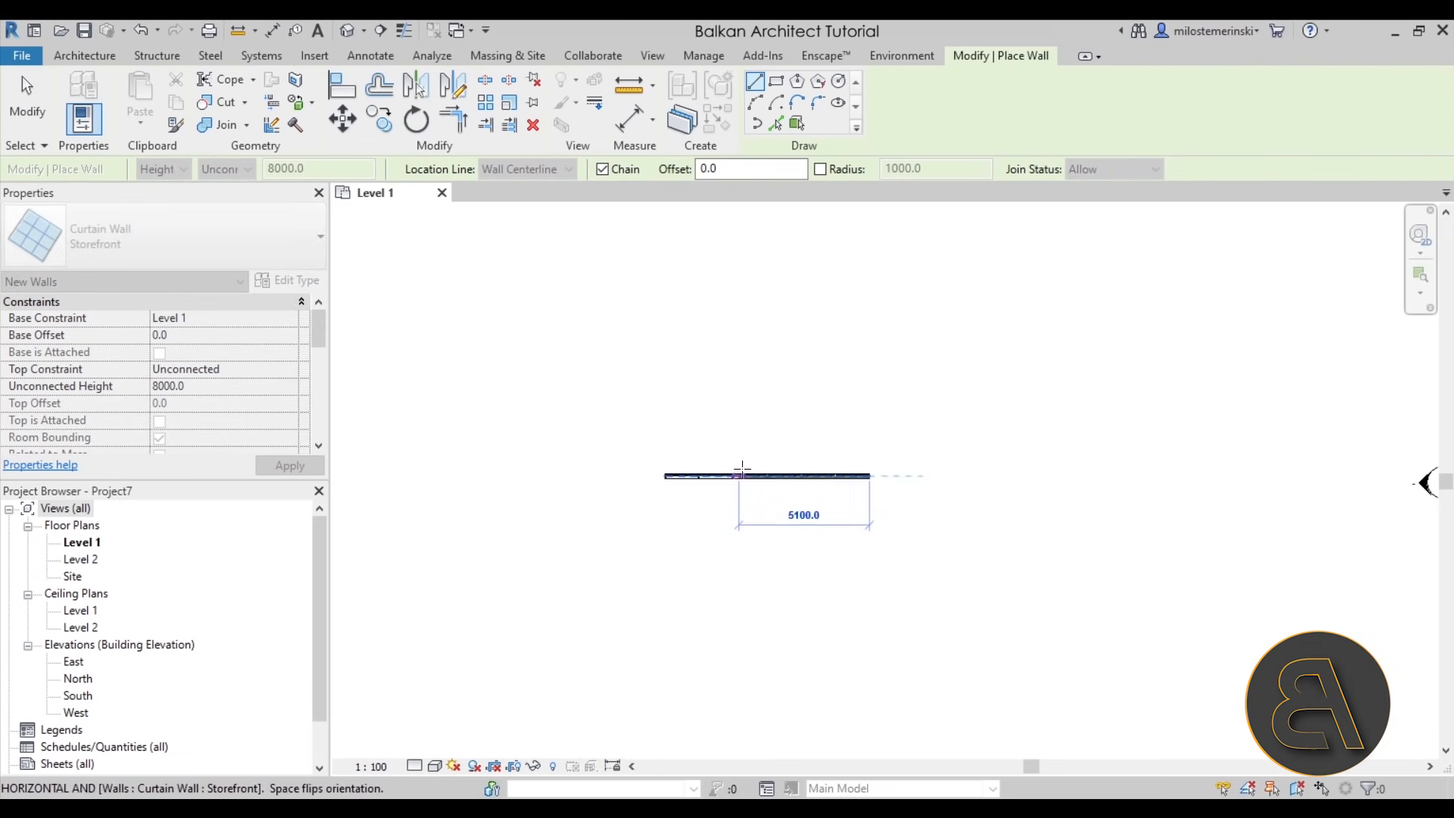
{"action": "key", "text": "Escape"}
{"action": "key", "text": "Escape"}
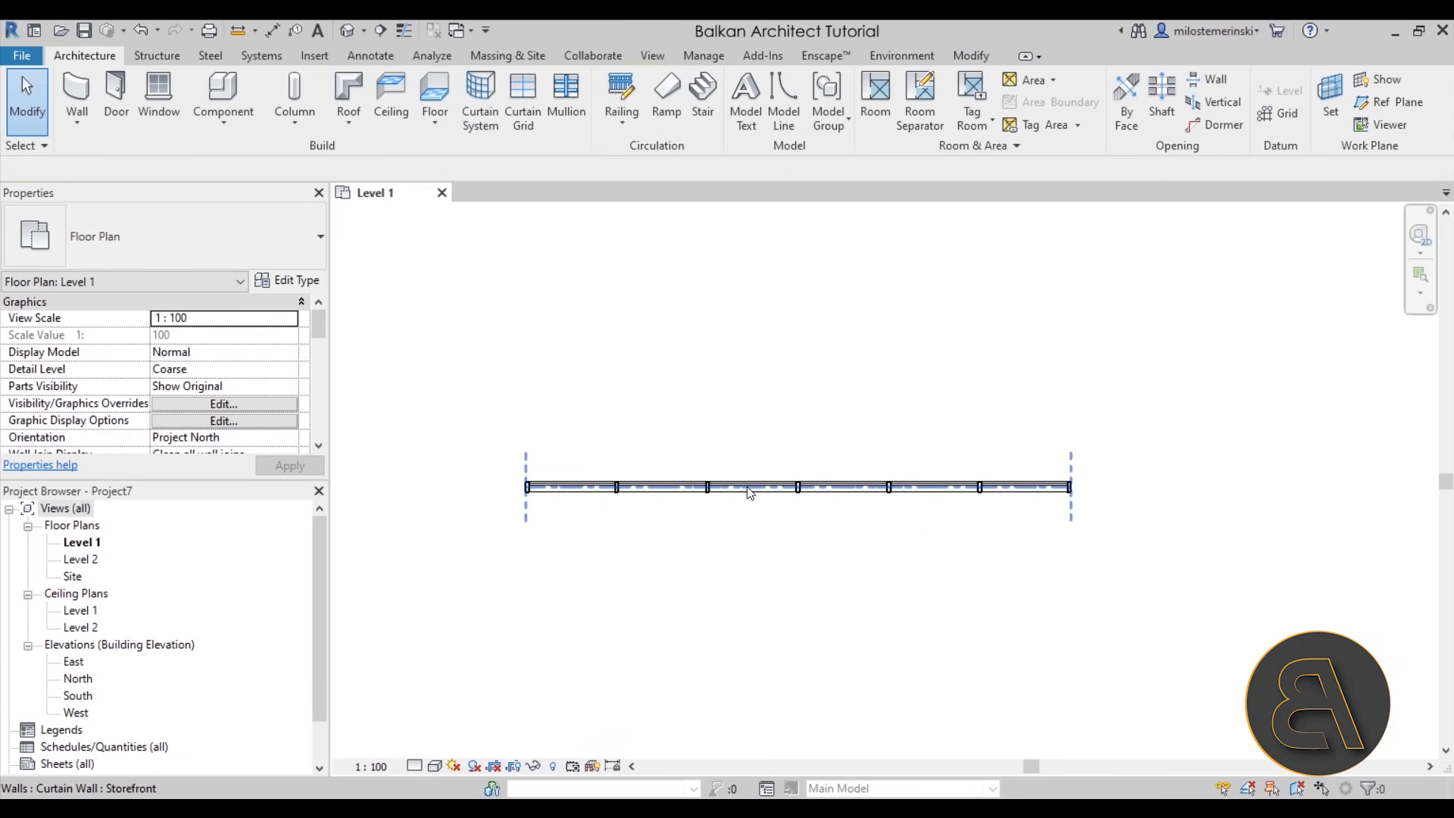
{"action": "left_click", "coordinate": [749, 489]}
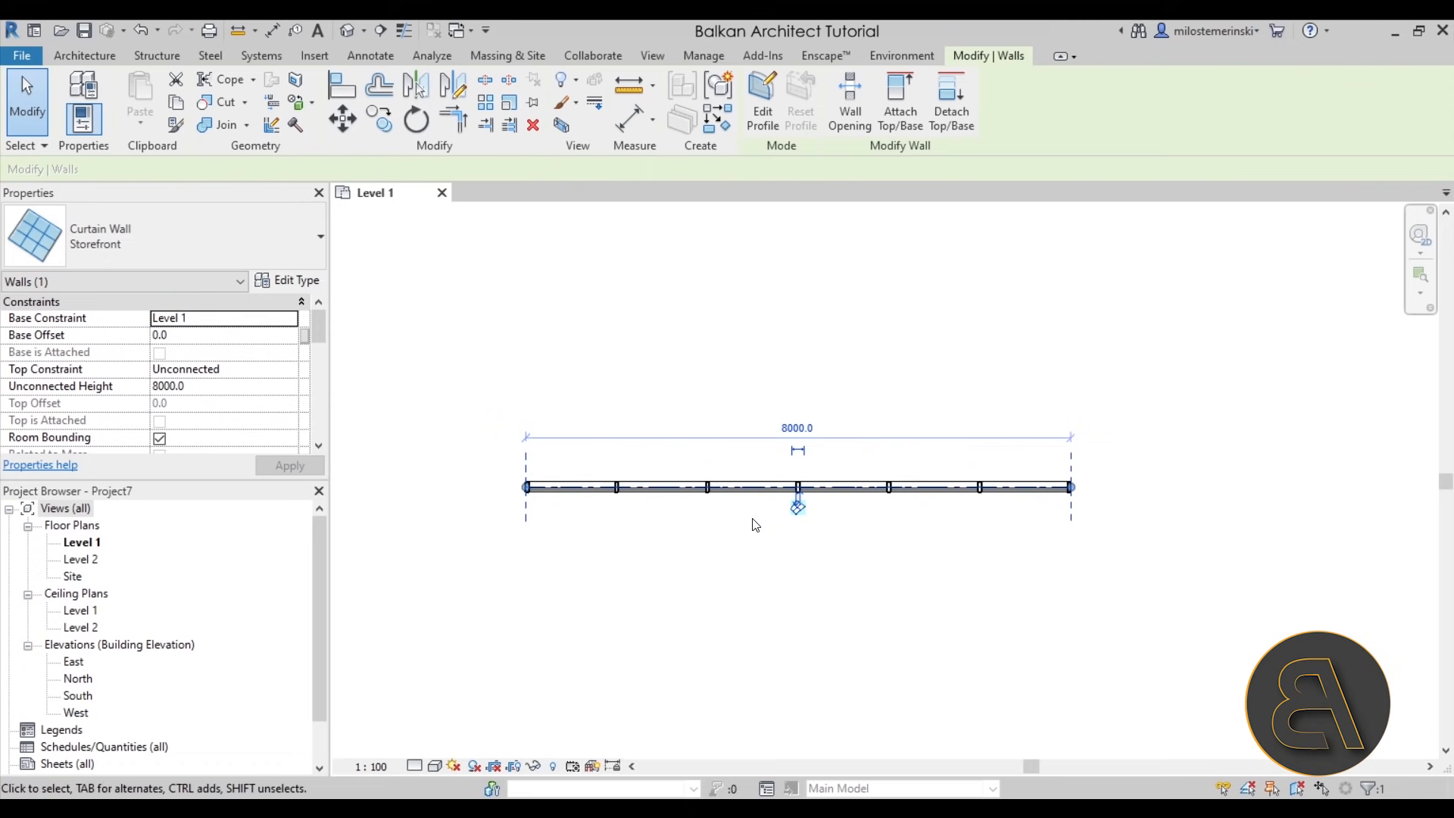
{"action": "left_click", "coordinate": [754, 523]}
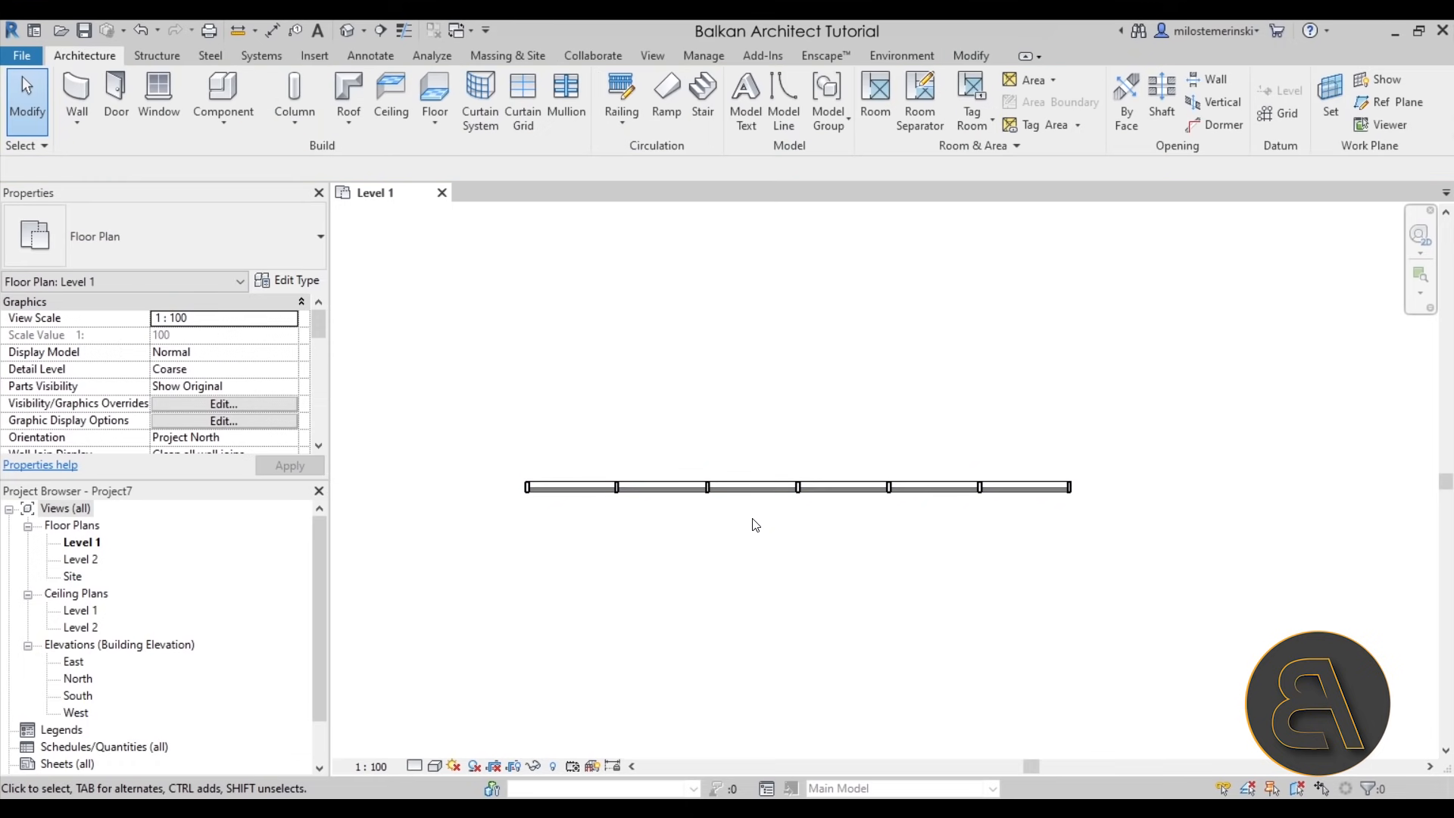
Open the default 3D view and display the curtain wall in the Realistic visual style
{"action": "left_click", "coordinate": [346, 31]}
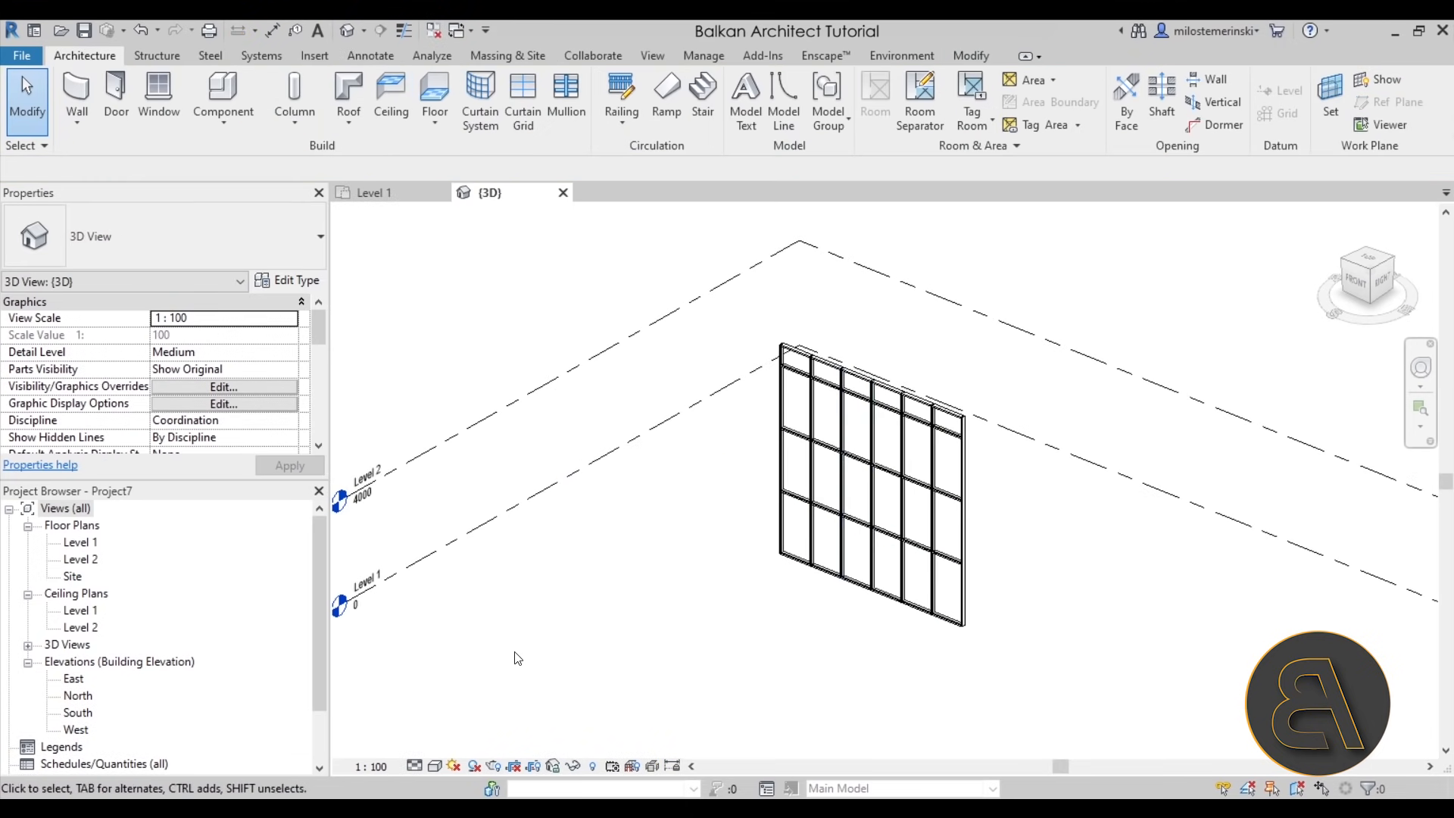
{"action": "left_click", "coordinate": [438, 766]}
{"action": "left_click", "coordinate": [465, 727]}
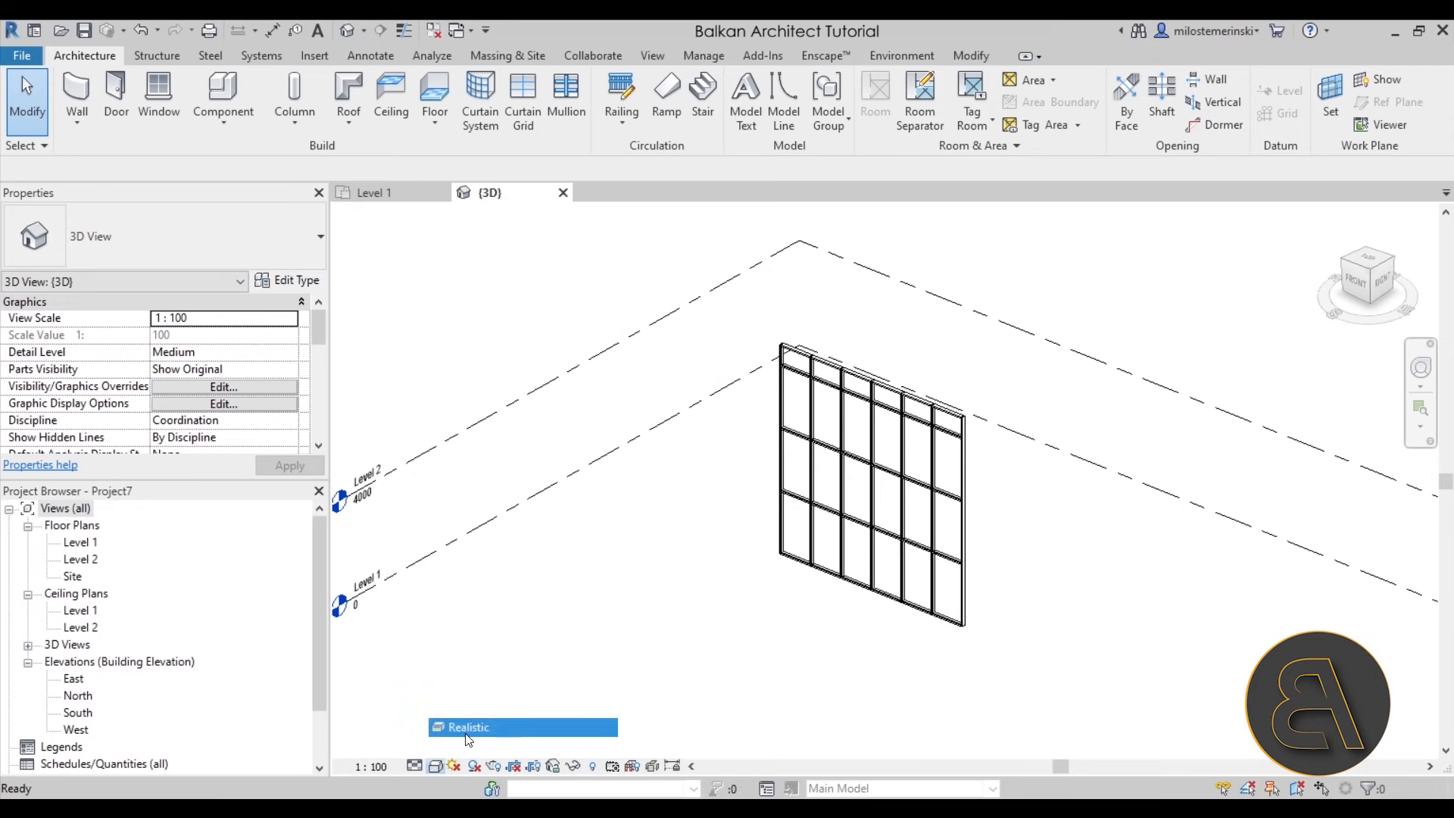
{"action": "mouse_move", "coordinate": [924, 640]}
{"action": "middle_mouse_down", "text": "shift"}
{"action": "mouse_move", "coordinate": [1106, 552]}
{"action": "mouse_move", "coordinate": [911, 512]}
{"action": "mouse_move", "coordinate": [915, 492]}
{"action": "middle_mouse_up", "text": "shift"}
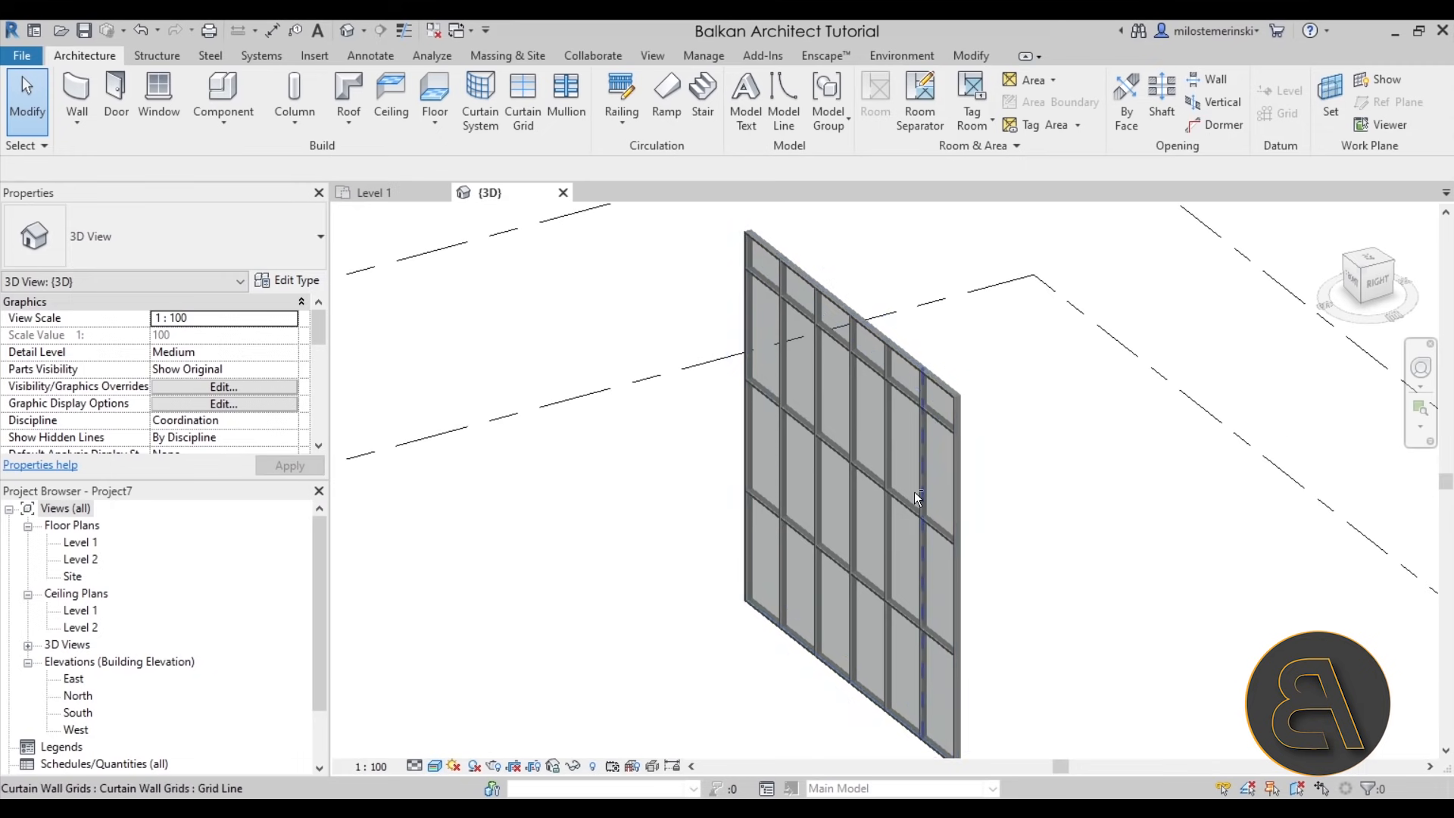
Duplicate the curtain wall's Storefront type under the name Panel Wall
{"action": "scroll", "coordinate": [939, 481], "scroll_direction": "up", "scroll_amount": 2}
{"action": "left_click", "coordinate": [973, 472]}
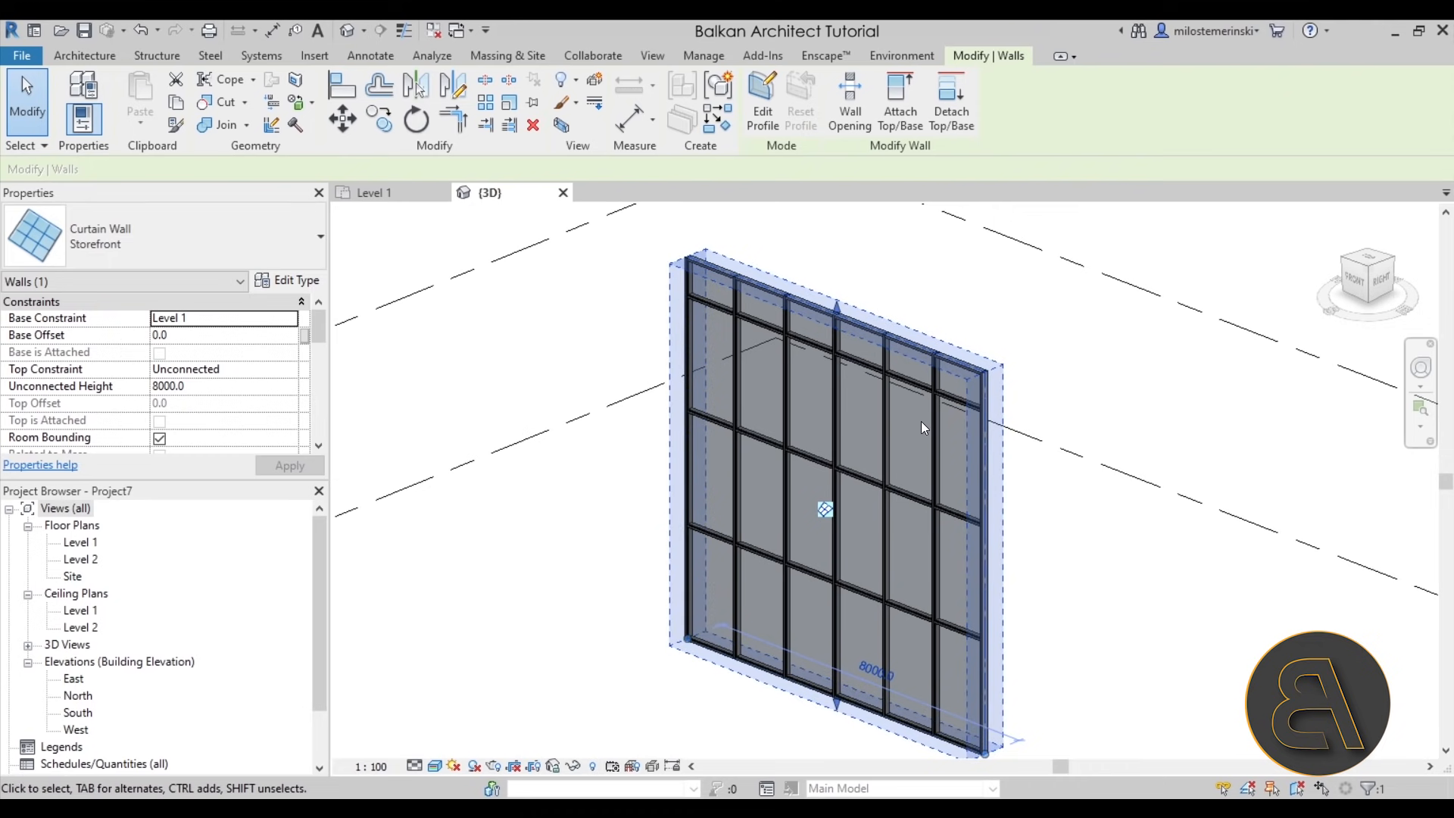
{"action": "middle_click_drag", "start_coordinate": [851, 454], "coordinate": [969, 419]}
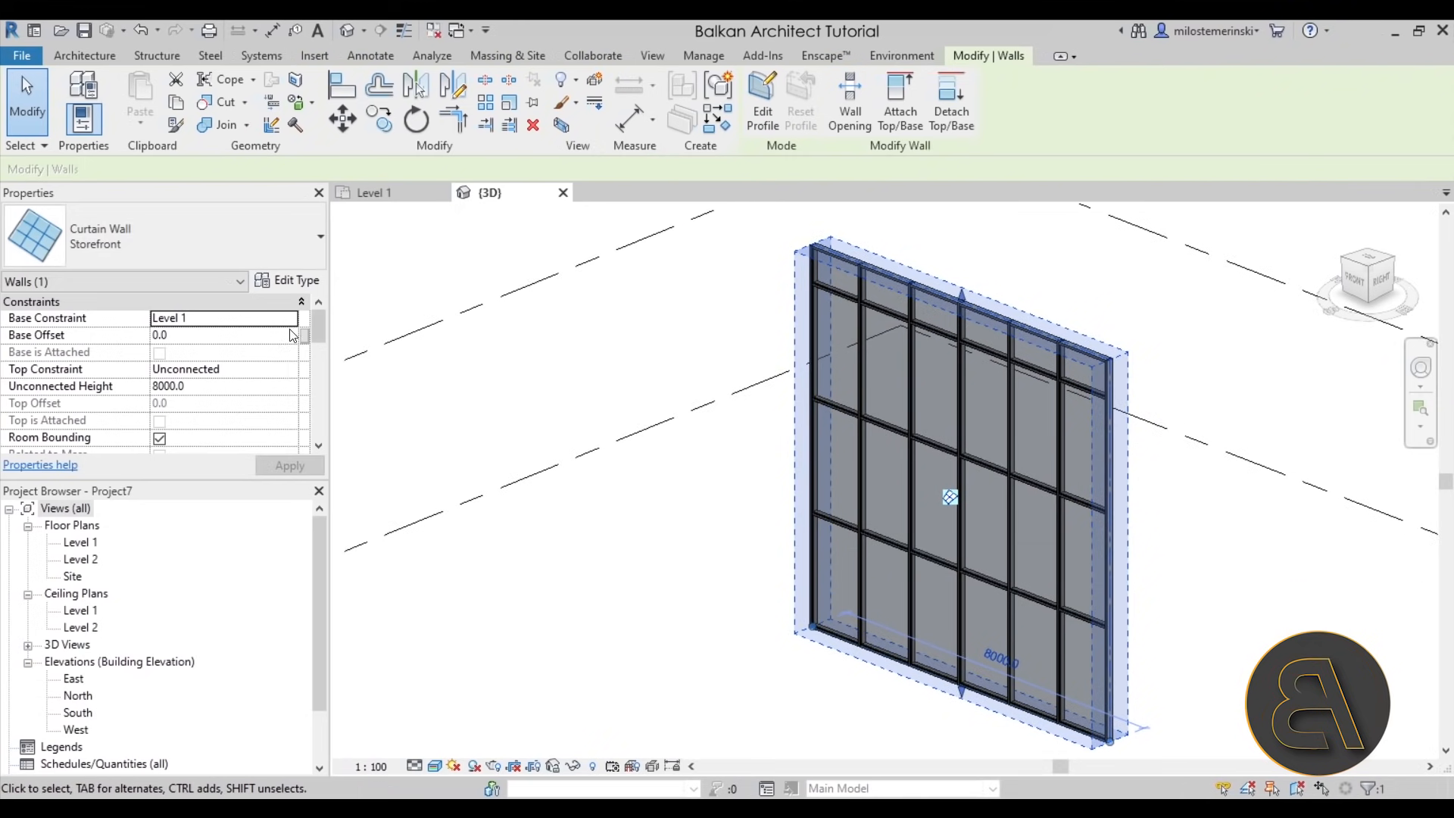
{"action": "left_click", "coordinate": [284, 282]}
{"action": "left_click_drag", "start_coordinate": [1114, 277], "coordinate": [767, 278]}
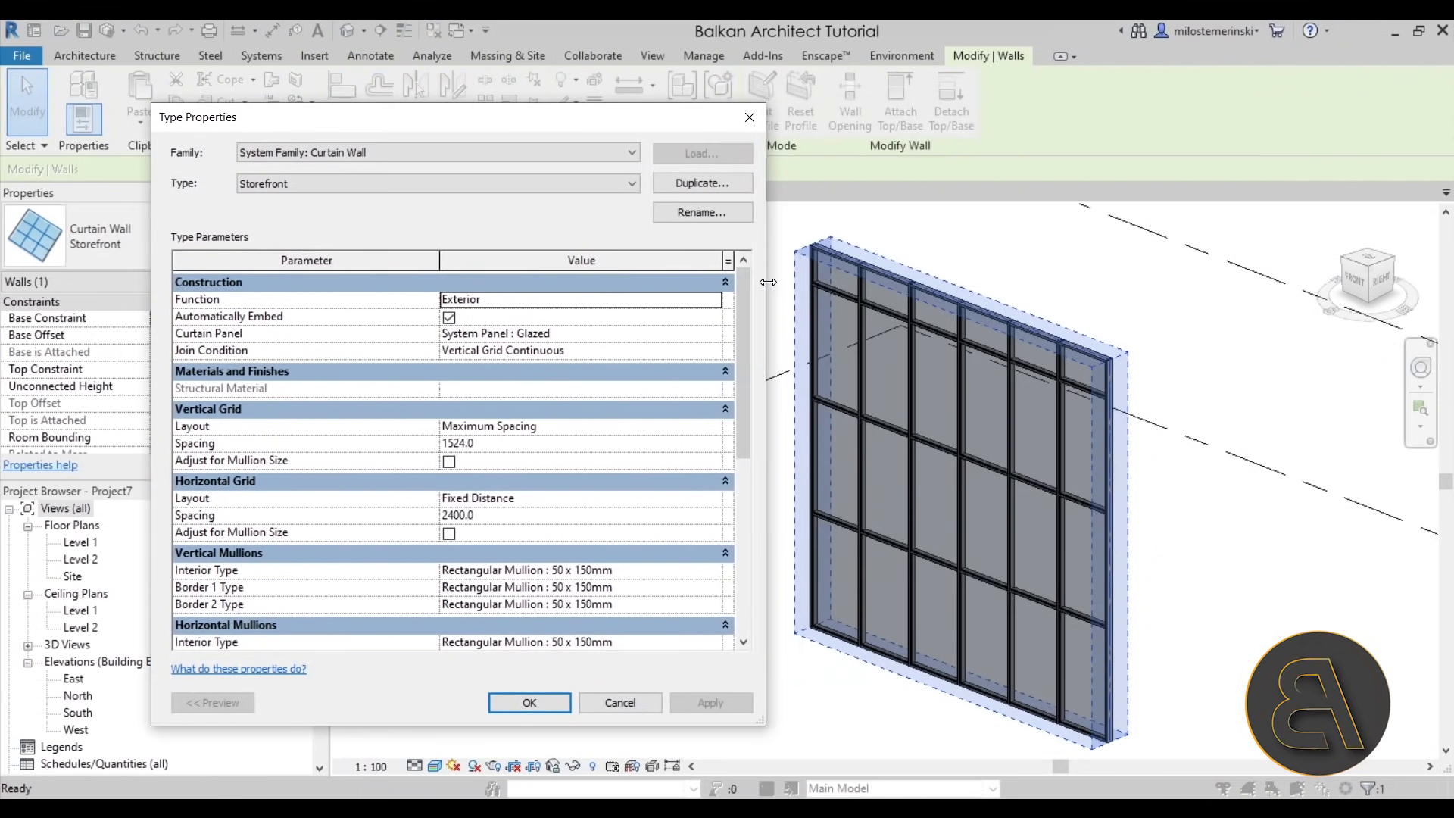
{"action": "left_click", "coordinate": [682, 188]}
{"action": "type", "text": "Pa"}
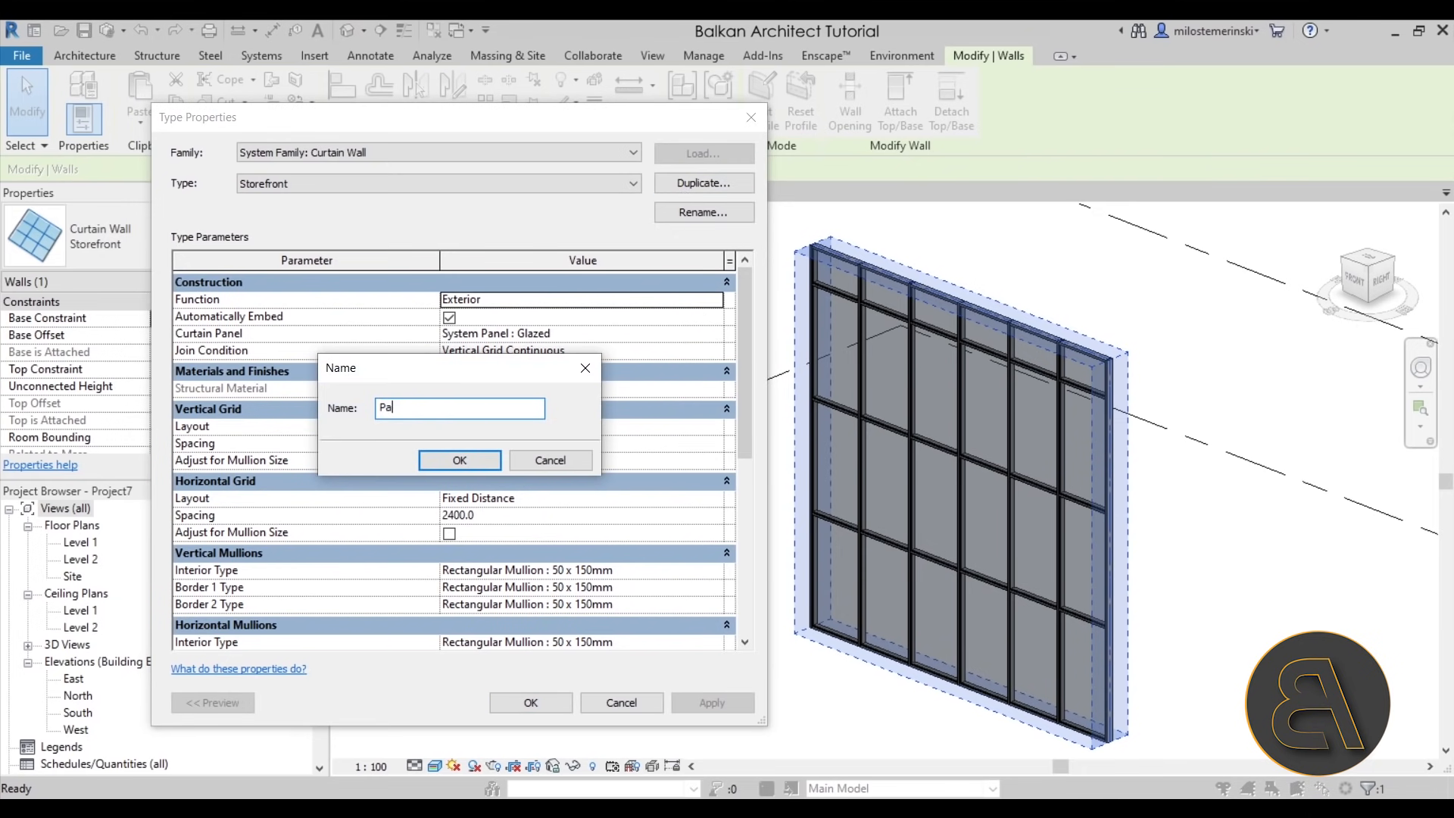
{"action": "type", "text": "nel Wall"}
{"action": "key", "text": "Return"}
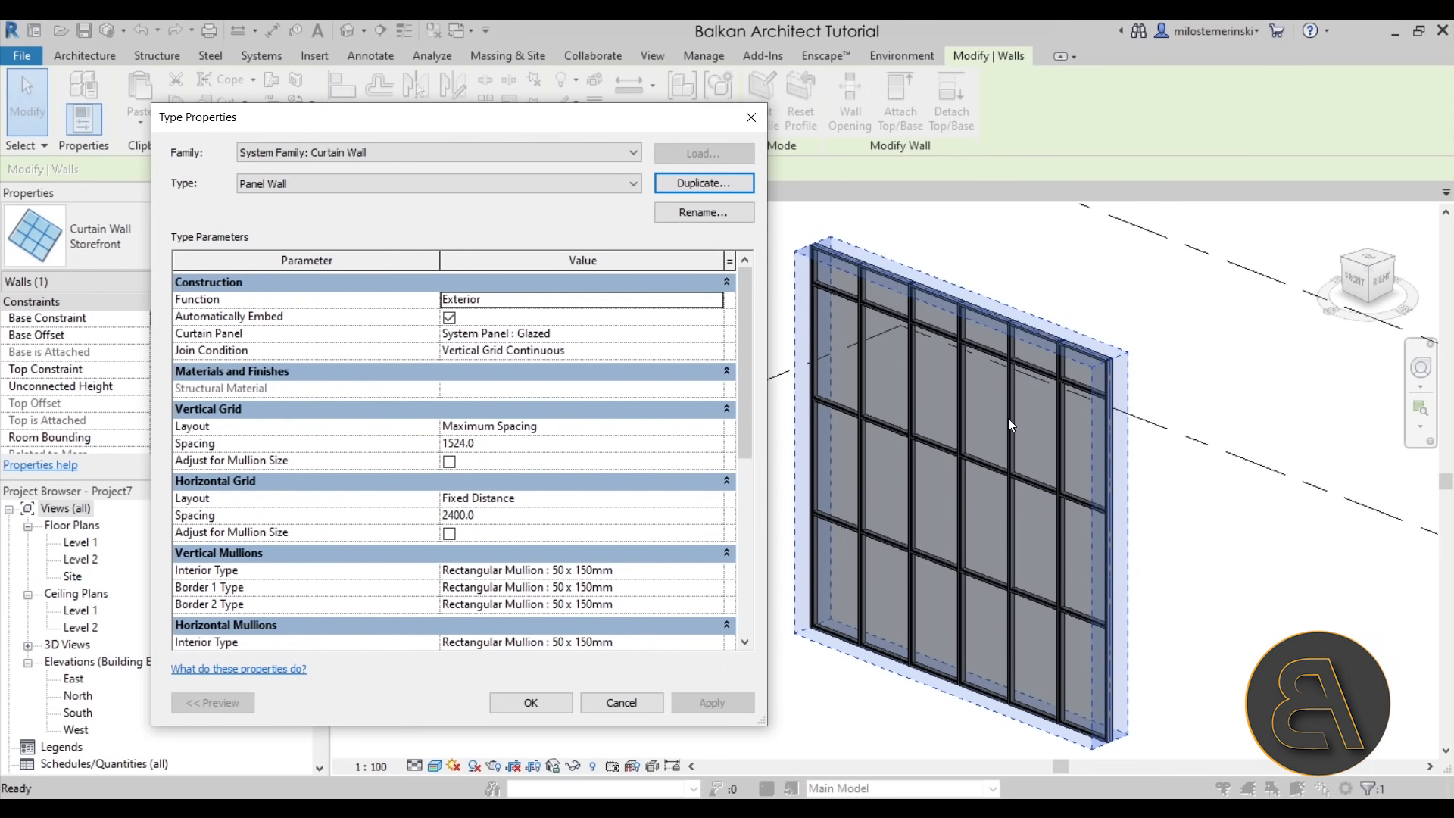
Set the Panel Wall type's curtain panel to System Panel : Solid
{"action": "left_click", "coordinate": [715, 334]}
{"action": "left_click", "coordinate": [715, 334]}
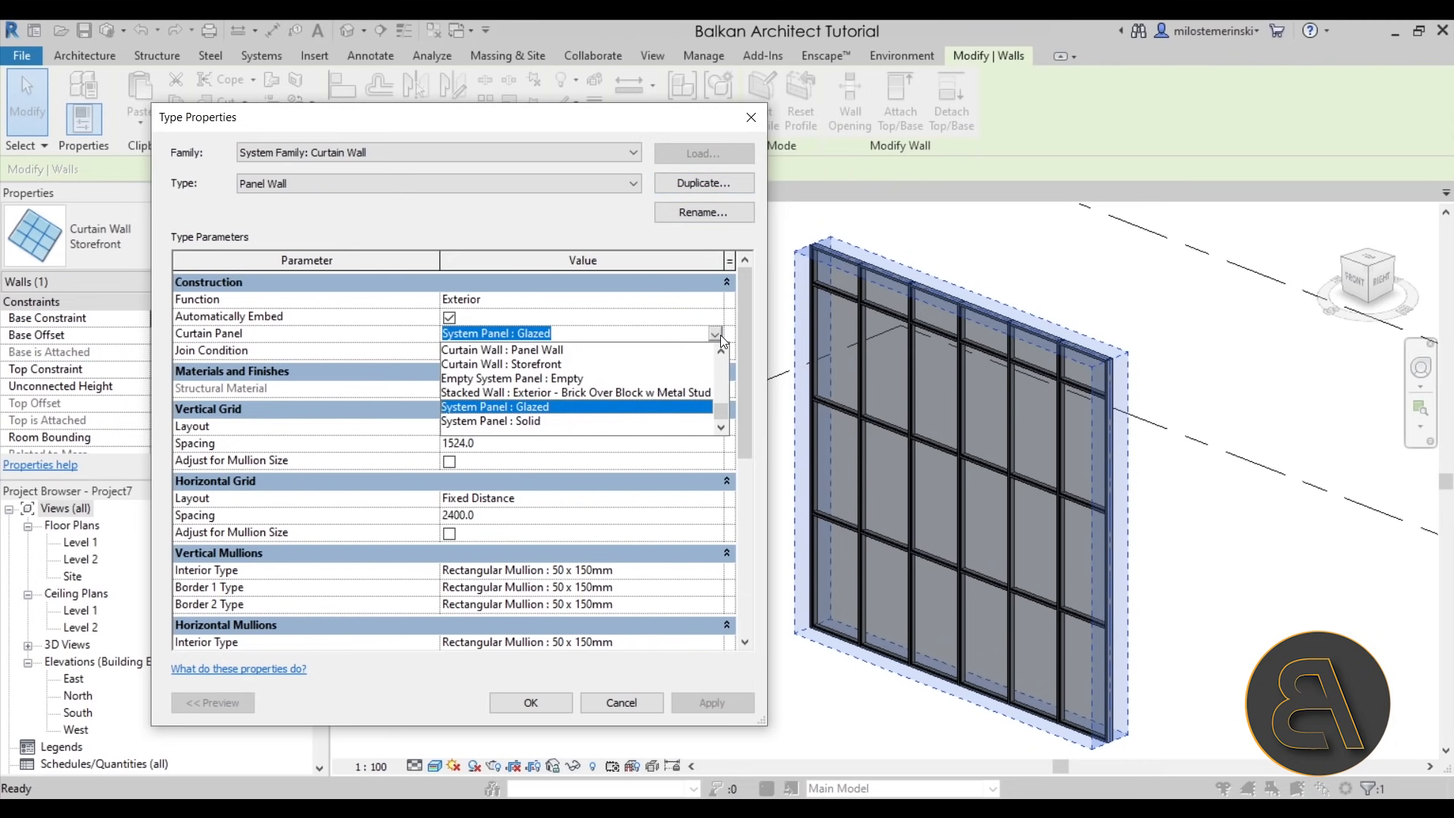
{"action": "left_click", "coordinate": [484, 421]}
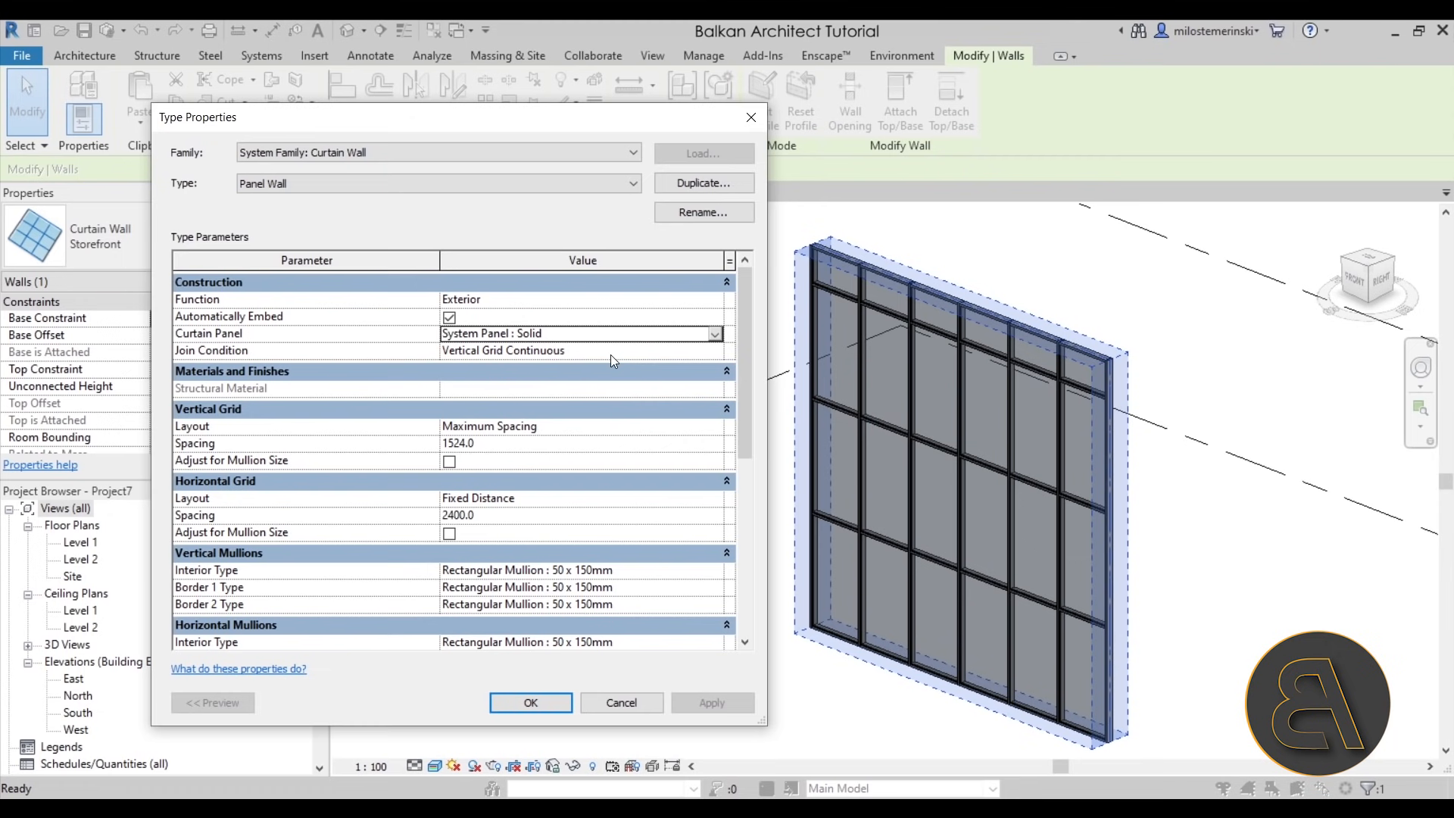
Set both the vertical and horizontal grid spacing of the Panel Wall type to 1500 mm
{"action": "scroll", "coordinate": [611, 355], "scroll_direction": "down", "scroll_amount": 1}
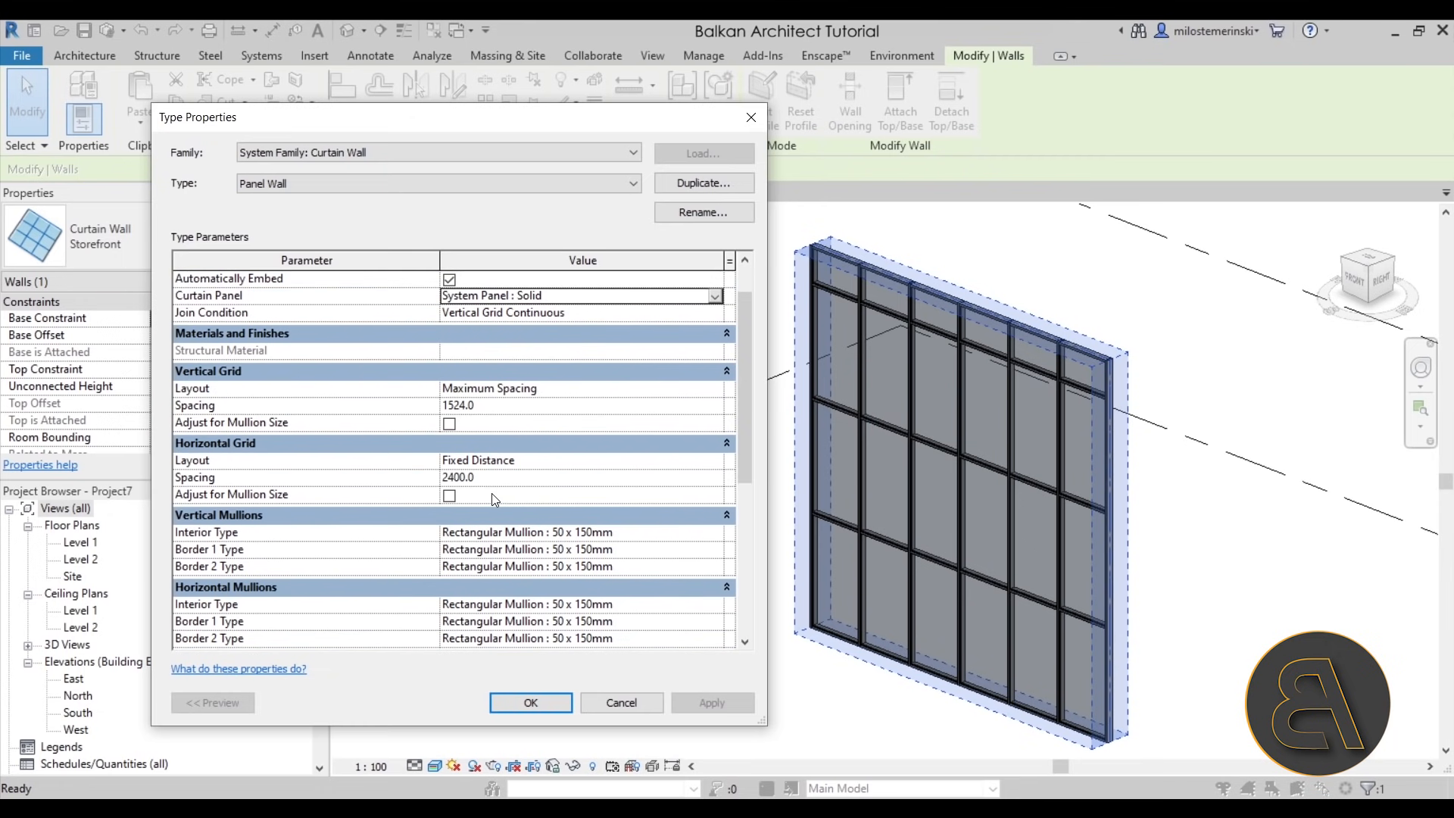
{"action": "left_click", "coordinate": [483, 409]}
{"action": "left_click_drag", "start_coordinate": [482, 409], "coordinate": [347, 413]}
{"action": "type", "text": "1500"}
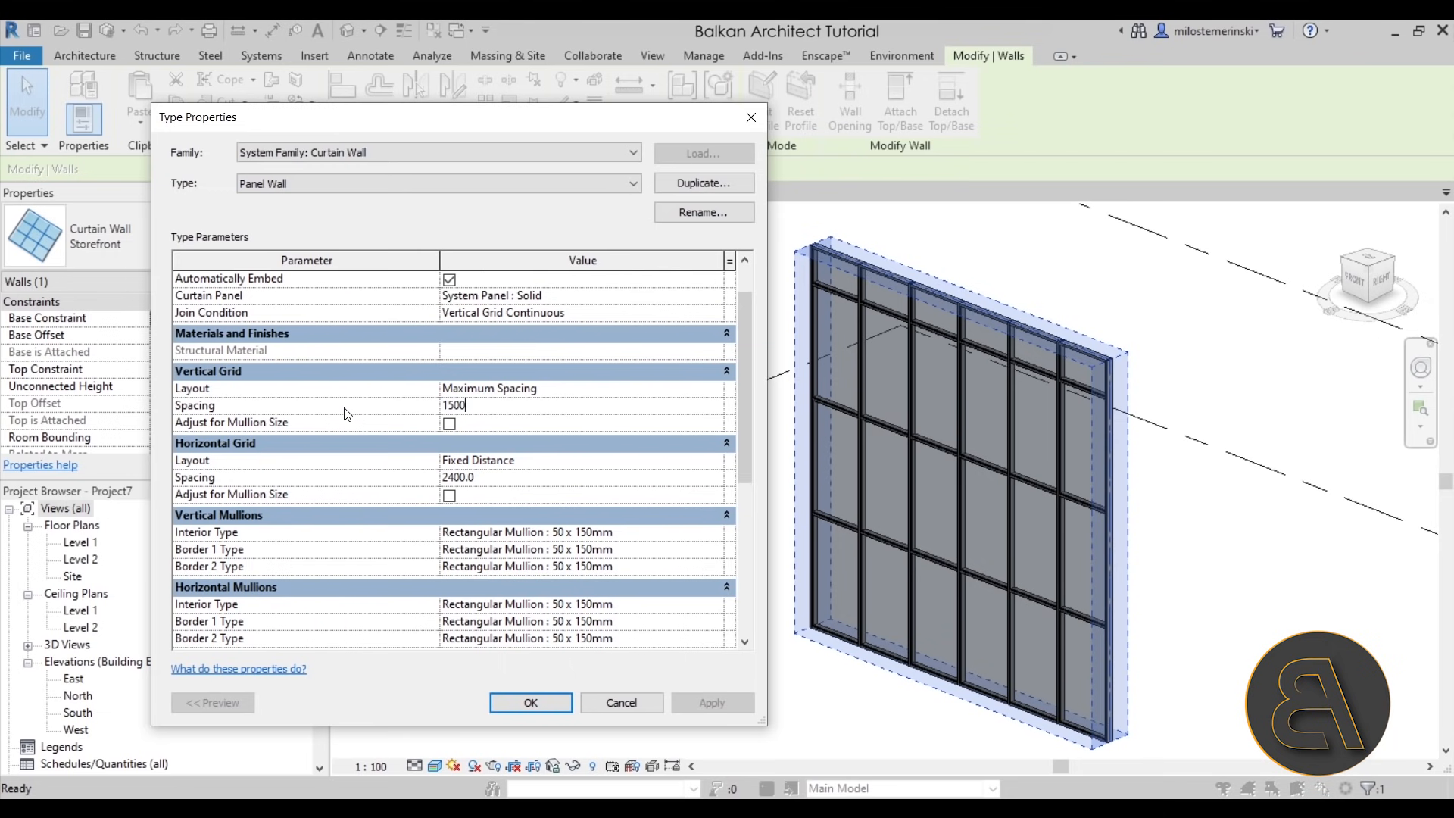
{"action": "double_click", "coordinate": [493, 483]}
{"action": "type", "text": "1500"}
{"action": "key", "text": "Return"}
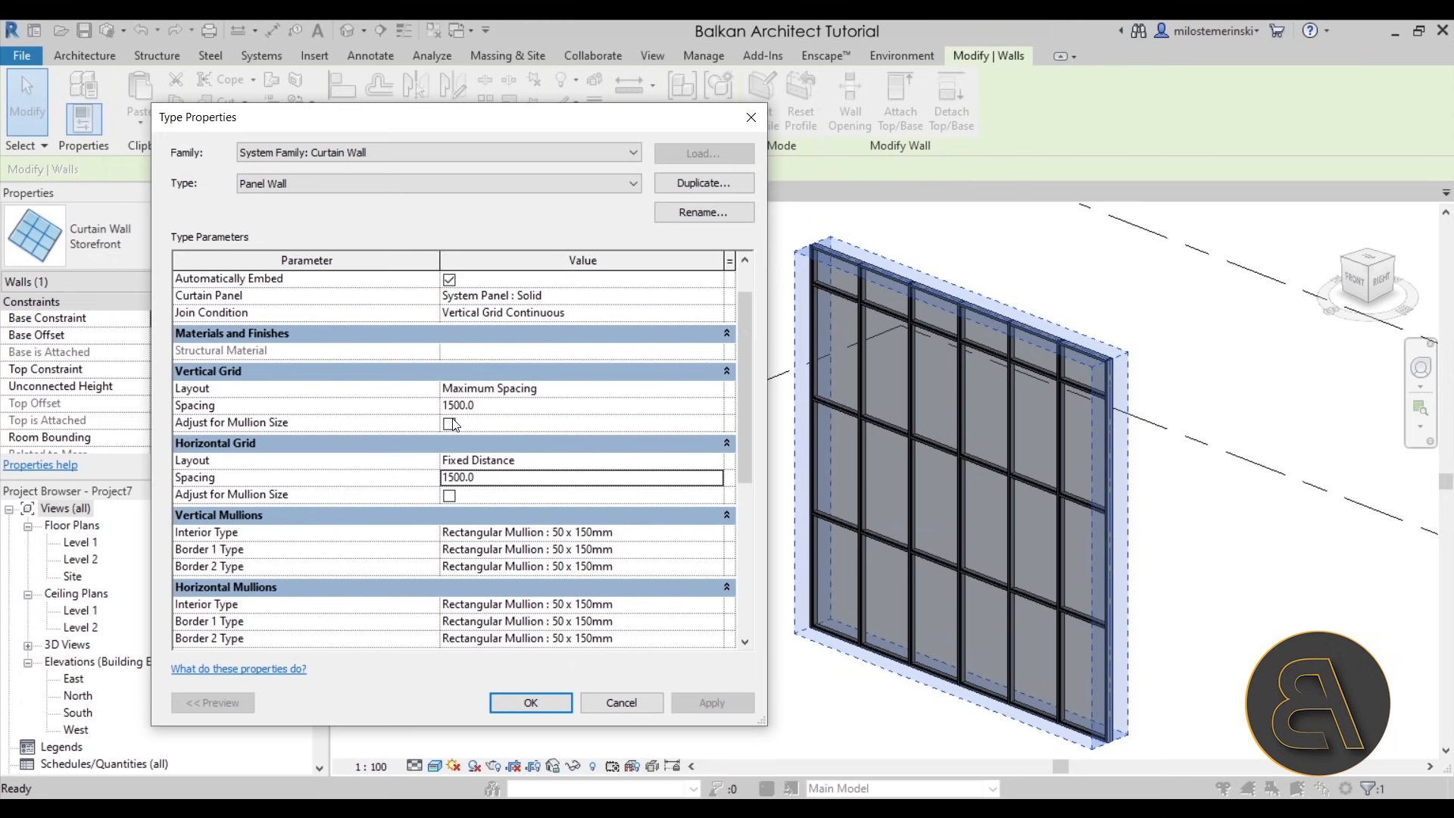
Set the vertical mullions' interior, border 1 and border 2 types to Rectangular Mullion : 30mm Square
{"action": "scroll", "coordinate": [637, 453], "scroll_direction": "down", "scroll_amount": 2}
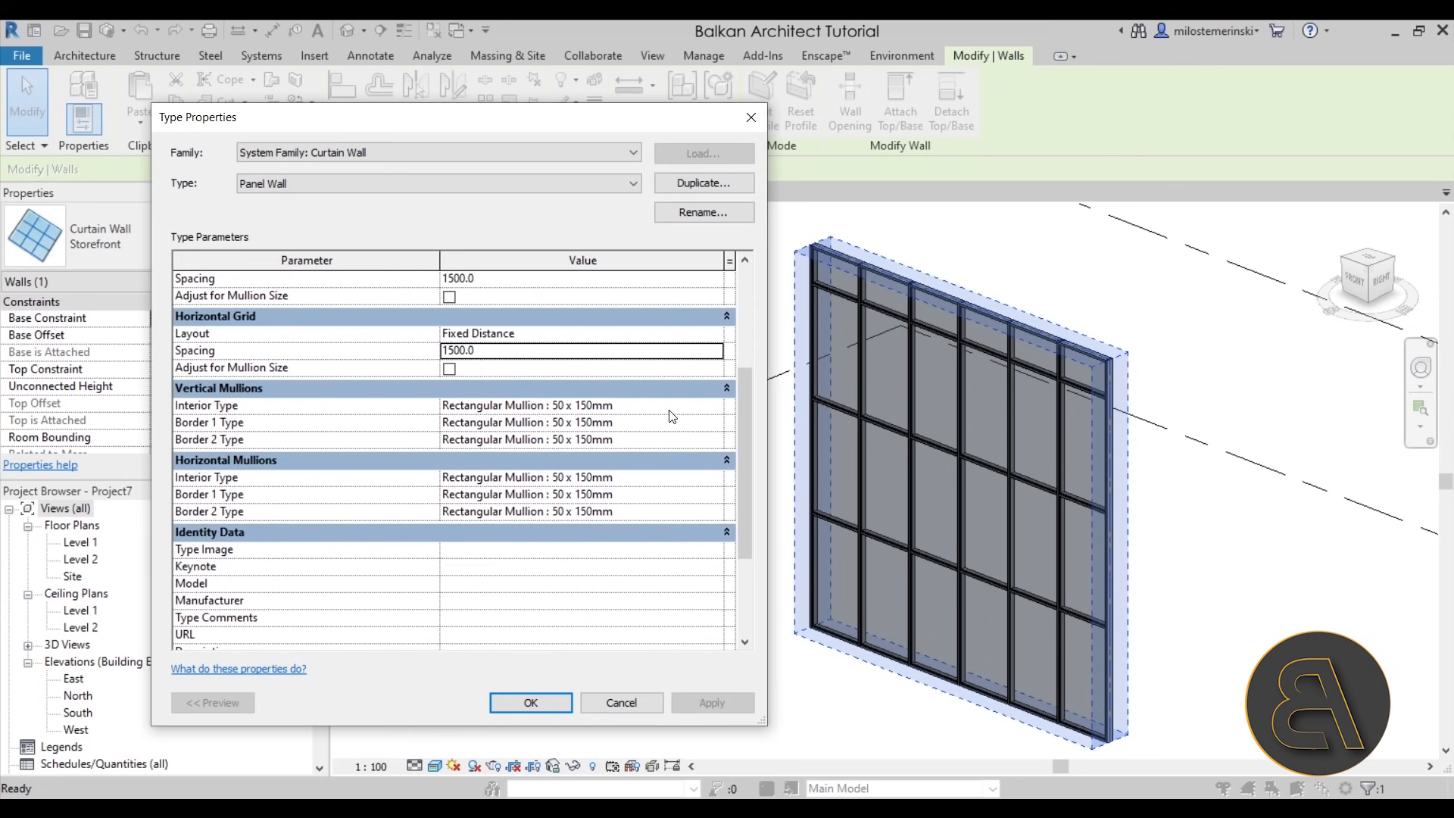
{"action": "left_click", "coordinate": [715, 407]}
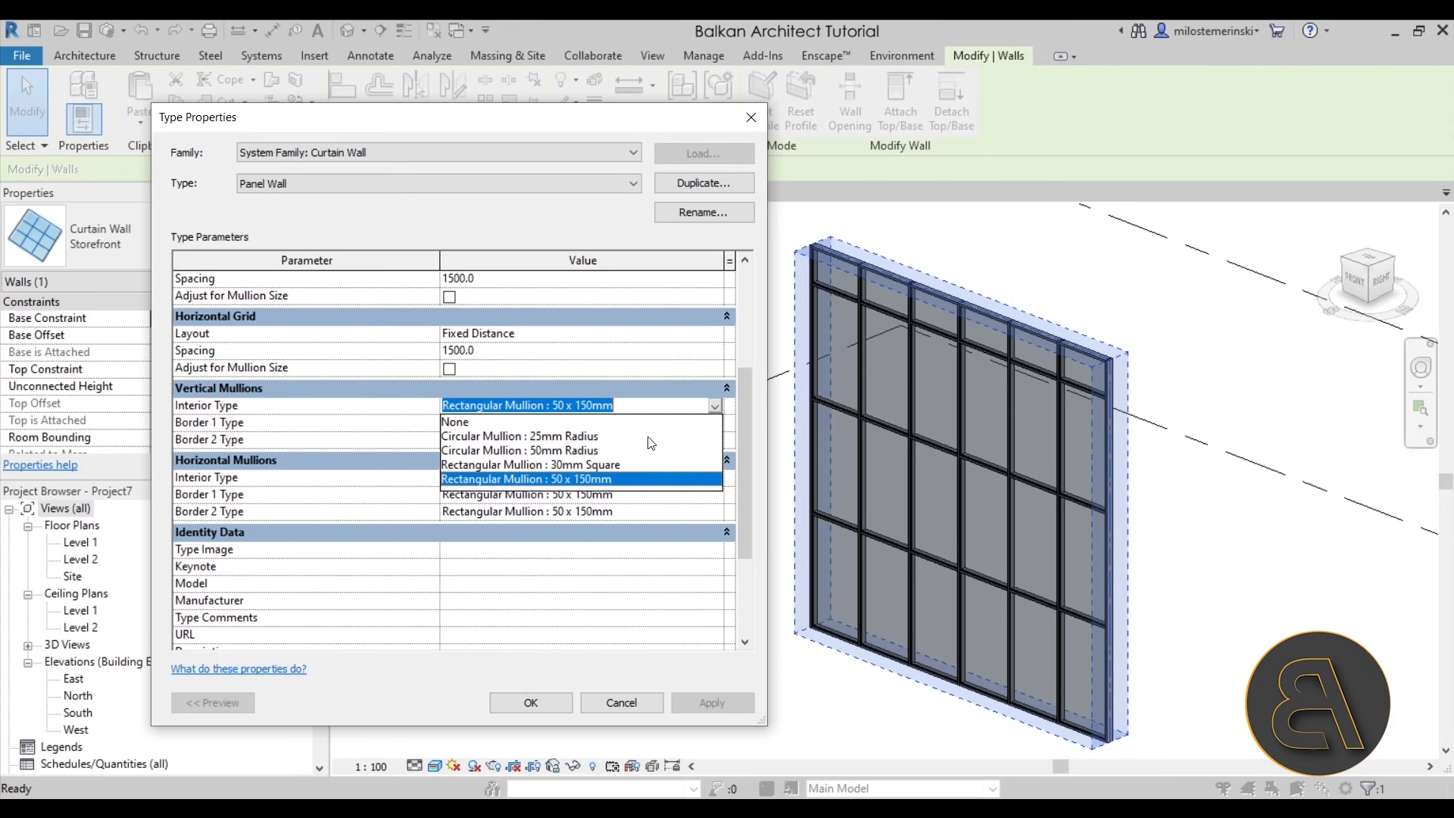
{"action": "left_click", "coordinate": [596, 465]}
{"action": "left_click_drag", "start_coordinate": [626, 406], "coordinate": [353, 413]}
{"action": "key", "text": "ctrl+c"}
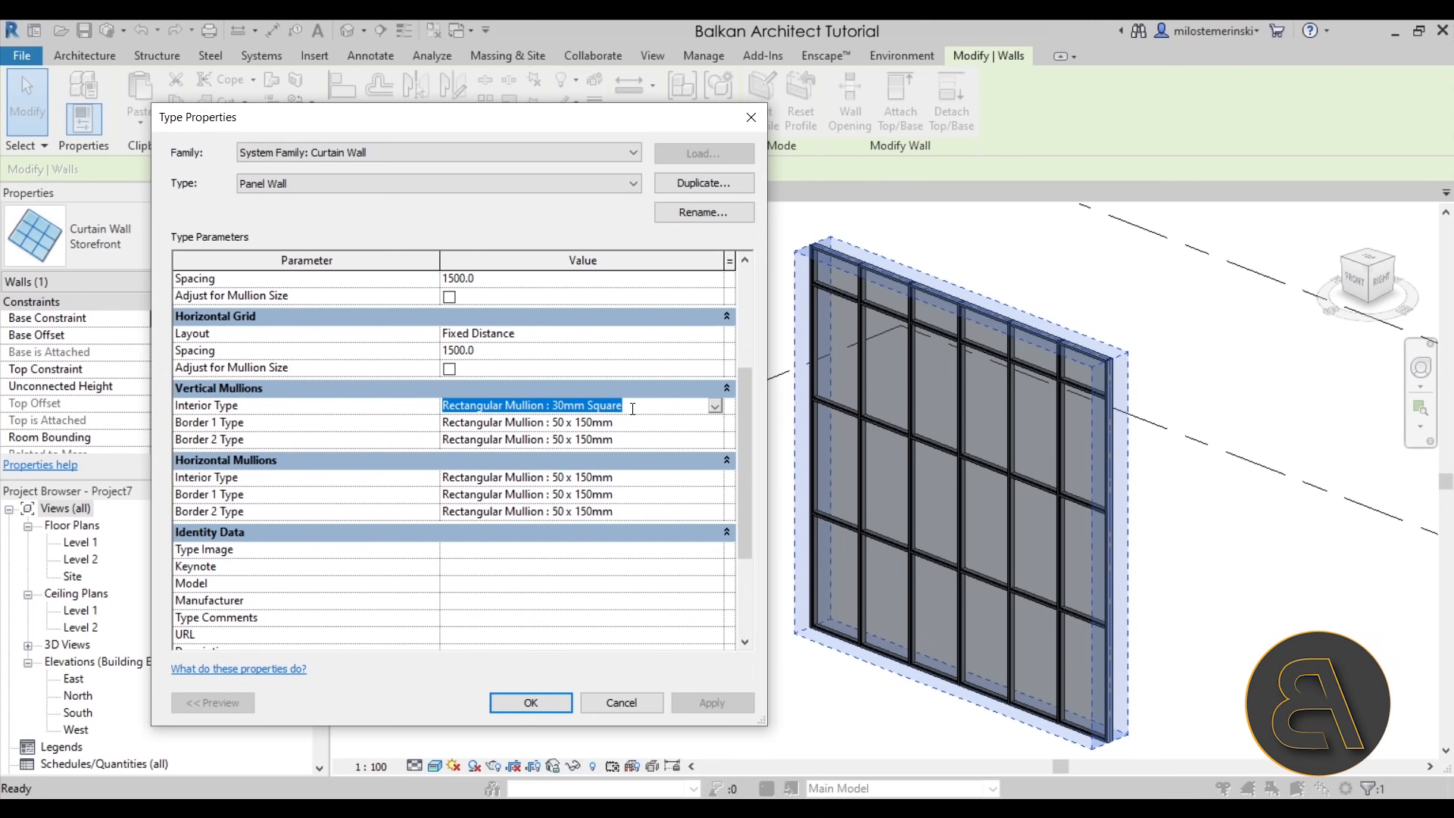
{"action": "left_click", "coordinate": [635, 422]}
{"action": "key", "text": "Up"}
{"action": "left_click", "coordinate": [629, 439]}
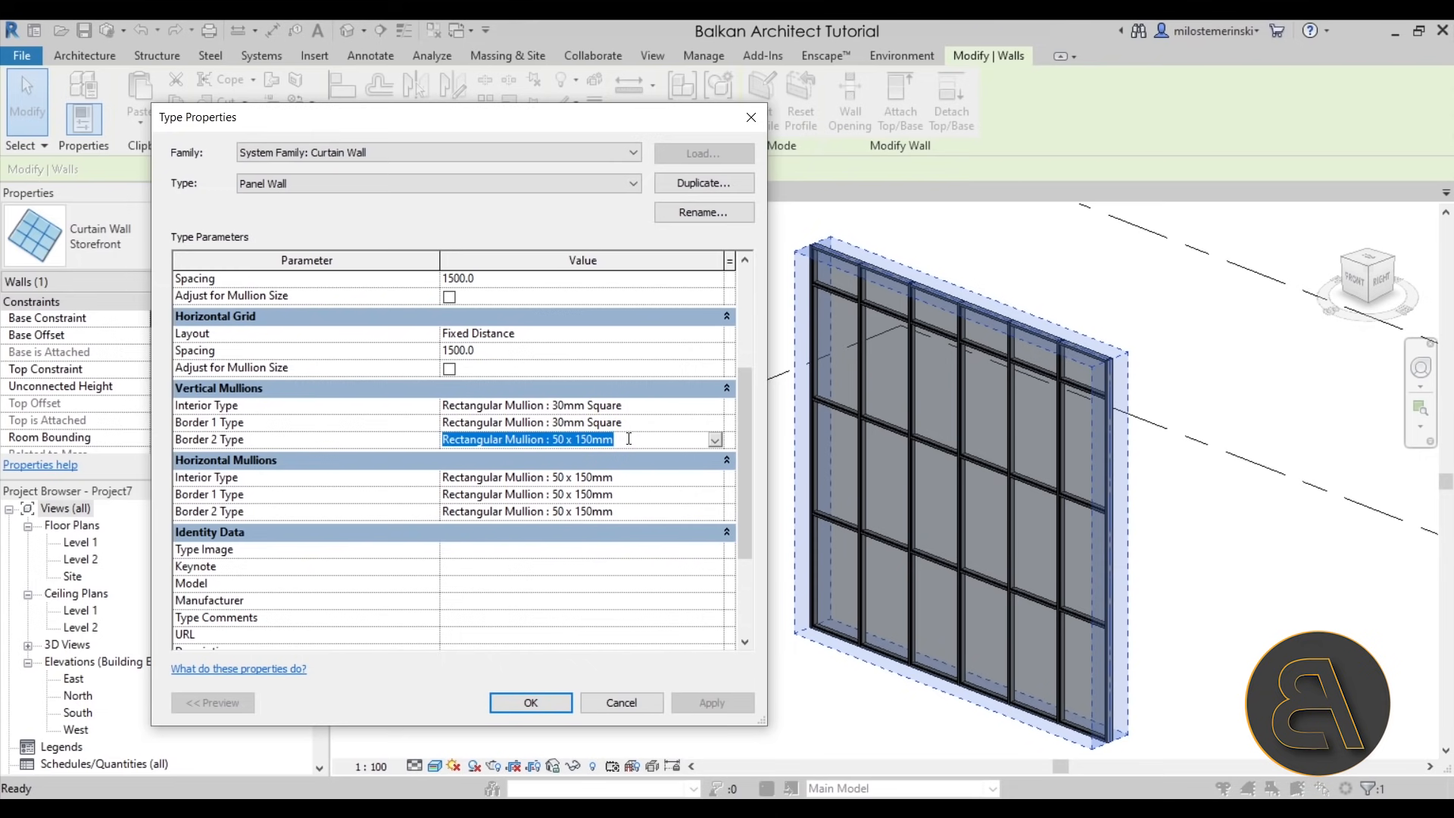
{"action": "key", "text": "Up"}
{"action": "left_click", "coordinate": [620, 454]}
Set the horizontal mullions' interior, border 1 and border 2 types to Rectangular Mullion : 30mm Square and apply the type changes
{"action": "left_click", "coordinate": [623, 477]}
{"action": "key", "text": "ctrl+v"}
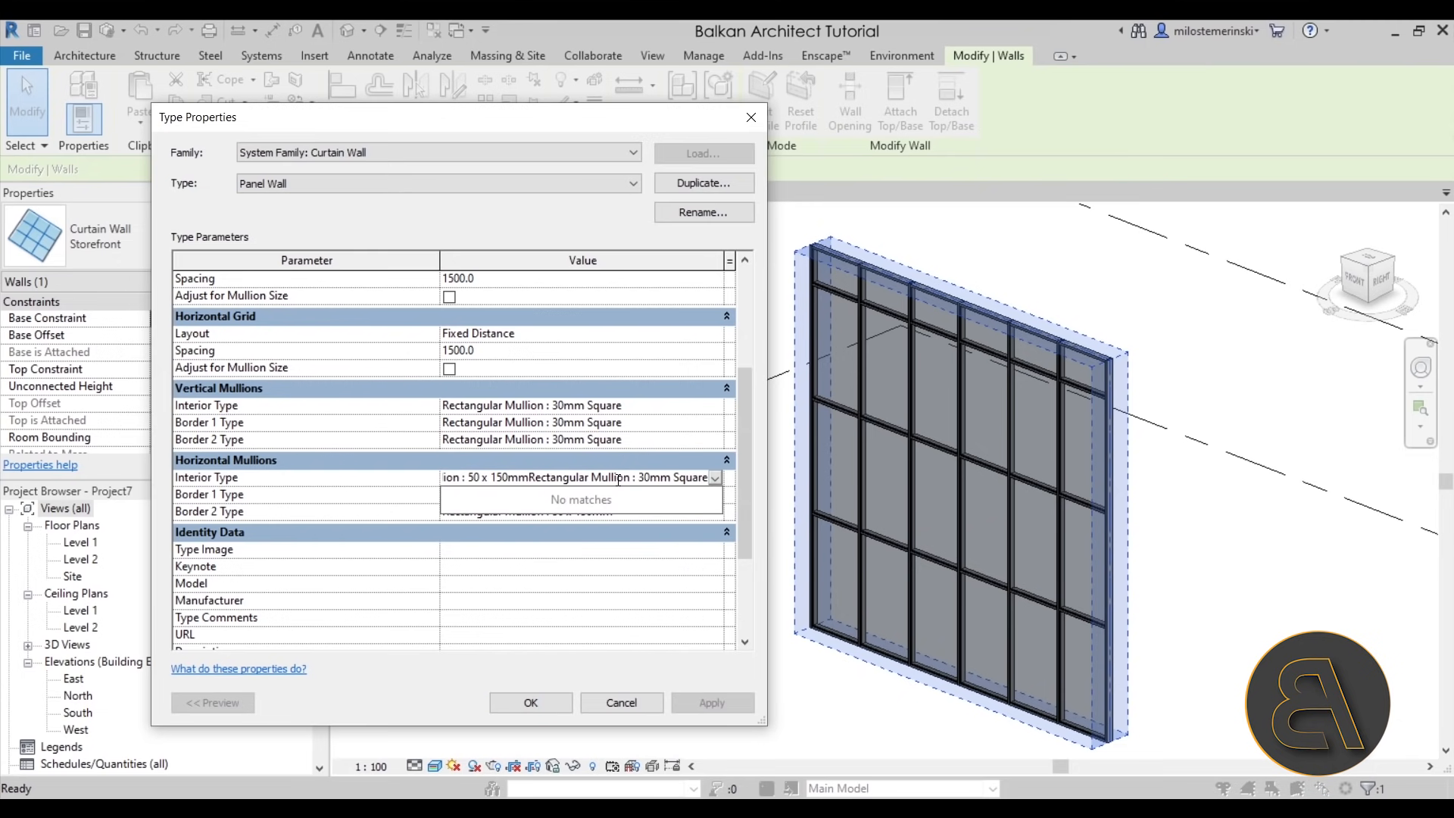
{"action": "key", "text": "BackSpace"}
{"action": "key", "text": "BackSpace"}
{"action": "key", "text": "BackSpace"}
{"action": "key", "text": "BackSpace"}
{"action": "key", "text": "BackSpace"}
{"action": "key", "text": "BackSpace"}
{"action": "key", "text": "BackSpace"}
{"action": "key", "text": "BackSpace"}
{"action": "key", "text": "BackSpace"}
{"action": "key", "text": "BackSpace"}
{"action": "key", "text": "BackSpace"}
{"action": "key", "text": "BackSpace"}
{"action": "key", "text": "BackSpace"}
{"action": "key", "text": "BackSpace"}
{"action": "key", "text": "BackSpace"}
{"action": "key", "text": "BackSpace"}
{"action": "key", "text": "BackSpace"}
{"action": "key", "text": "BackSpace"}
{"action": "key", "text": "BackSpace"}
{"action": "key", "text": "BackSpace"}
{"action": "key", "text": "BackSpace"}
{"action": "key", "text": "BackSpace"}
{"action": "key", "text": "BackSpace"}
{"action": "key", "text": "BackSpace"}
{"action": "key", "text": "BackSpace"}
{"action": "key", "text": "BackSpace"}
{"action": "key", "text": "BackSpace"}
{"action": "key", "text": "BackSpace"}
{"action": "key", "text": "BackSpace"}
{"action": "key", "text": "BackSpace"}
{"action": "key", "text": "BackSpace"}
{"action": "key", "text": "BackSpace"}
{"action": "key", "text": "BackSpace"}
{"action": "key", "text": "BackSpace"}
{"action": "key", "text": "BackSpace"}
{"action": "key", "text": "BackSpace"}
{"action": "key", "text": "BackSpace"}
{"action": "key", "text": "BackSpace"}
{"action": "key", "text": "BackSpace"}
{"action": "key", "text": "BackSpace"}
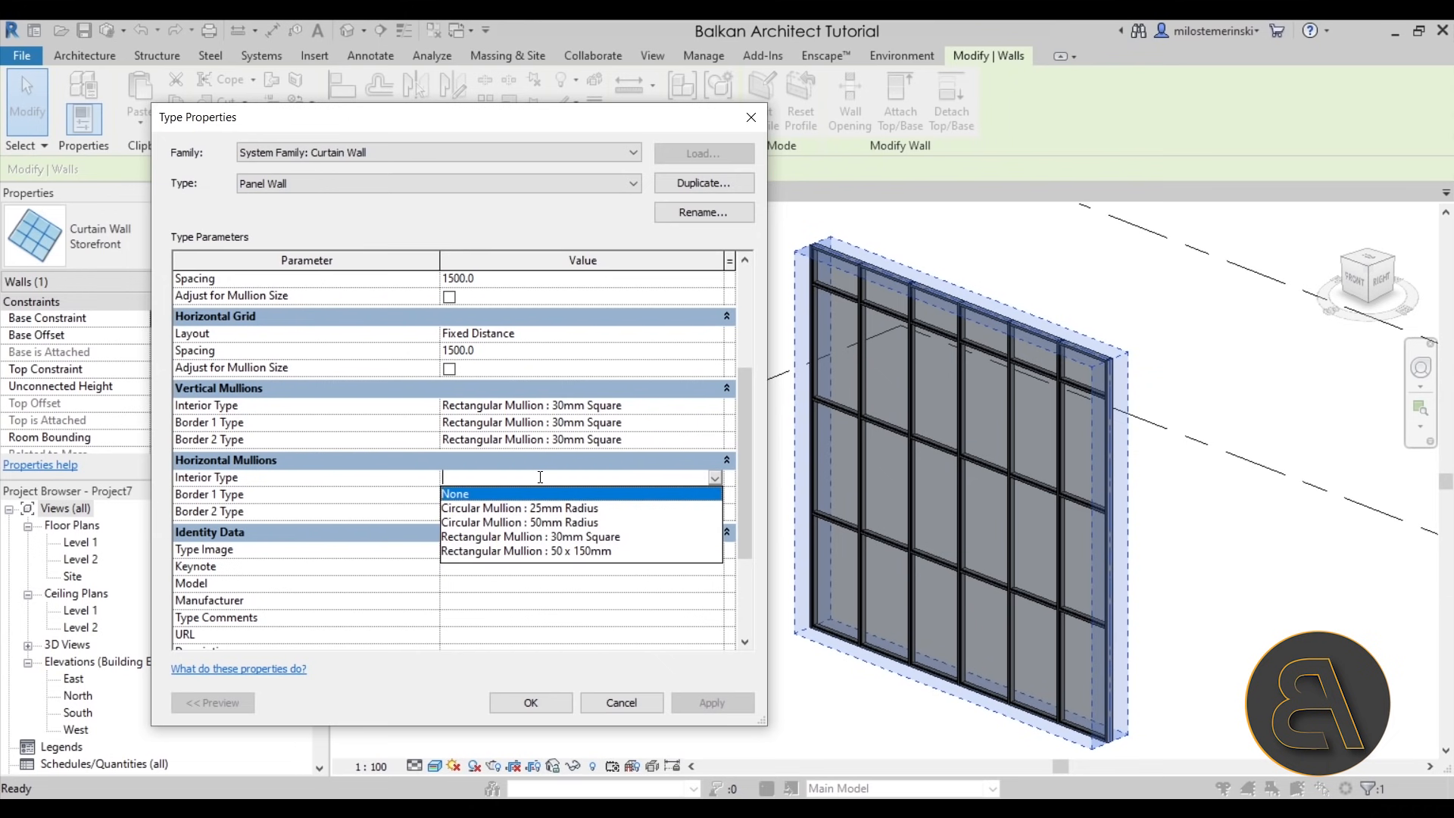
{"action": "key", "text": "ctrl+v"}
{"action": "left_click", "coordinate": [538, 495]}
{"action": "double_click", "coordinate": [625, 496]}
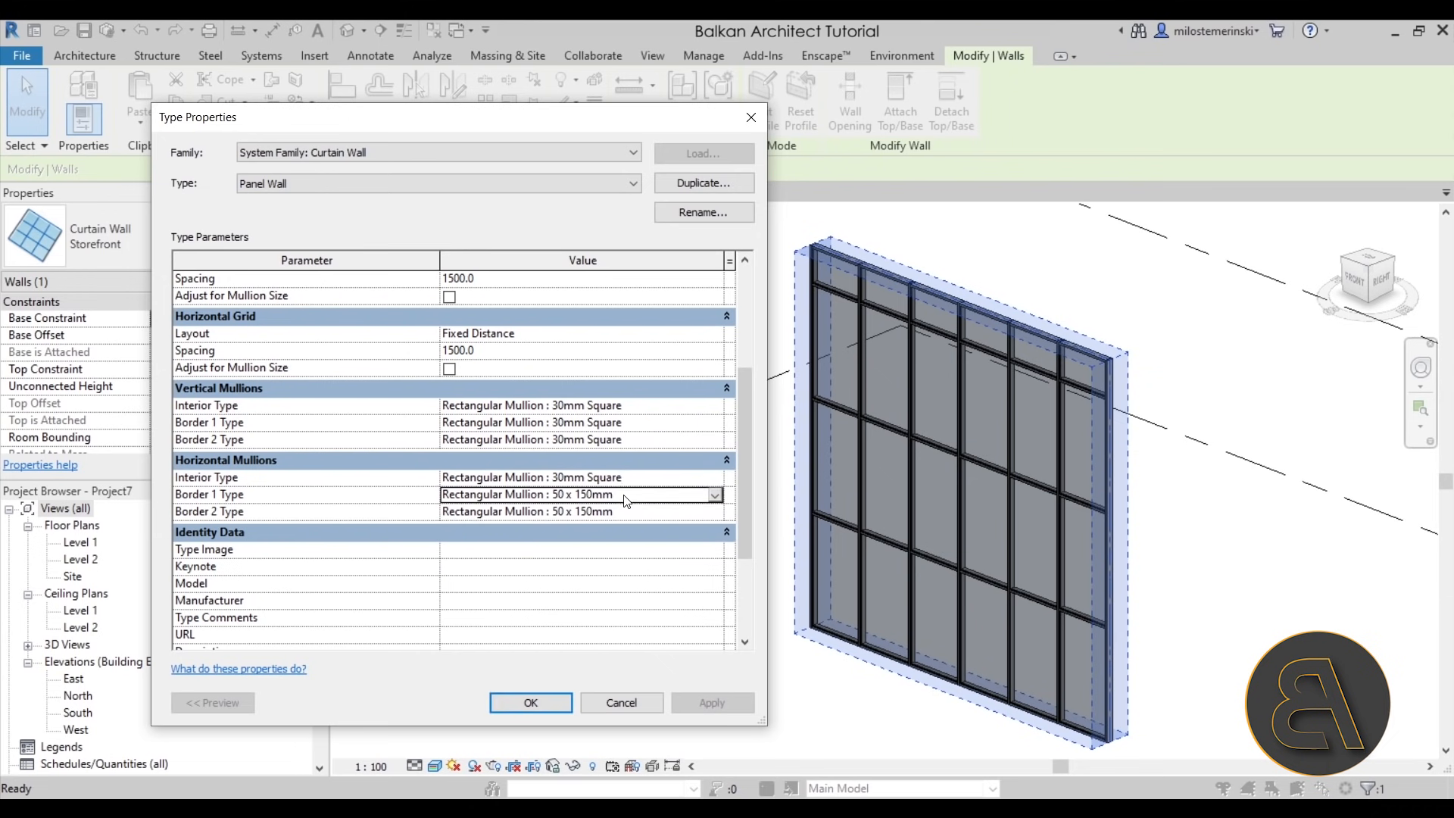
{"action": "key", "text": "ctrl+v"}
{"action": "left_click", "coordinate": [631, 513]}
{"action": "double_click", "coordinate": [630, 514]}
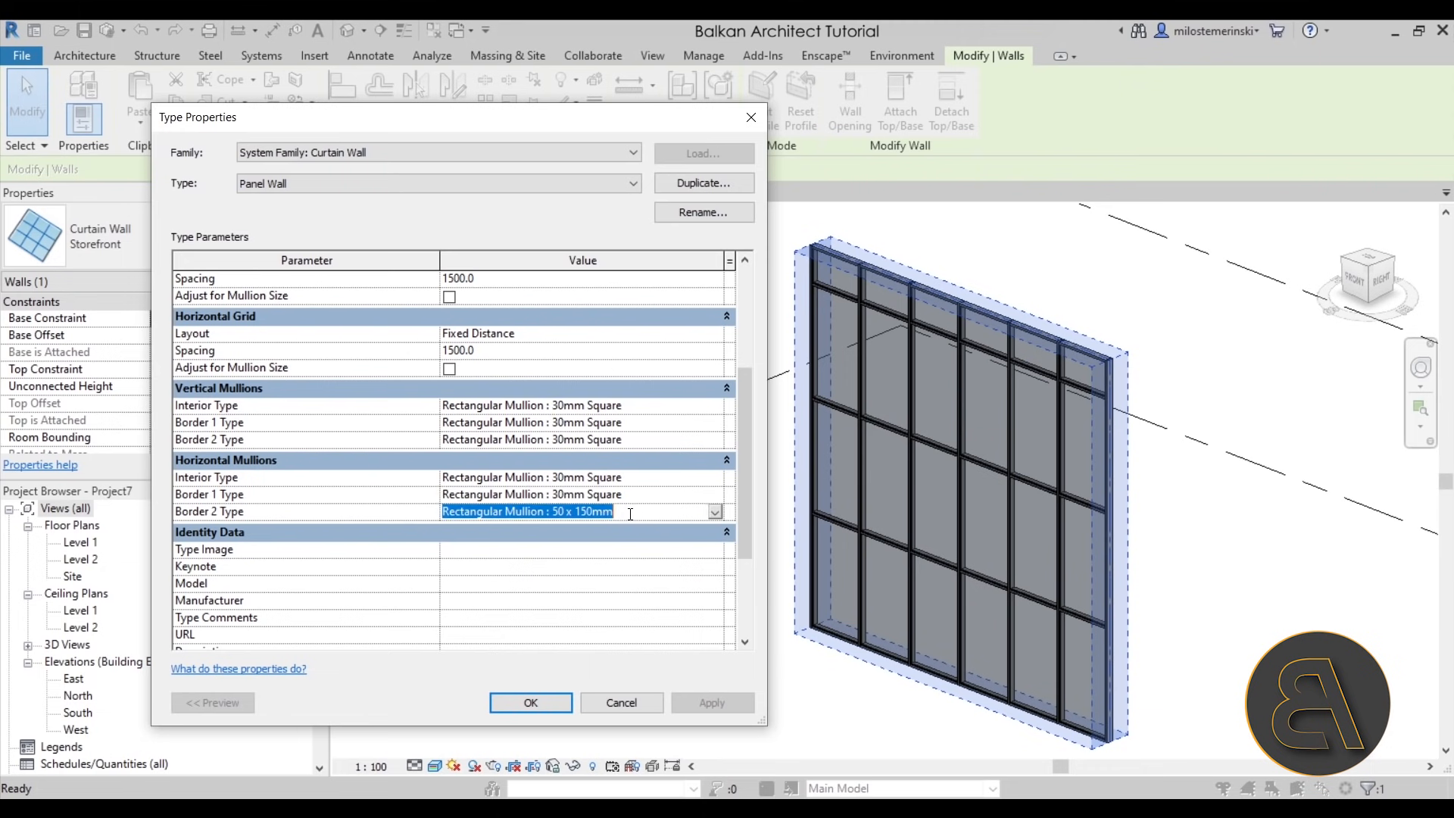
{"action": "key", "text": "ctrl+v"}
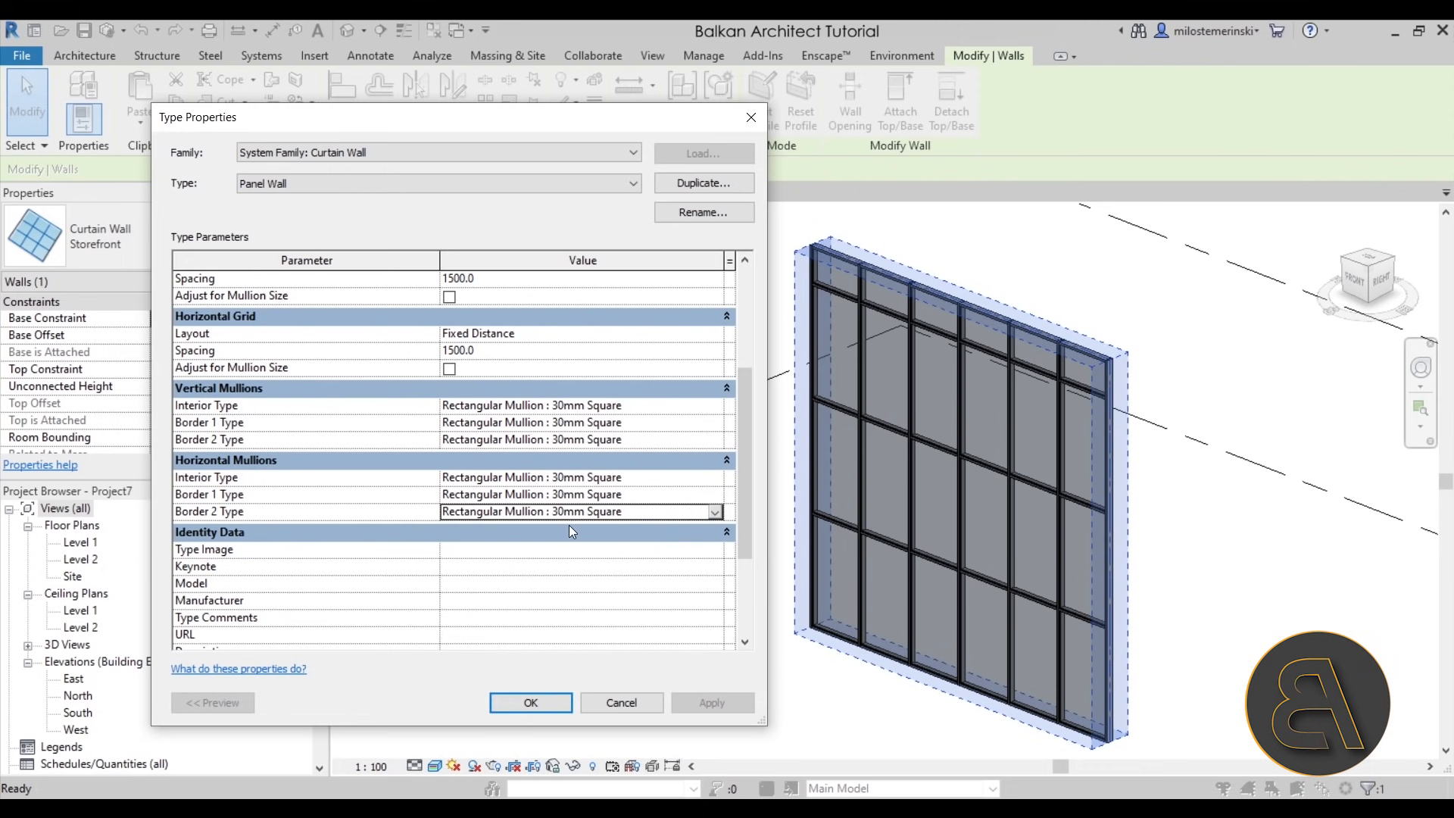
{"action": "left_click", "coordinate": [555, 708]}
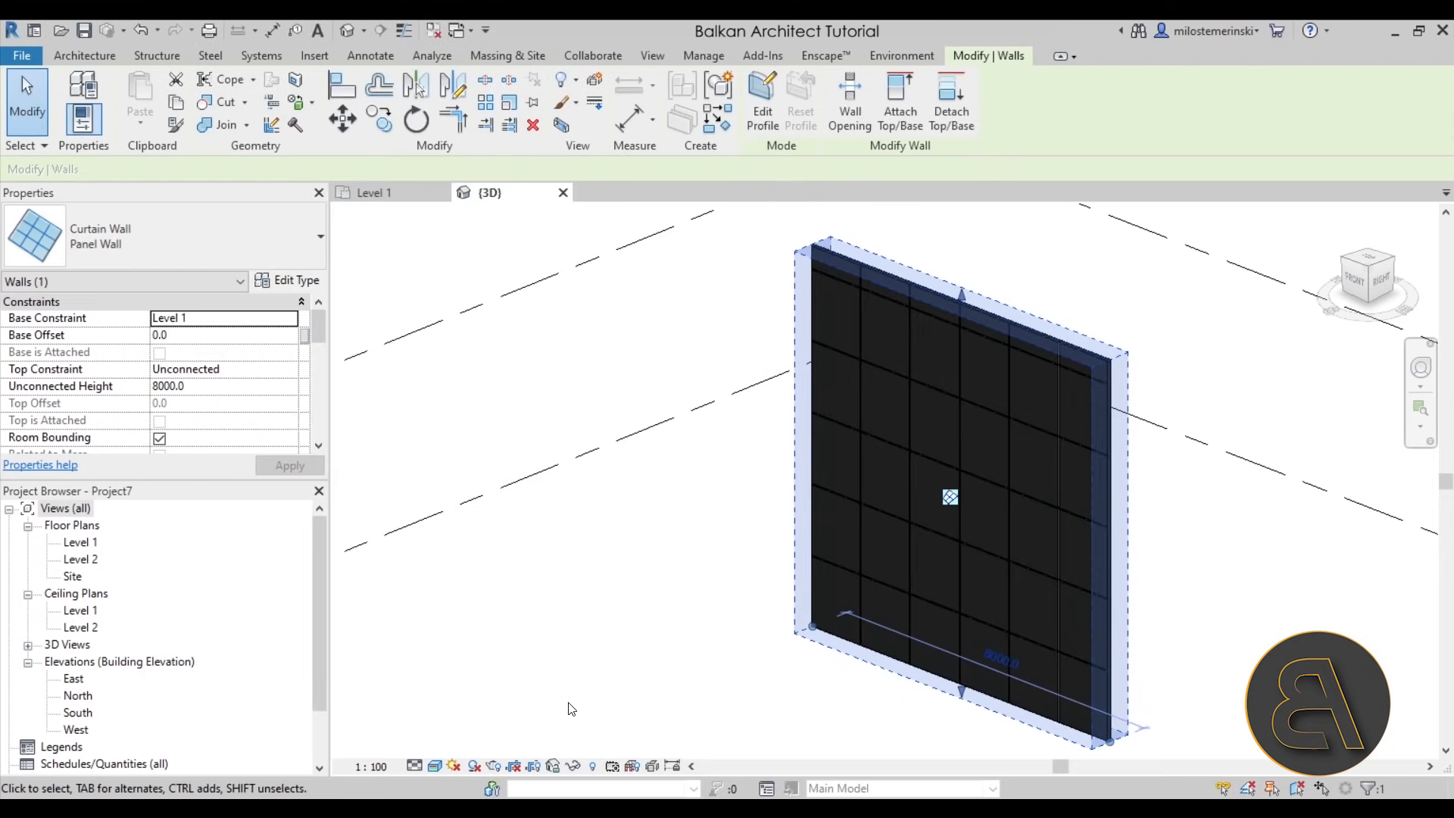
Examine the solid panels and the mullion joints on both sides of the curtain wall in 3D
{"action": "left_click", "coordinate": [656, 676]}
{"action": "middle_click_drag", "start_coordinate": [1046, 589], "coordinate": [707, 558], "text": "shift"}
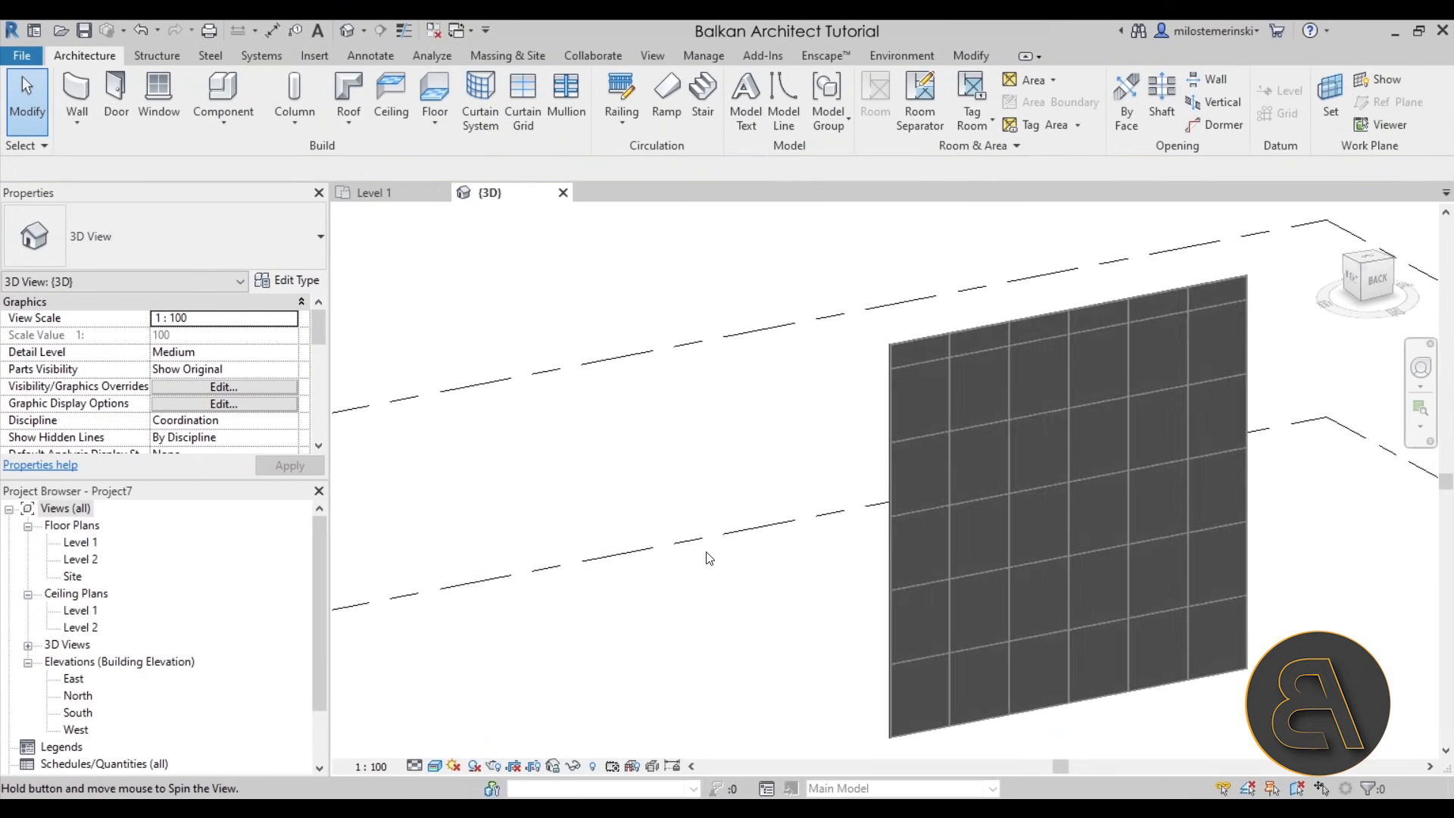
{"action": "scroll", "coordinate": [936, 423], "scroll_direction": "up", "scroll_amount": 3}
{"action": "scroll", "coordinate": [941, 242], "scroll_direction": "up", "scroll_amount": 4}
{"action": "middle_click_drag", "start_coordinate": [819, 308], "coordinate": [783, 526]}
{"action": "scroll", "coordinate": [640, 420], "scroll_direction": "up", "scroll_amount": 4}
{"action": "scroll", "coordinate": [634, 397], "scroll_direction": "down", "scroll_amount": 2}
{"action": "scroll", "coordinate": [634, 396], "scroll_direction": "down", "scroll_amount": 2}
{"action": "middle_click_drag", "start_coordinate": [597, 376], "coordinate": [998, 301], "text": "shift"}
{"action": "scroll", "coordinate": [997, 302], "scroll_direction": "up", "scroll_amount": 4}
{"action": "scroll", "coordinate": [997, 303], "scroll_direction": "down", "scroll_amount": 1}
{"action": "scroll", "coordinate": [938, 306], "scroll_direction": "down", "scroll_amount": 4}
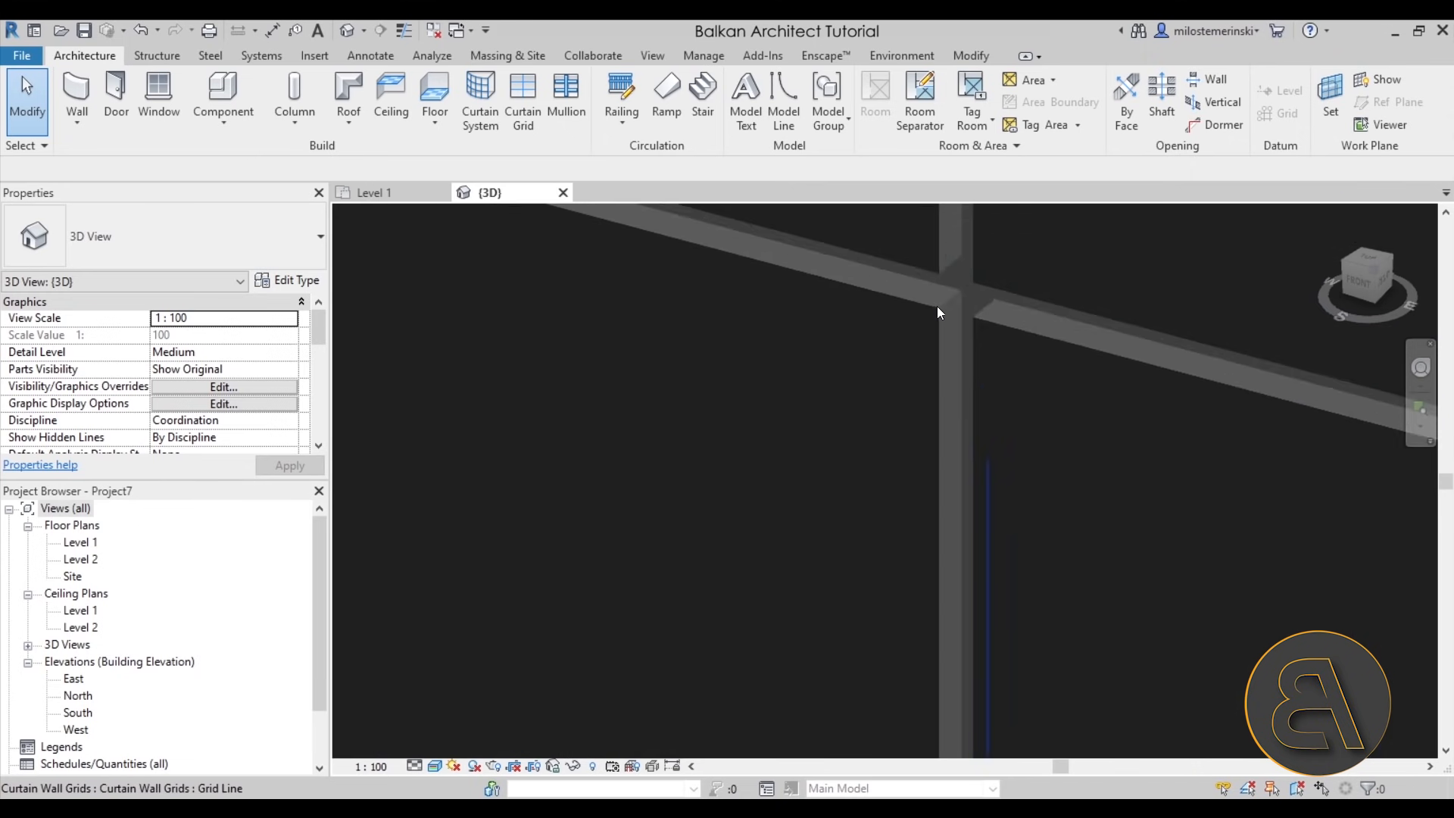
{"action": "scroll", "coordinate": [940, 307], "scroll_direction": "down", "scroll_amount": 4}
{"action": "scroll", "coordinate": [879, 348], "scroll_direction": "up", "scroll_amount": 5}
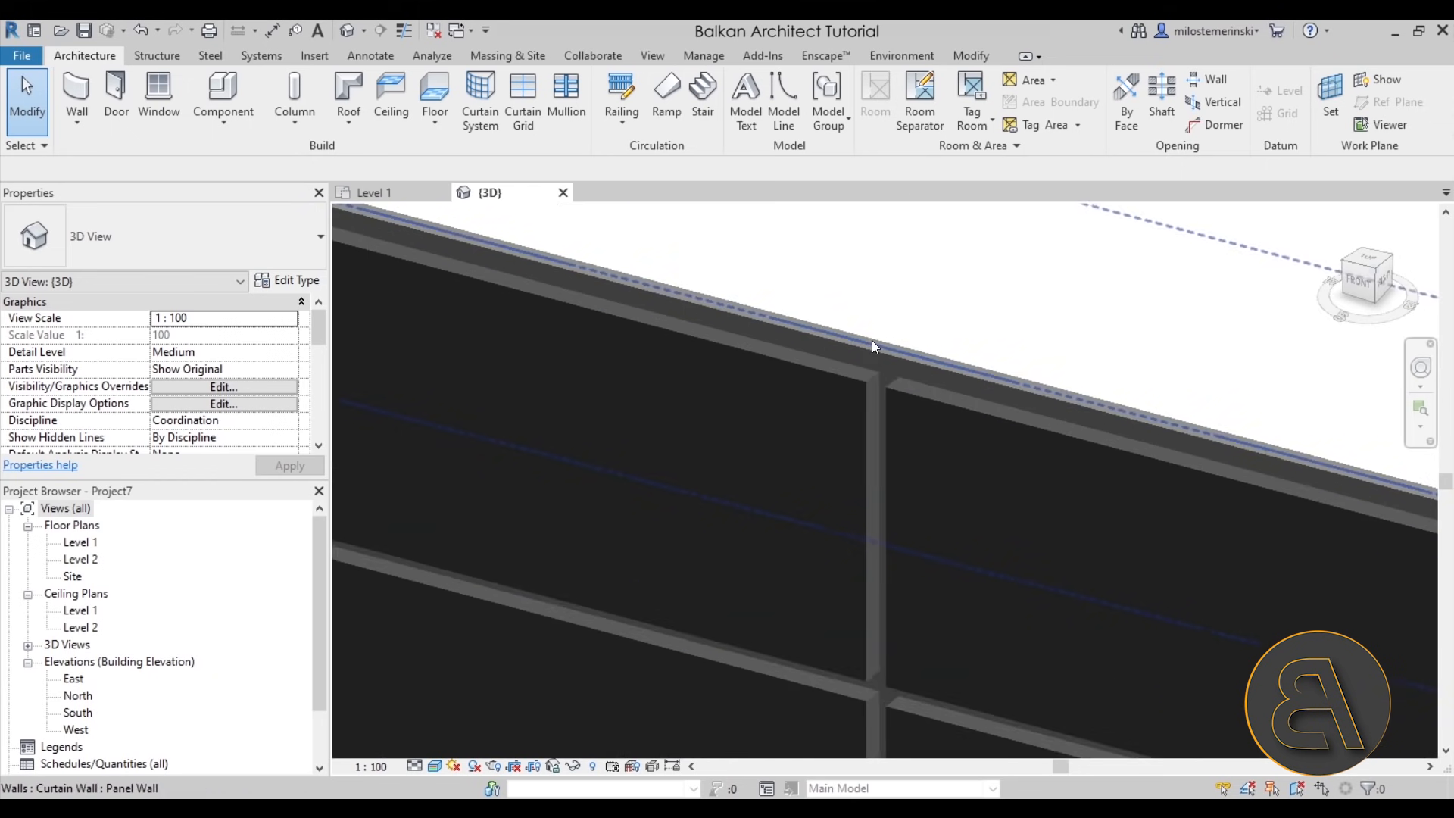
{"action": "scroll", "coordinate": [893, 348], "scroll_direction": "down", "scroll_amount": 4}
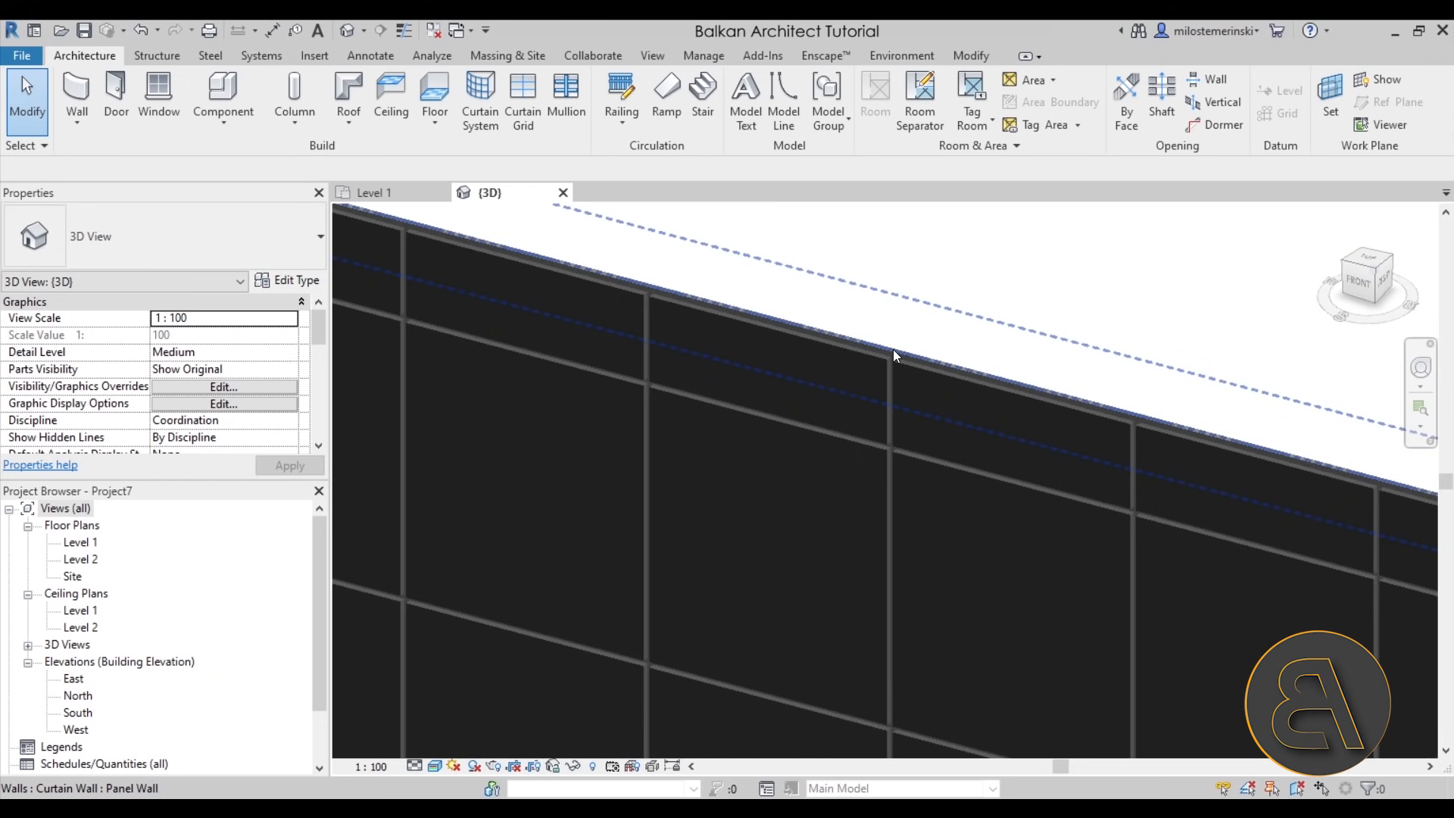
Open the Level 1 floor plan and display the curtain wall joint with thin lines
{"action": "left_click", "coordinate": [373, 193]}
{"action": "scroll", "coordinate": [644, 500], "scroll_direction": "up", "scroll_amount": 5}
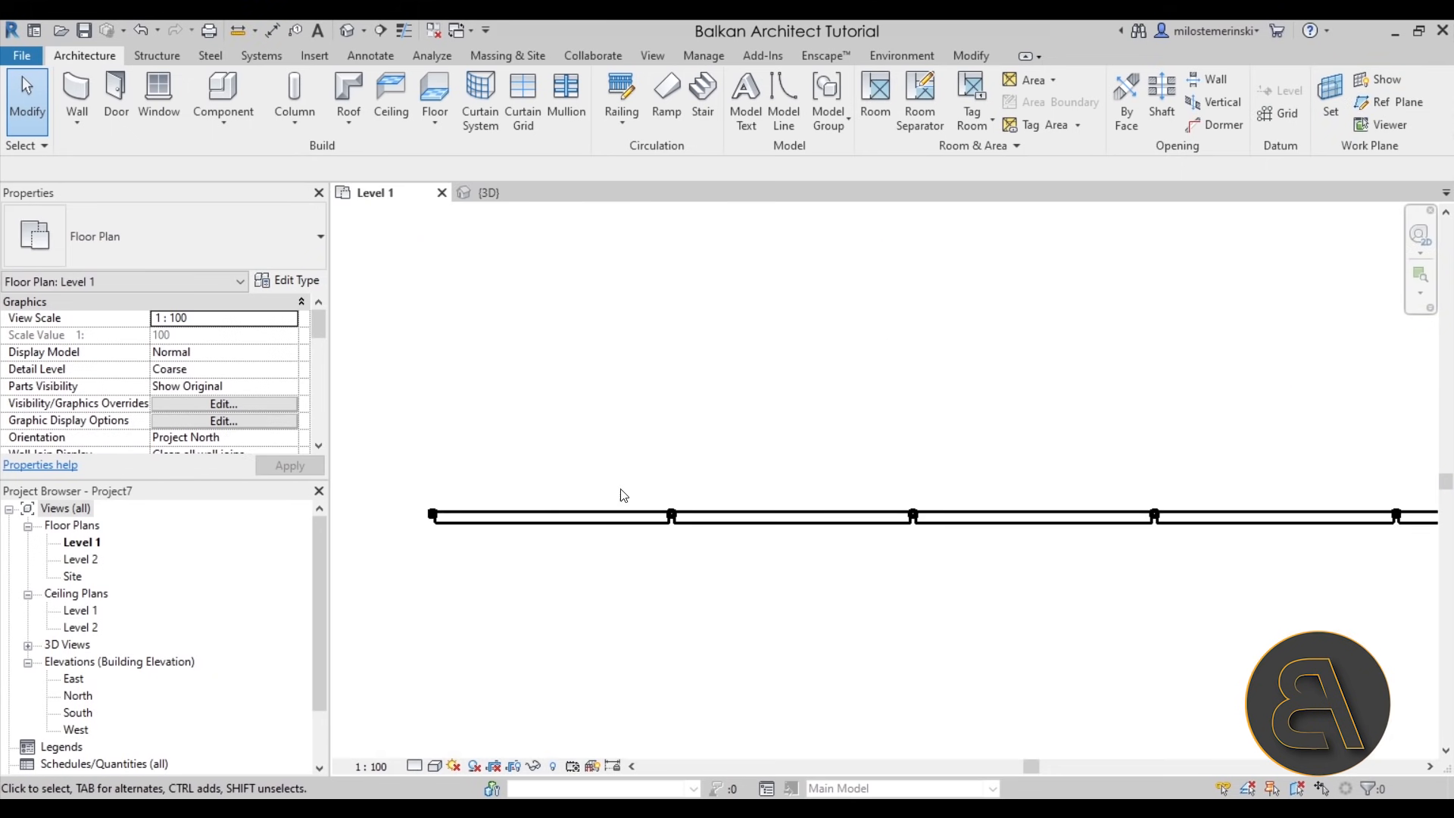
{"action": "scroll", "coordinate": [561, 531], "scroll_direction": "up", "scroll_amount": 2}
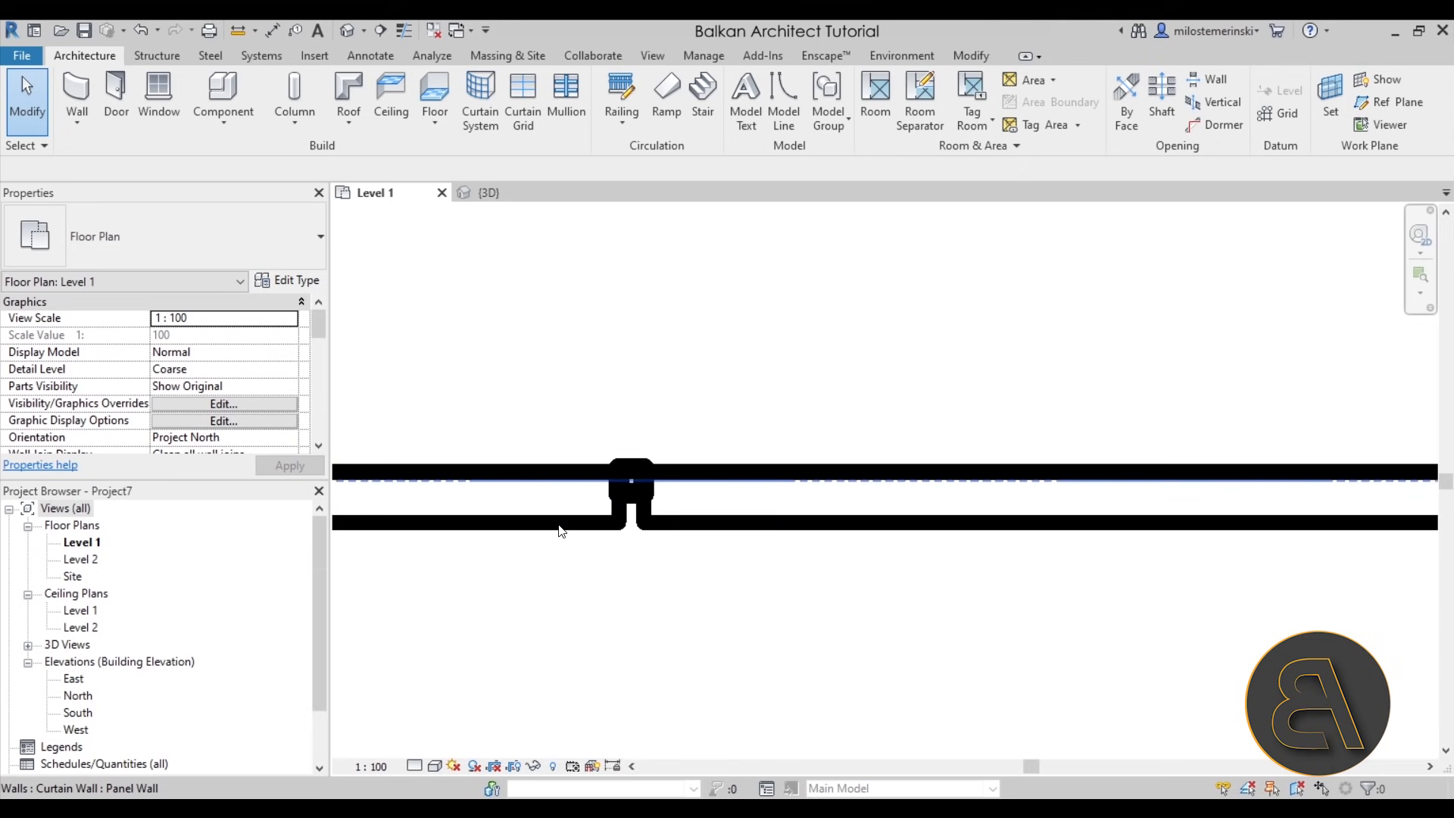
{"action": "left_click", "coordinate": [394, 31]}
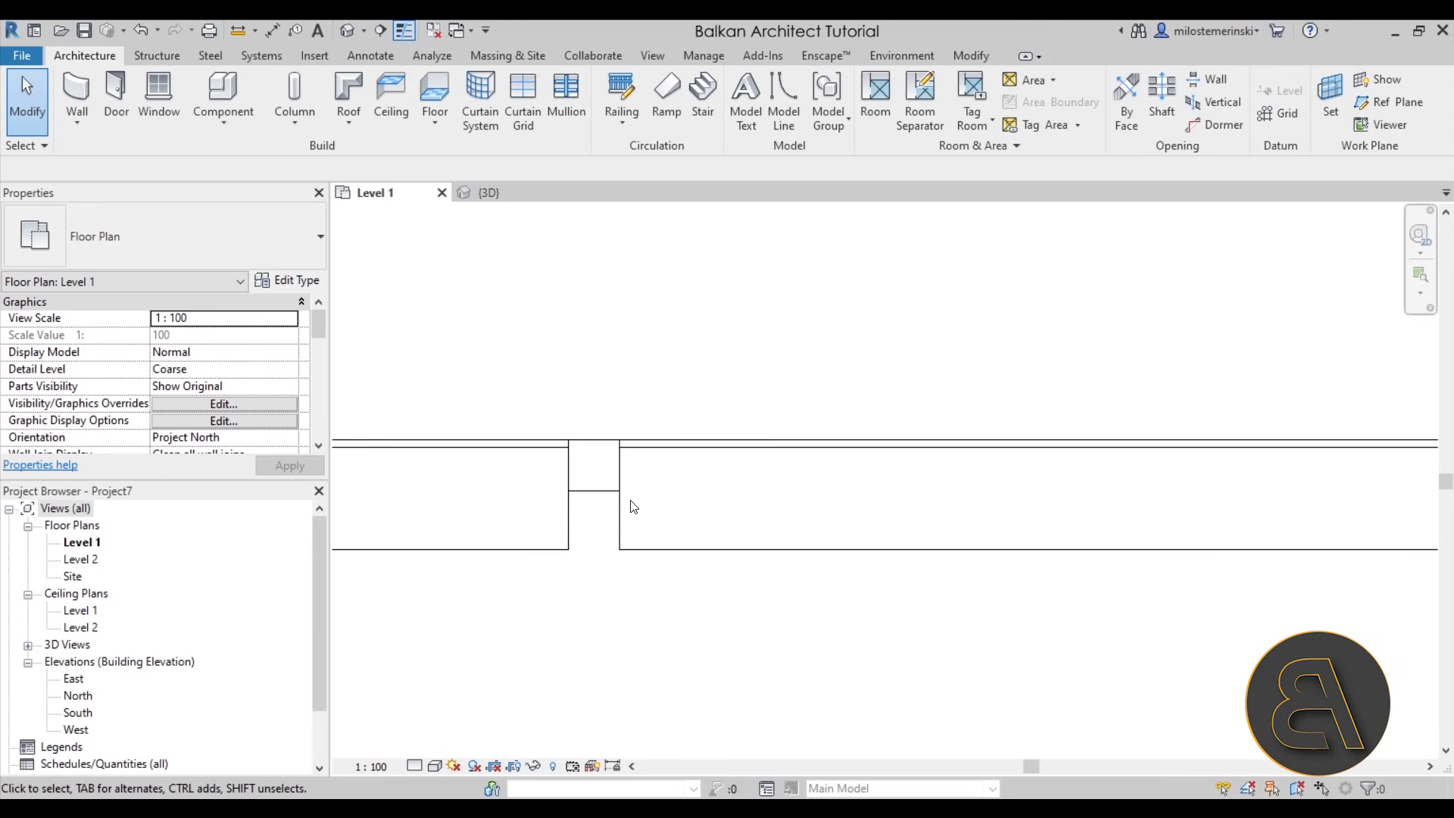
Examine in plan how the square mullion sits between the solid panels, selecting the wall and one adjacent panel
{"action": "left_click", "coordinate": [598, 489]}
{"action": "scroll", "coordinate": [602, 493], "scroll_direction": "down", "scroll_amount": 3}
{"action": "left_click", "coordinate": [606, 470]}
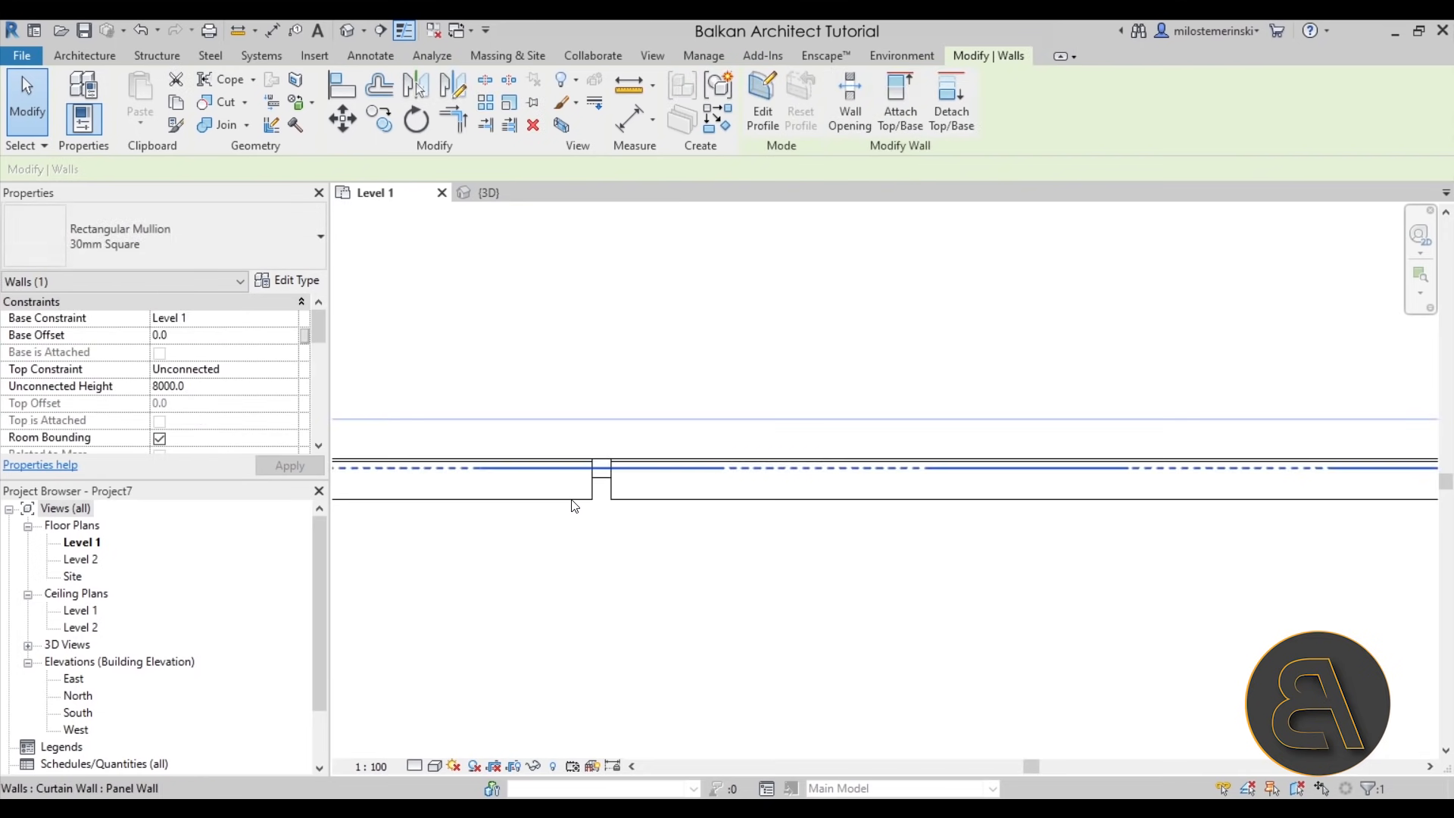
{"action": "left_click", "coordinate": [581, 528]}
{"action": "key", "text": "Tab"}
{"action": "left_click", "coordinate": [580, 476]}
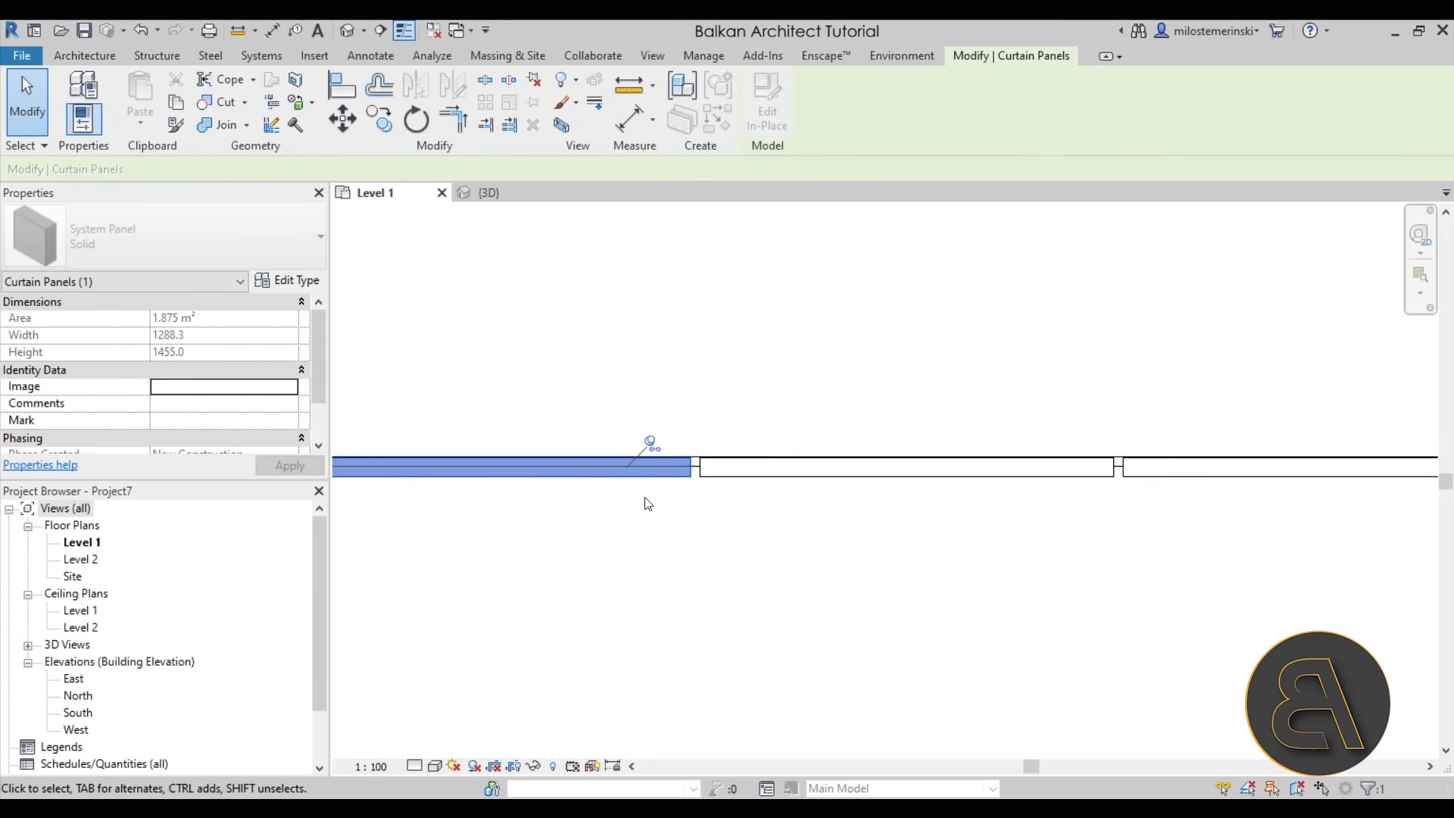
{"action": "left_click", "coordinate": [645, 498]}
{"action": "scroll", "coordinate": [689, 410], "scroll_direction": "down", "scroll_amount": 3}
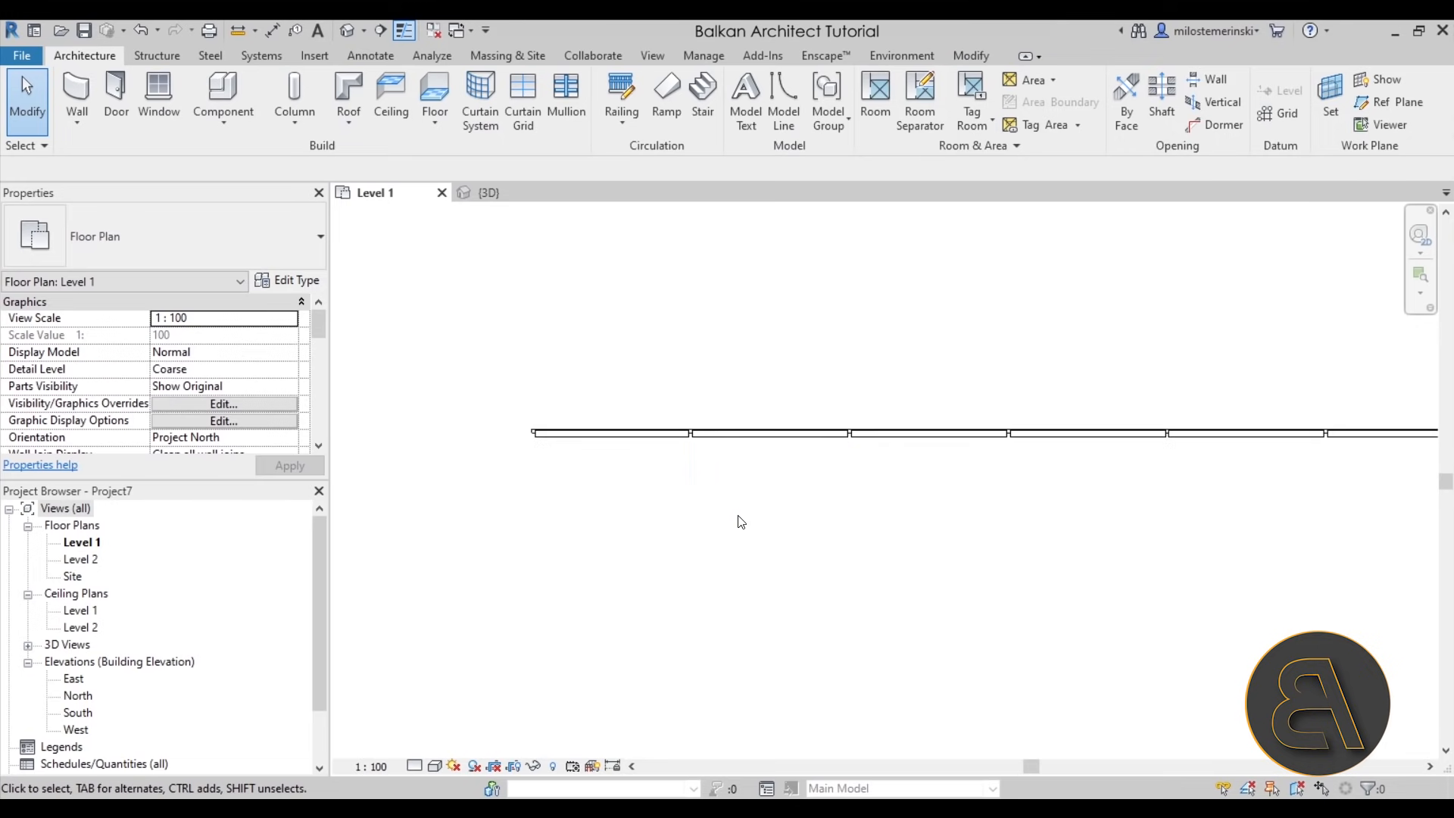
{"action": "middle_click_drag", "start_coordinate": [737, 520], "coordinate": [633, 430]}
In the 3D view, open the type properties of the Solid system panel from the Curtain Panels families
{"action": "left_click", "coordinate": [489, 192]}
{"action": "middle_click_drag", "start_coordinate": [837, 509], "coordinate": [889, 635], "text": "shift"}
{"action": "scroll", "coordinate": [888, 635], "scroll_direction": "up", "scroll_amount": 5}
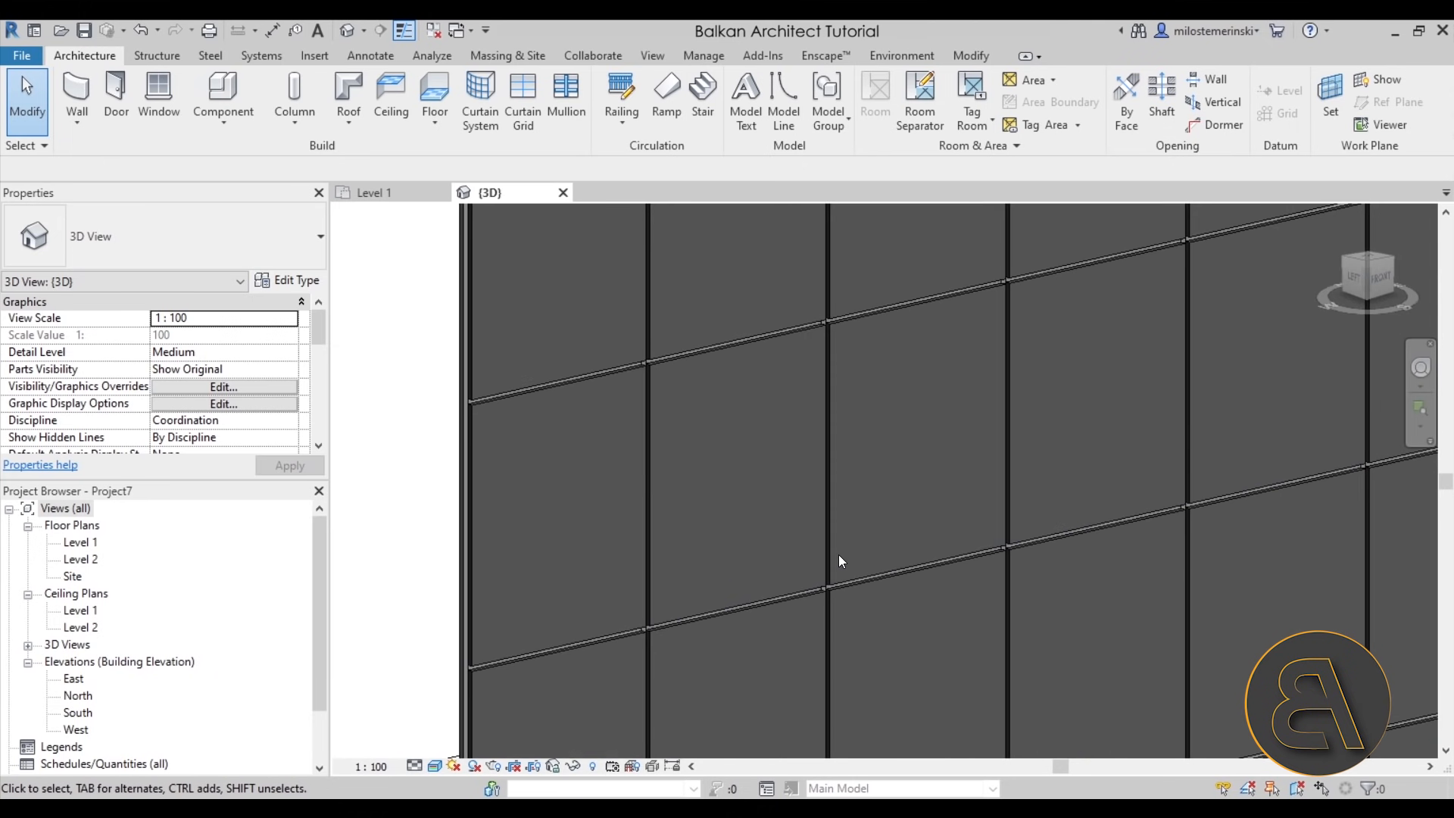
{"action": "middle_click_drag", "start_coordinate": [840, 556], "coordinate": [773, 529]}
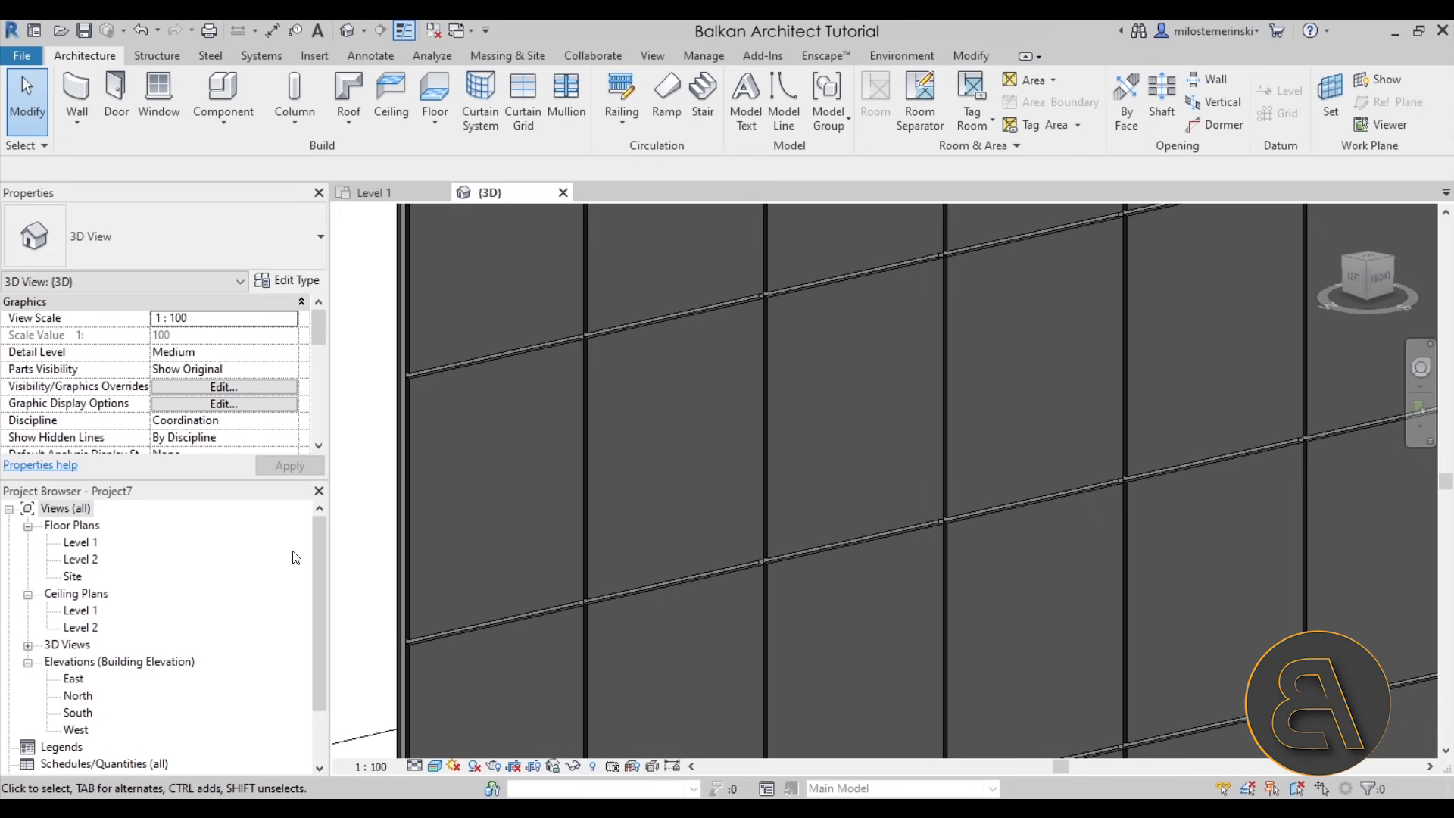
{"action": "left_click_drag", "start_coordinate": [320, 604], "coordinate": [320, 653]}
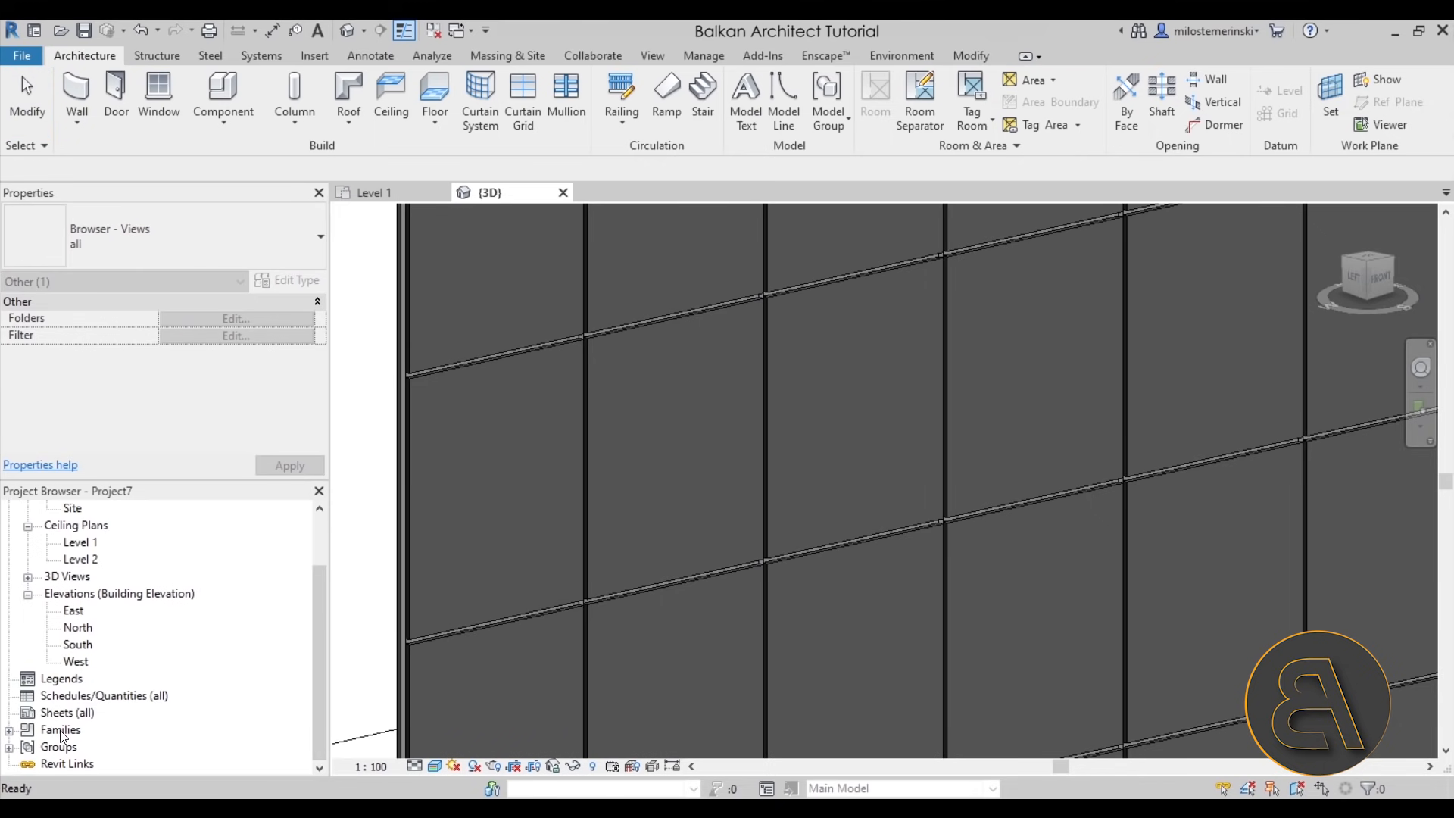
{"action": "left_click", "coordinate": [9, 730]}
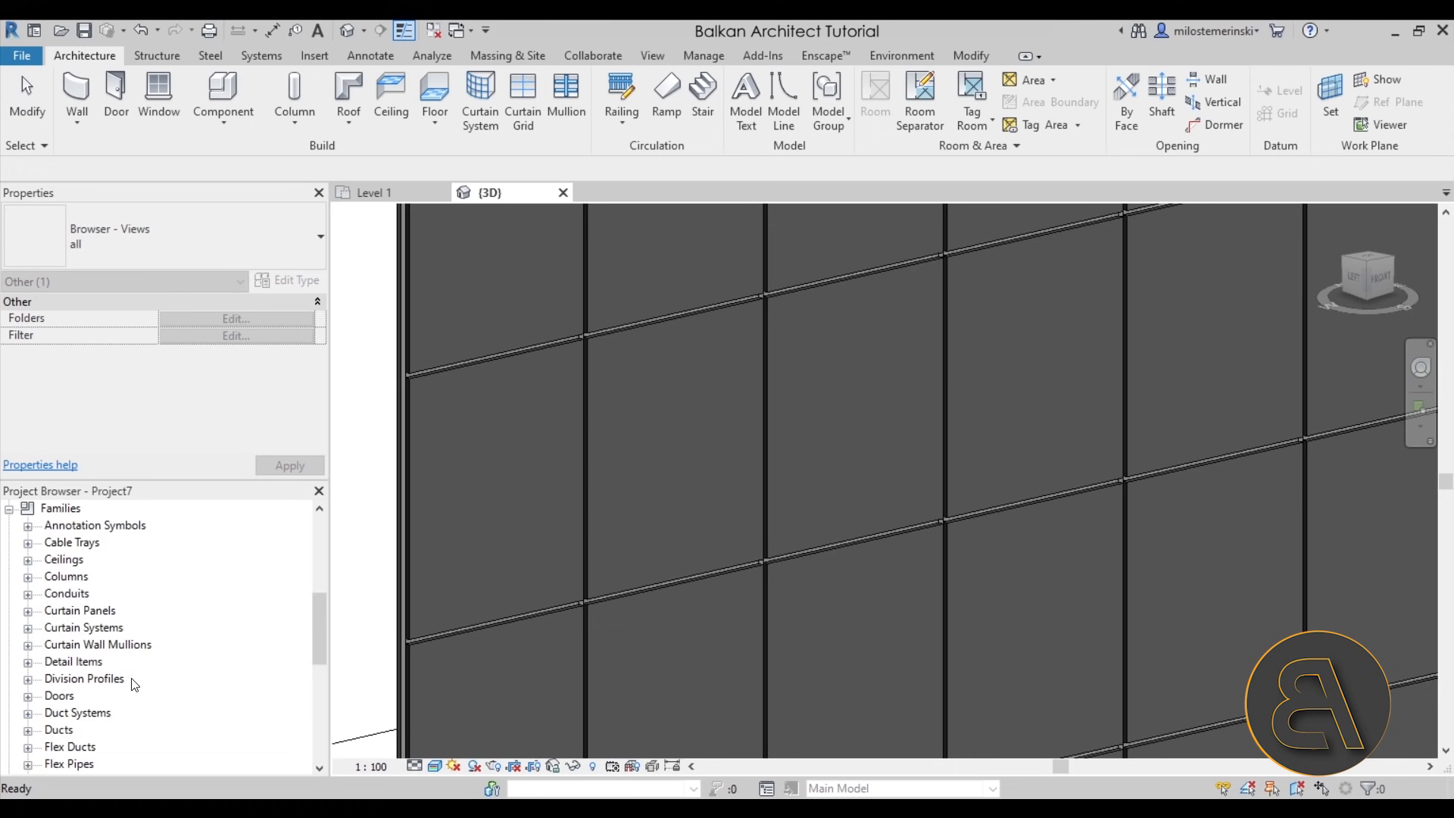
{"action": "left_click", "coordinate": [27, 611]}
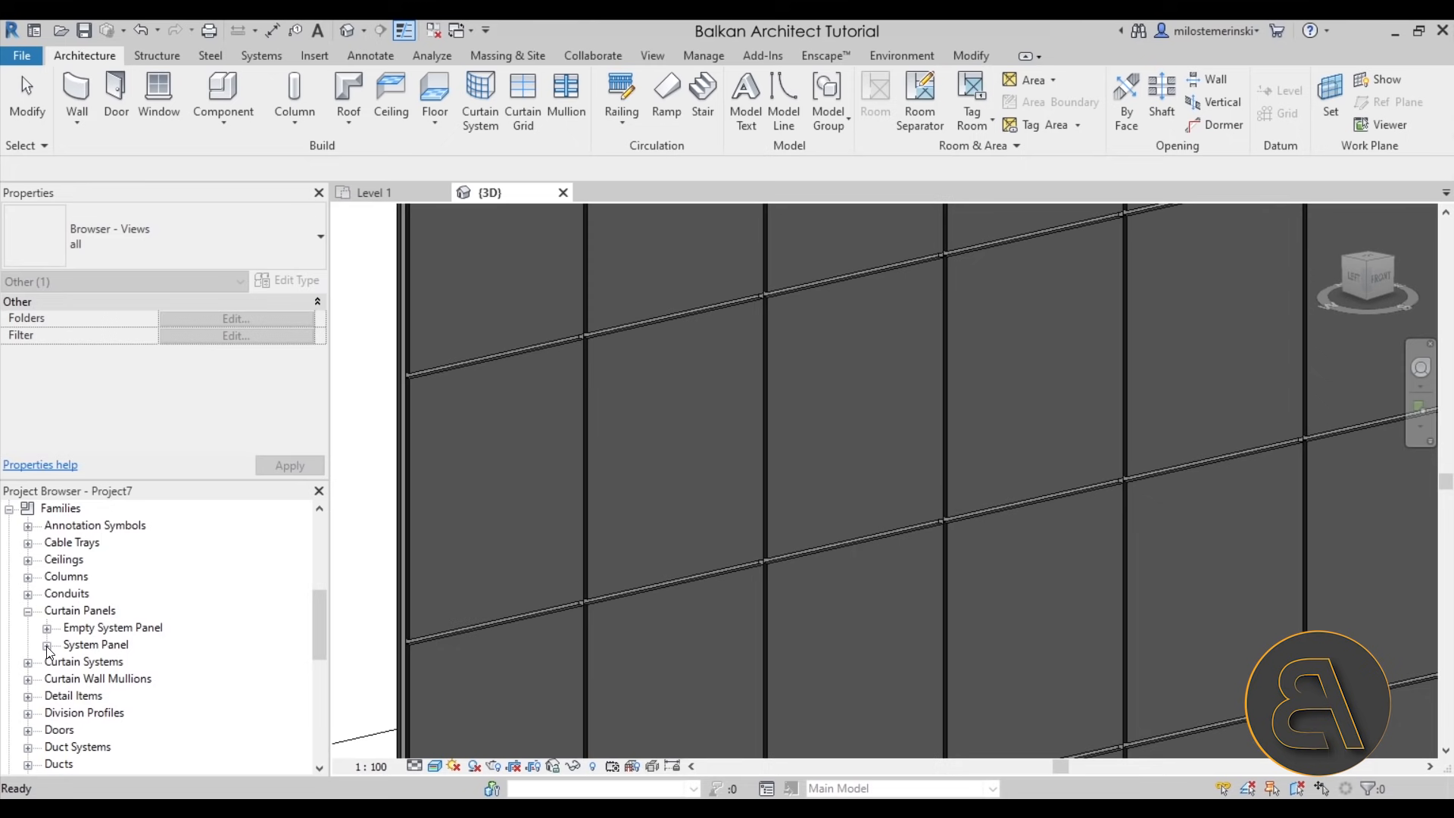
{"action": "left_click", "coordinate": [48, 648]}
{"action": "left_click", "coordinate": [99, 682]}
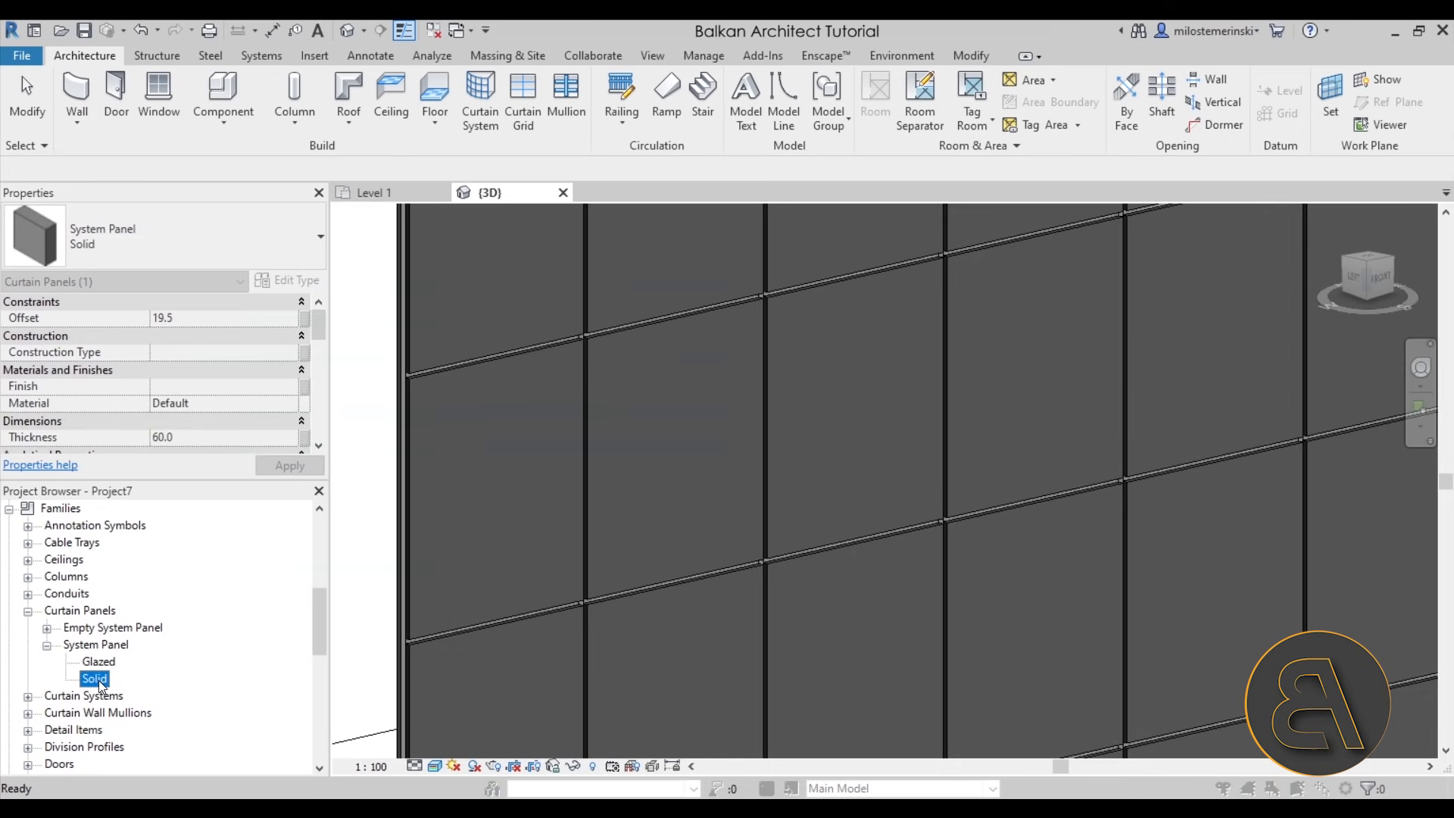
{"action": "double_click", "coordinate": [98, 681]}
Set the Solid system panel type's offset to 0 and apply the change
{"action": "left_click", "coordinate": [494, 393]}
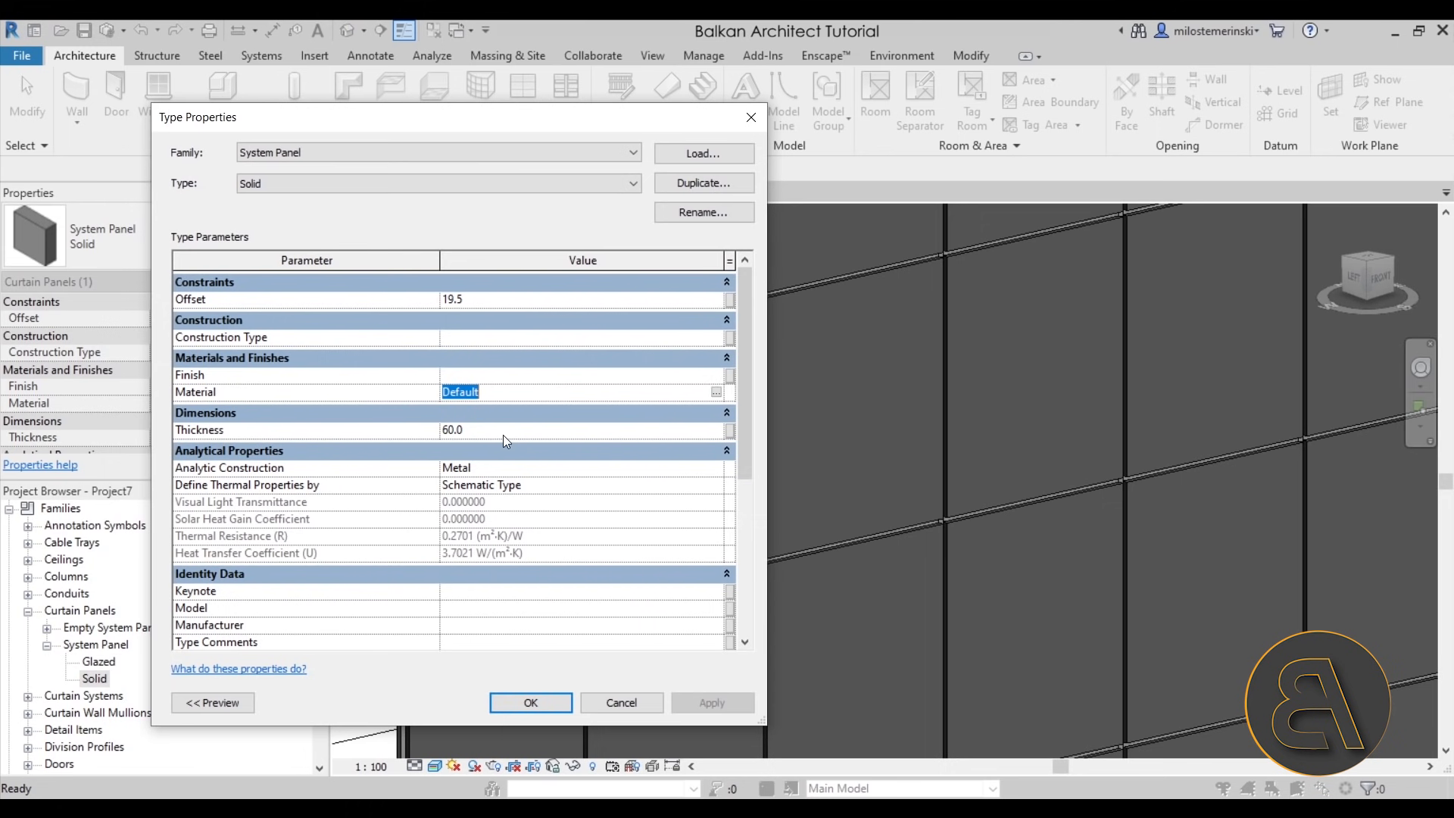
{"action": "left_click", "coordinate": [498, 299]}
{"action": "type", "text": "0"}
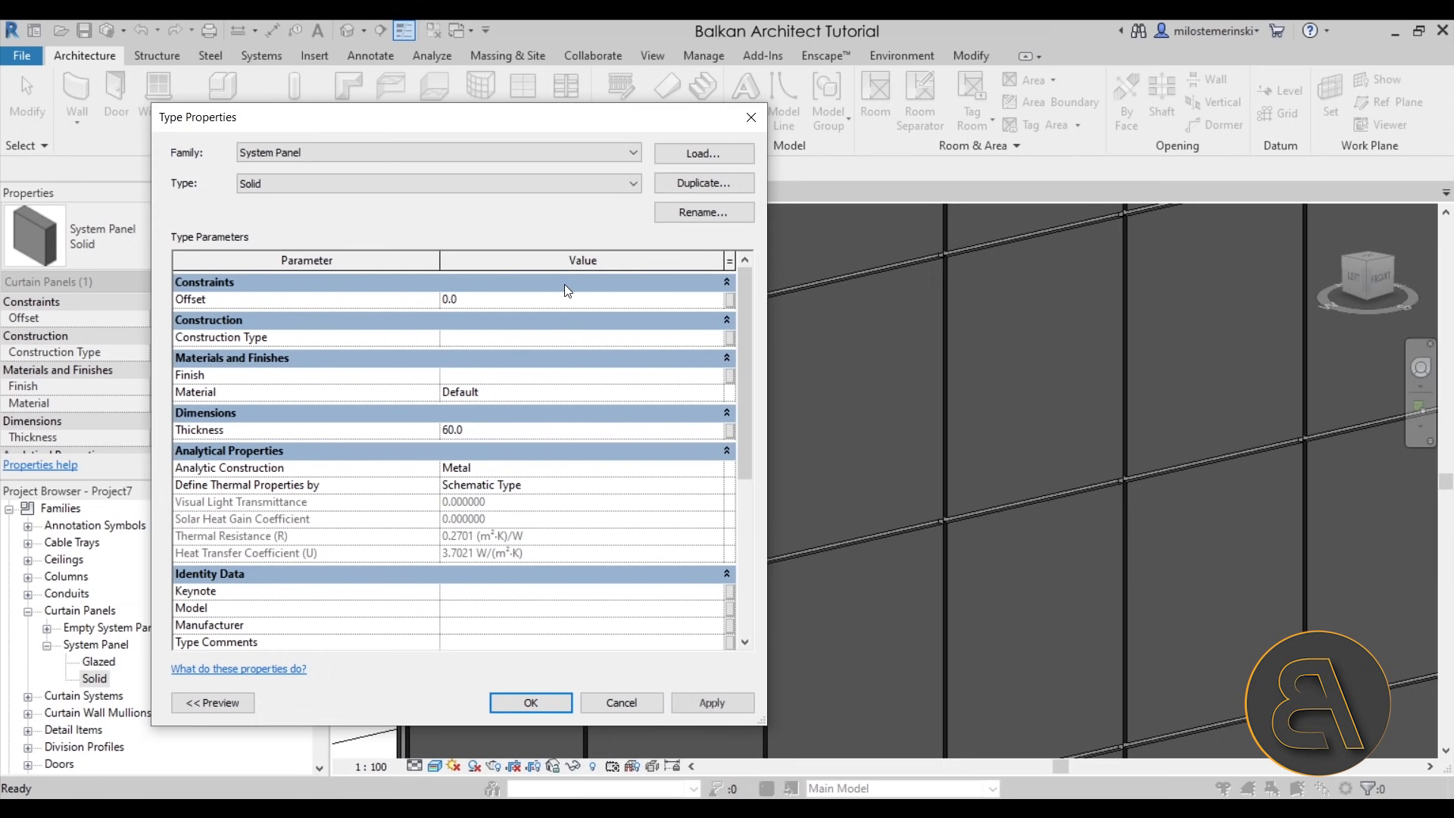
{"action": "left_click", "coordinate": [717, 704]}
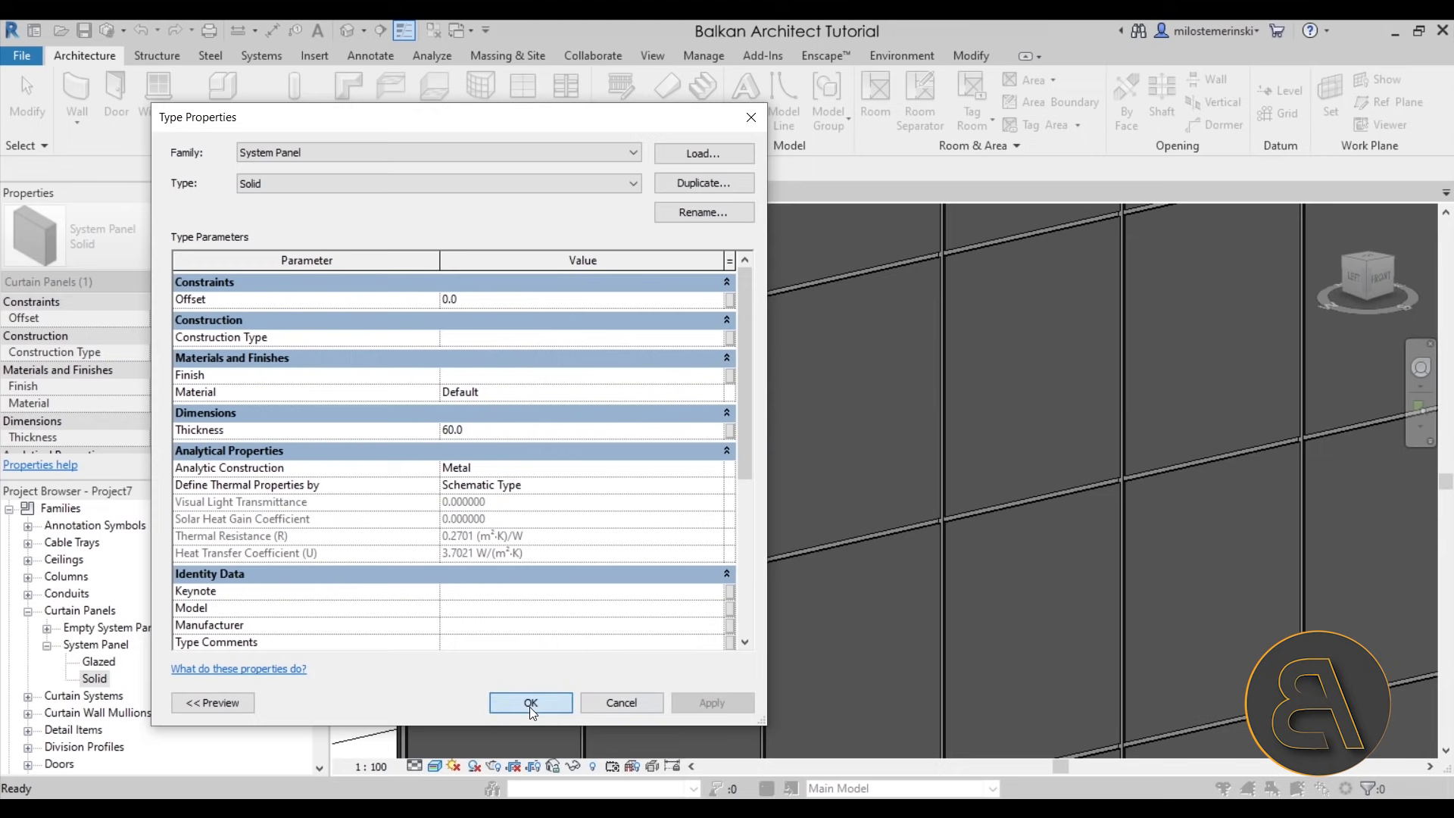
{"action": "left_click", "coordinate": [529, 705]}
Check in plan how the mullion sits between the panels, and review the Solid panel's type parameters without changing them
{"action": "left_click", "coordinate": [401, 194]}
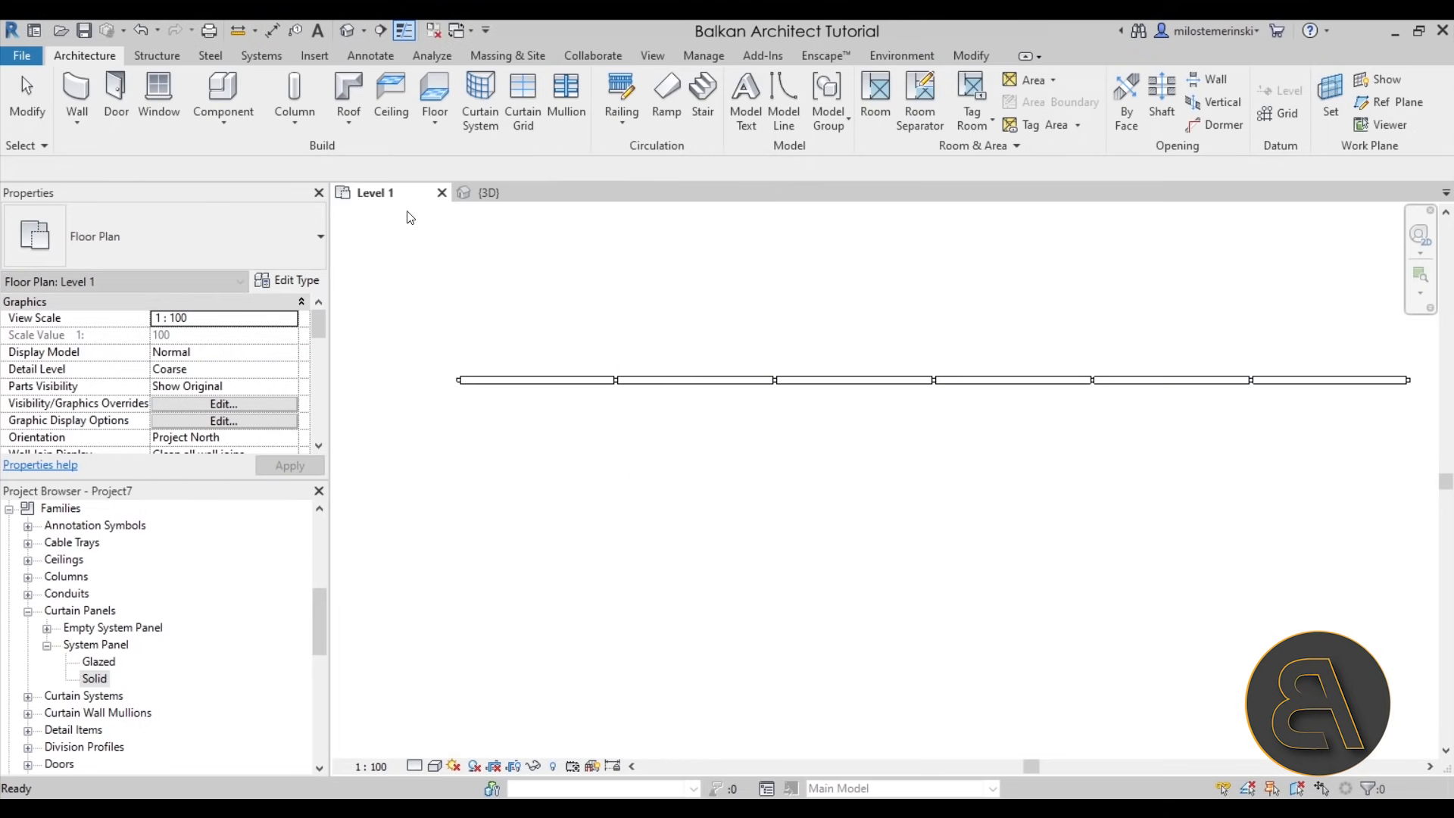
{"action": "left_click", "coordinate": [615, 384]}
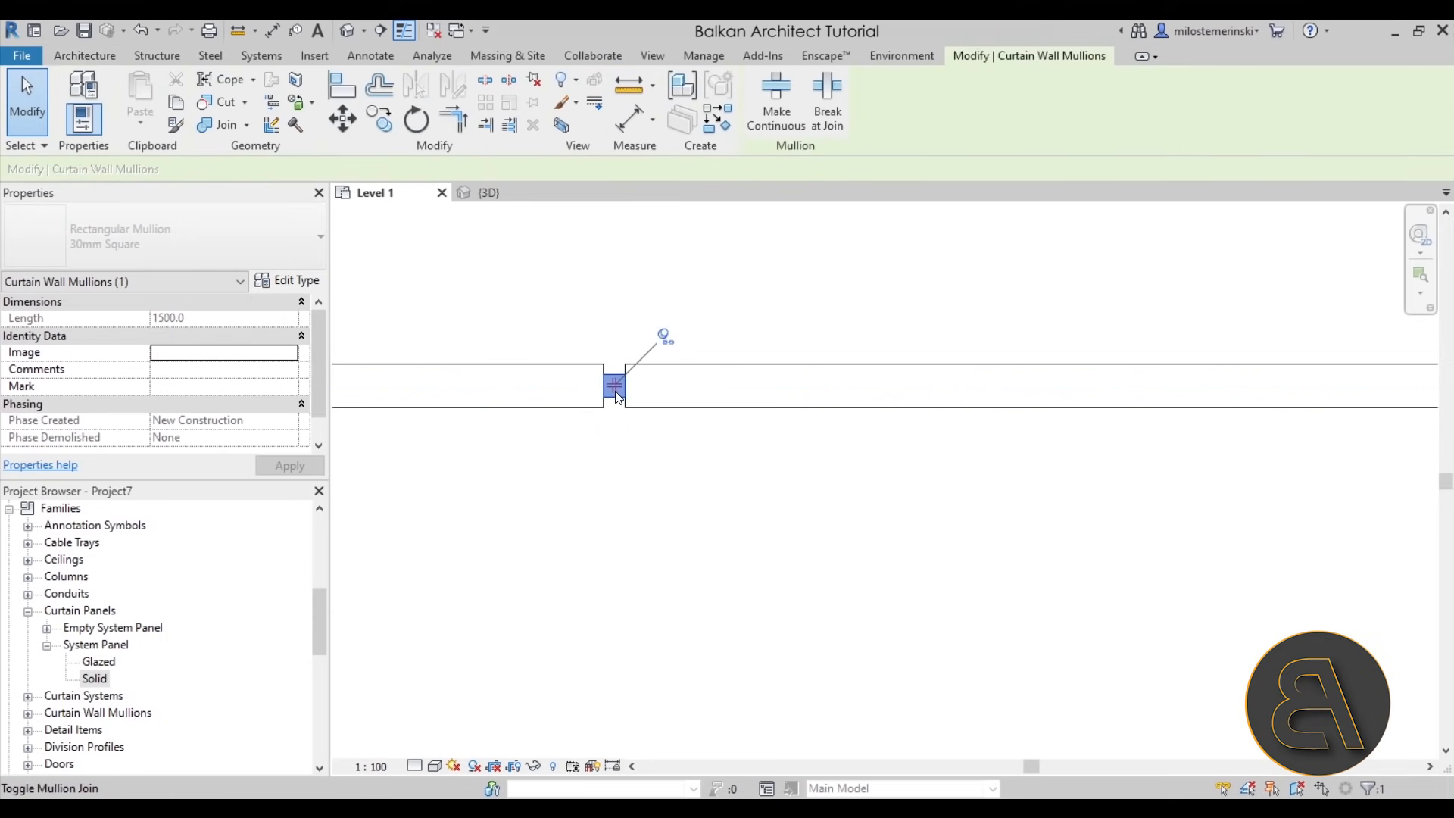
{"action": "left_click", "coordinate": [659, 491]}
{"action": "left_click", "coordinate": [489, 194]}
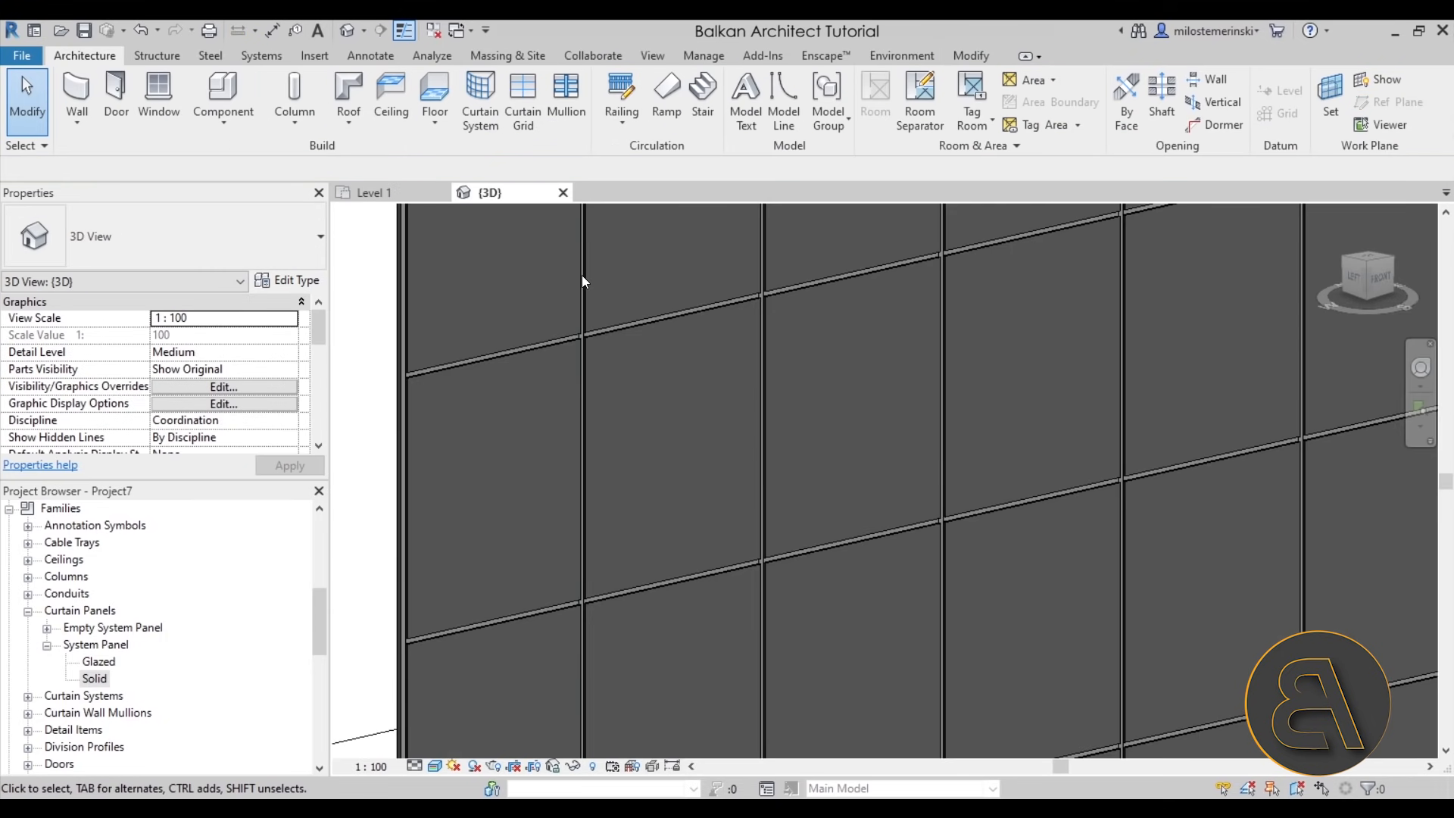
{"action": "double_click", "coordinate": [95, 678]}
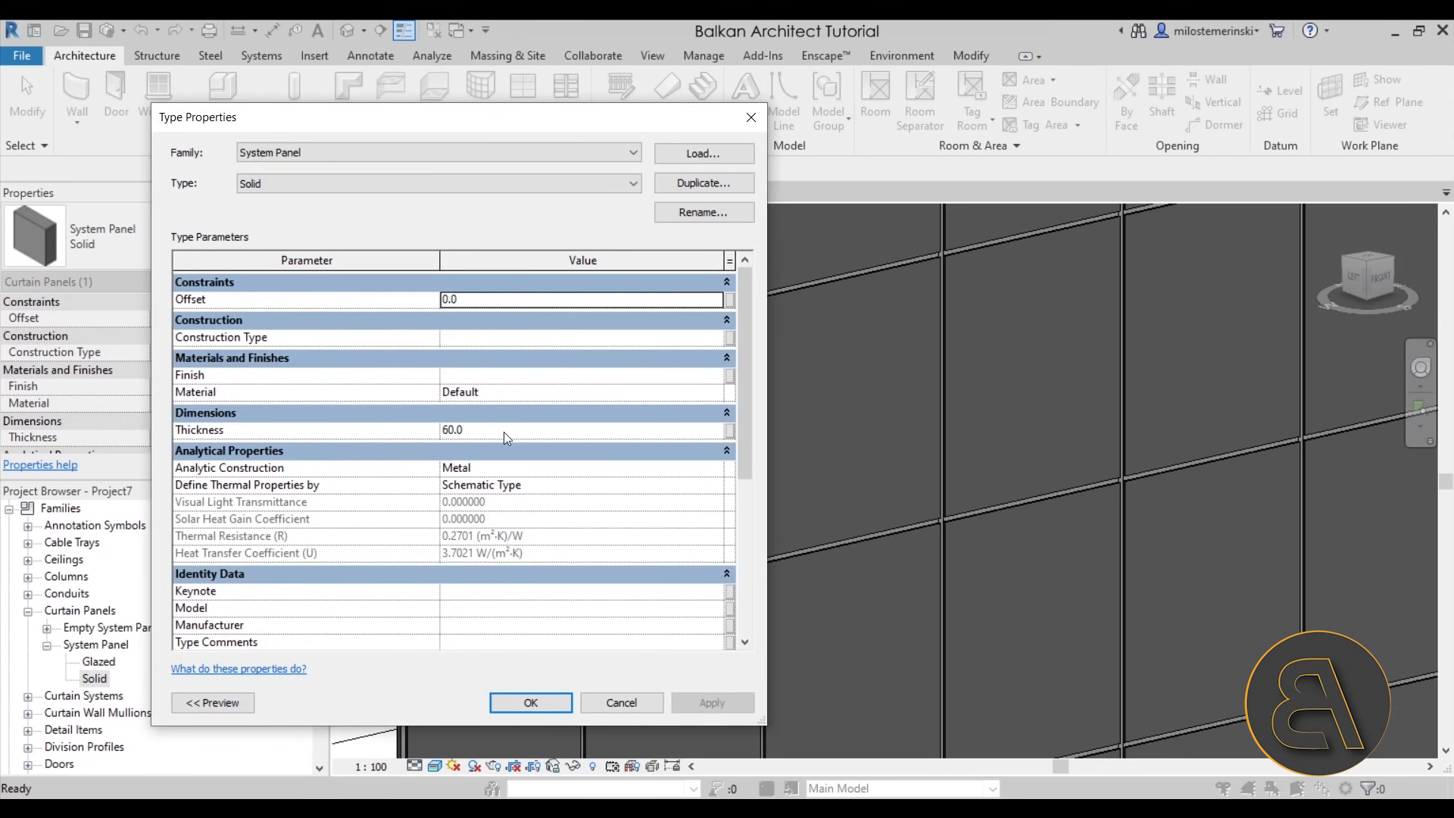
{"action": "scroll", "coordinate": [482, 429], "scroll_direction": "down", "scroll_amount": 2}
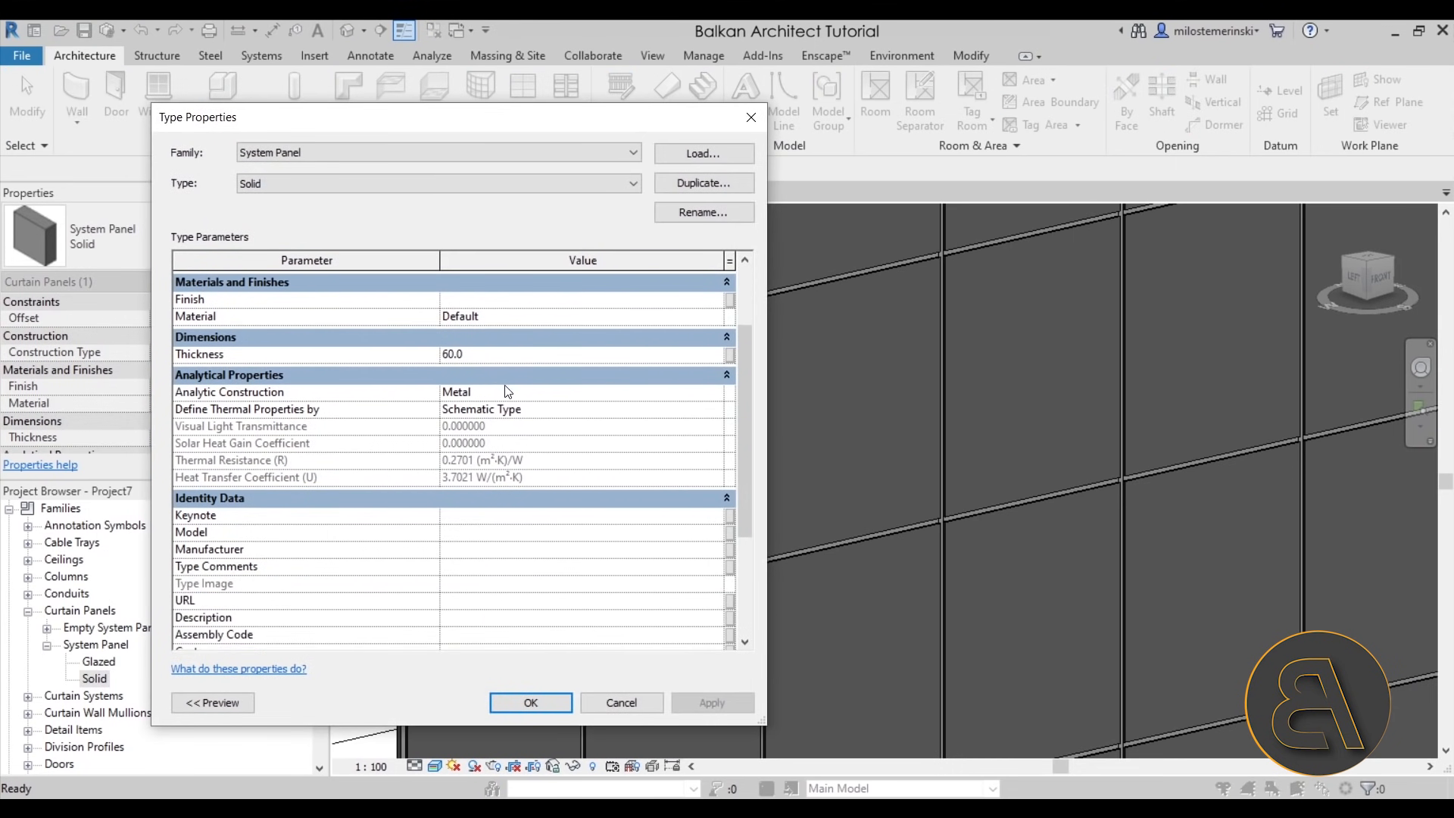
{"action": "scroll", "coordinate": [527, 466], "scroll_direction": "down", "scroll_amount": 3}
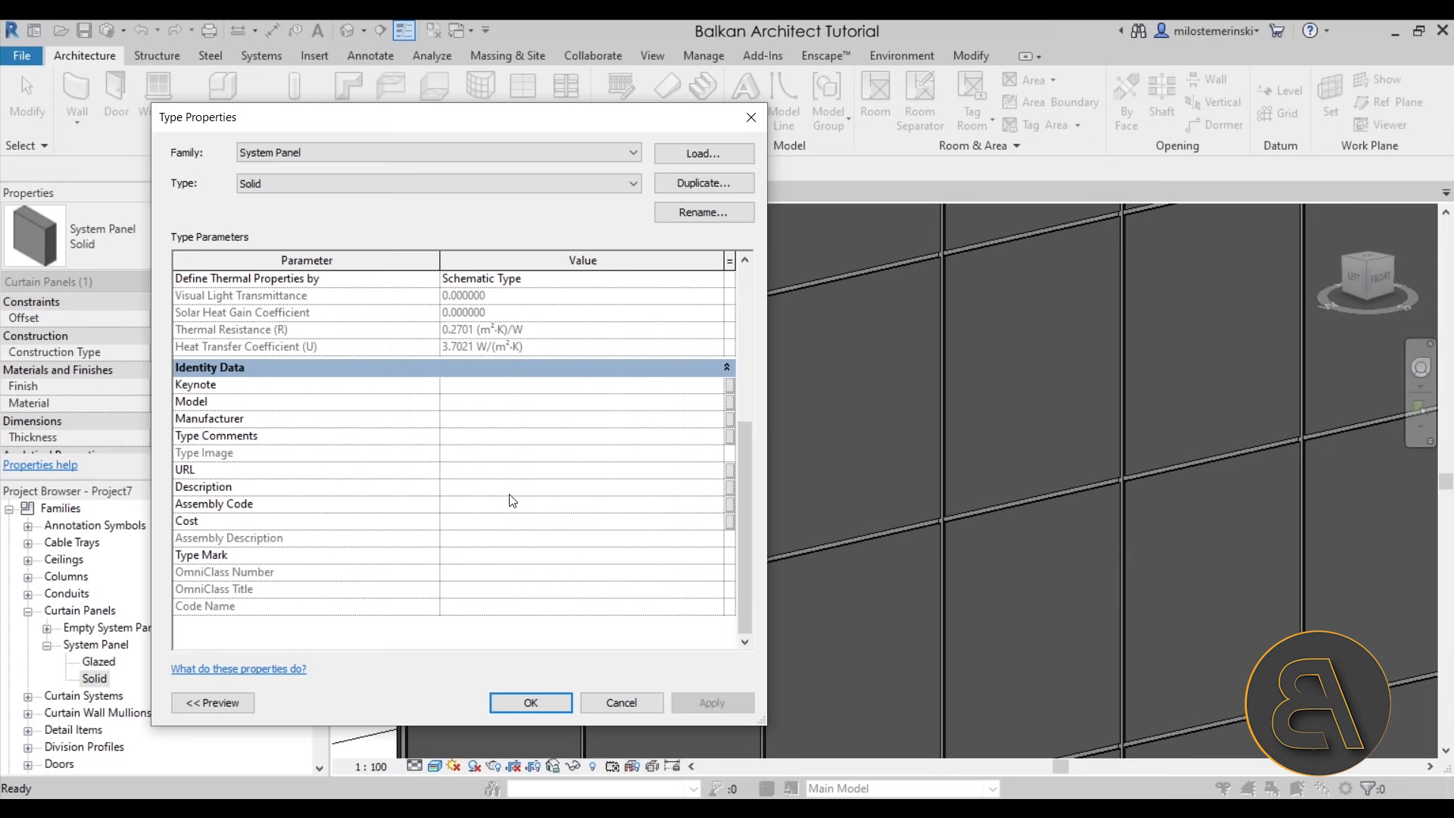
{"action": "left_click", "coordinate": [595, 703]}
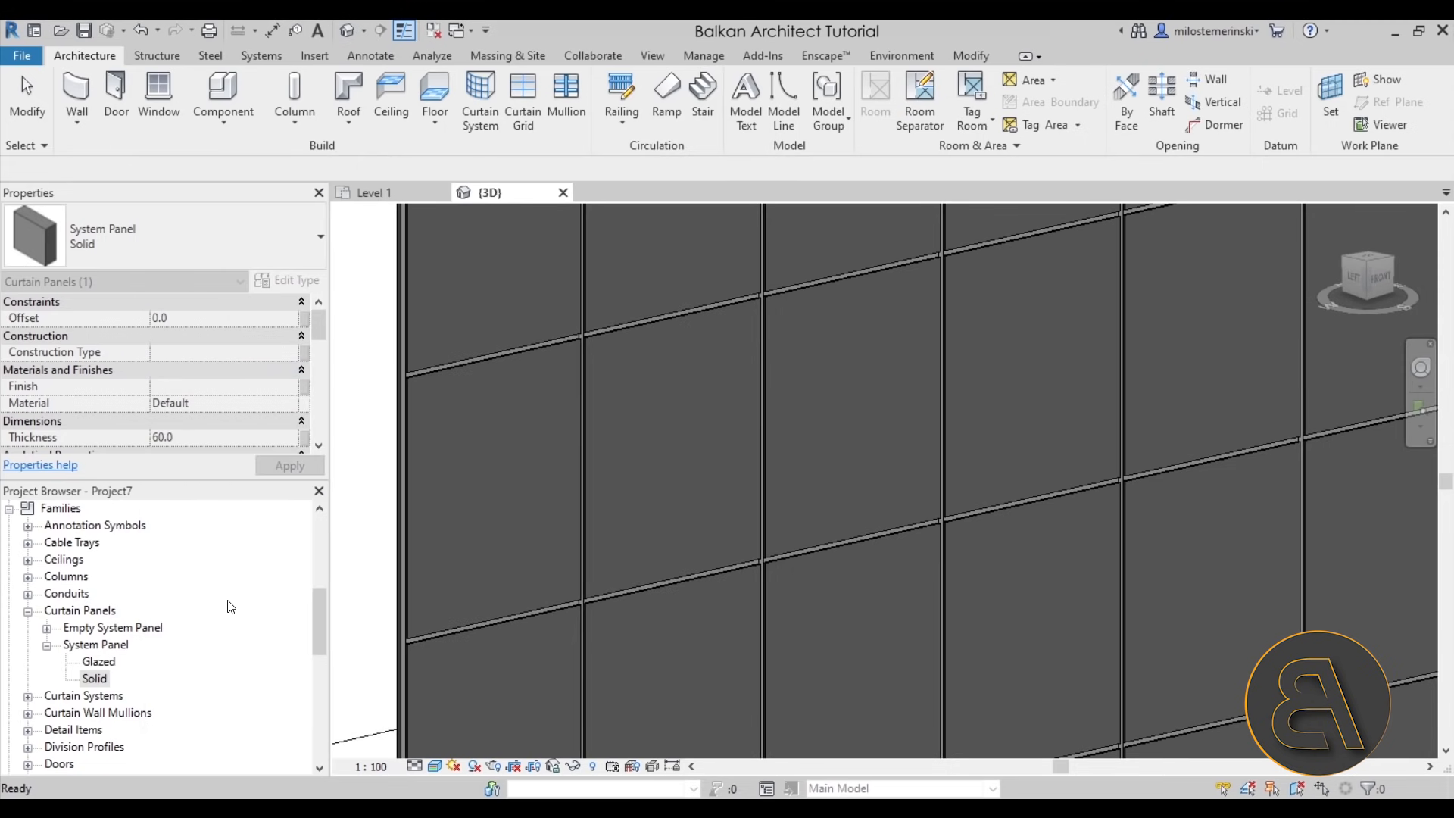
Open the type properties of the 30mm Square type in the Rectangular Mullion family
{"action": "scroll", "coordinate": [163, 573], "scroll_direction": "down", "scroll_amount": 2}
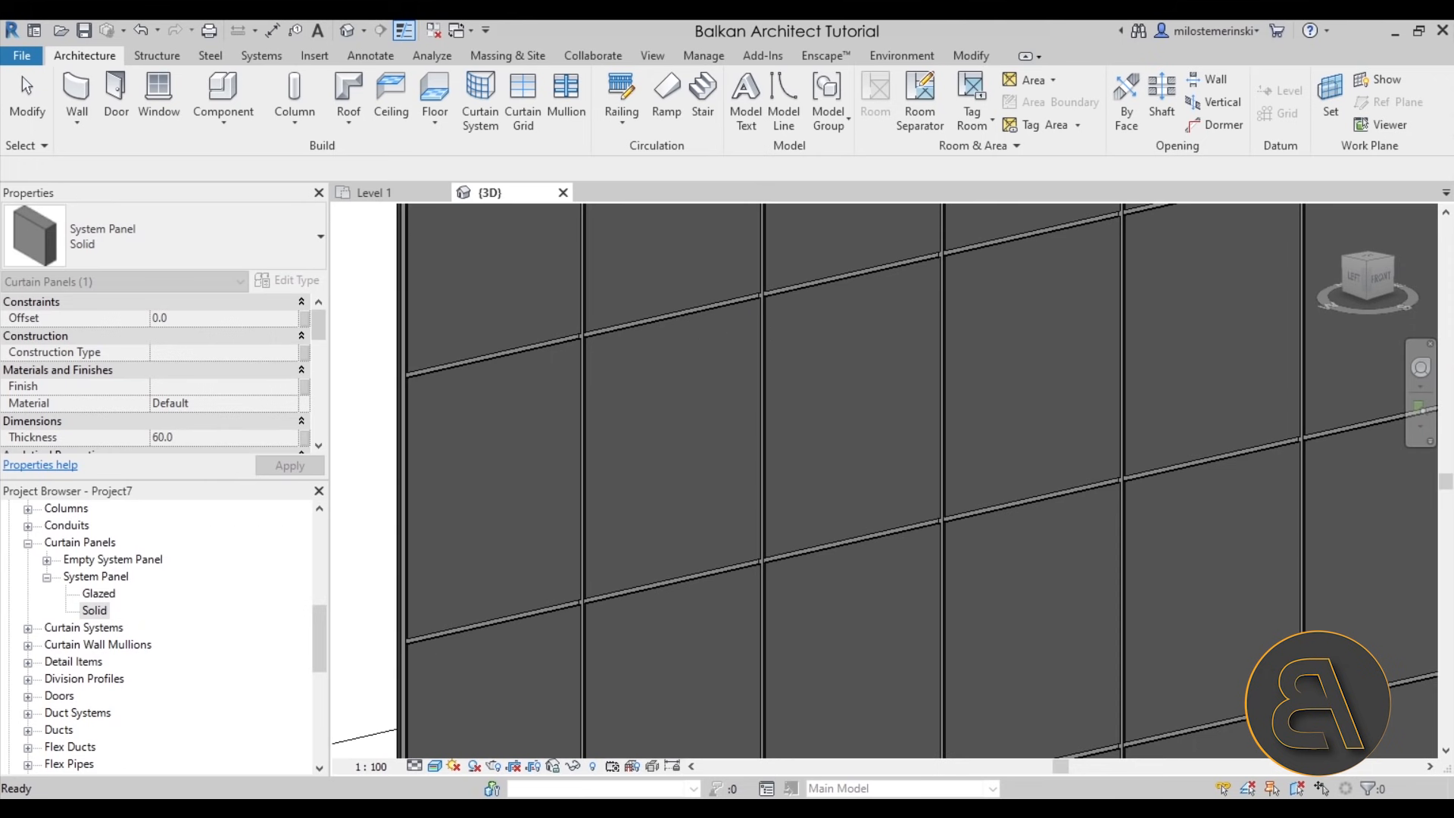
{"action": "left_click", "coordinate": [28, 647]}
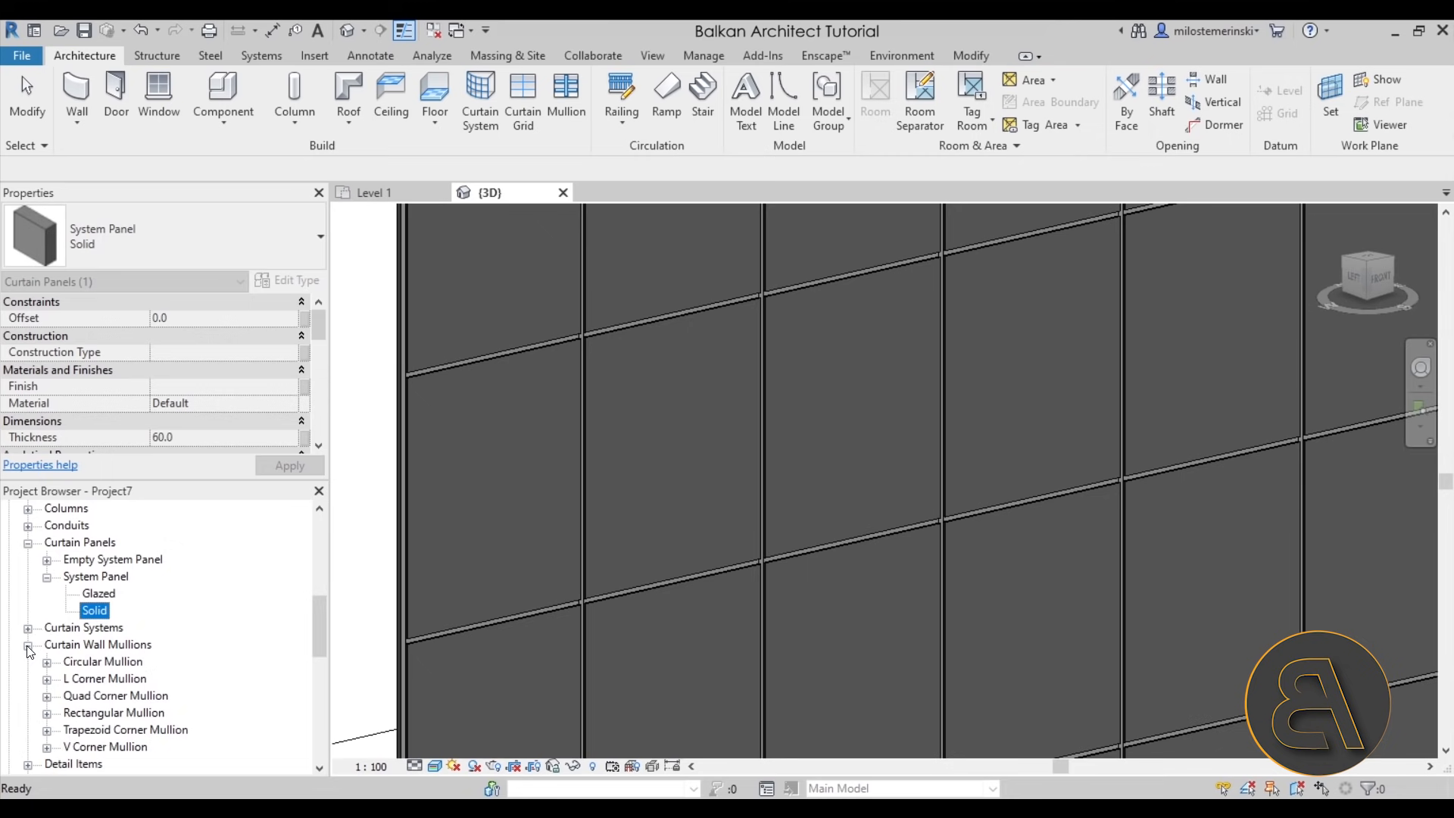
{"action": "scroll", "coordinate": [161, 653], "scroll_direction": "down", "scroll_amount": 2}
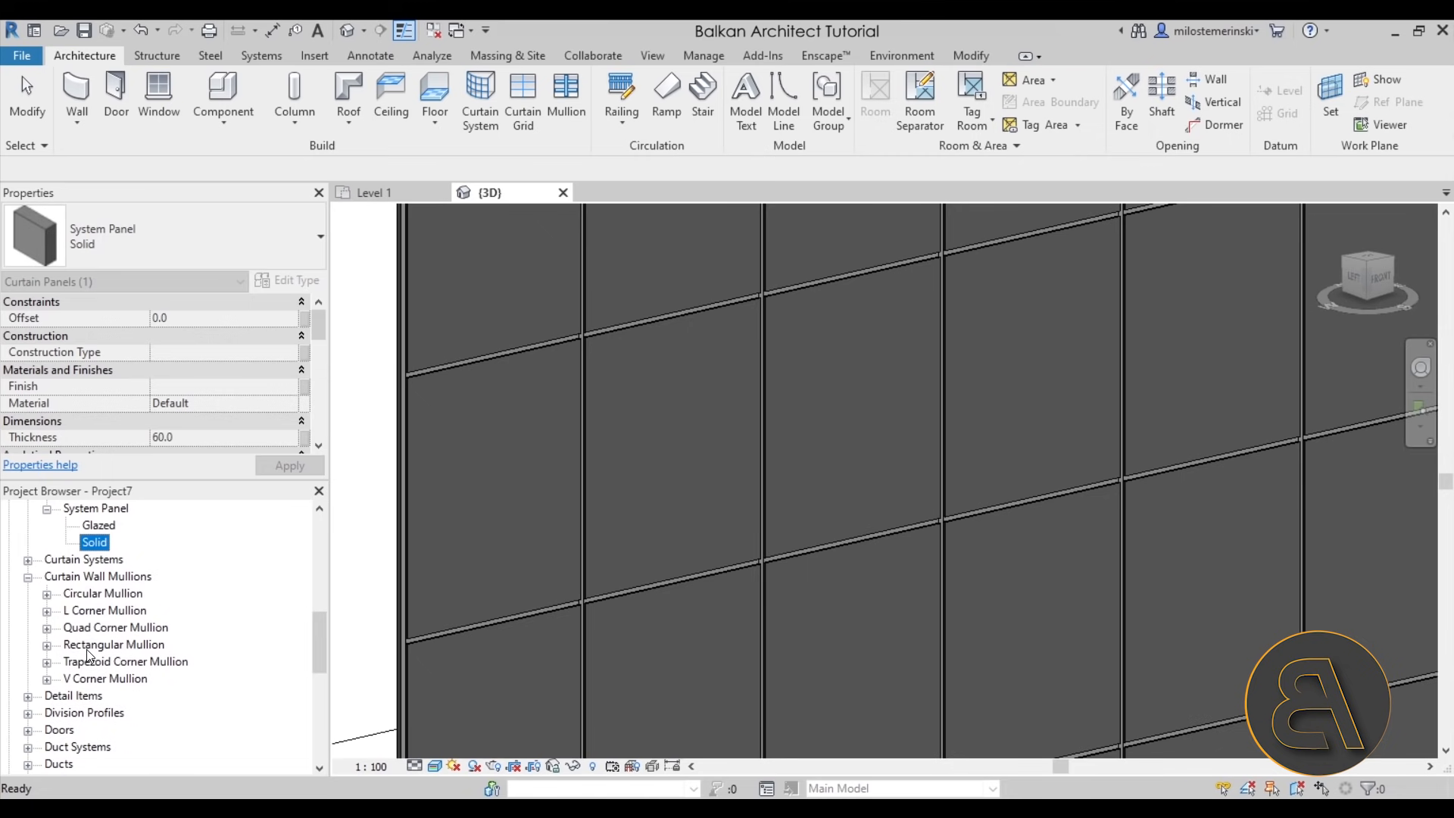
{"action": "left_click", "coordinate": [48, 645]}
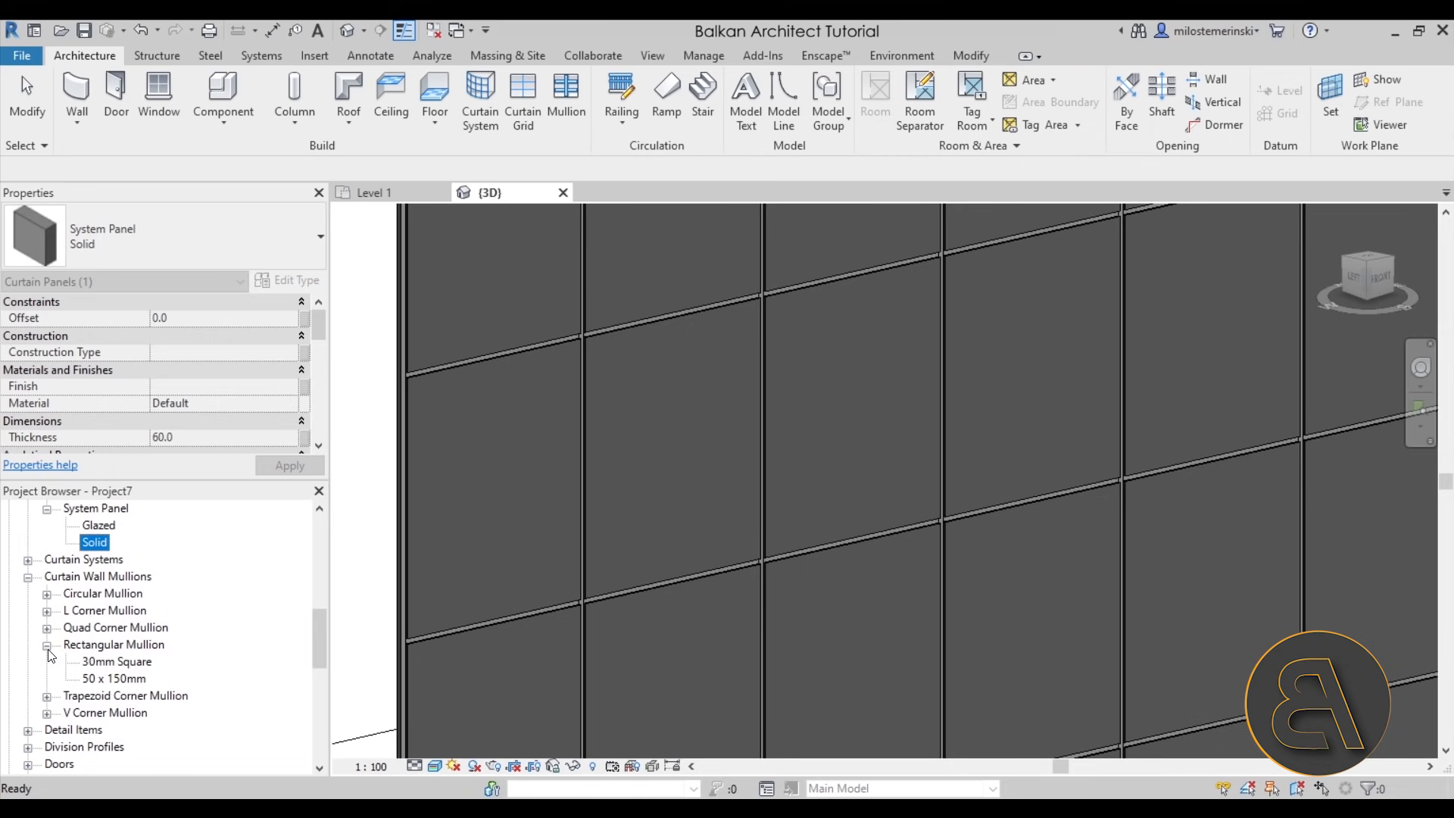
{"action": "double_click", "coordinate": [116, 662]}
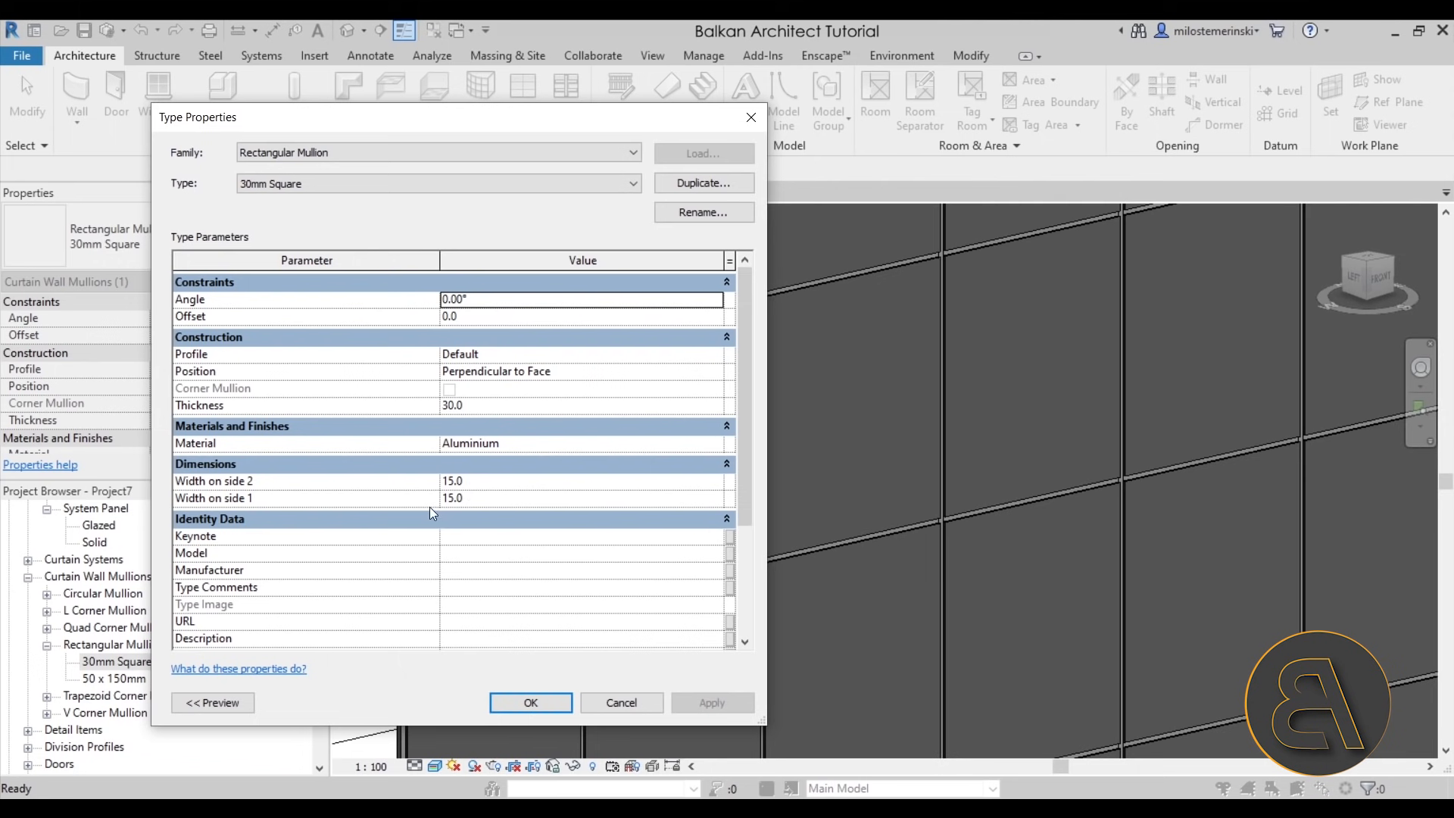
Set the 30mm Square mullion's thickness to 10 mm, reduce its widths on both sides to keep it square, and apply
{"action": "left_click", "coordinate": [471, 484]}
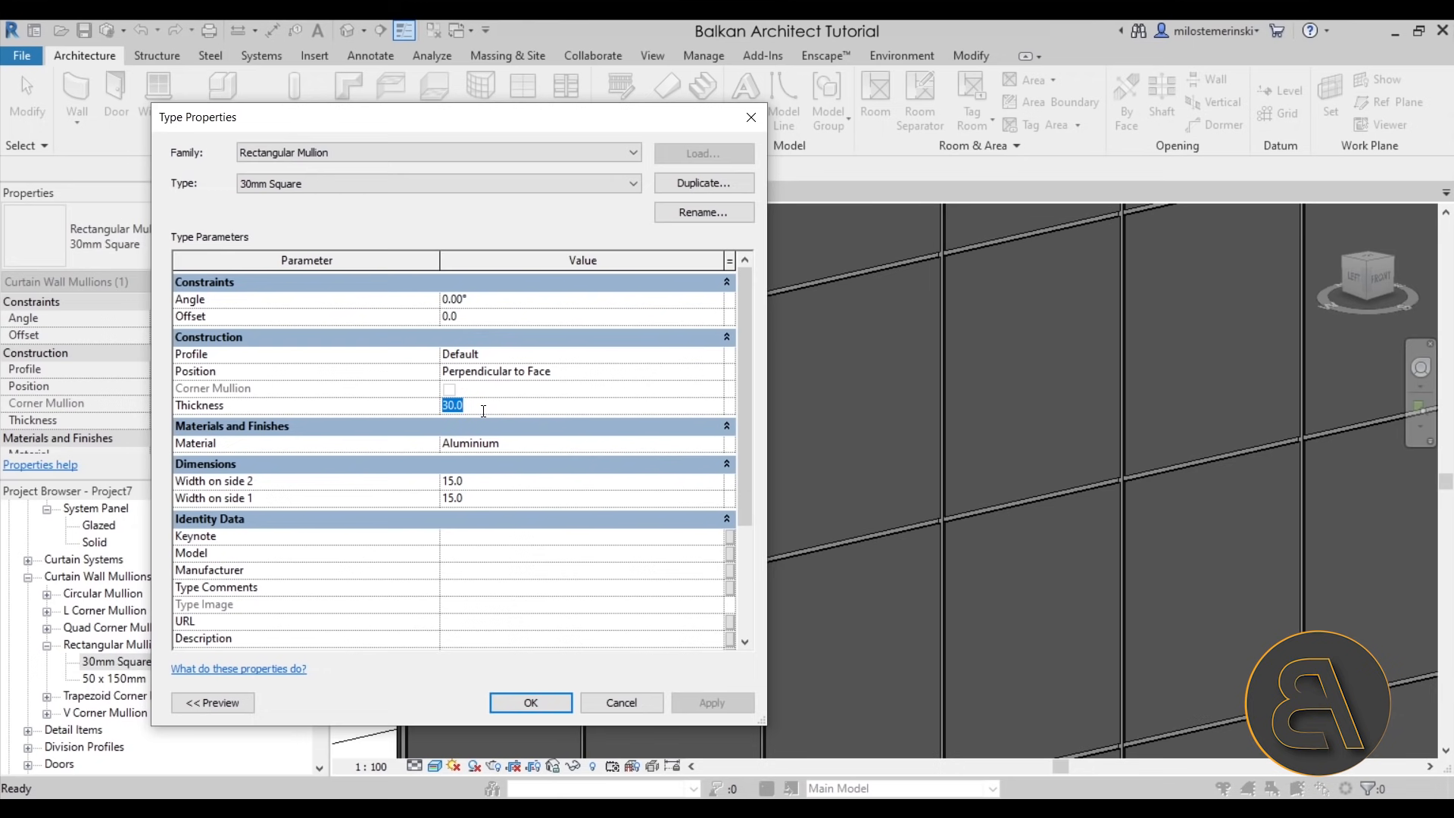
{"action": "type", "text": "10"}
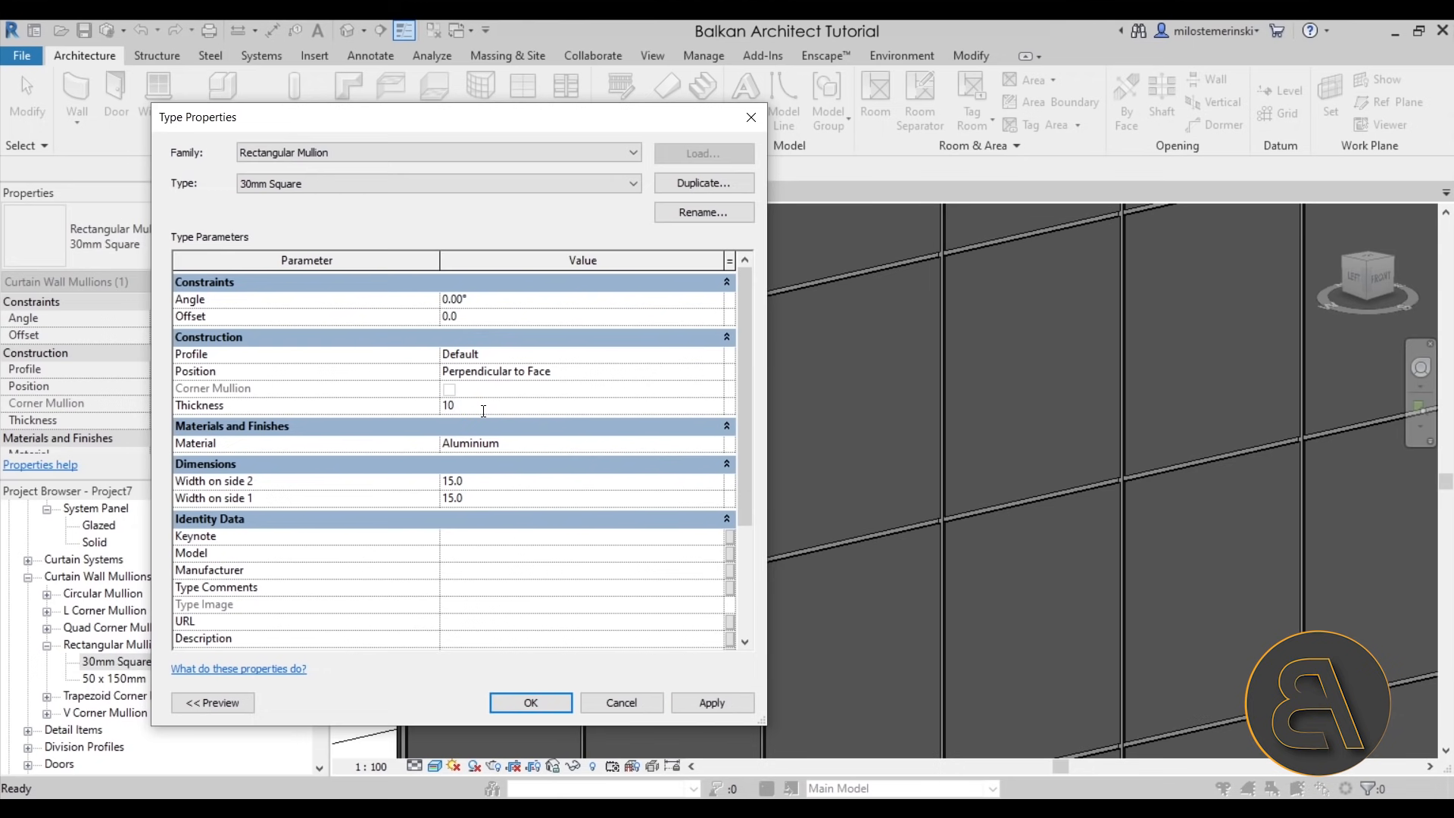
{"action": "left_click", "coordinate": [487, 480]}
{"action": "left_click_drag", "start_coordinate": [450, 483], "coordinate": [422, 500]}
{"action": "key", "text": "Delete"}
{"action": "left_click", "coordinate": [454, 497]}
{"action": "key", "text": "Delete"}
{"action": "left_click", "coordinate": [715, 704]}
{"action": "left_click", "coordinate": [542, 702]}
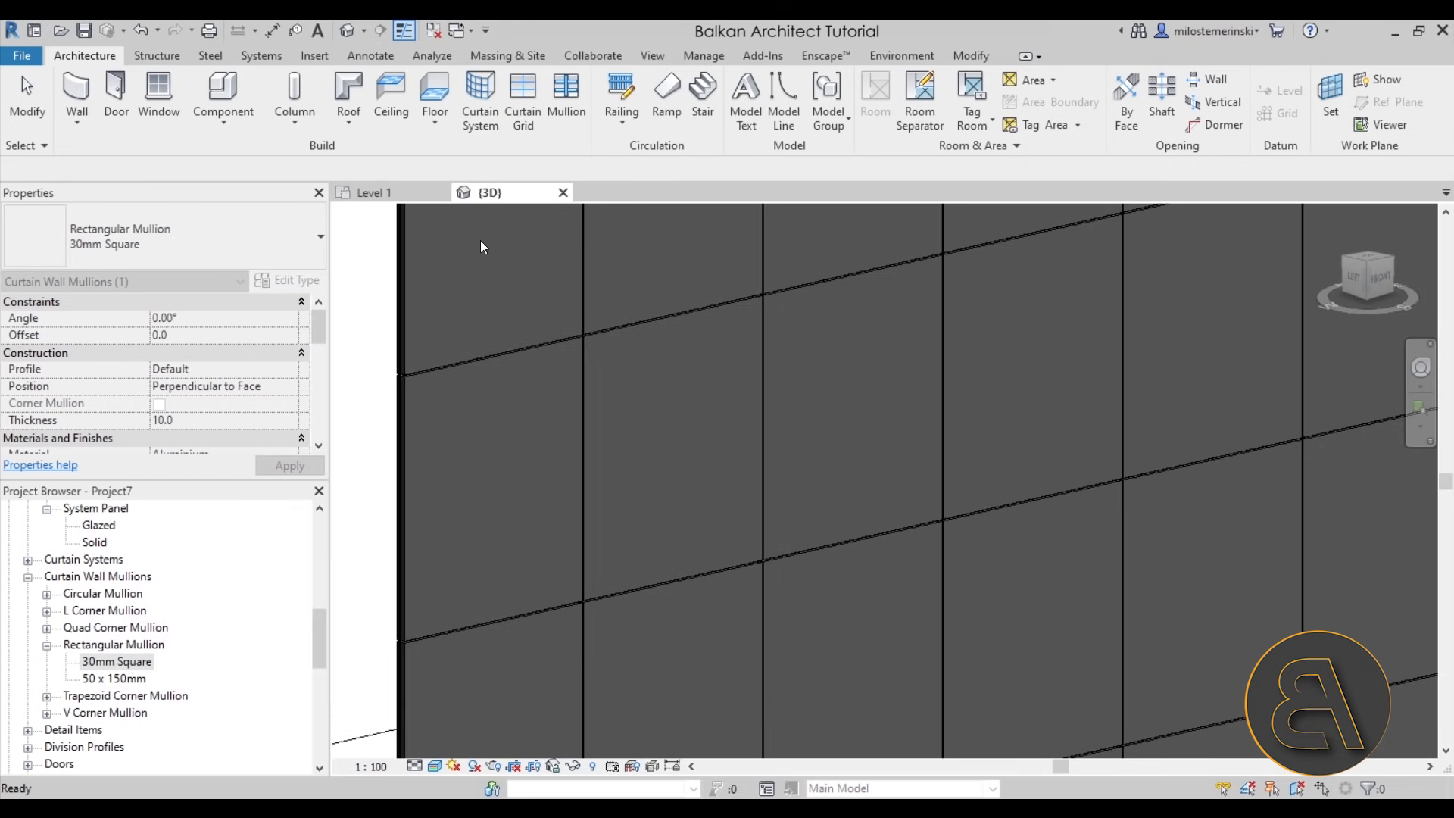
Examine the resized mullion joint in the Level 1 plan and the whole panel wall in 3D
{"action": "left_click", "coordinate": [379, 194]}
{"action": "scroll", "coordinate": [606, 388], "scroll_direction": "up", "scroll_amount": 4}
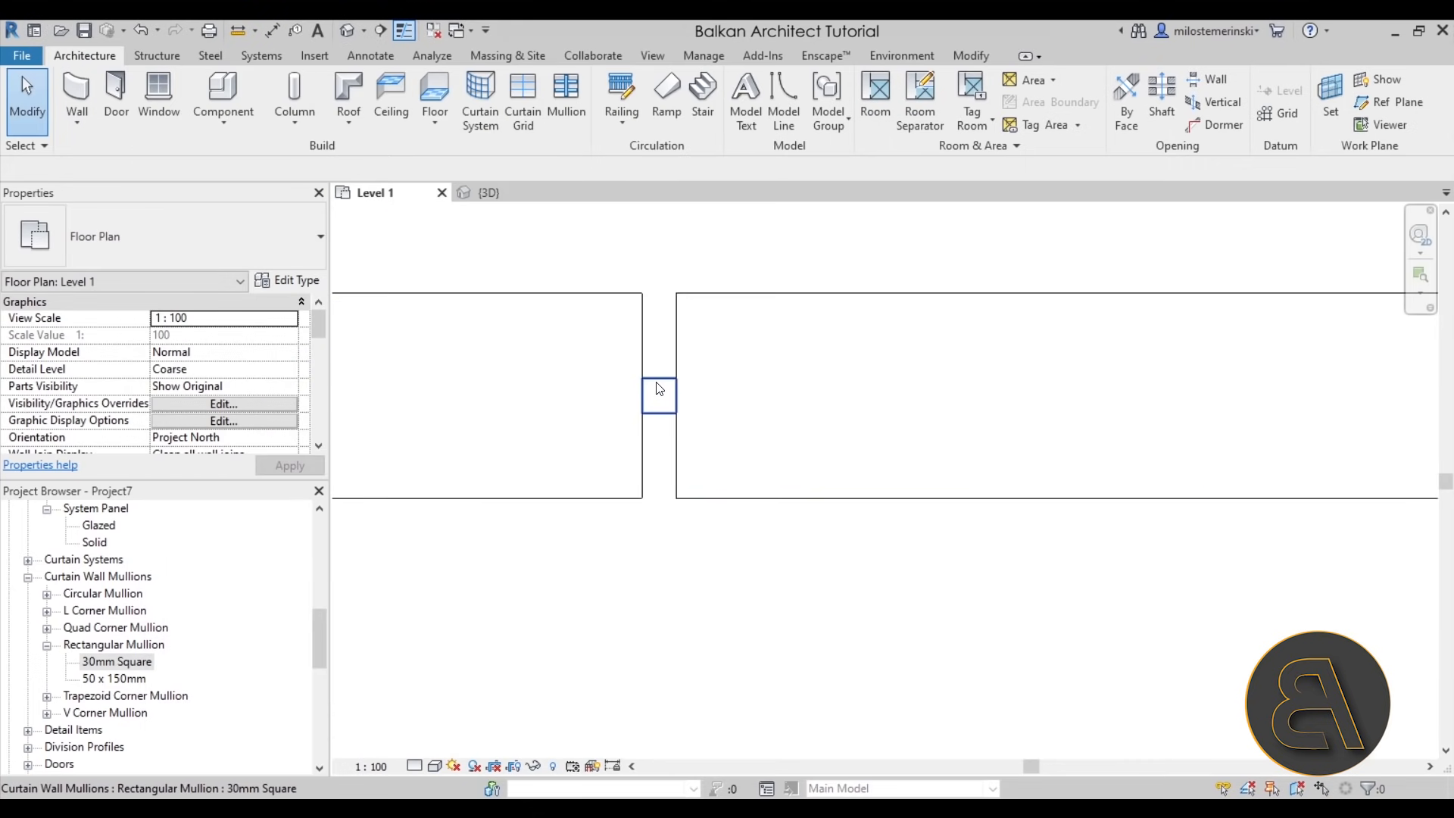
{"action": "left_click", "coordinate": [659, 389]}
{"action": "scroll", "coordinate": [666, 341], "scroll_direction": "down", "scroll_amount": 4}
{"action": "left_click", "coordinate": [669, 412]}
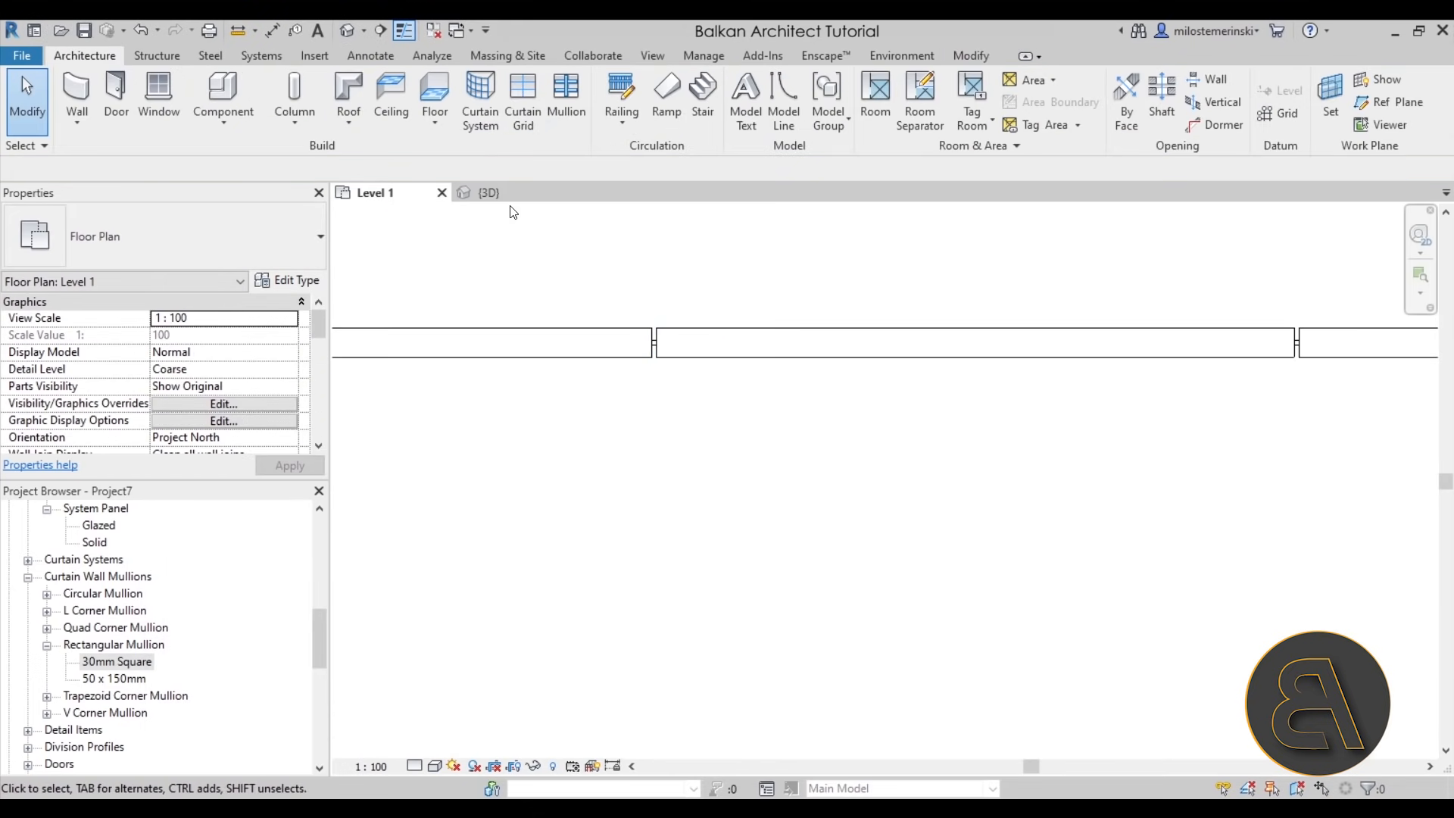
{"action": "left_click", "coordinate": [491, 194]}
{"action": "scroll", "coordinate": [715, 339], "scroll_direction": "down", "scroll_amount": 3}
{"action": "middle_click_drag", "start_coordinate": [848, 471], "coordinate": [959, 468], "text": "shift"}
{"action": "scroll", "coordinate": [701, 493], "scroll_direction": "down", "scroll_amount": 2}
{"action": "scroll", "coordinate": [753, 458], "scroll_direction": "up", "scroll_amount": 3}
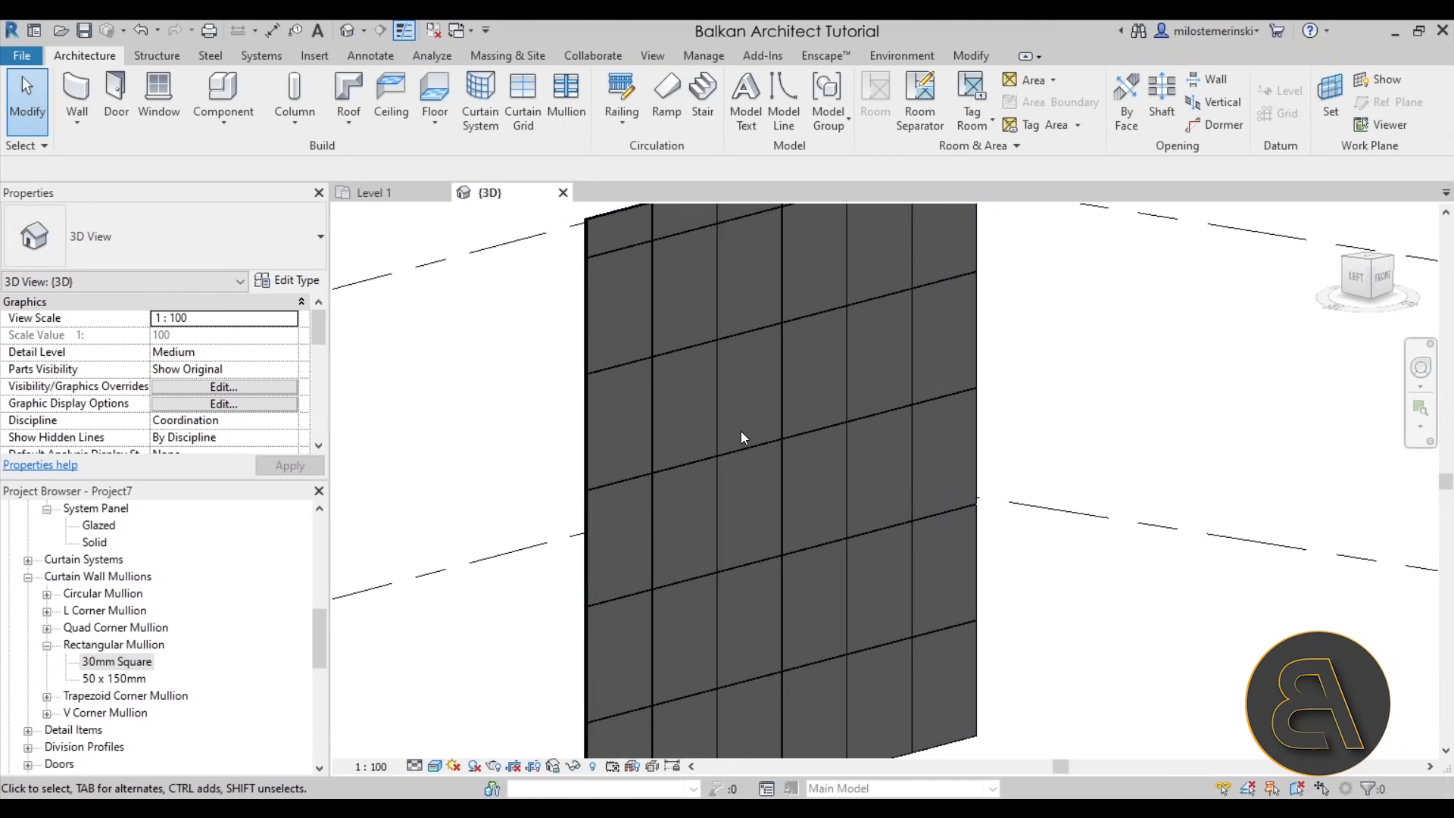
Start loading a family and browse to the Windows folder of the US Metric library
{"action": "left_click", "coordinate": [315, 62]}
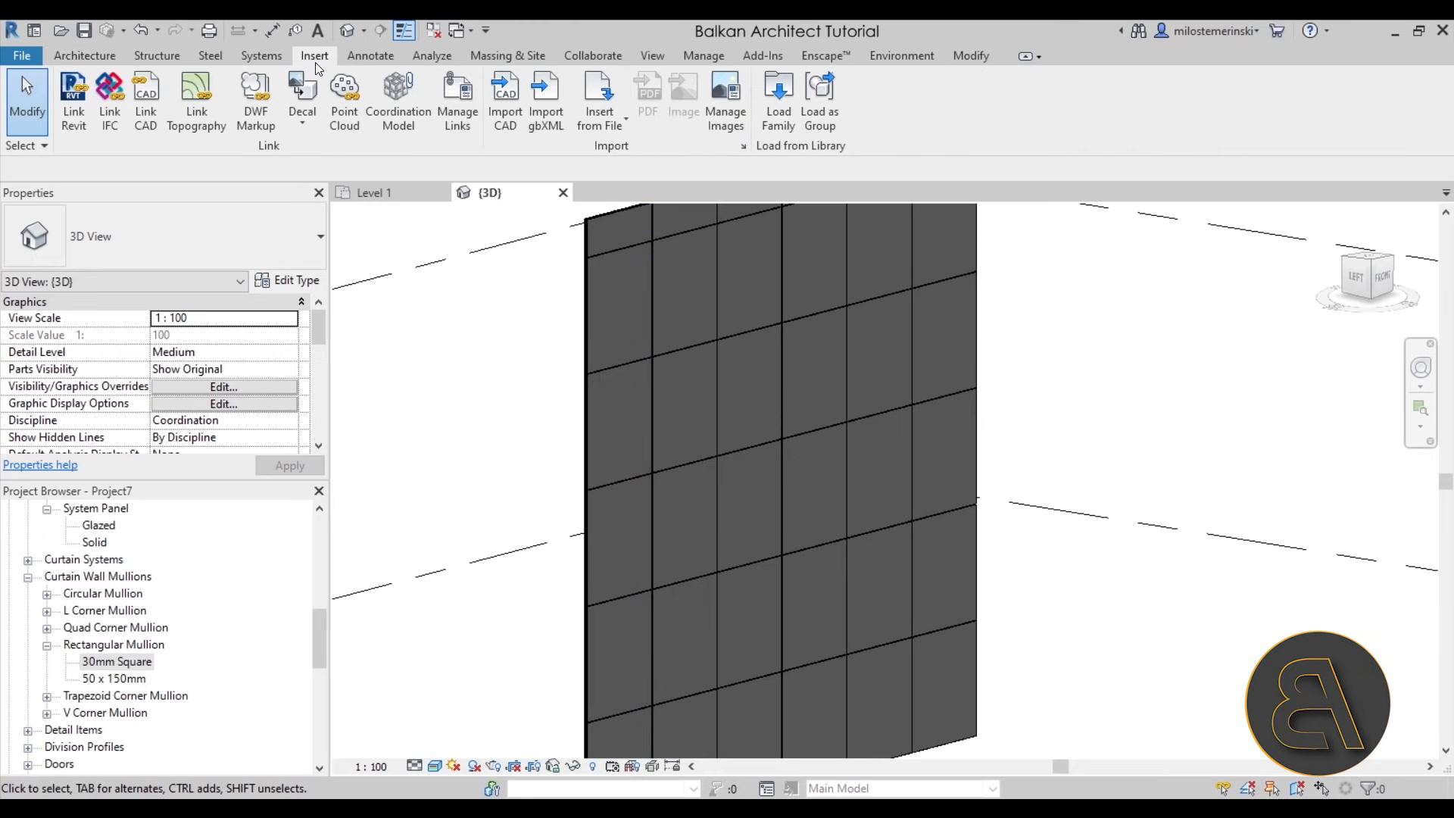
{"action": "left_click", "coordinate": [789, 133]}
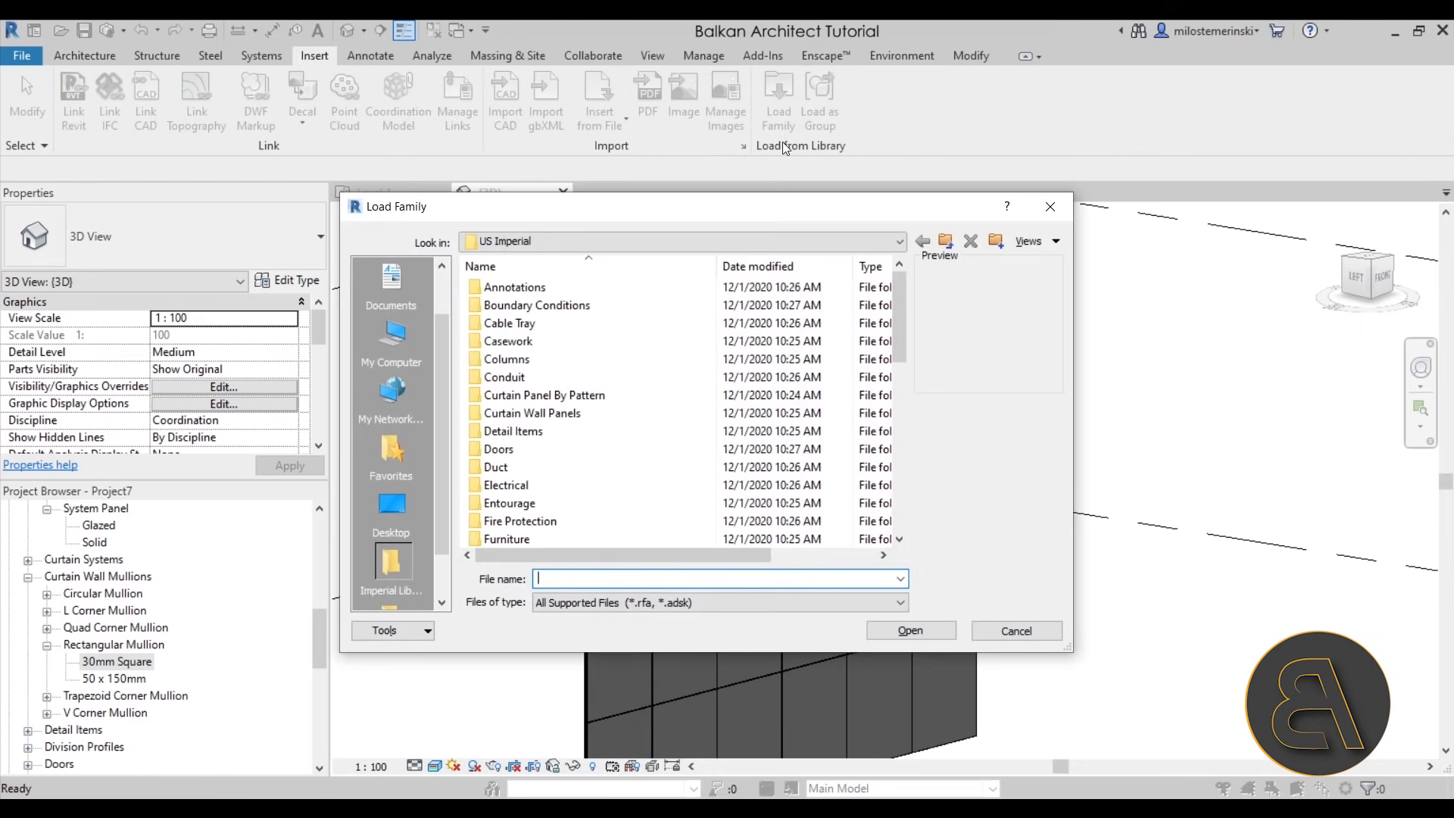
{"action": "left_click", "coordinate": [945, 243]}
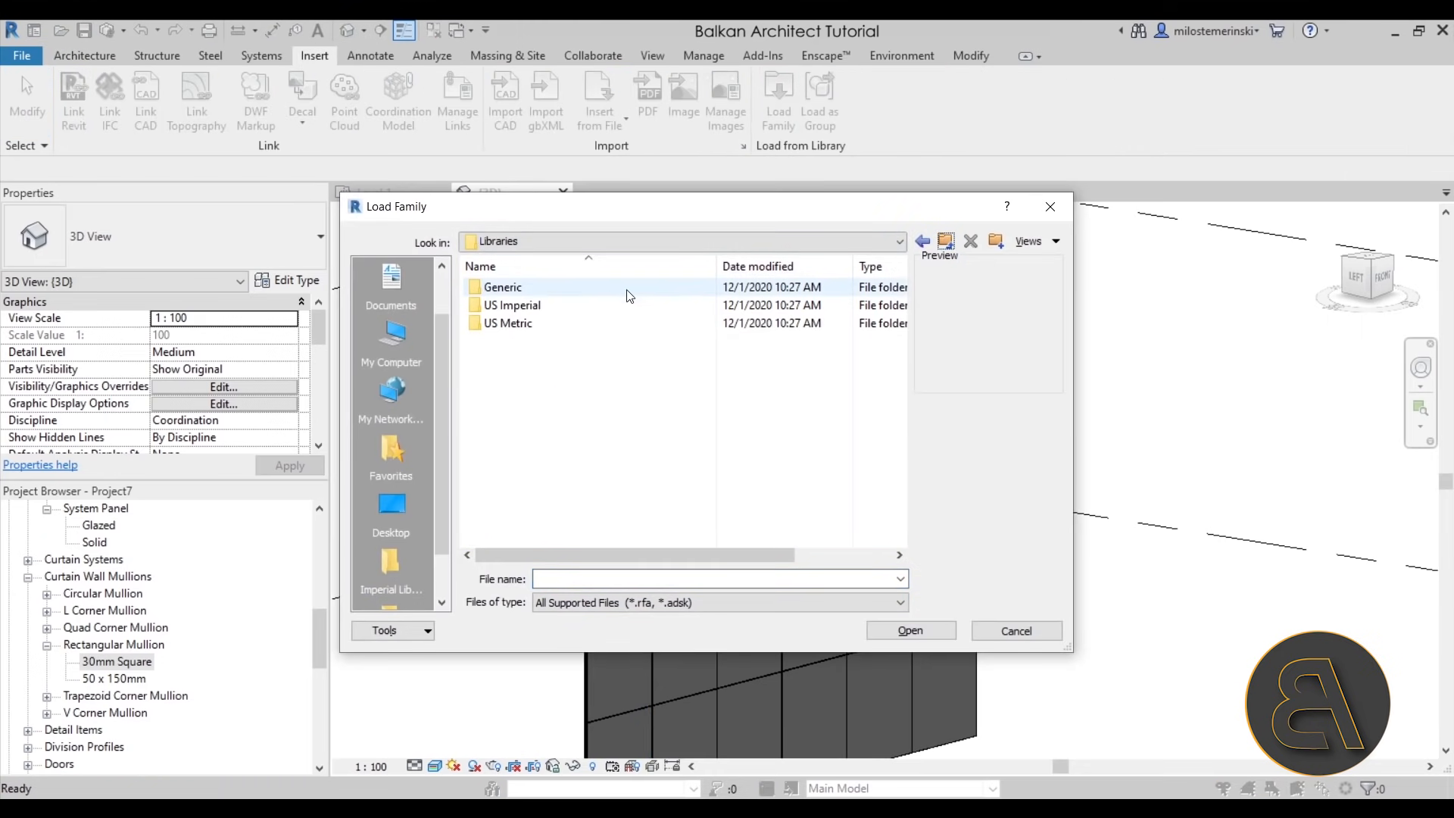
{"action": "double_click", "coordinate": [543, 322]}
{"action": "scroll", "coordinate": [547, 337], "scroll_direction": "down", "scroll_amount": 9}
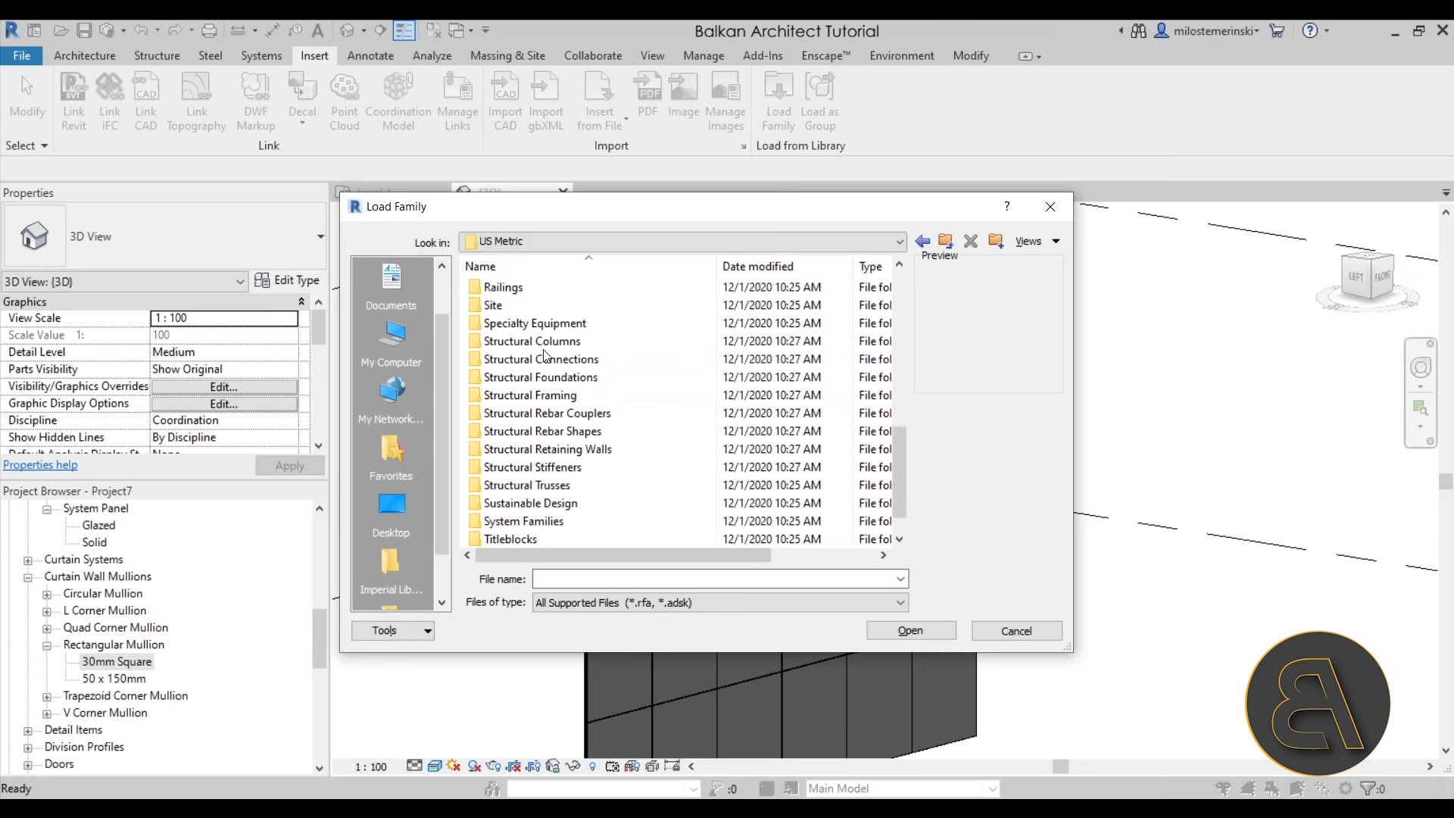
{"action": "left_click", "coordinate": [552, 523]}
{"action": "double_click", "coordinate": [552, 522]}
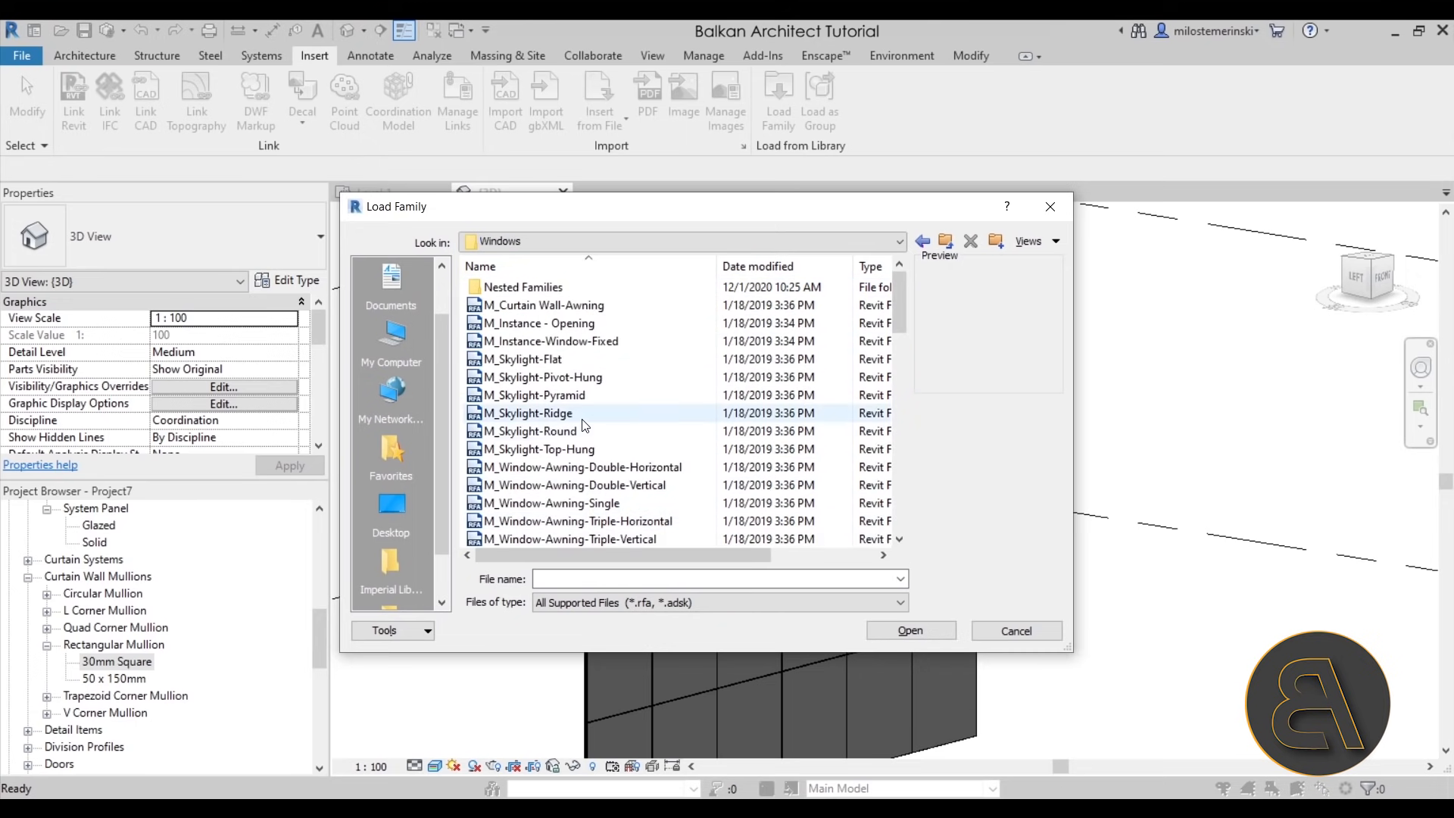
Load the M_Curtain Wall-Awning window family into the project
{"action": "scroll", "coordinate": [583, 423], "scroll_direction": "down", "scroll_amount": 7}
{"action": "scroll", "coordinate": [584, 423], "scroll_direction": "down", "scroll_amount": 6}
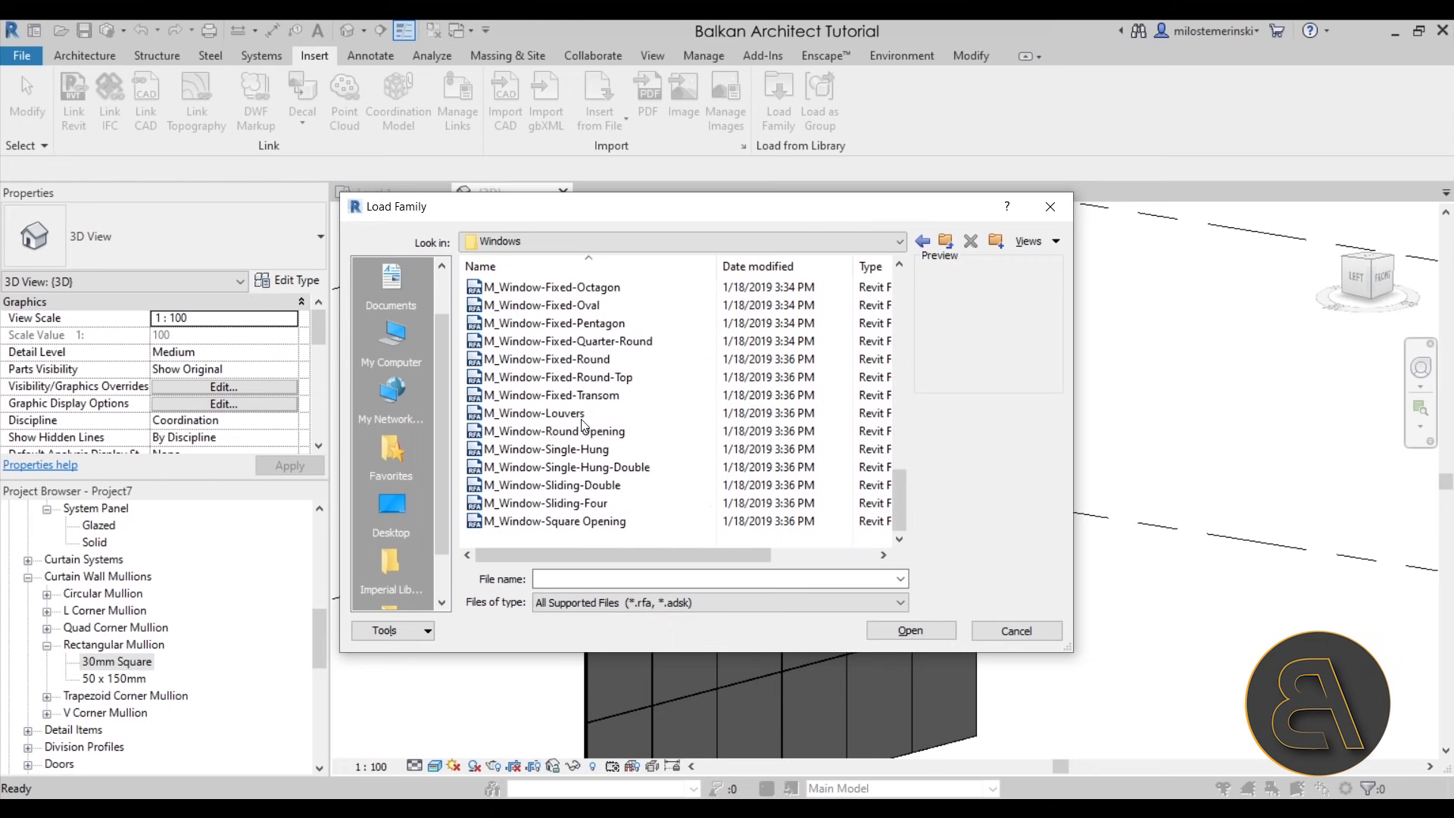
{"action": "scroll", "coordinate": [659, 491], "scroll_direction": "up", "scroll_amount": 12}
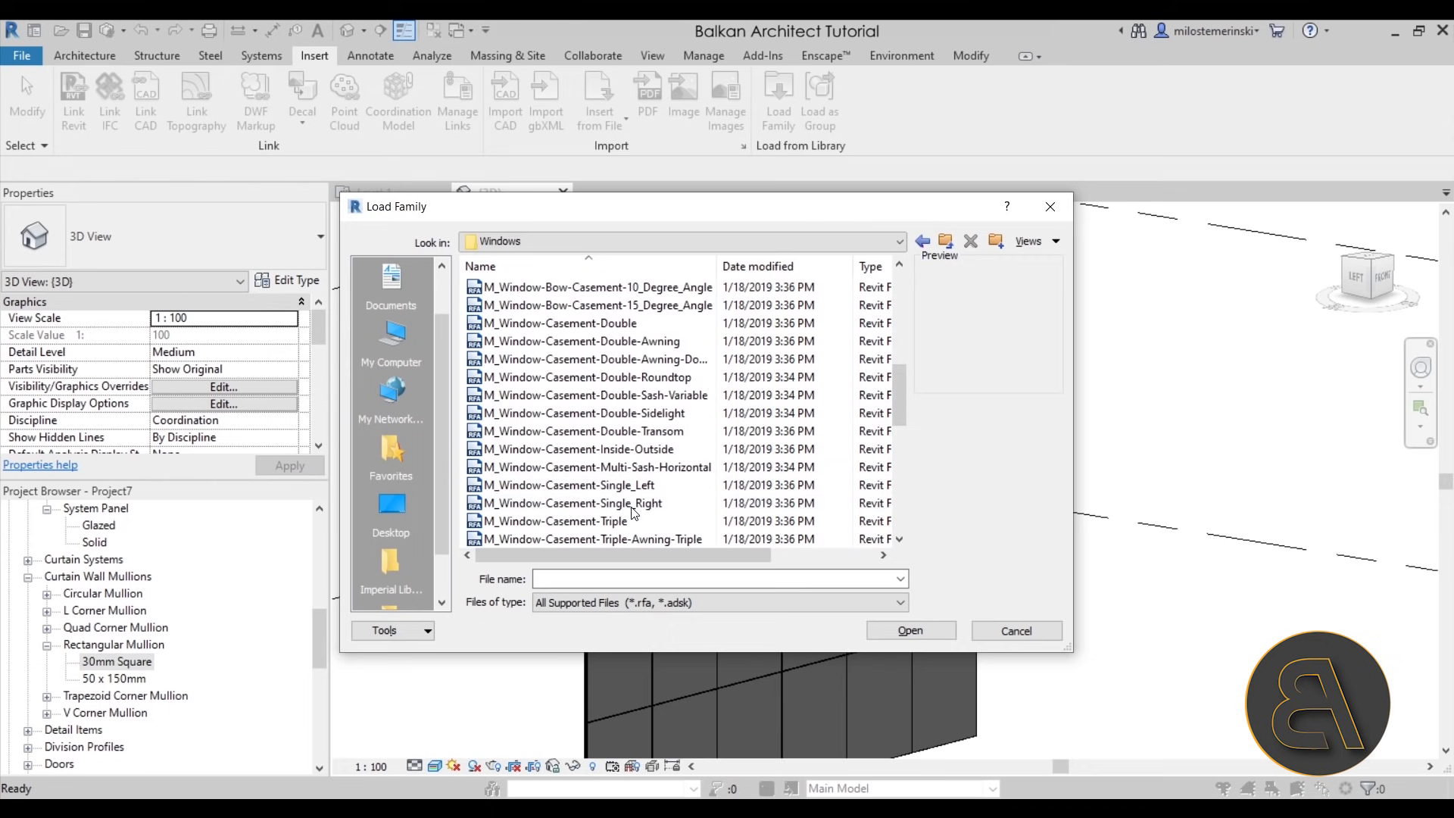
{"action": "scroll", "coordinate": [625, 489], "scroll_direction": "up", "scroll_amount": 1}
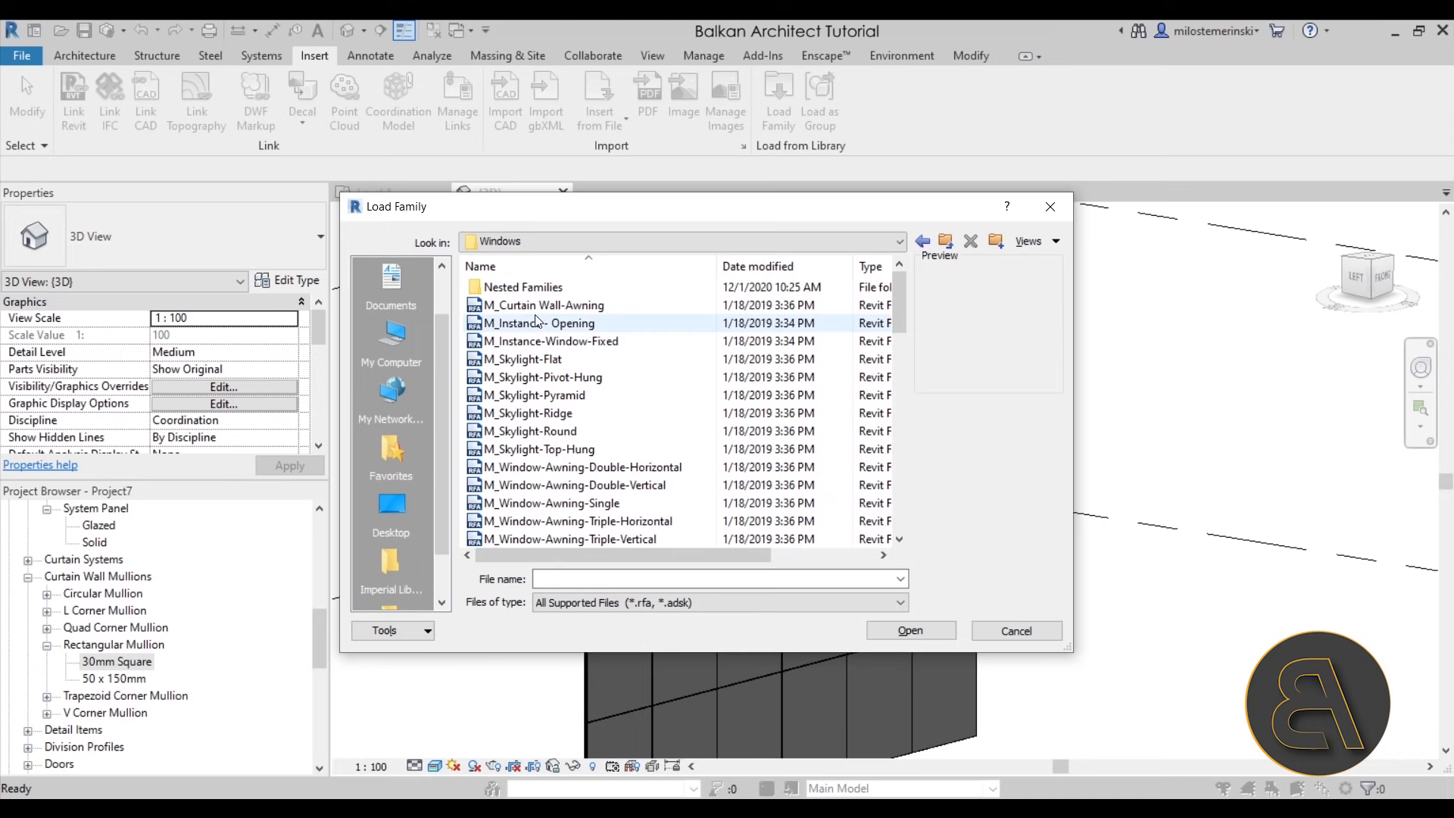
{"action": "left_click", "coordinate": [557, 306]}
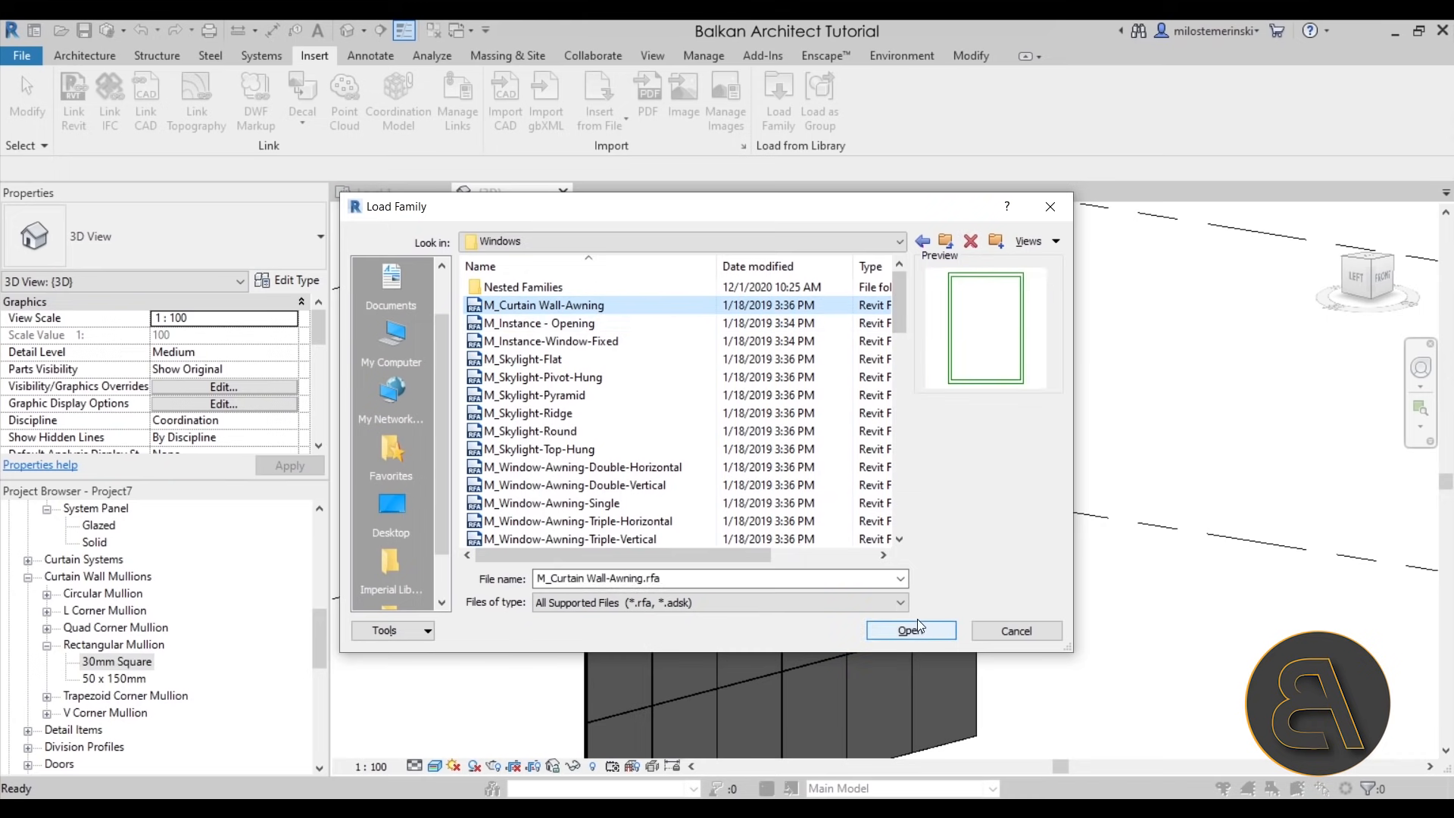
{"action": "left_click", "coordinate": [902, 632]}
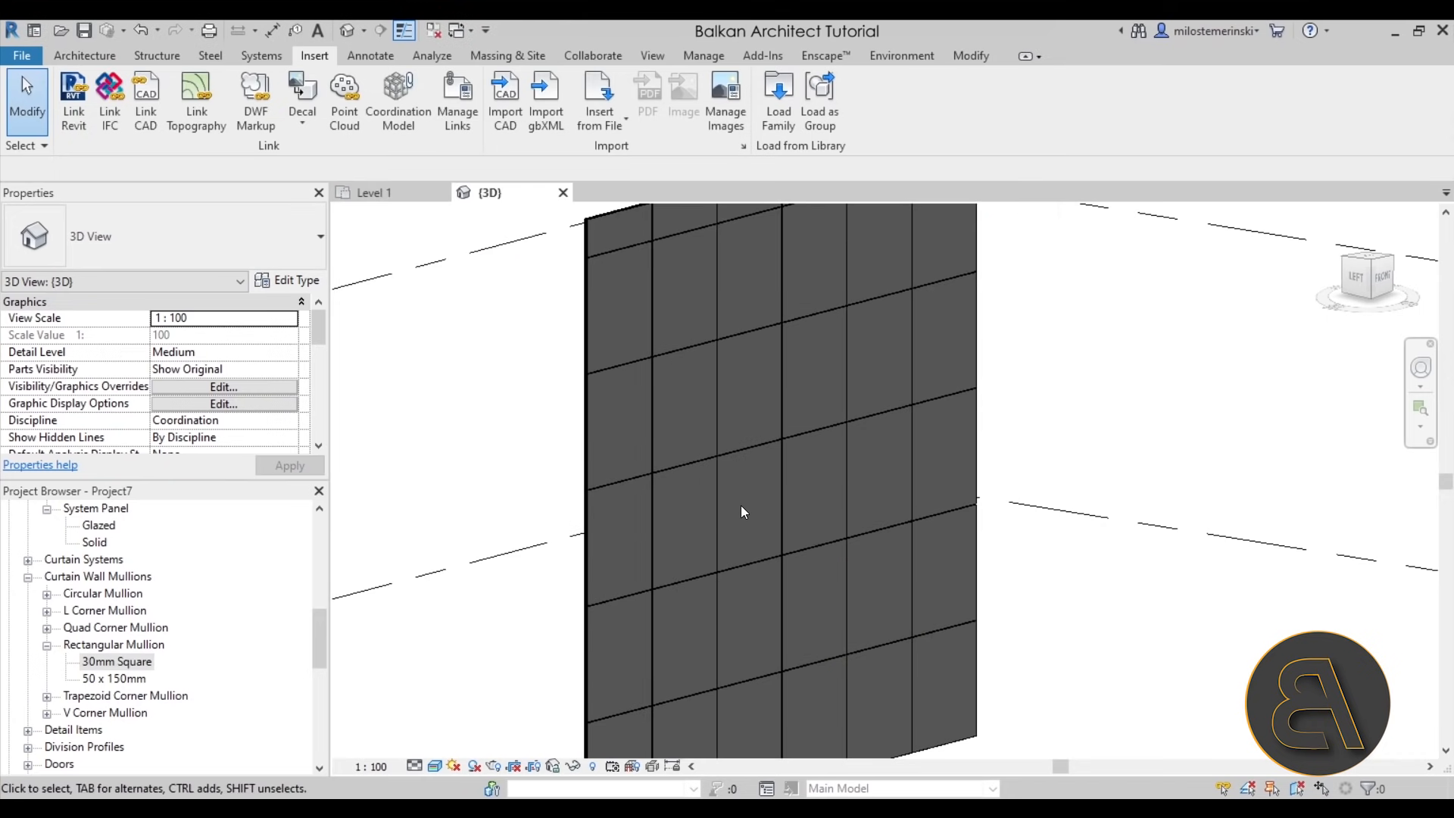
Change one solid panel in the middle of the panel wall to the M_Curtain Wall-Awning type and view it in 3D
{"action": "key", "text": "Tab"}
{"action": "key", "text": "Tab"}
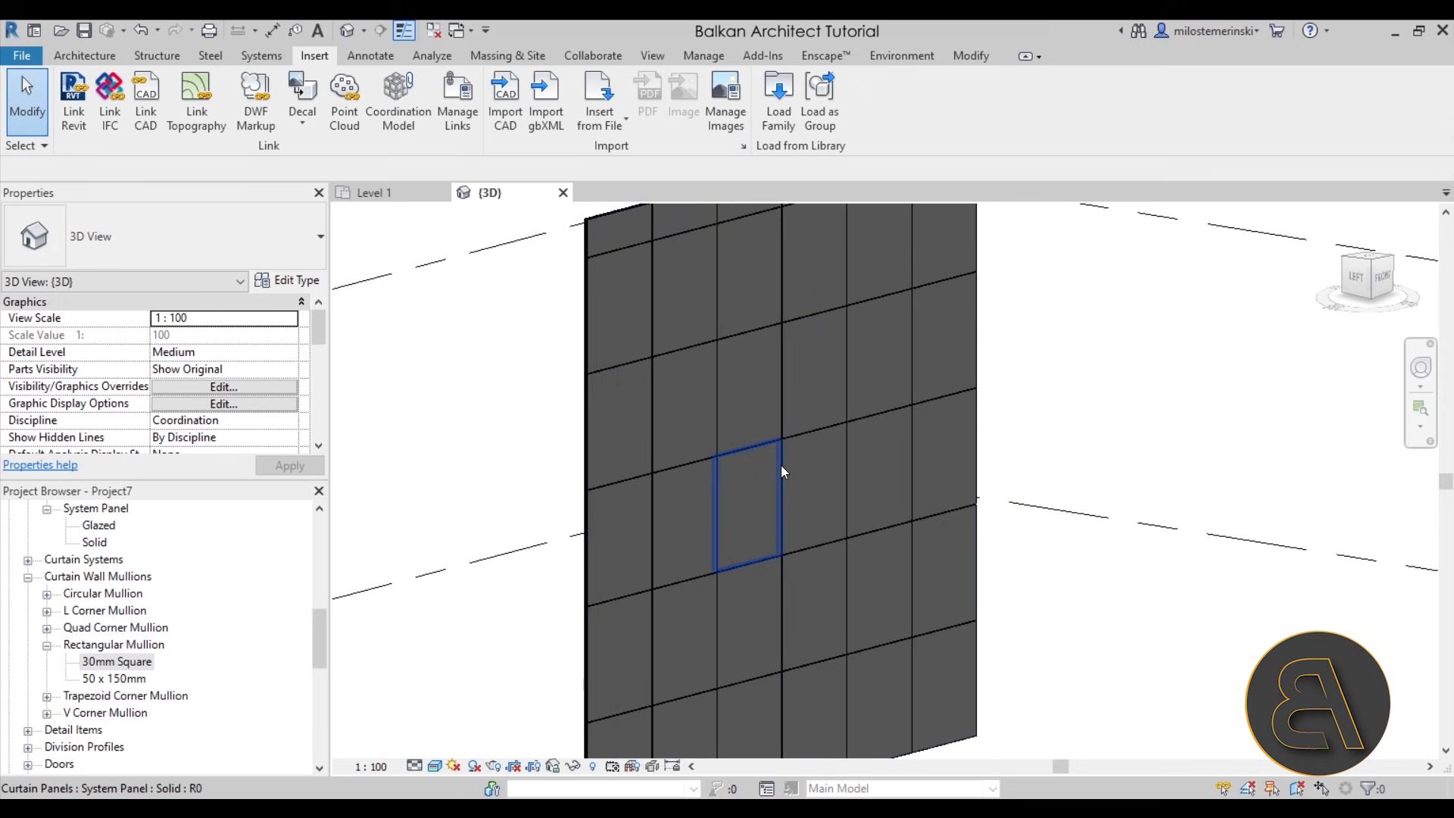
{"action": "left_click", "coordinate": [780, 465]}
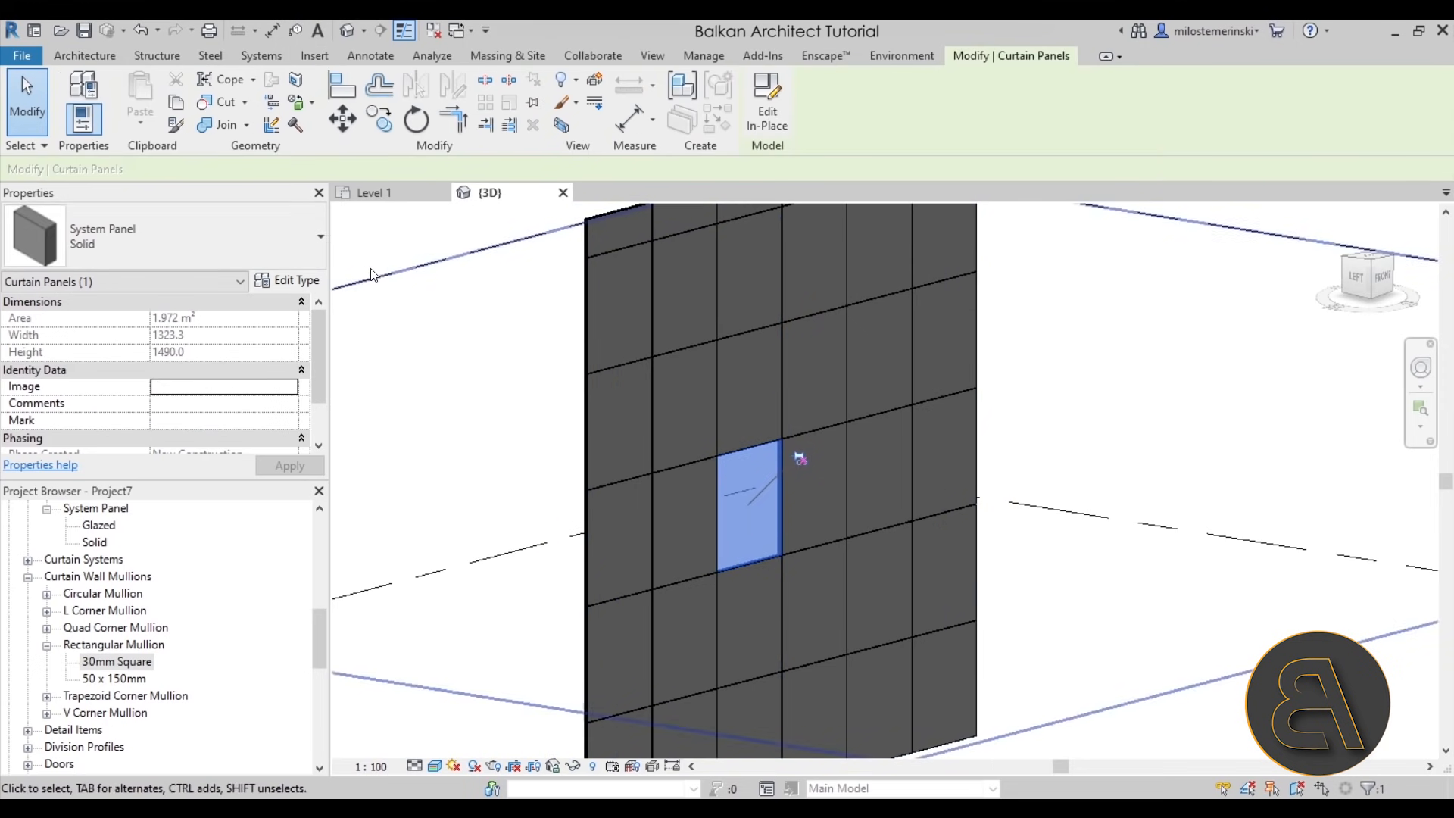
{"action": "left_click", "coordinate": [243, 252]}
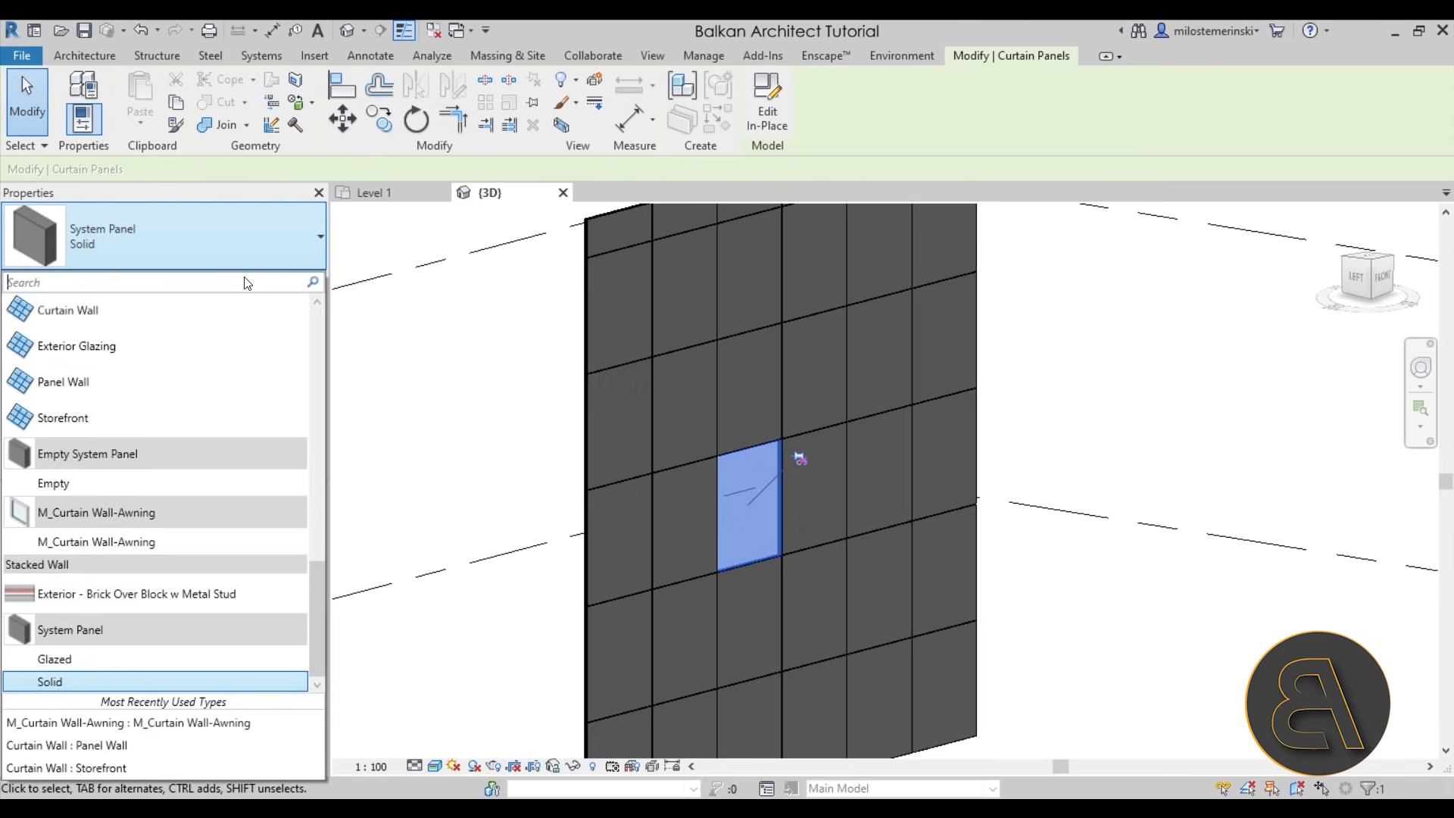
{"action": "left_click", "coordinate": [124, 541]}
{"action": "left_click", "coordinate": [1111, 634]}
{"action": "middle_click_drag", "start_coordinate": [1110, 633], "coordinate": [739, 574], "text": "shift"}
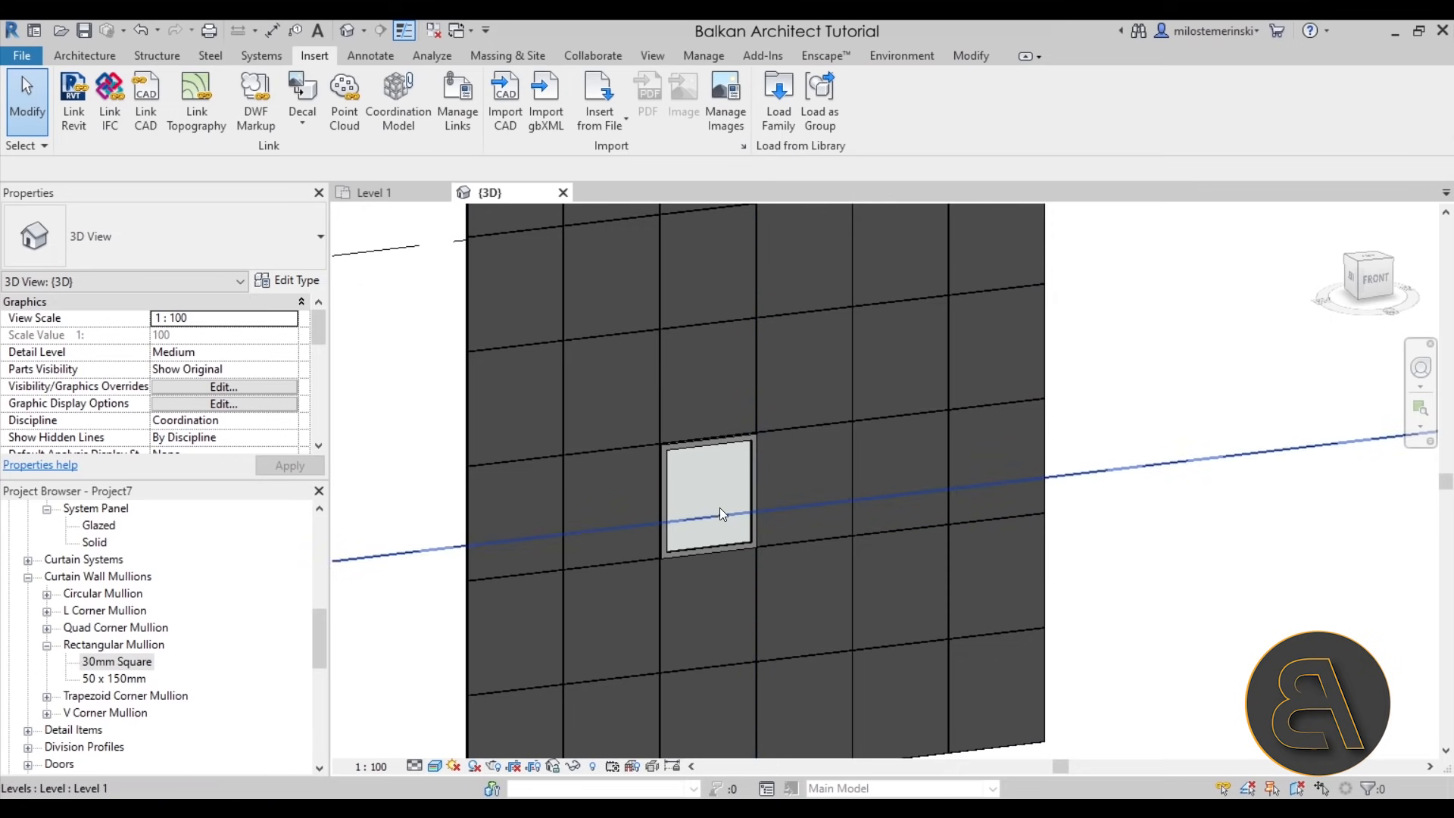
{"action": "middle_click_drag", "start_coordinate": [728, 497], "coordinate": [851, 553], "text": "shift"}
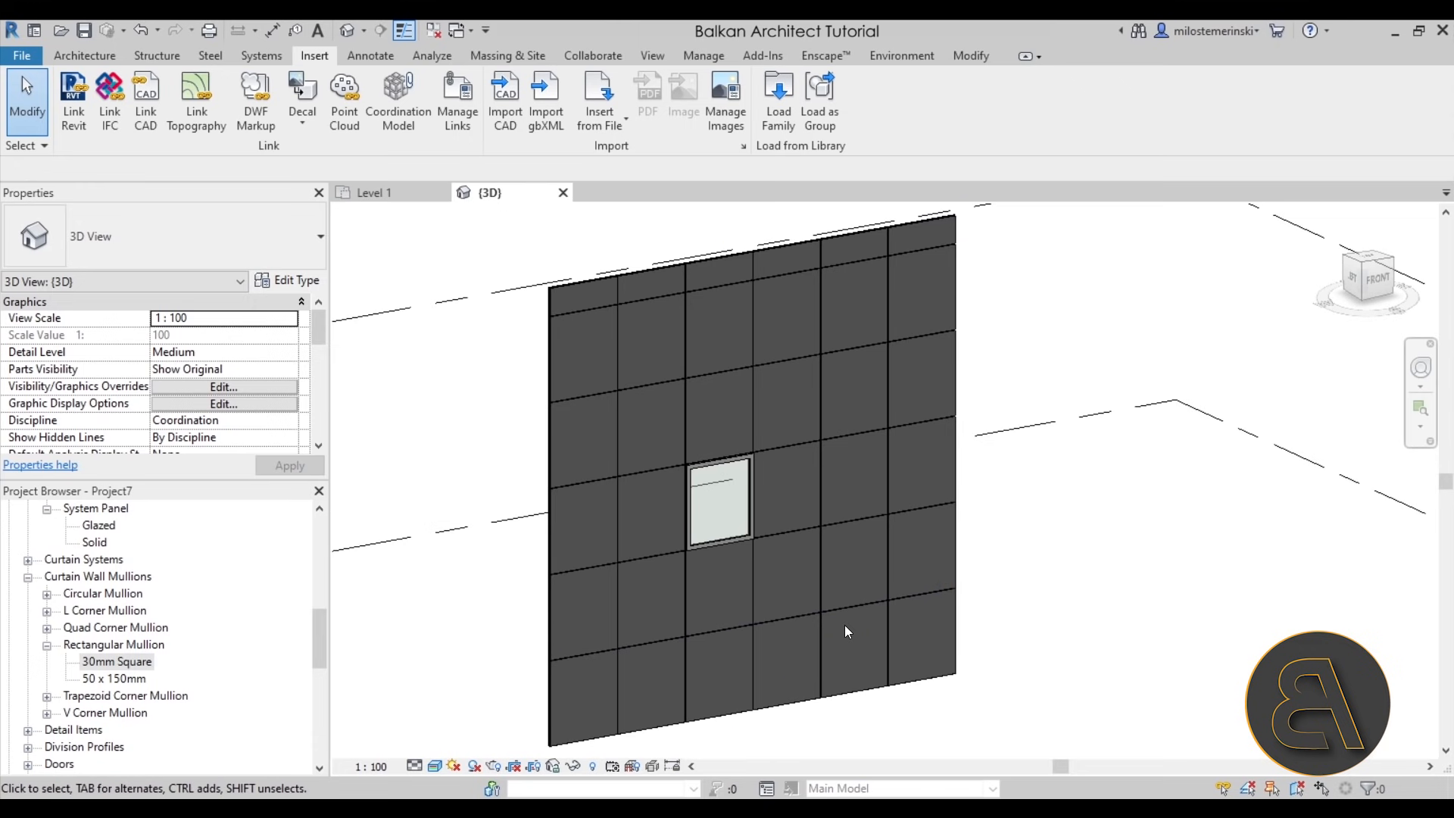
{"action": "middle_click_drag", "start_coordinate": [833, 600], "coordinate": [819, 600]}
{"action": "scroll", "coordinate": [819, 600], "scroll_direction": "up", "scroll_amount": 2}
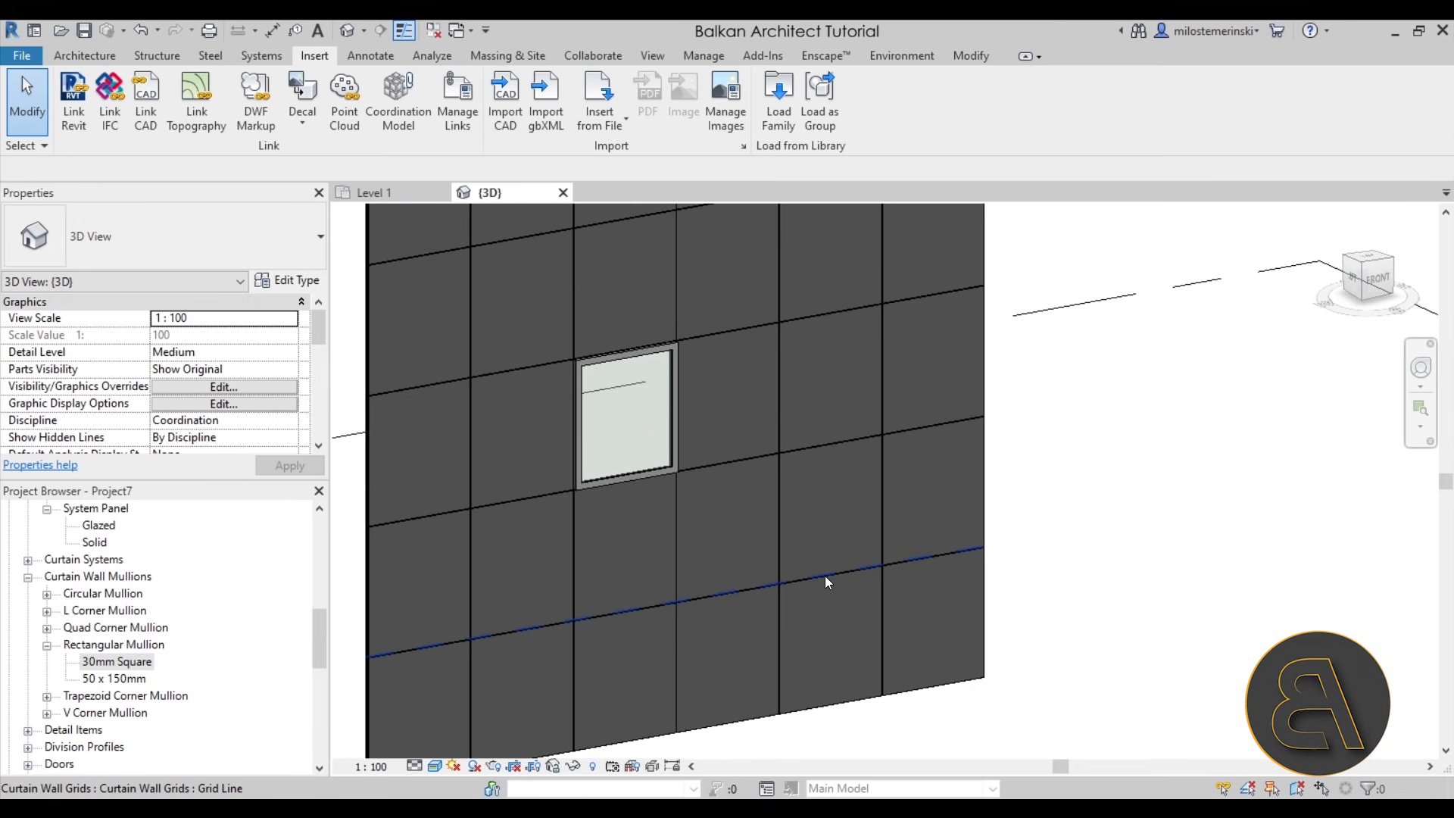
{"action": "left_click", "coordinate": [825, 576]}
{"action": "key", "text": "Escape"}
{"action": "left_click", "coordinate": [75, 56]}
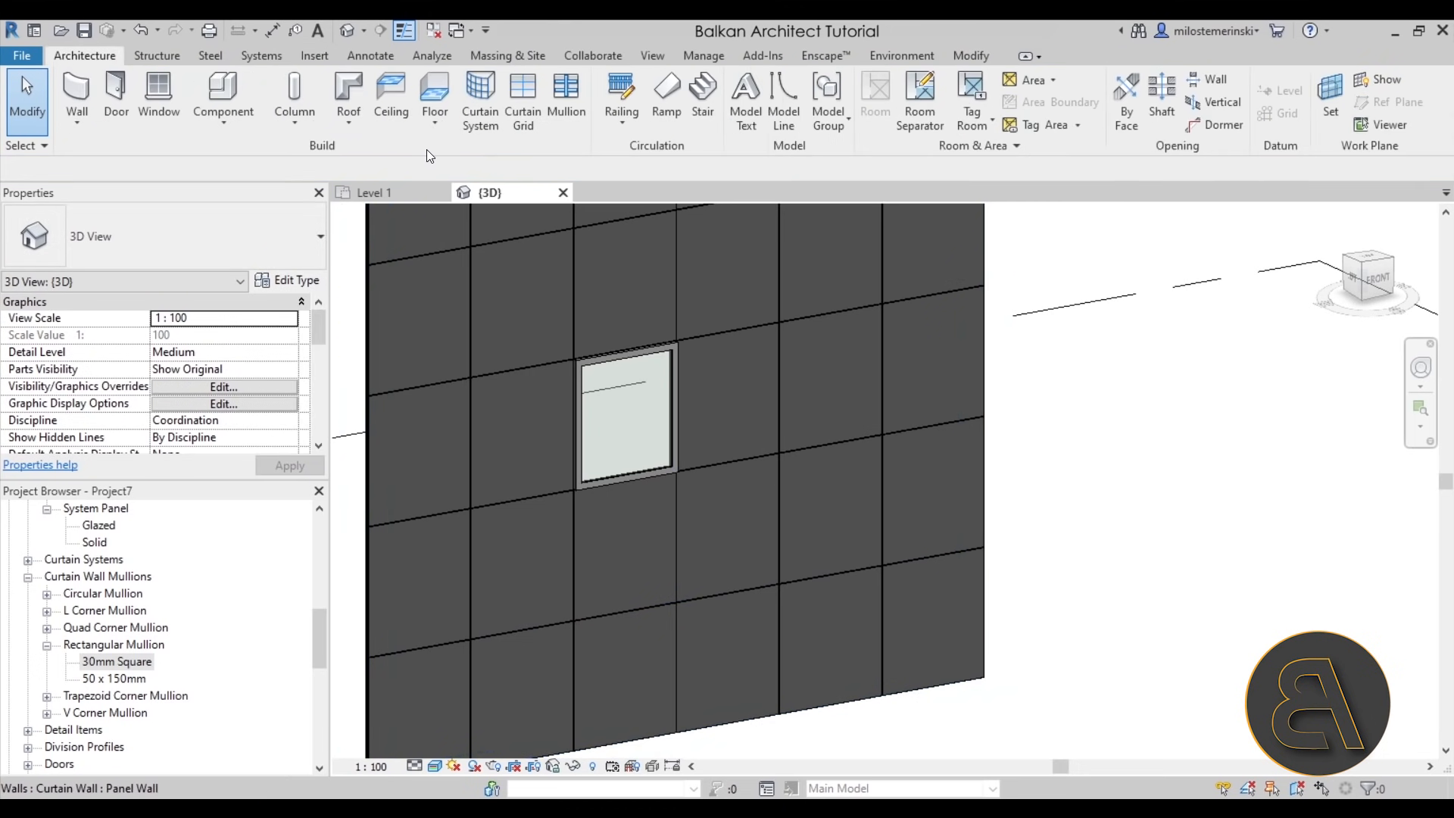
{"action": "left_click", "coordinate": [521, 127]}
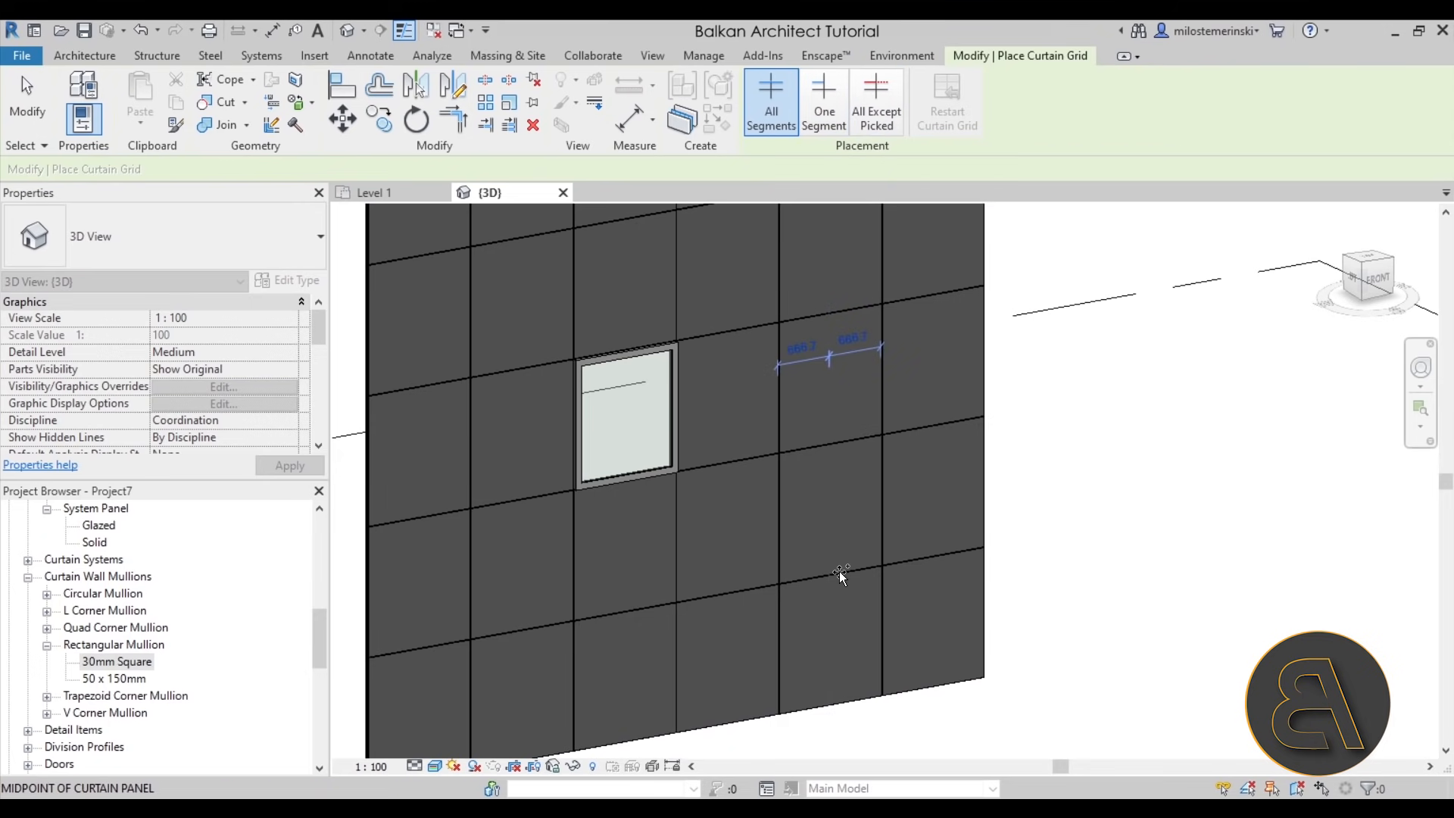
{"action": "left_click", "coordinate": [818, 121]}
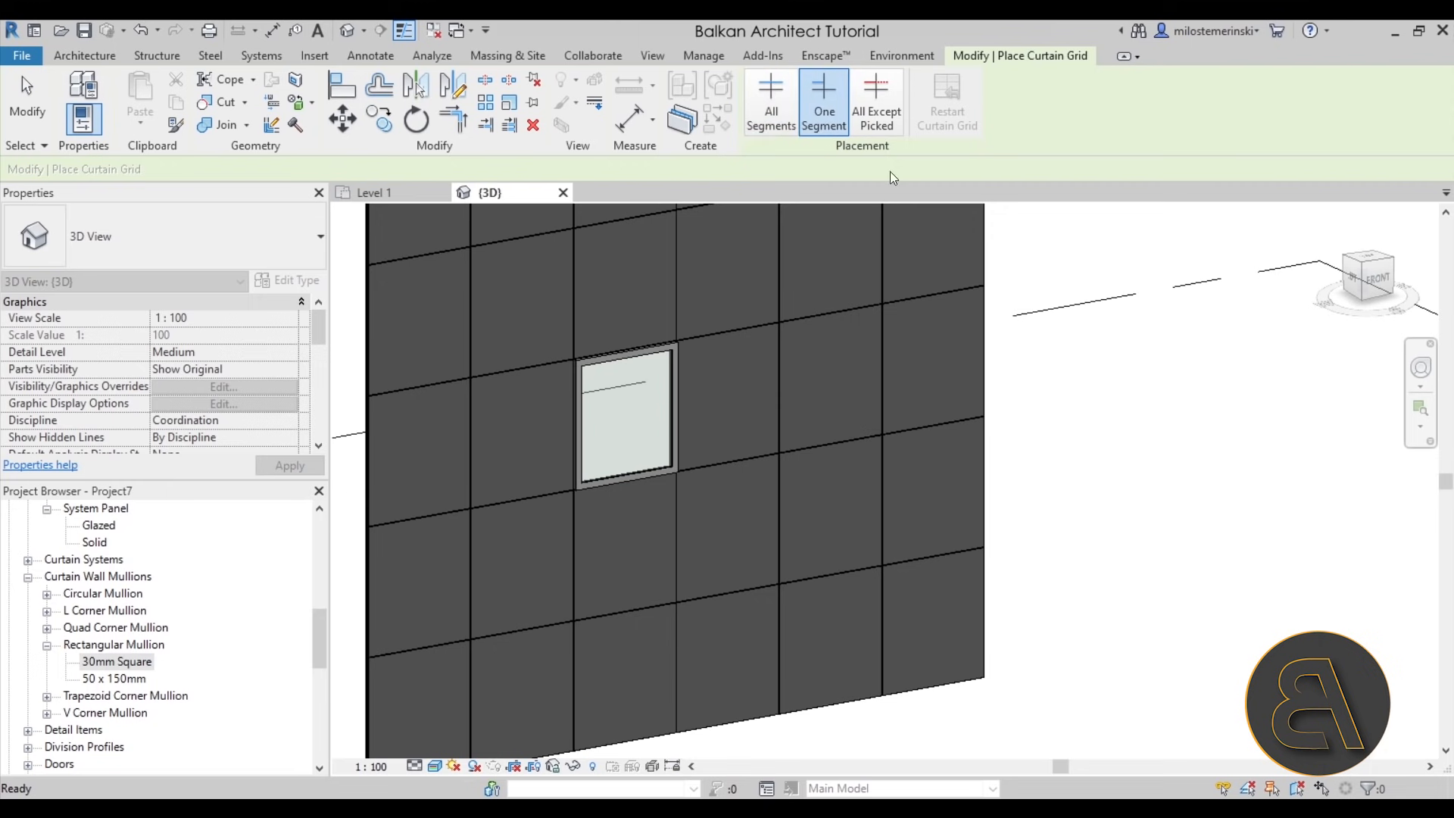
{"action": "left_click", "coordinate": [876, 102]}
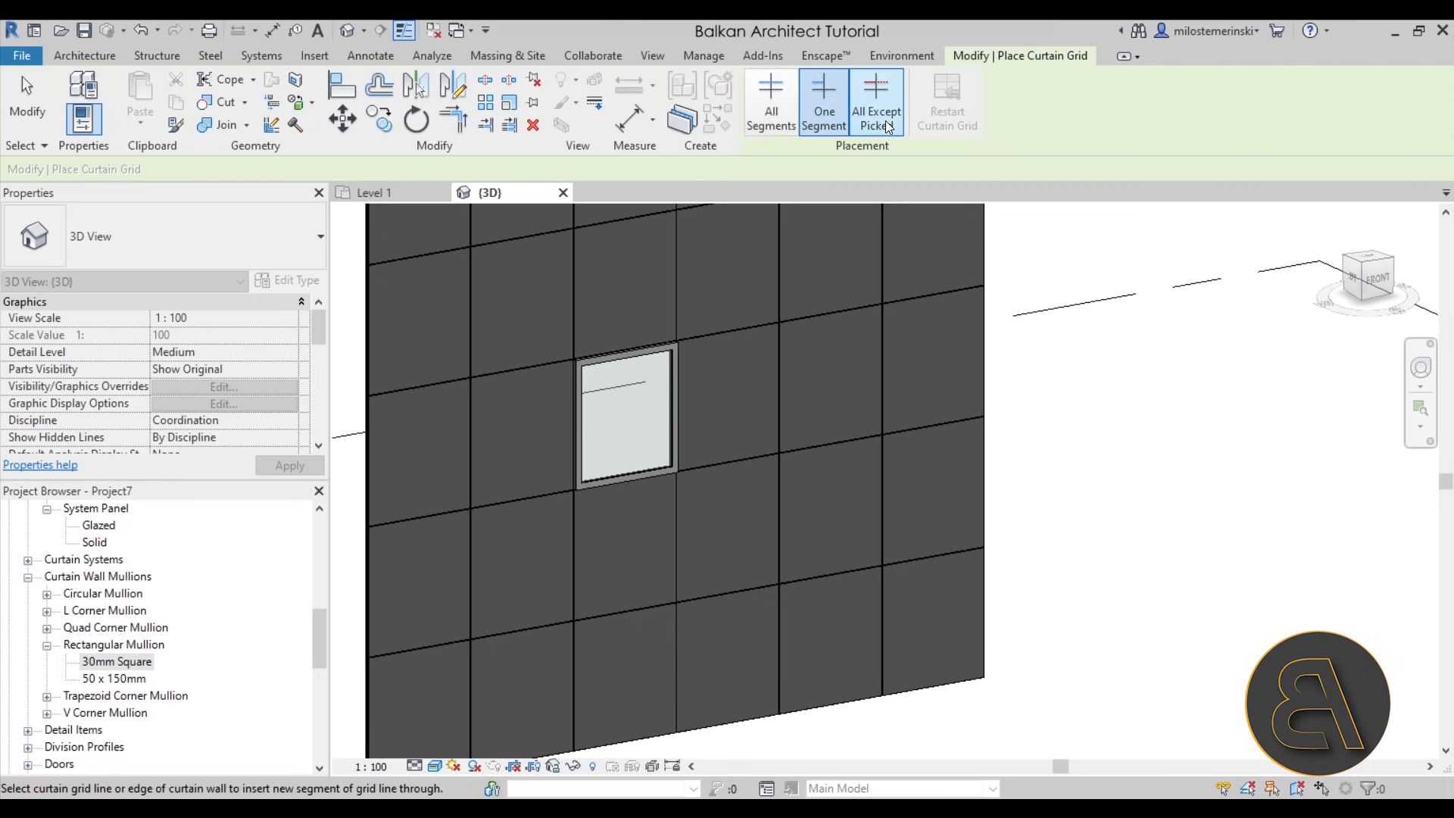
{"action": "key", "text": "Escape"}
{"action": "key", "text": "Tab"}
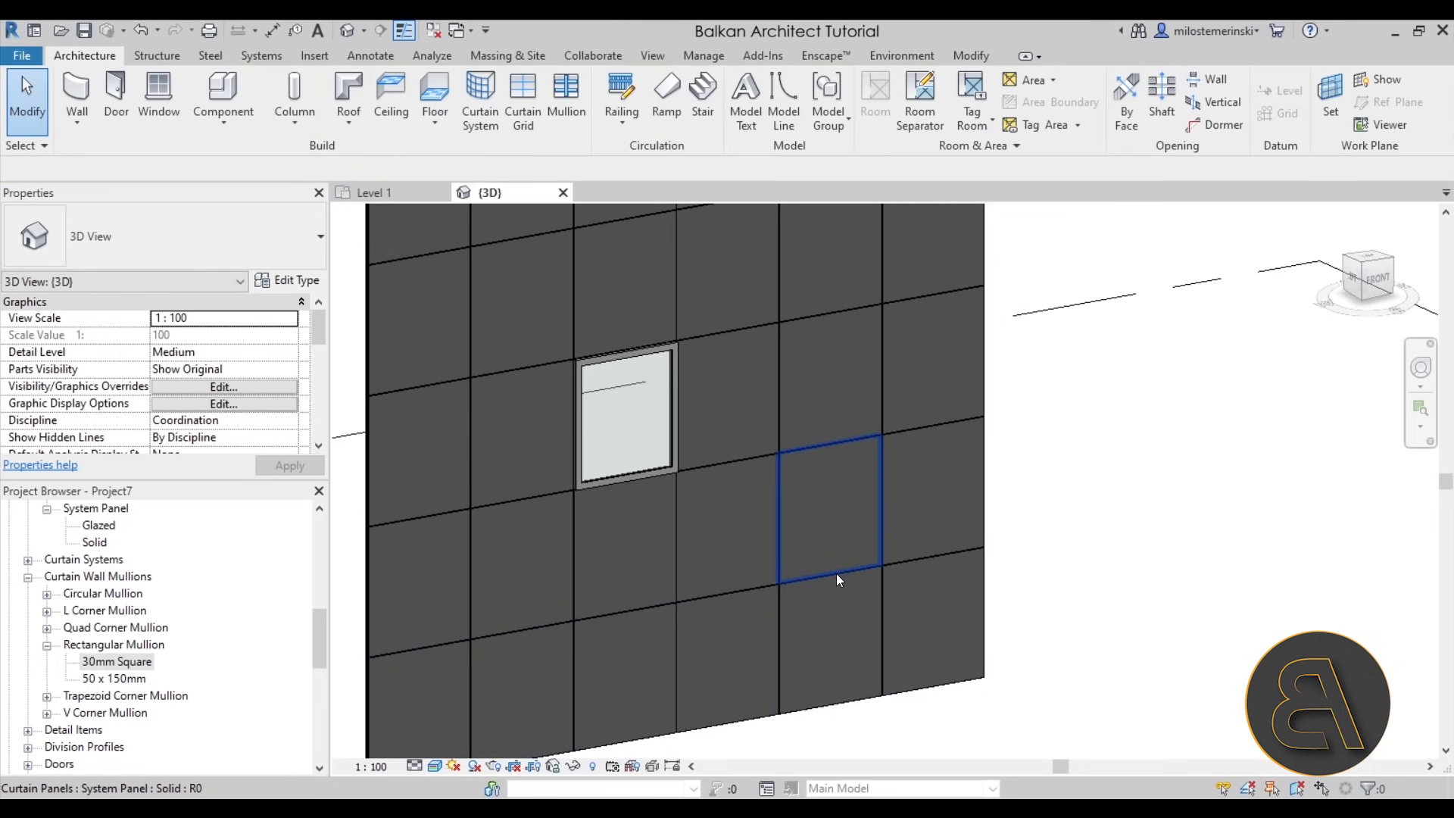
{"action": "key", "text": "Tab"}
{"action": "key", "text": "Tab"}
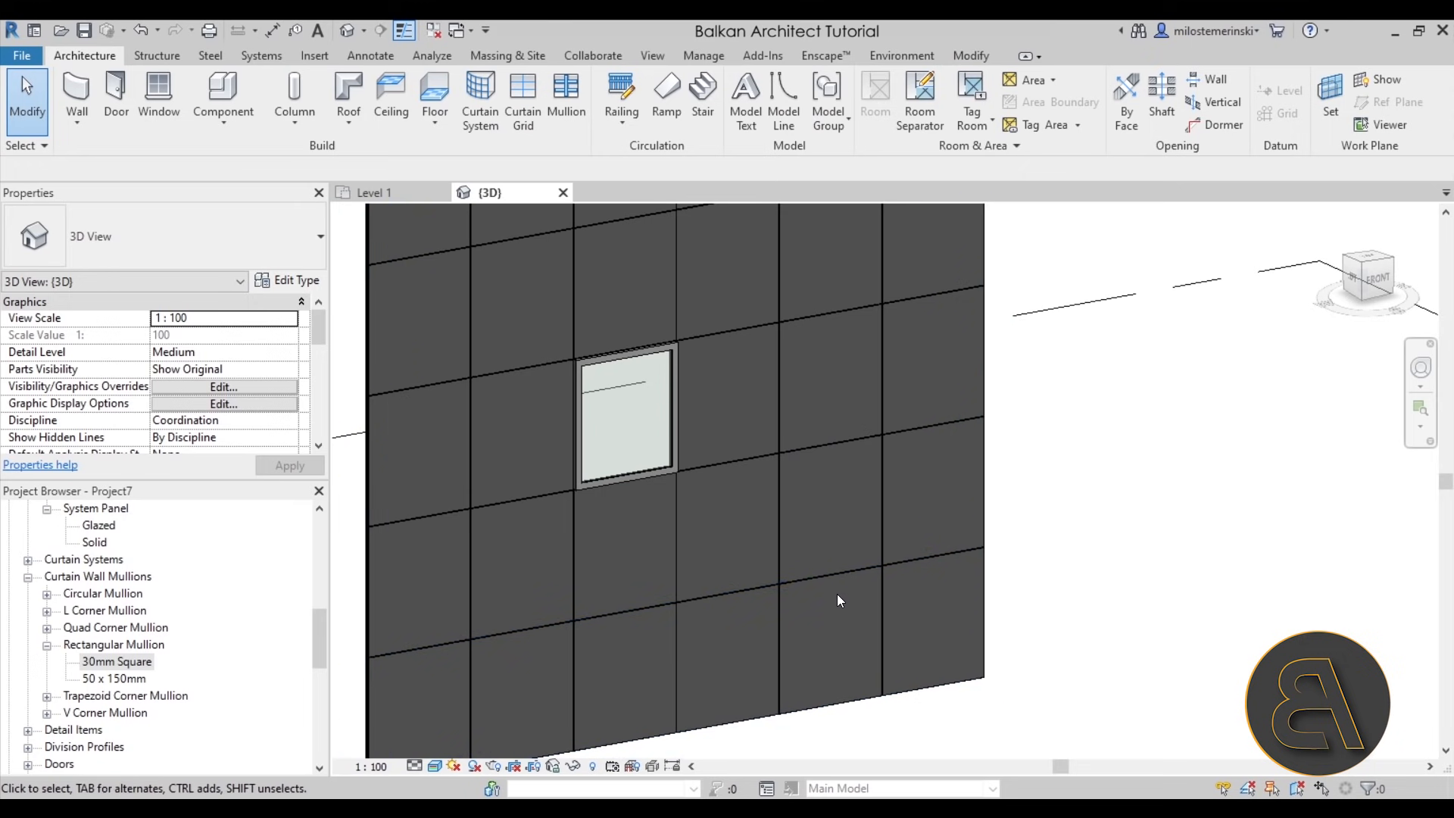
{"action": "left_click", "coordinate": [834, 576]}
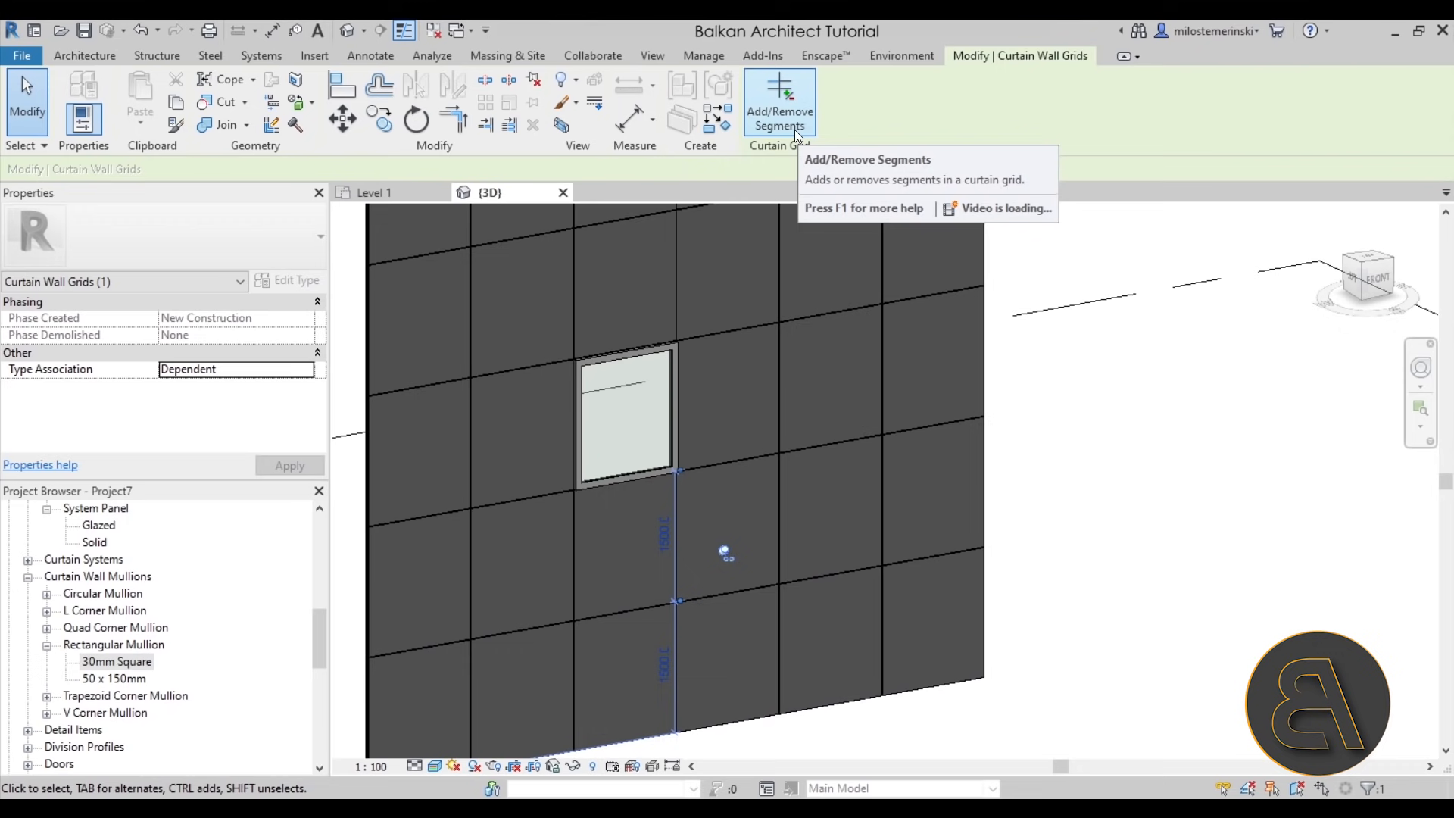
{"action": "key", "text": "Escape"}
{"action": "left_click", "coordinate": [819, 576]}
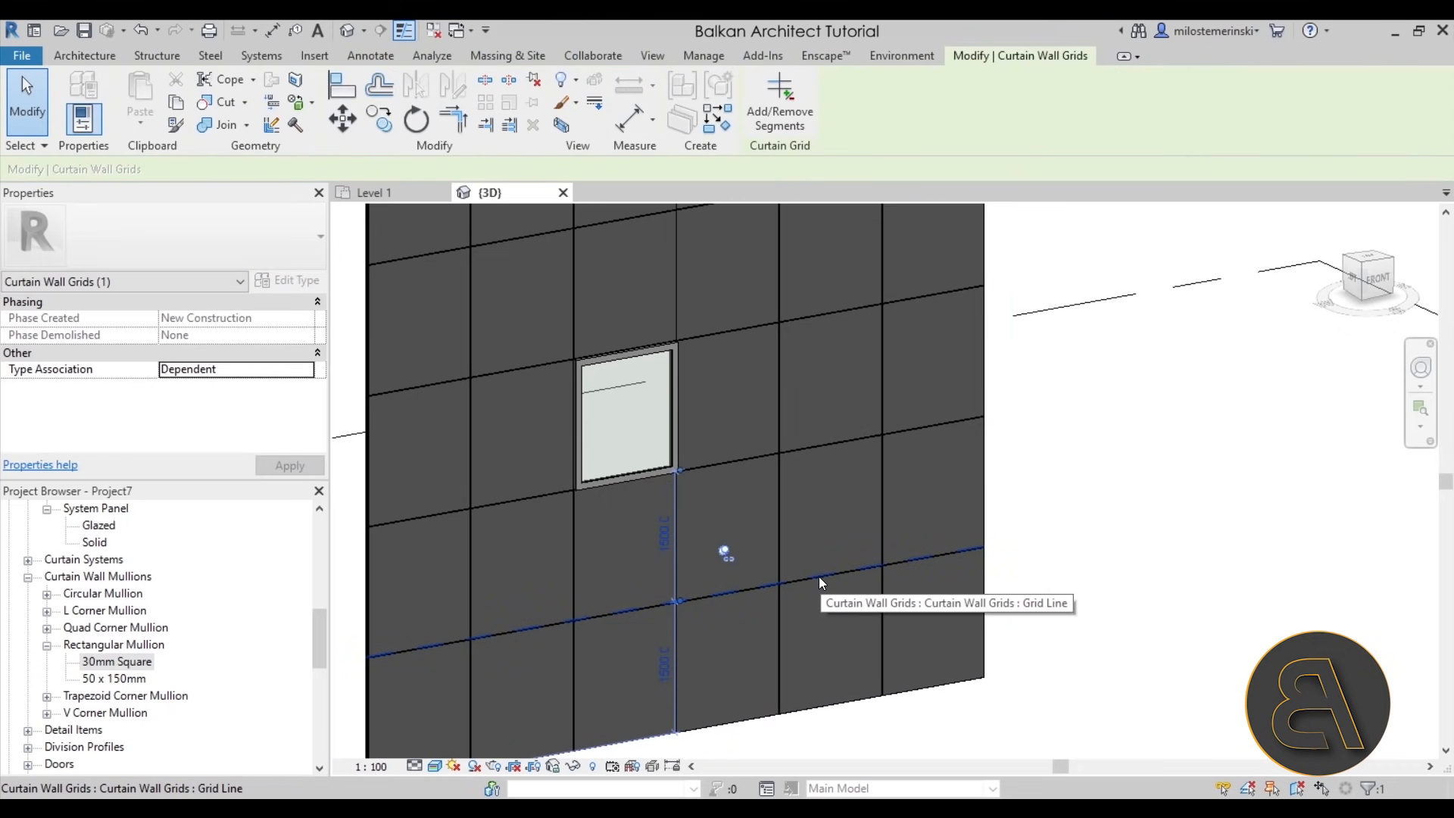
{"action": "key", "text": "Escape"}
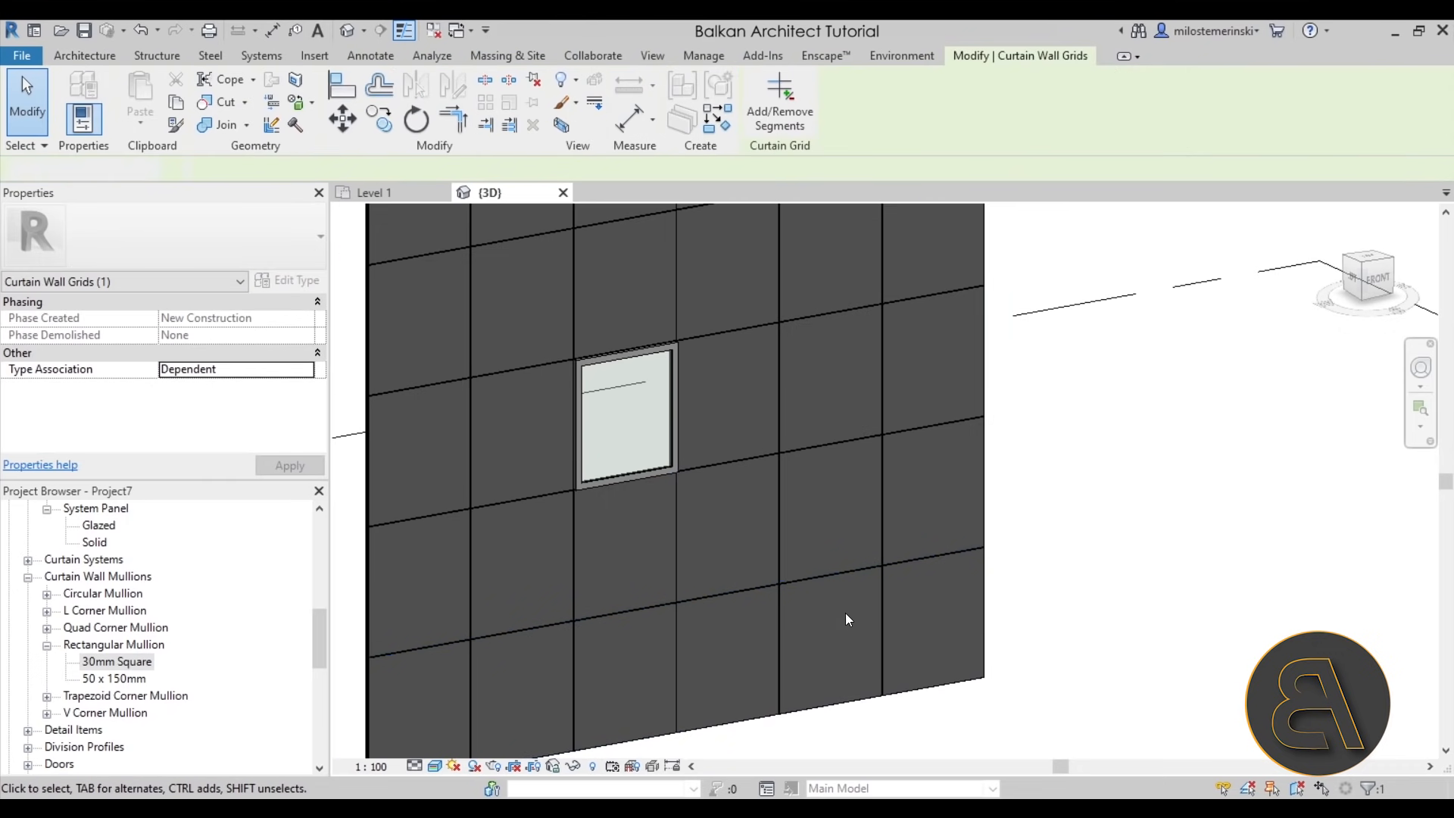
Remove the lowest horizontal grid line's segment in the second-to-last panel column on the right, merging the panels above and below it
{"action": "key", "text": "Tab"}
{"action": "key", "text": "Tab"}
{"action": "key", "text": "Tab"}
{"action": "key", "text": "Tab"}
{"action": "key", "text": "Tab"}
{"action": "left_click", "coordinate": [831, 581]}
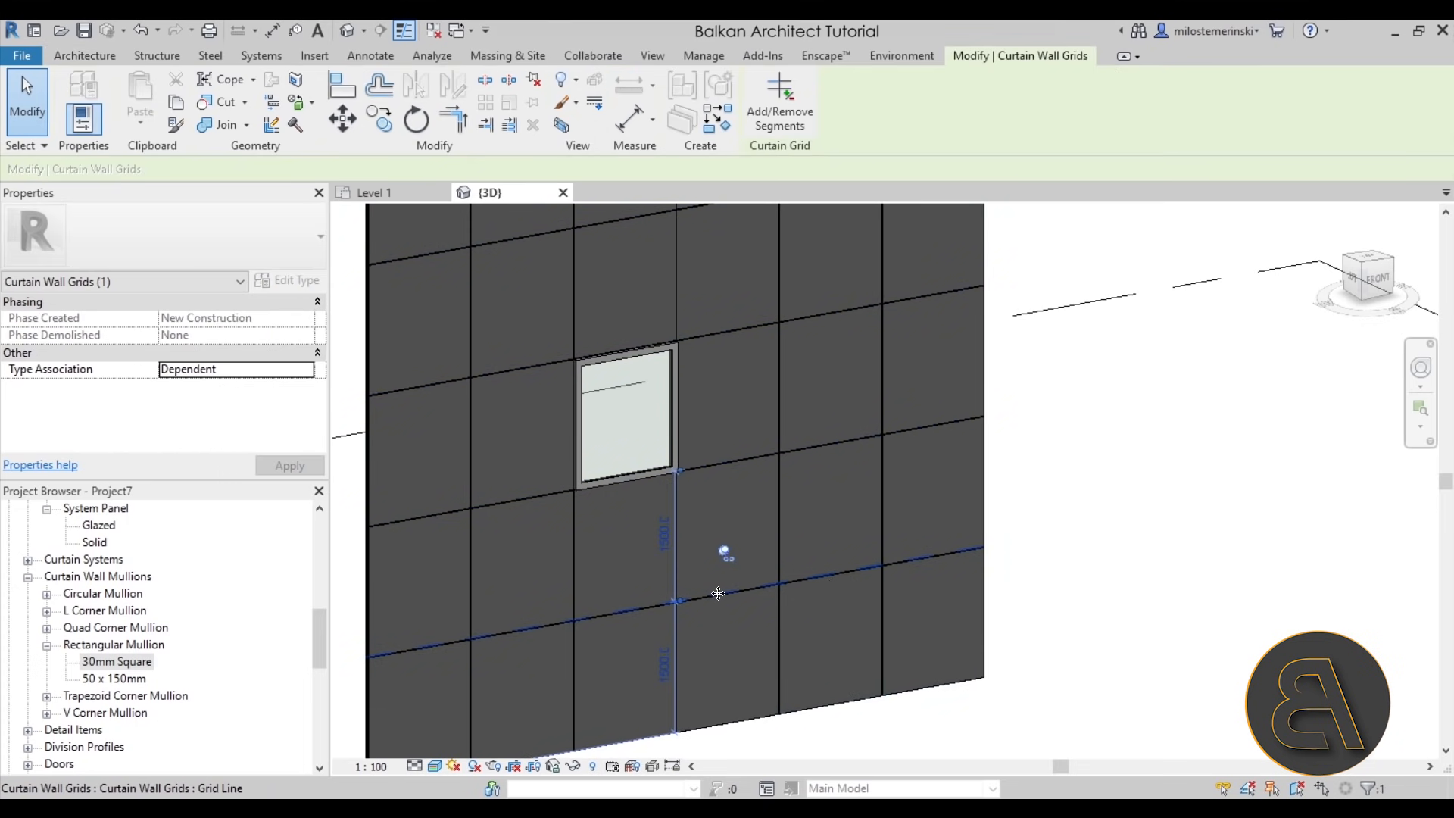
{"action": "left_click", "coordinate": [793, 125]}
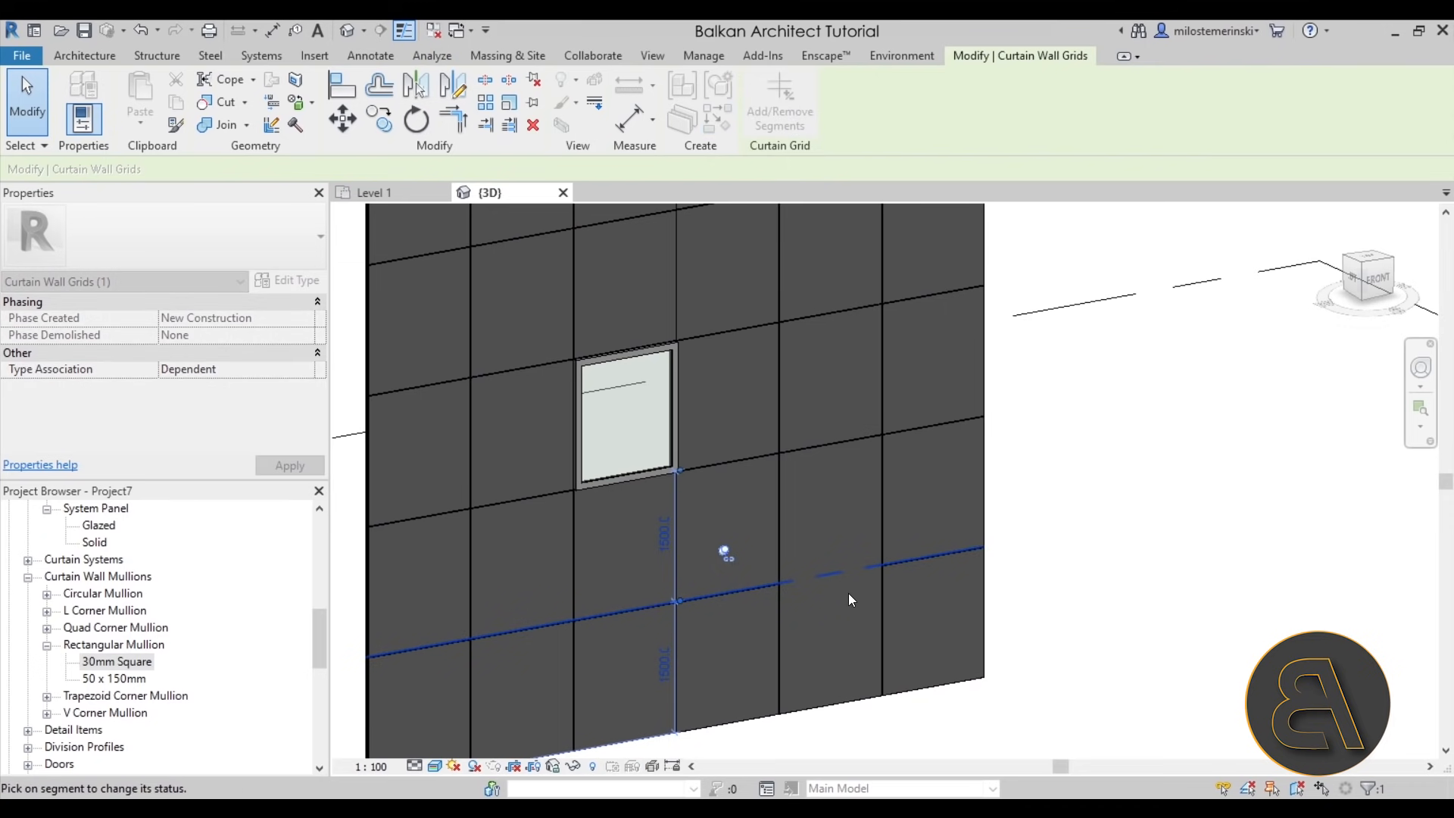
{"action": "key", "text": "Escape"}
{"action": "key", "text": "Escape"}
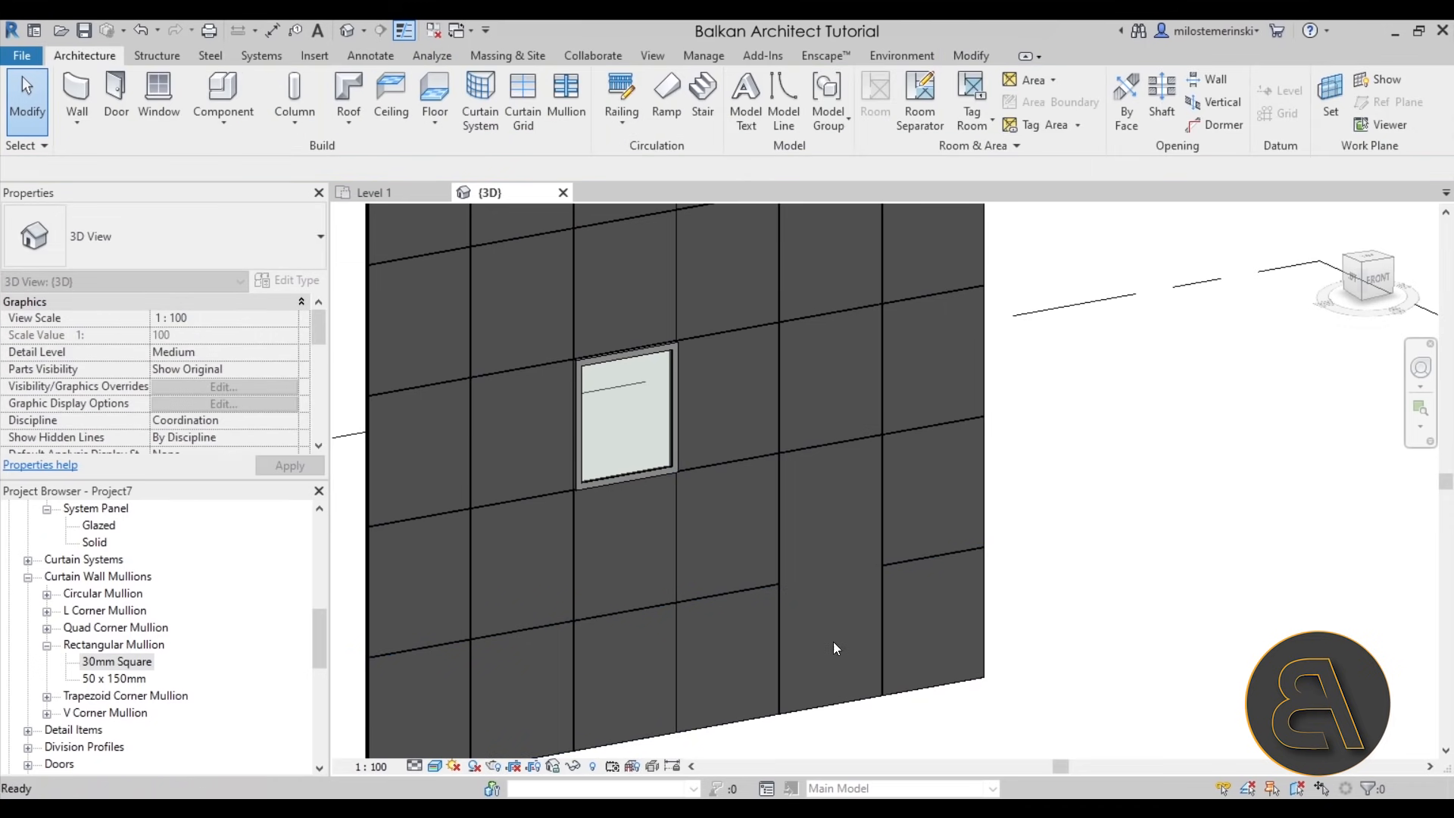
Load the M_Door-Curtain-Wall-Single-Glass family from the US Metric Doors folder, for the tall merged panel
{"action": "left_click", "coordinate": [836, 709]}
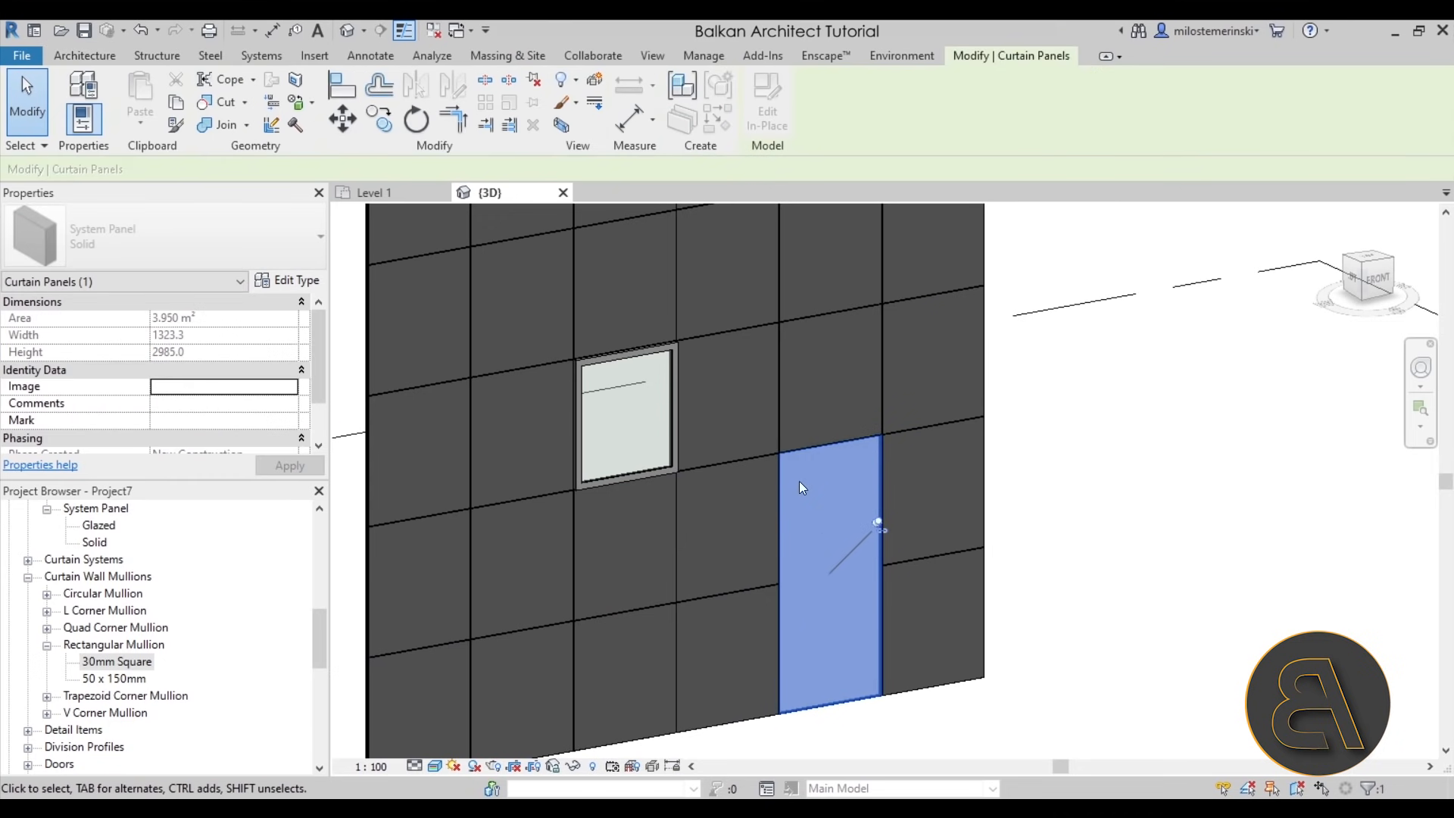
{"action": "key", "text": "Escape"}
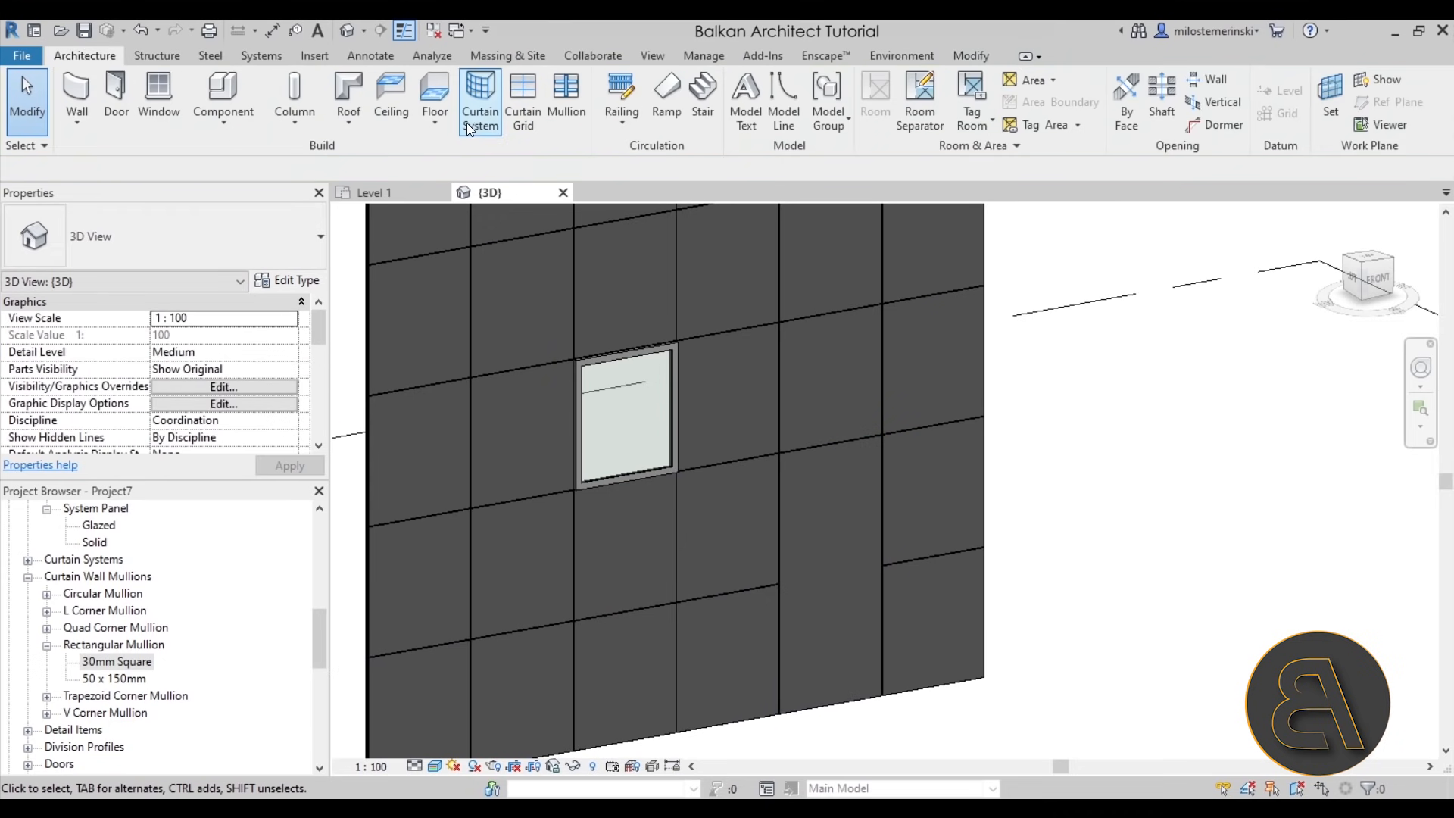
{"action": "left_click", "coordinate": [315, 56]}
{"action": "left_click", "coordinate": [781, 124]}
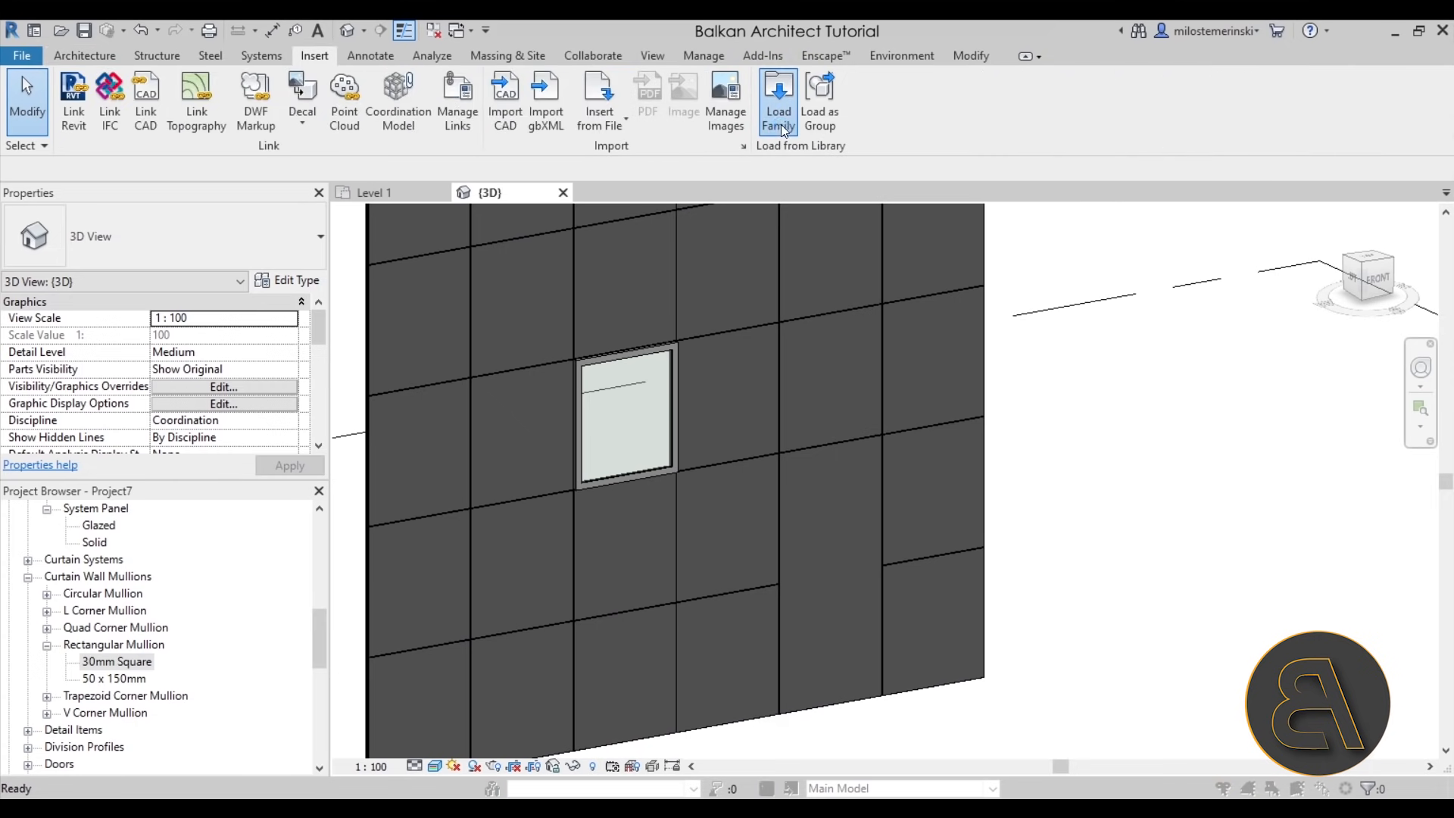
{"action": "left_click", "coordinate": [946, 241]}
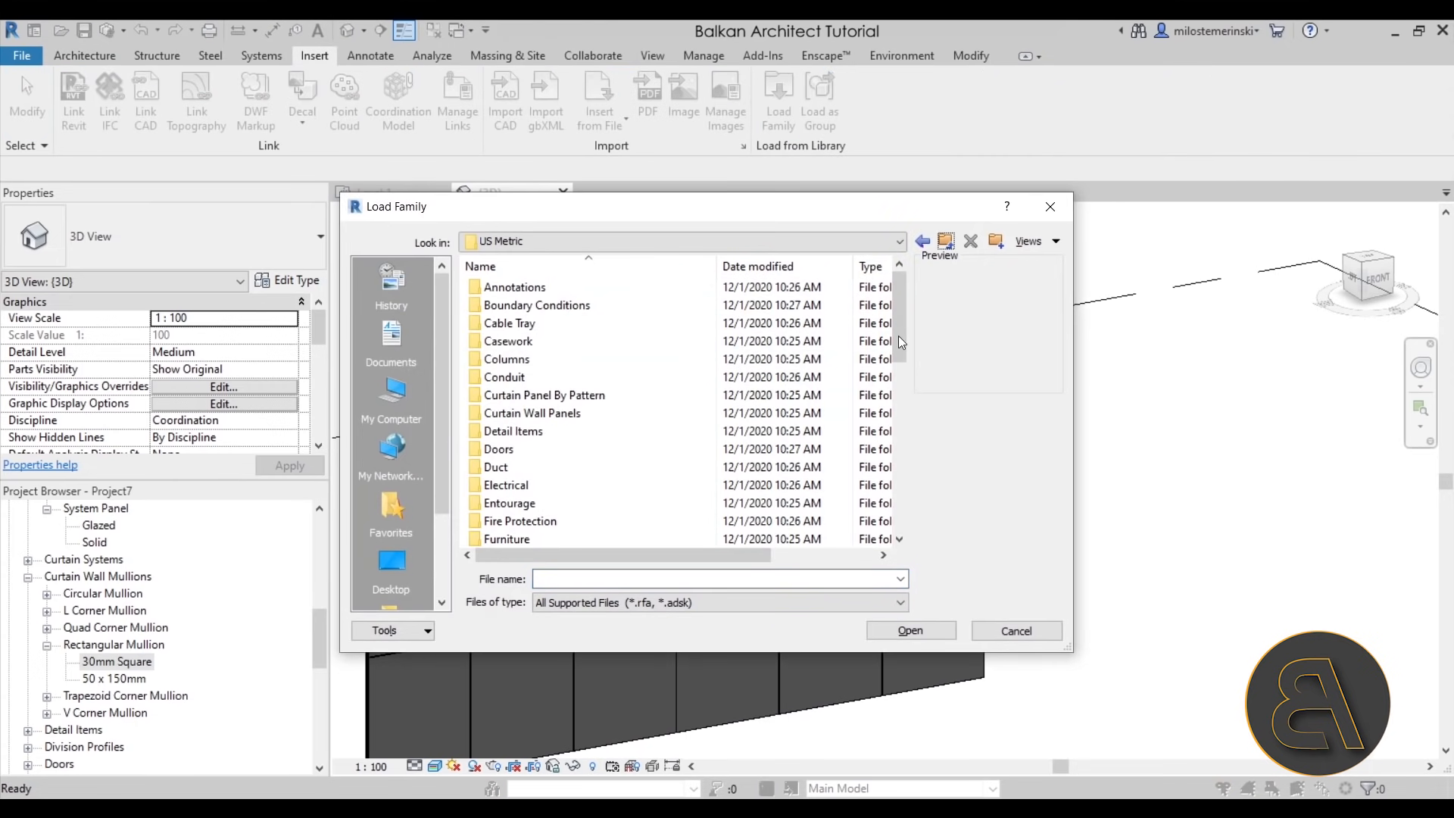
{"action": "double_click", "coordinate": [506, 449]}
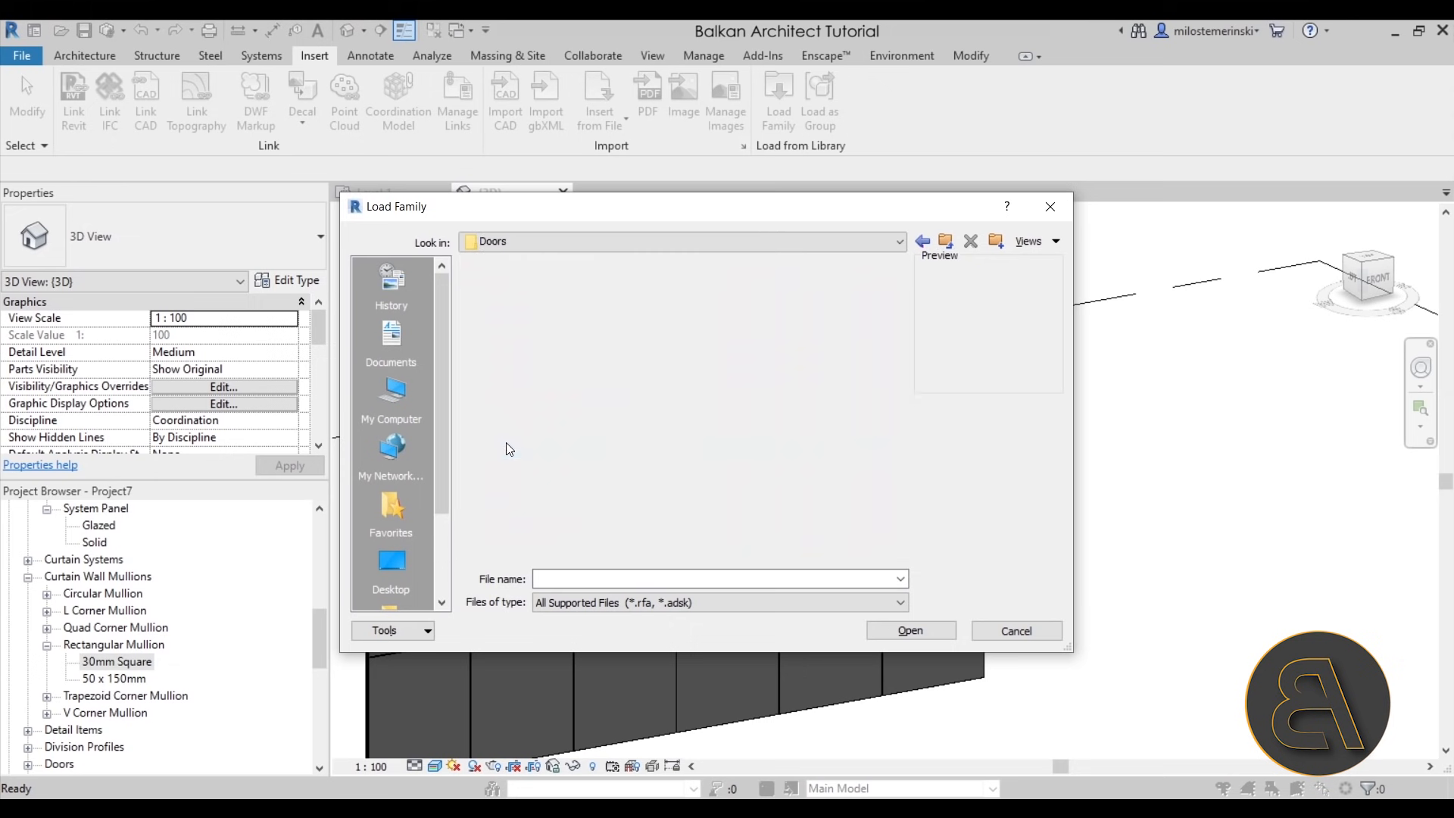
{"action": "left_click", "coordinate": [583, 341]}
{"action": "left_click", "coordinate": [585, 361]}
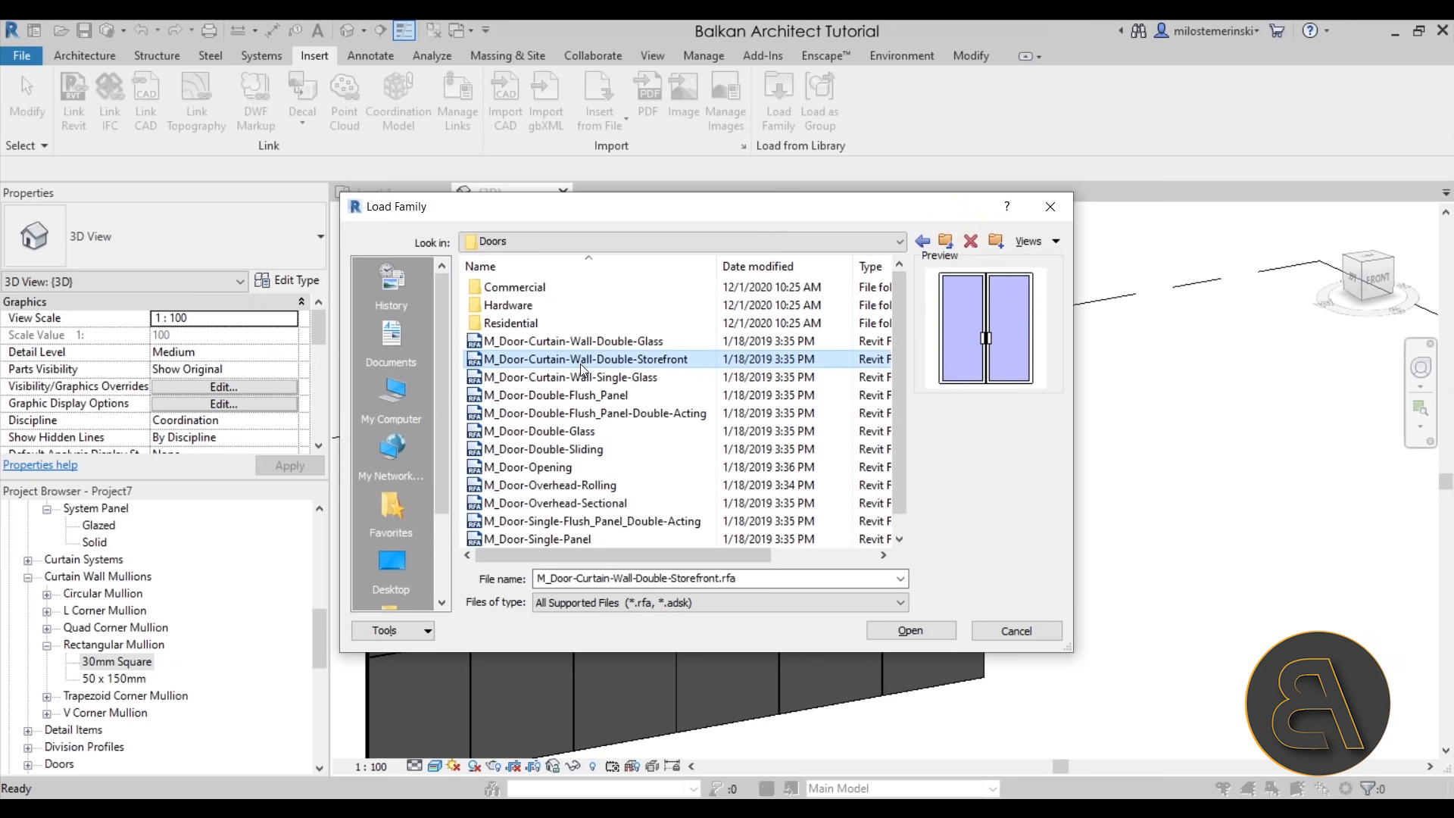
{"action": "left_click", "coordinate": [584, 377]}
{"action": "left_click", "coordinate": [910, 619]}
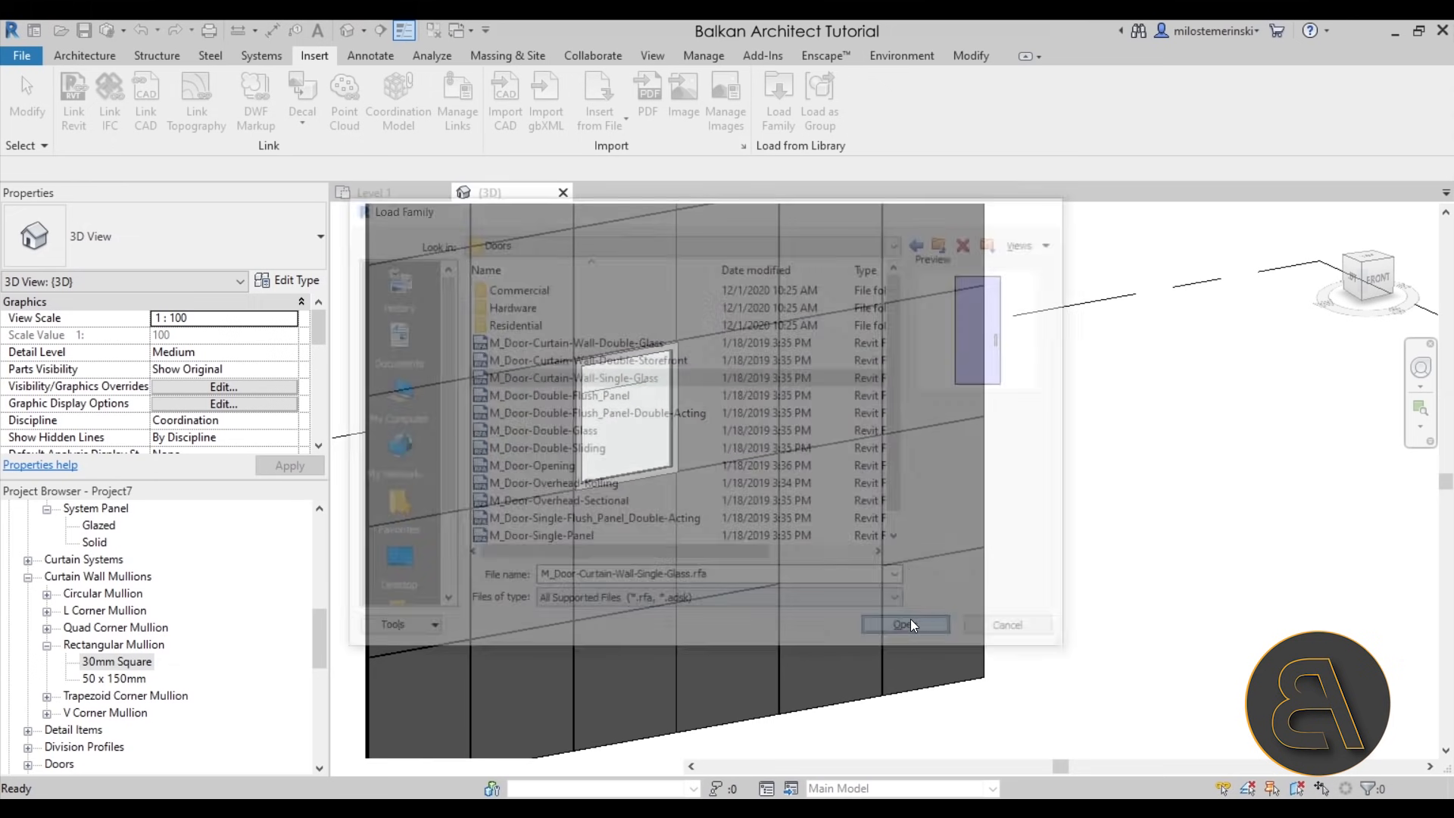
Change the tall merged panel at the base of the panel wall to the M_Door-Curtain-Wall-Single-Glass door
{"action": "left_click", "coordinate": [860, 701]}
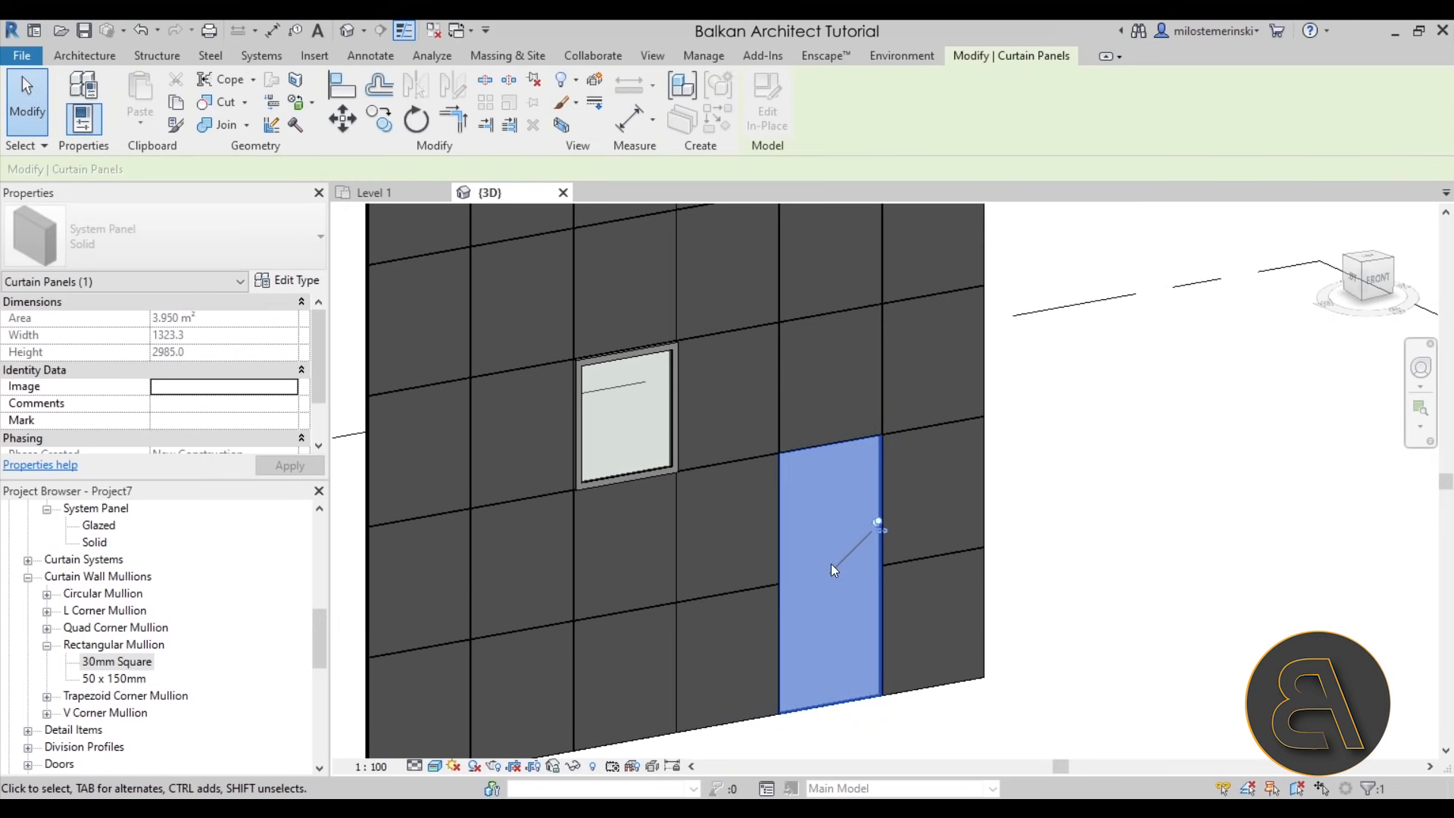
{"action": "left_click", "coordinate": [205, 250]}
{"action": "left_click", "coordinate": [125, 518]}
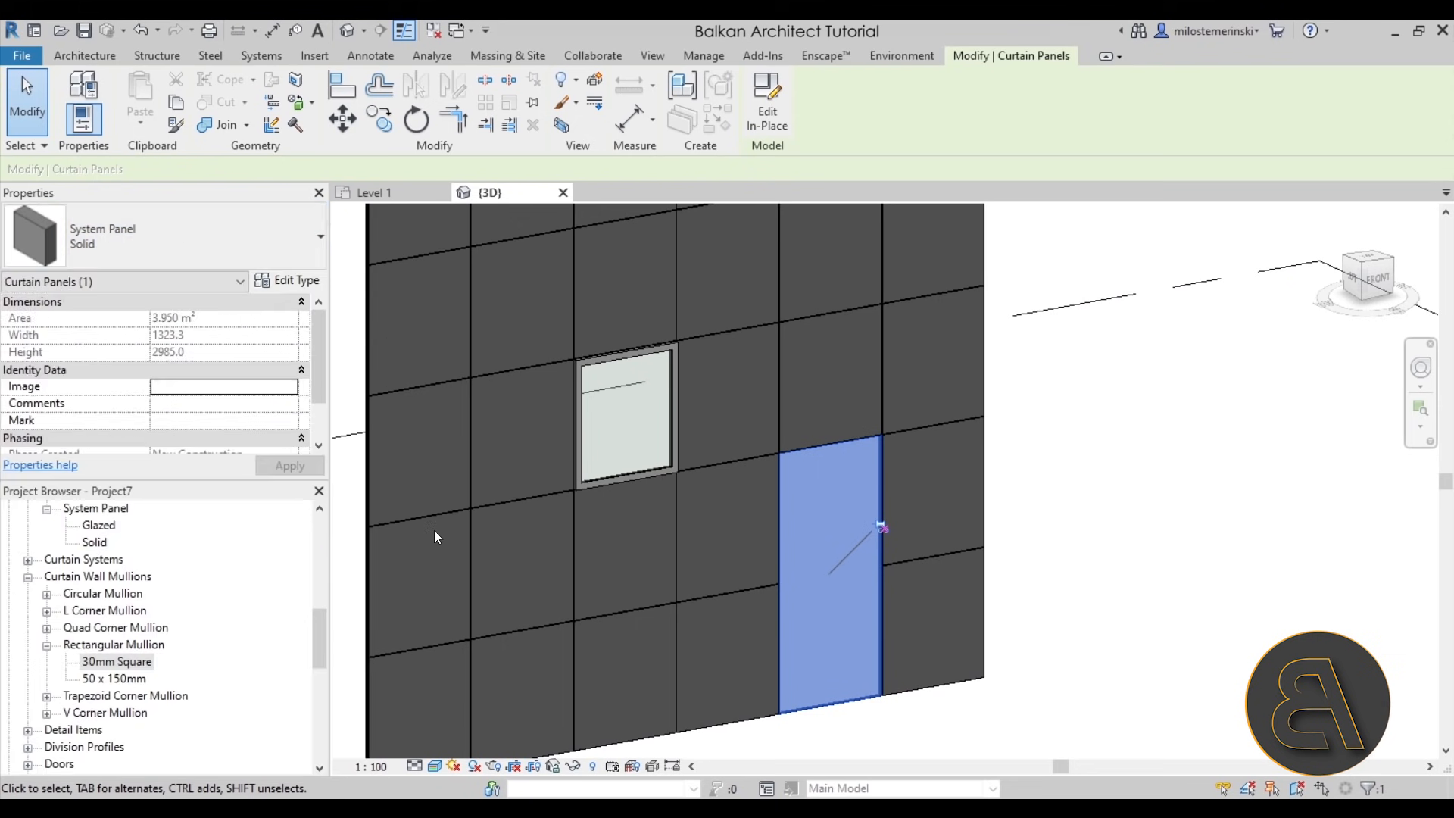
{"action": "left_click", "coordinate": [1084, 625]}
{"action": "scroll", "coordinate": [891, 621], "scroll_direction": "down", "scroll_amount": 1}
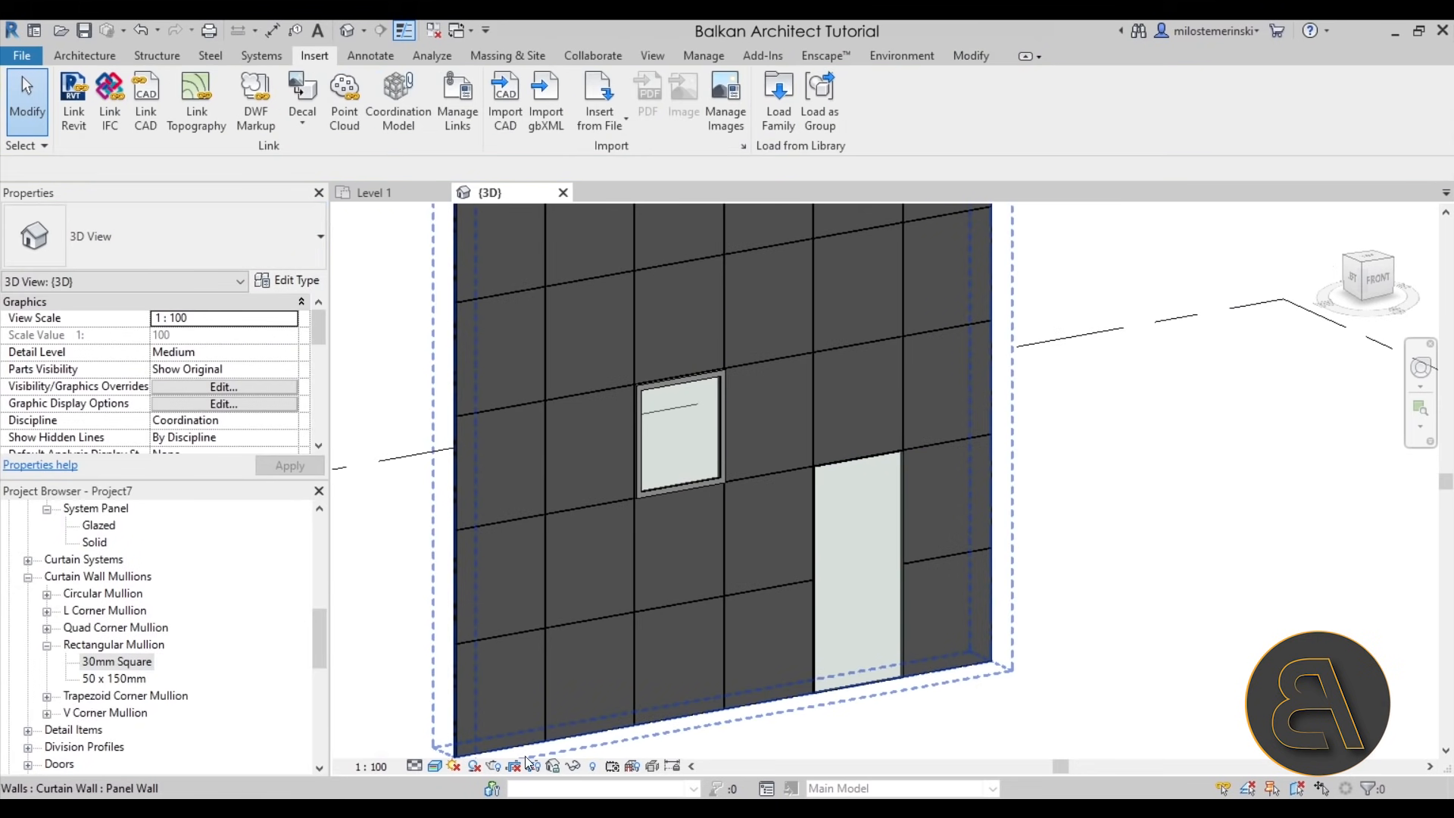
Set the 3D view's detail level to Fine to display the door handle
{"action": "left_click", "coordinate": [414, 766]}
{"action": "left_click", "coordinate": [436, 748]}
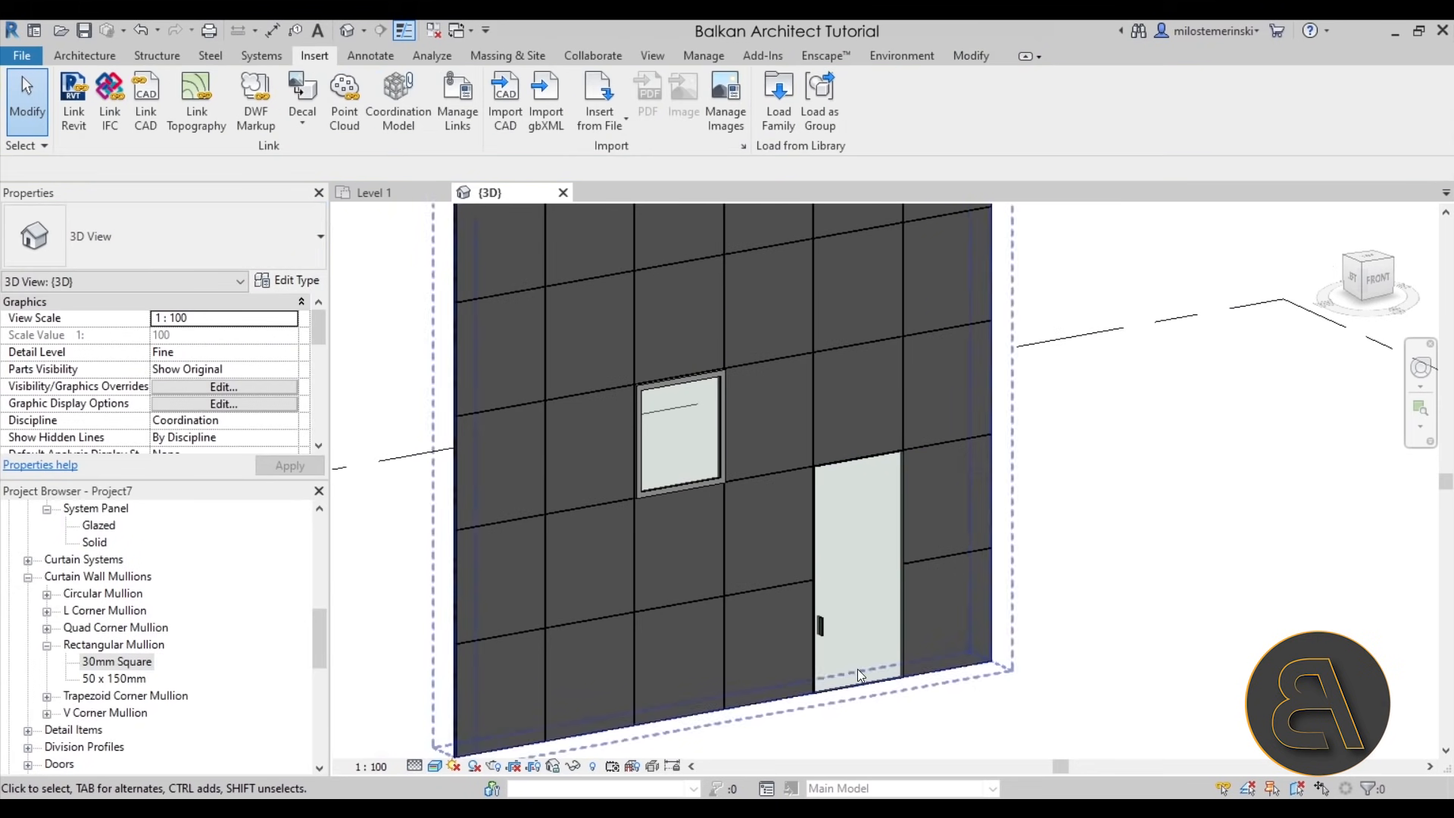
{"action": "scroll", "coordinate": [831, 631], "scroll_direction": "up", "scroll_amount": 3}
{"action": "scroll", "coordinate": [833, 597], "scroll_direction": "down", "scroll_amount": 3}
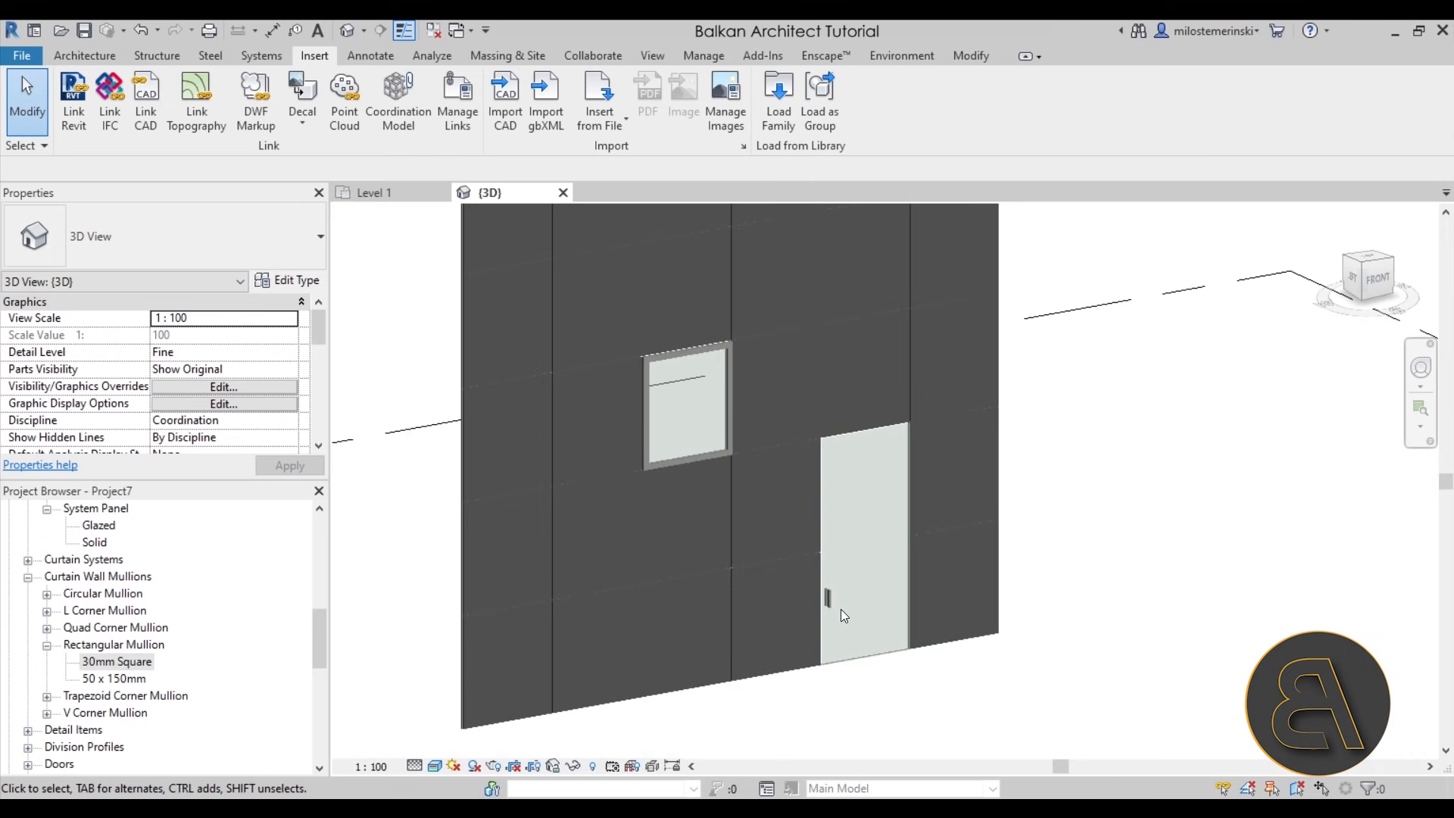
Examine the finished panel wall in 3D, including the door handle, the window panel and the joints between panels
{"action": "left_click", "coordinate": [879, 675]}
{"action": "middle_click_drag", "start_coordinate": [959, 690], "coordinate": [883, 640], "text": "shift"}
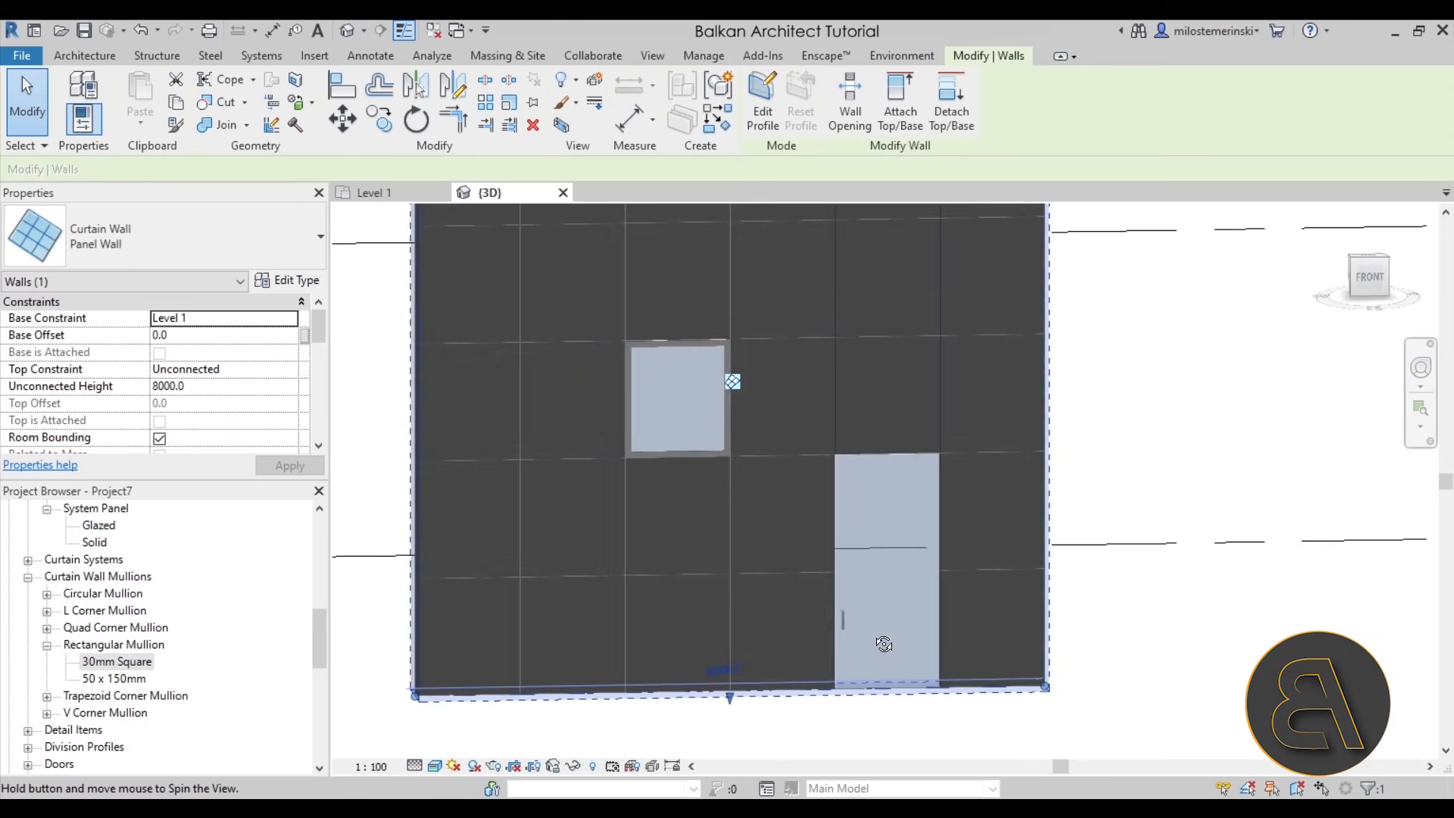
{"action": "scroll", "coordinate": [860, 606], "scroll_direction": "up", "scroll_amount": 3}
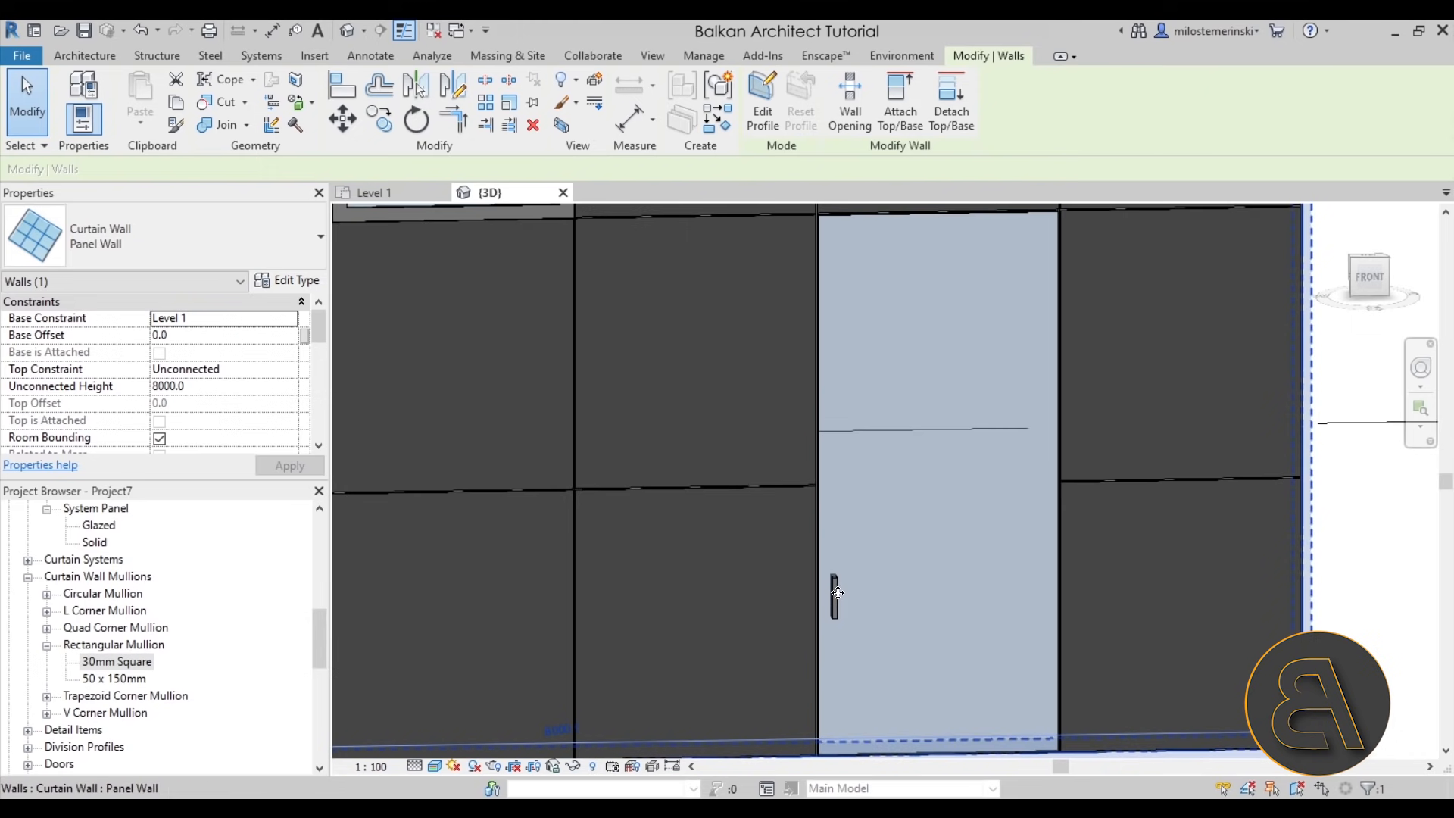
{"action": "scroll", "coordinate": [833, 598], "scroll_direction": "down", "scroll_amount": 3}
{"action": "middle_click_drag", "start_coordinate": [833, 599], "coordinate": [896, 595], "text": "shift"}
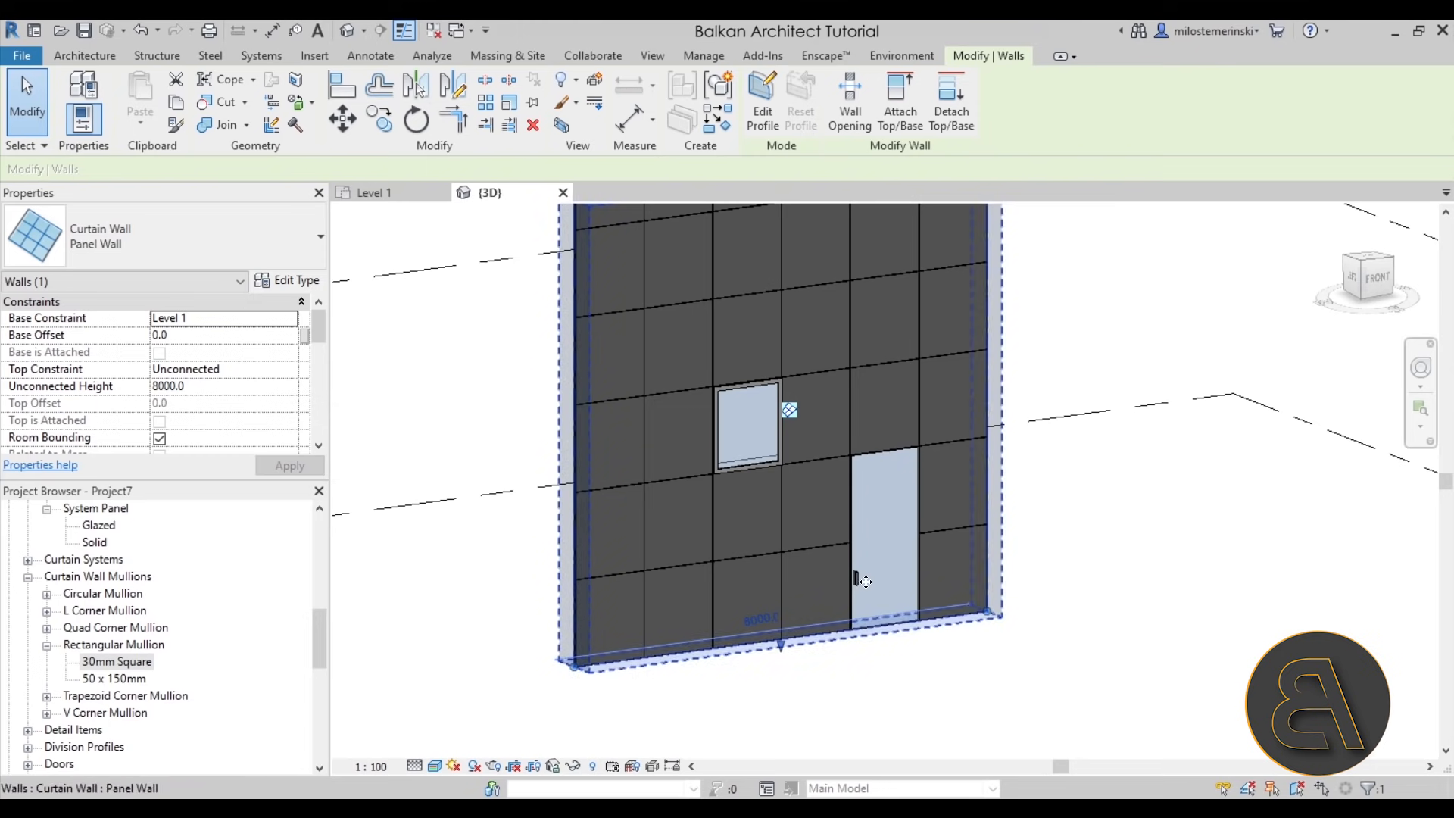
{"action": "scroll", "coordinate": [658, 532], "scroll_direction": "up", "scroll_amount": 3}
{"action": "scroll", "coordinate": [665, 533], "scroll_direction": "up", "scroll_amount": 2}
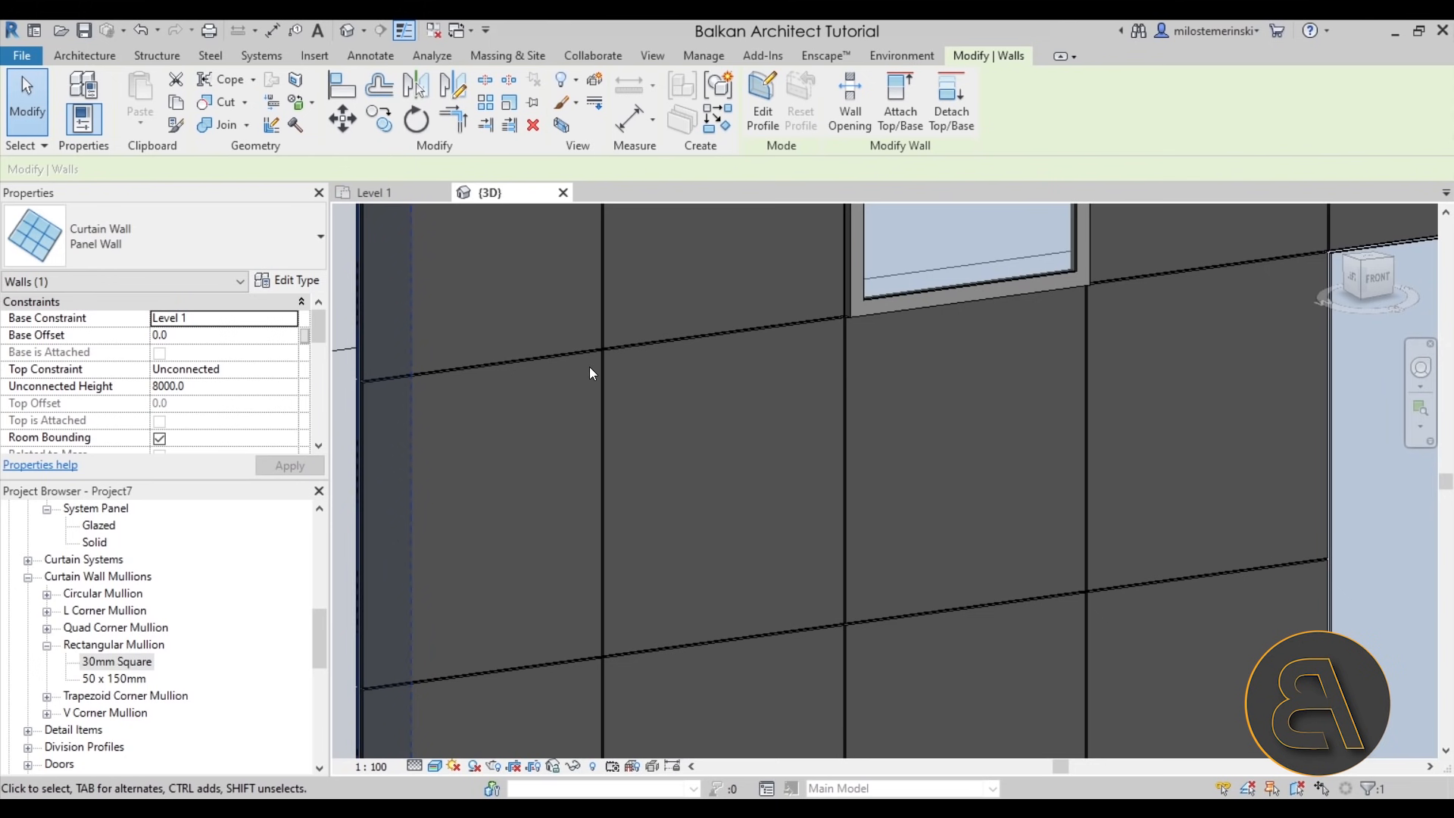
{"action": "scroll", "coordinate": [625, 582], "scroll_direction": "down", "scroll_amount": 4}
{"action": "middle_click_drag", "start_coordinate": [697, 502], "coordinate": [694, 574]}
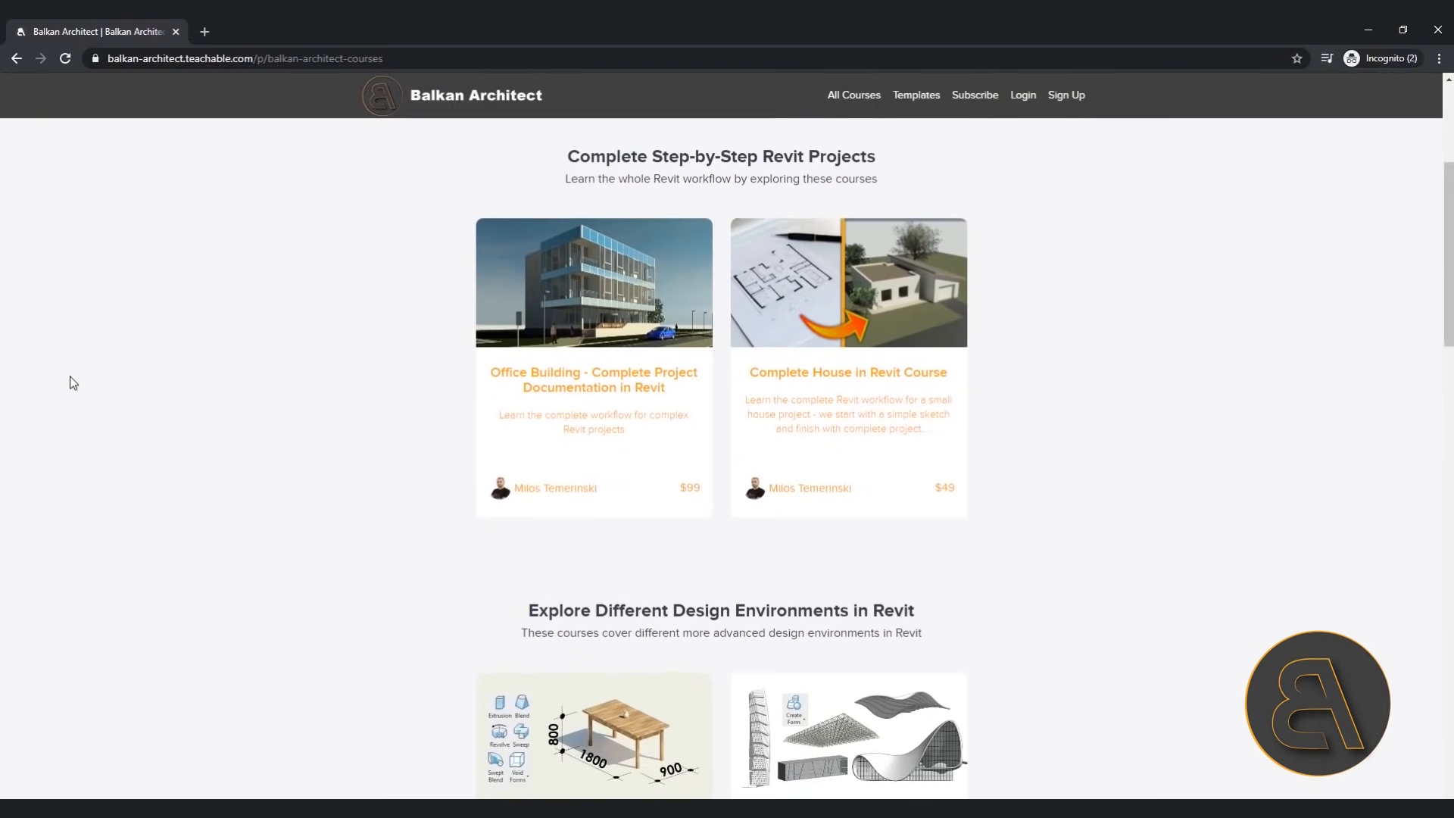
Browse the Revit course listings on the Balkan Architect Teachable page in the web browser
{"action": "scroll", "coordinate": [73, 382], "scroll_direction": "down", "scroll_amount": 10}
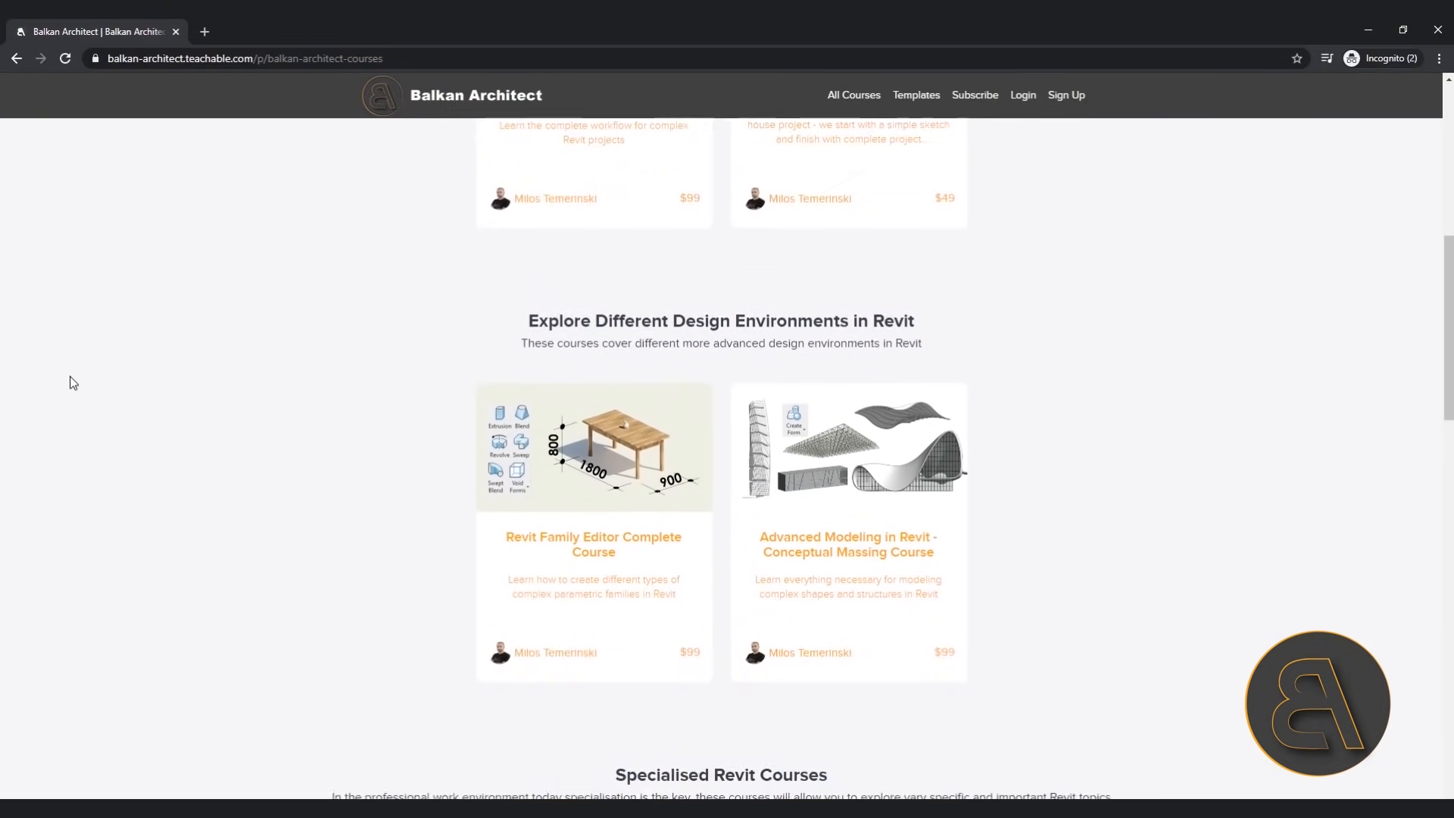
{"action": "scroll", "coordinate": [72, 382], "scroll_direction": "down", "scroll_amount": 7}
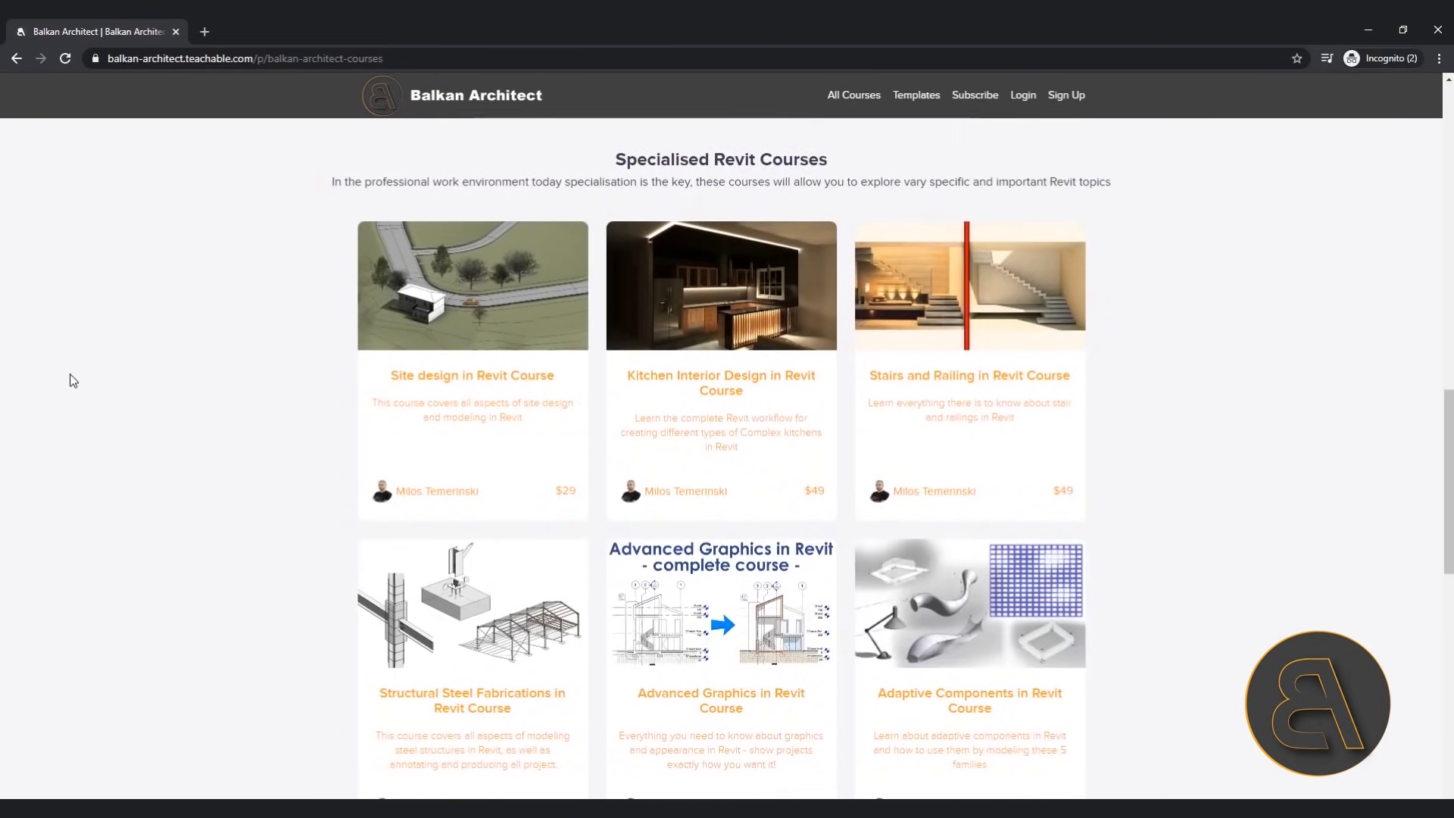